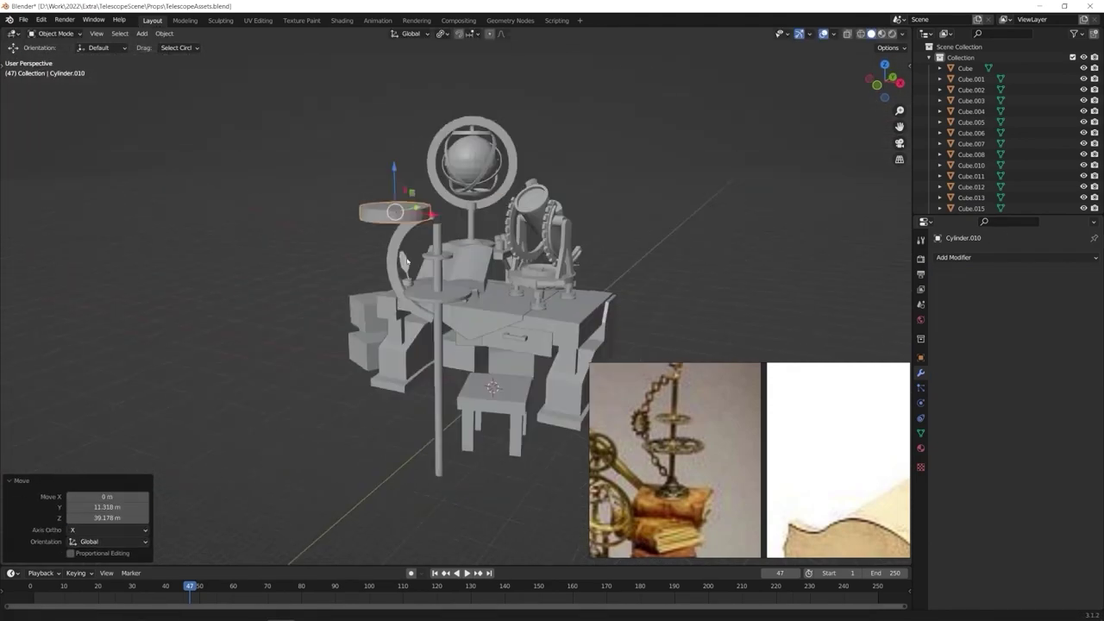
Step: Open the round disc beside the tall stand for mesh editing
scroll(388, 278, "up", 3)
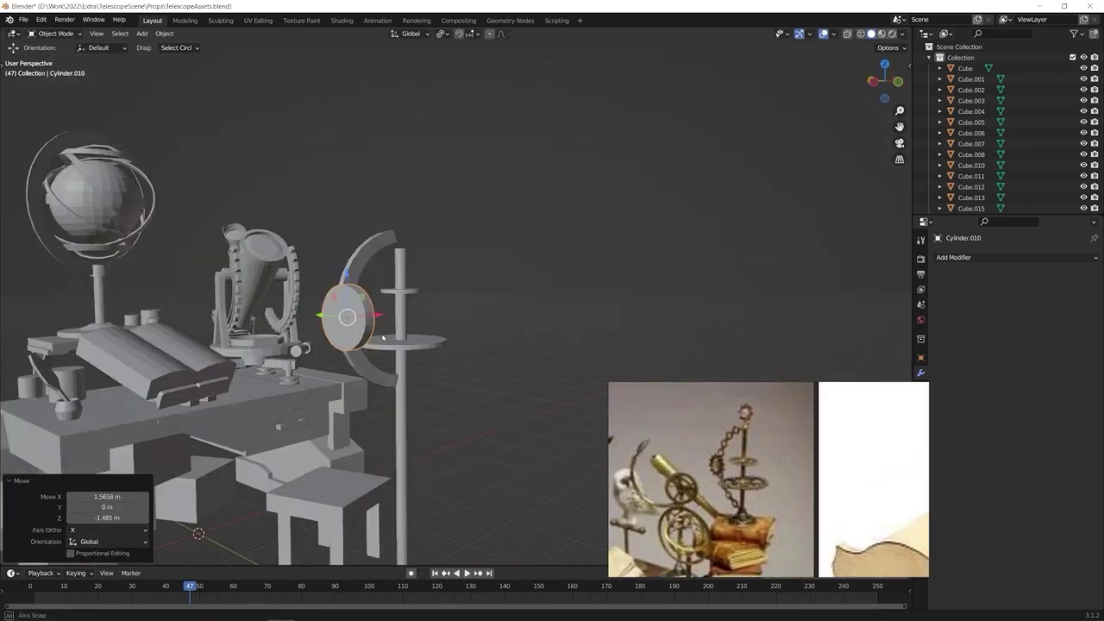
key("Tab")
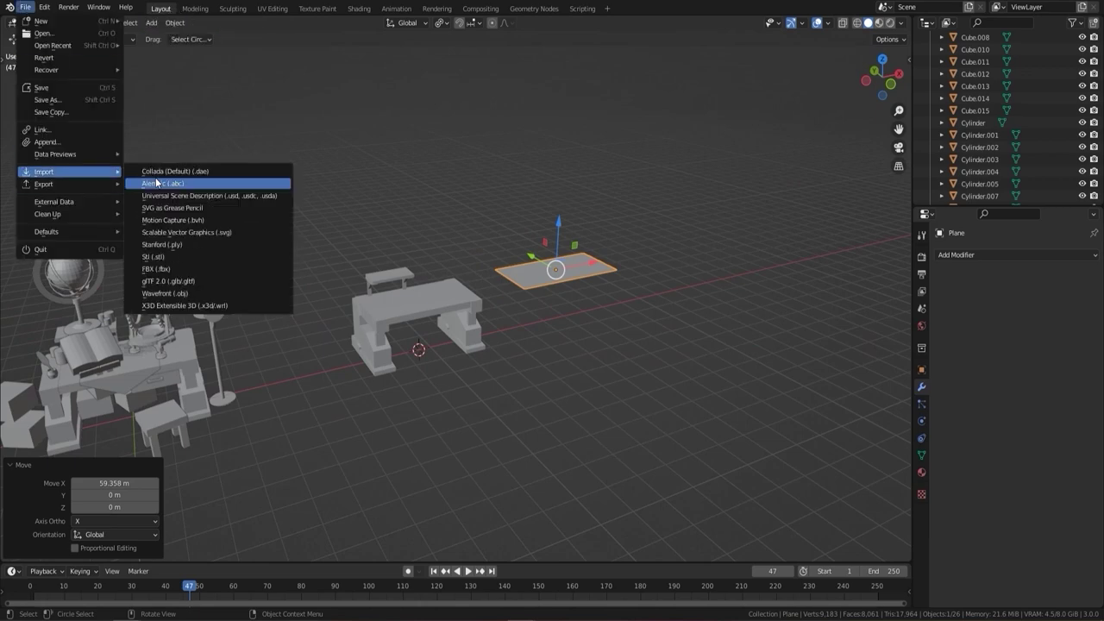
Step: Import the human reference as a Wavefront OBJ and bring up the face operations for the tabletop plane
left_click(164, 293)
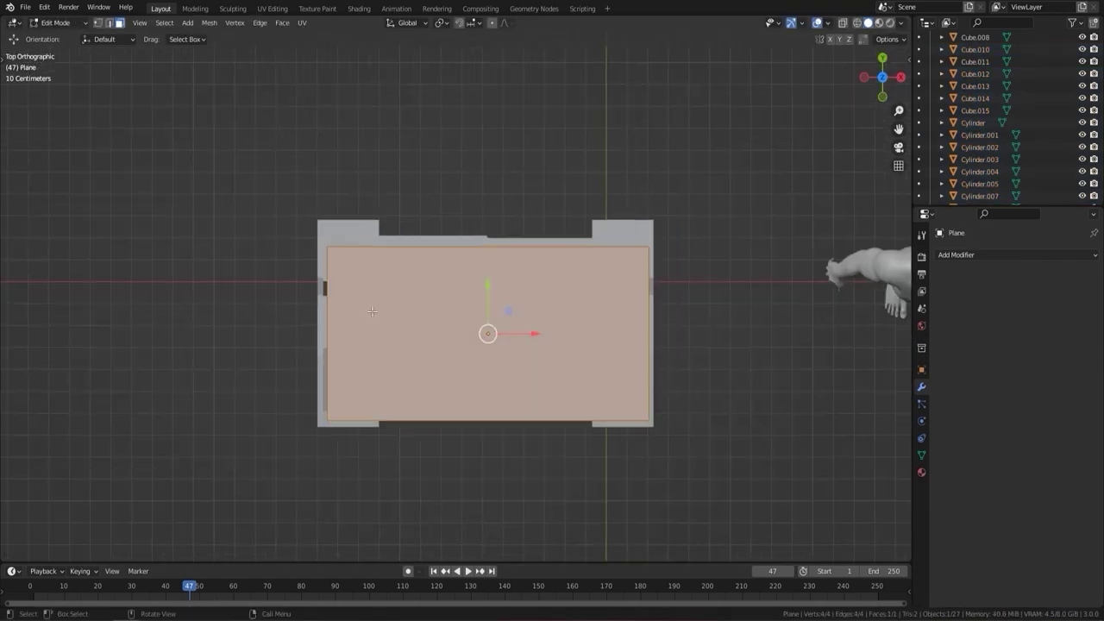
right_click(430, 444)
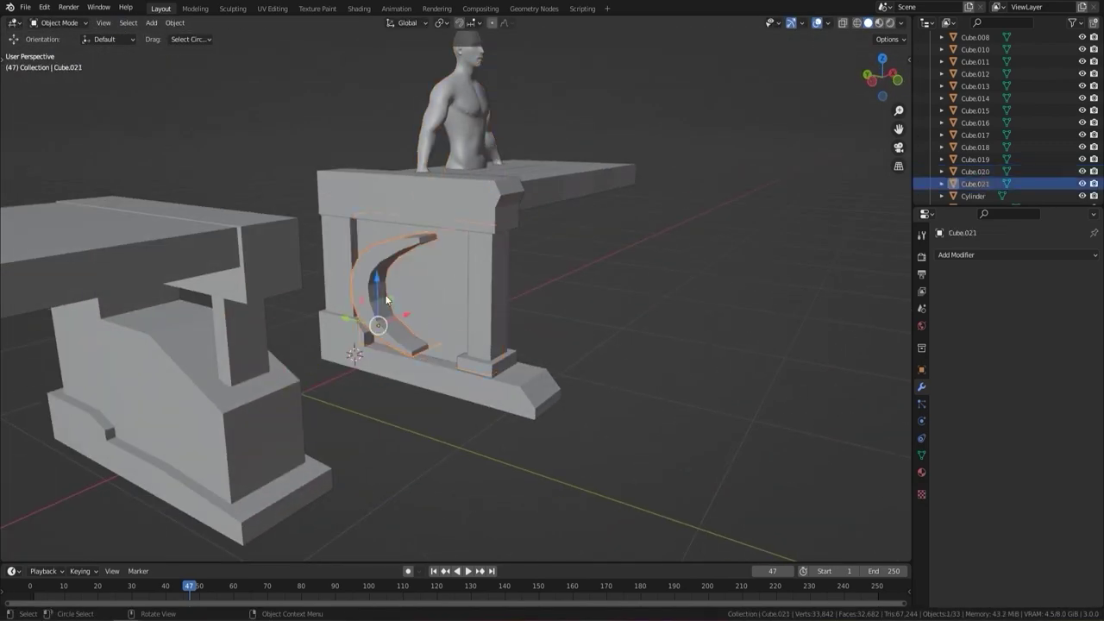
Step: Add a modifier to the curved bracket inside the desk's leg frame
left_click(1015, 254)
left_click(892, 315)
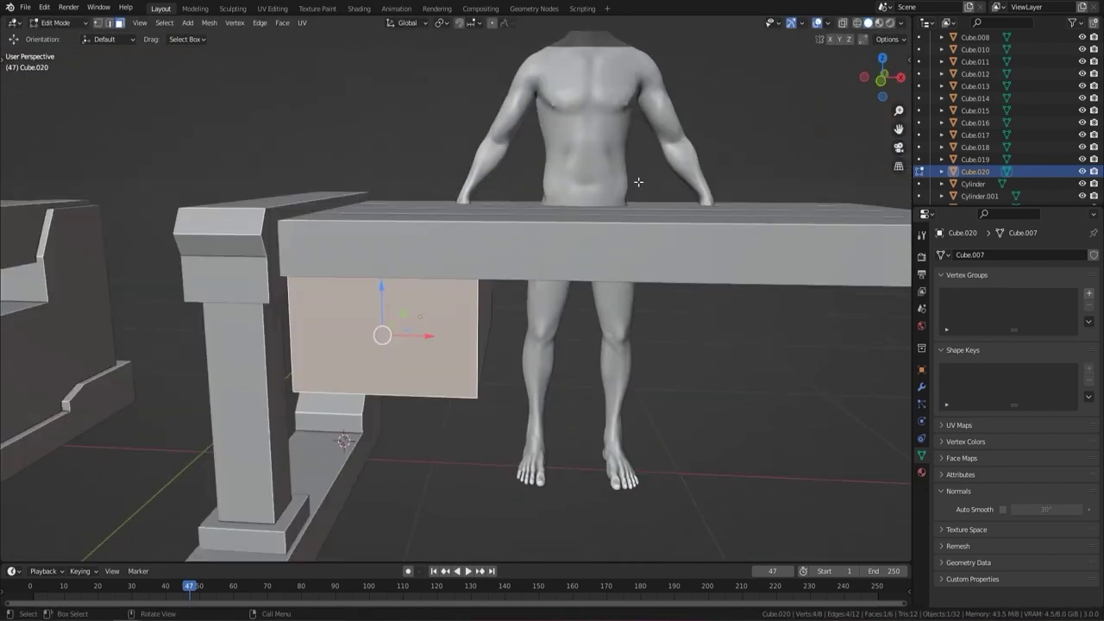
Step: Inset the front face of the drawer block under the tabletop and duplicate the drawer geometry
key("i")
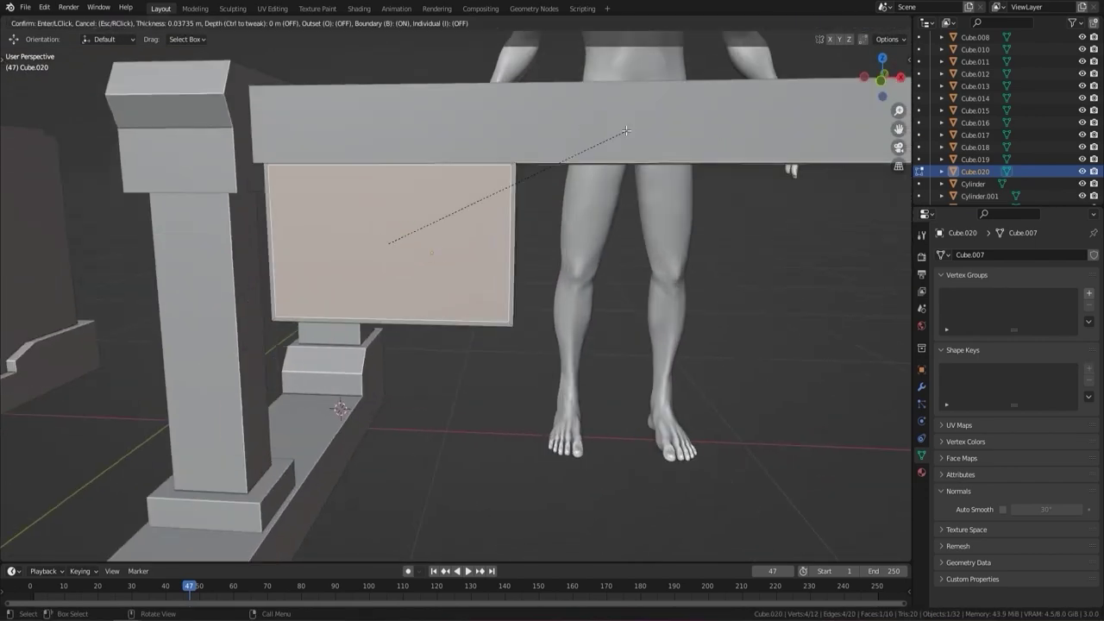
key("shift+d")
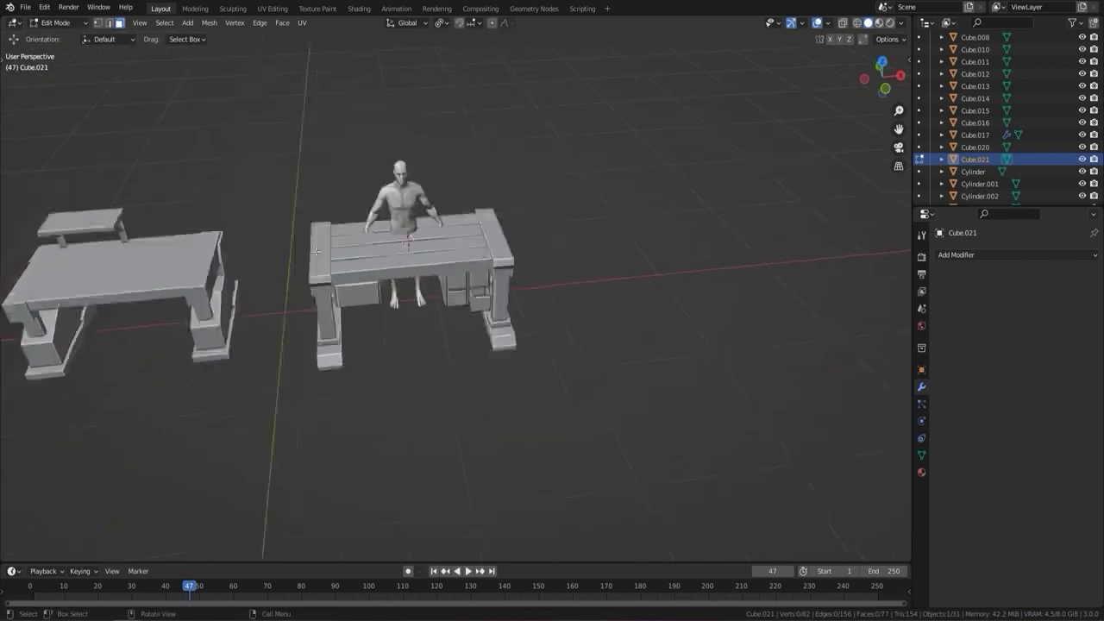
Step: Select the right leg frame of the new desk
scroll(316, 251, "up", 5)
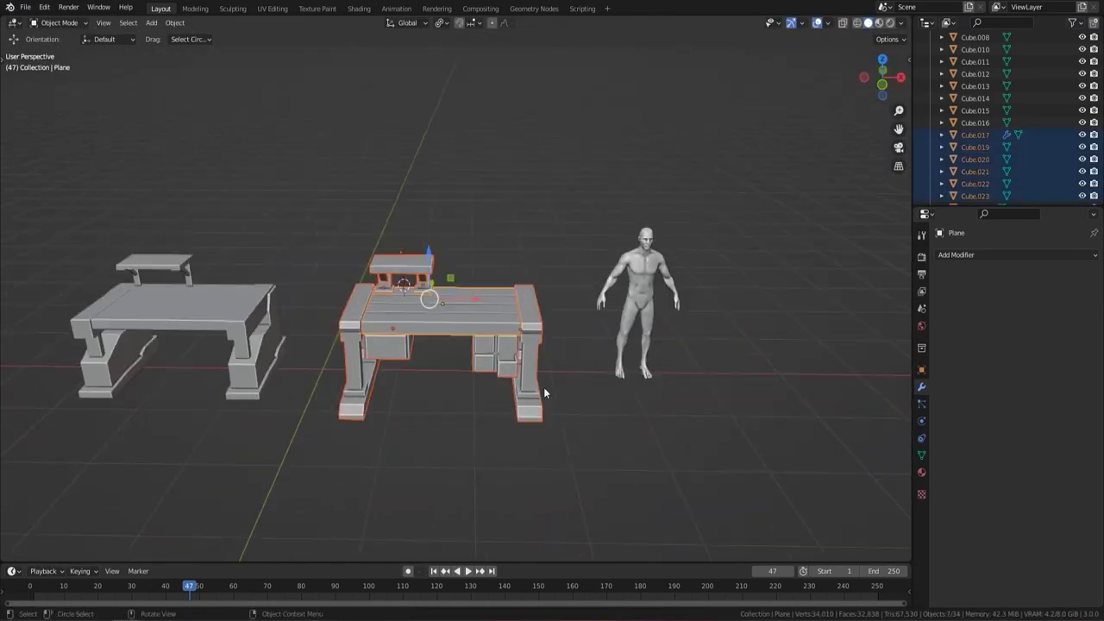
left_click(524, 375)
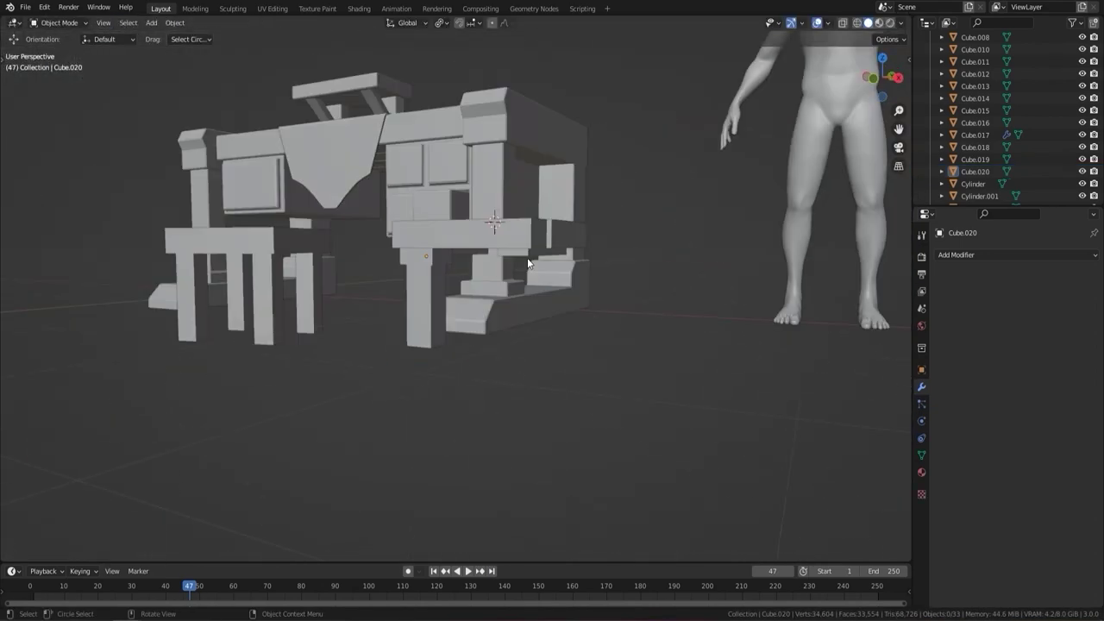
scroll(528, 263, "up", 4)
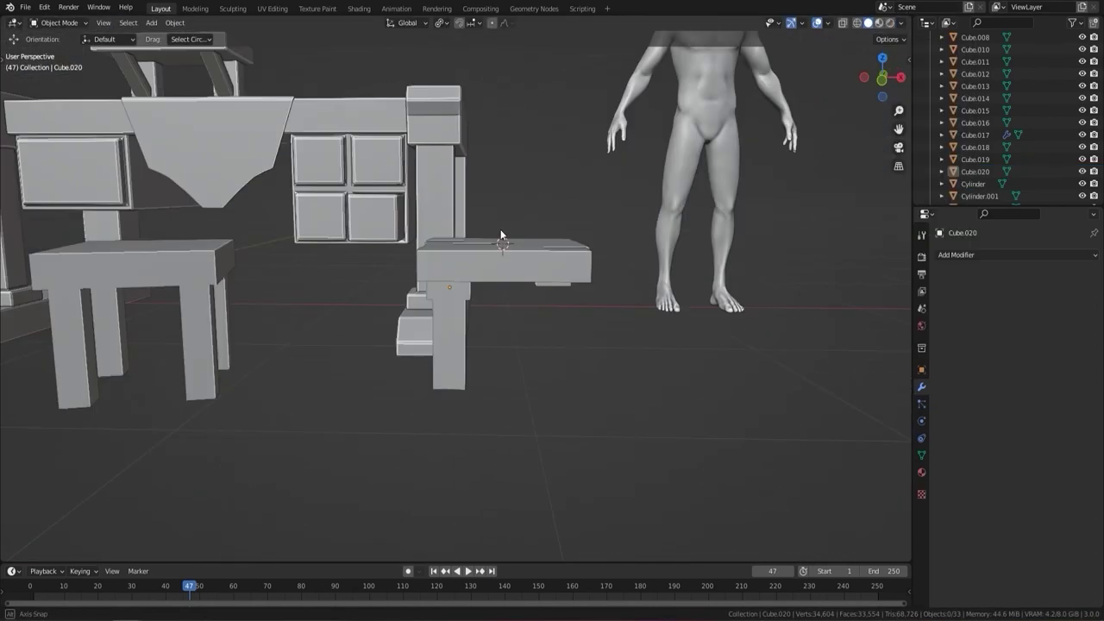
middle_click_drag(529, 263, 457, 315)
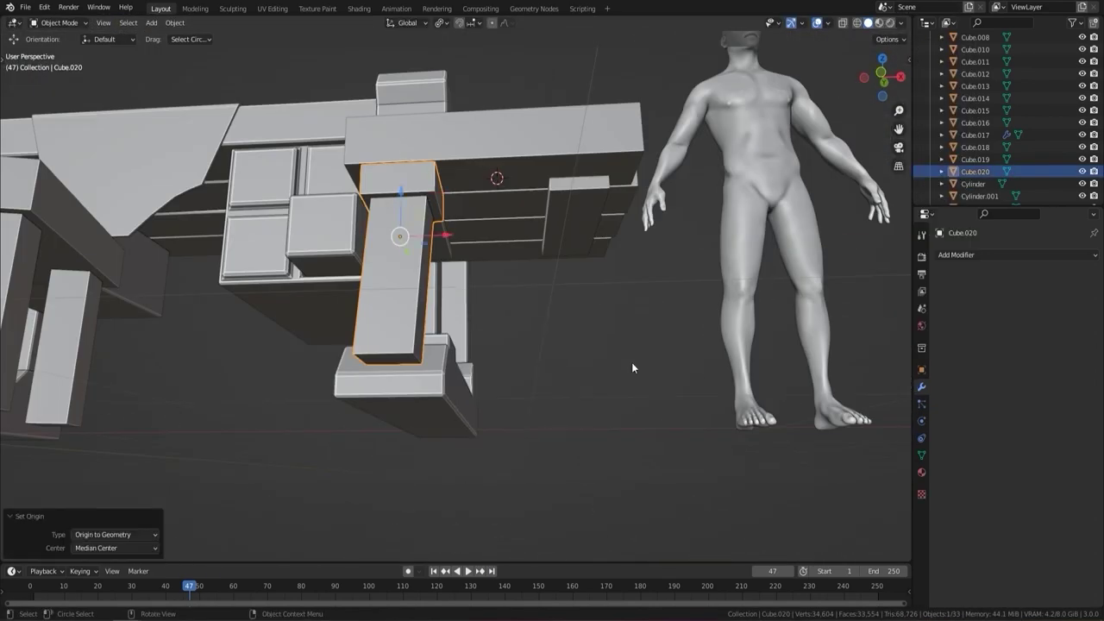
left_click(721, 366)
key("shift+d")
left_click(622, 277)
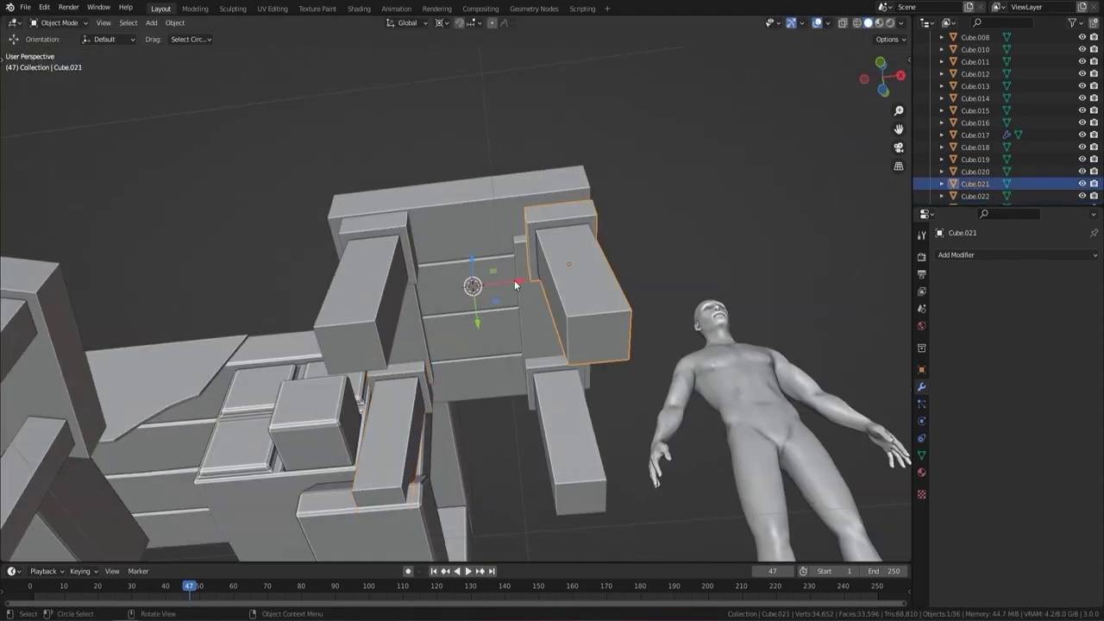
key("Delete")
middle_click_drag(513, 279, 488, 322)
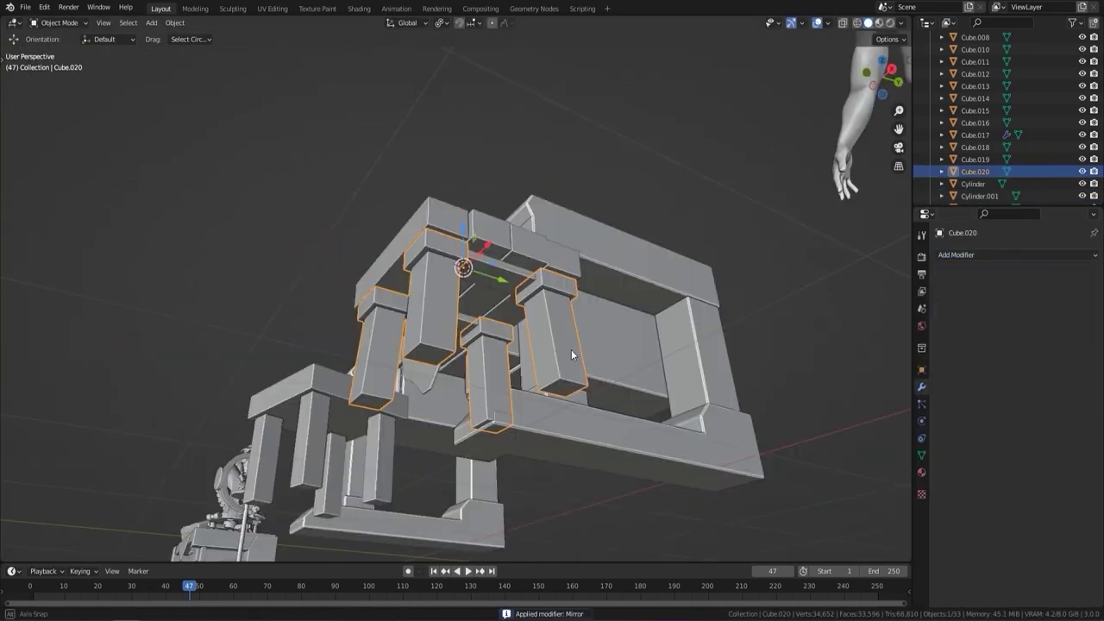
middle_click_drag(571, 349, 507, 261)
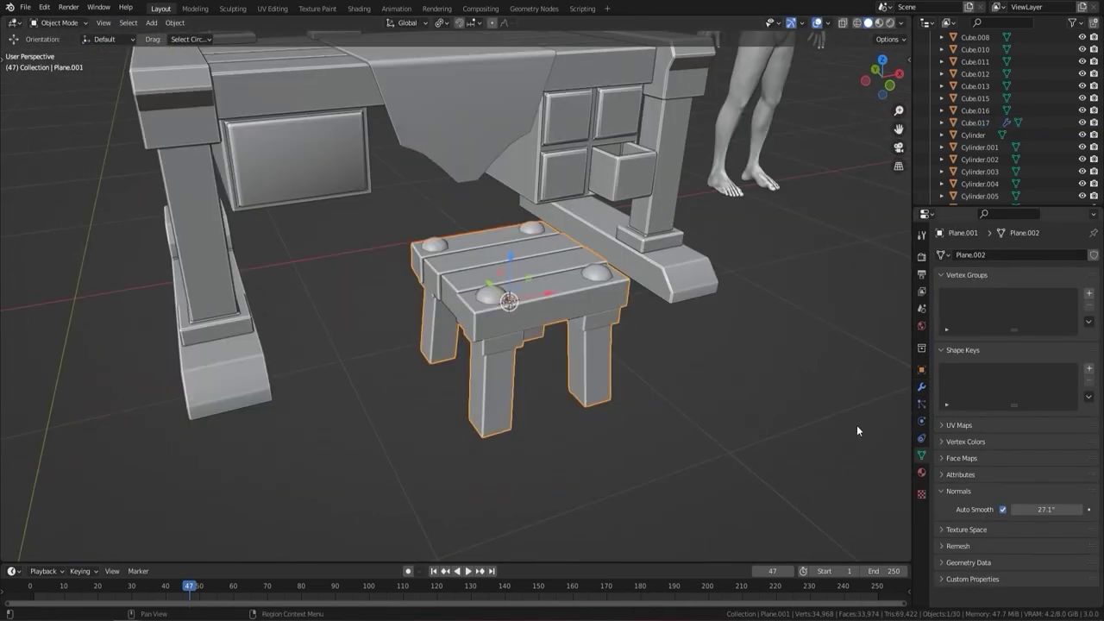
key("ctrl+p")
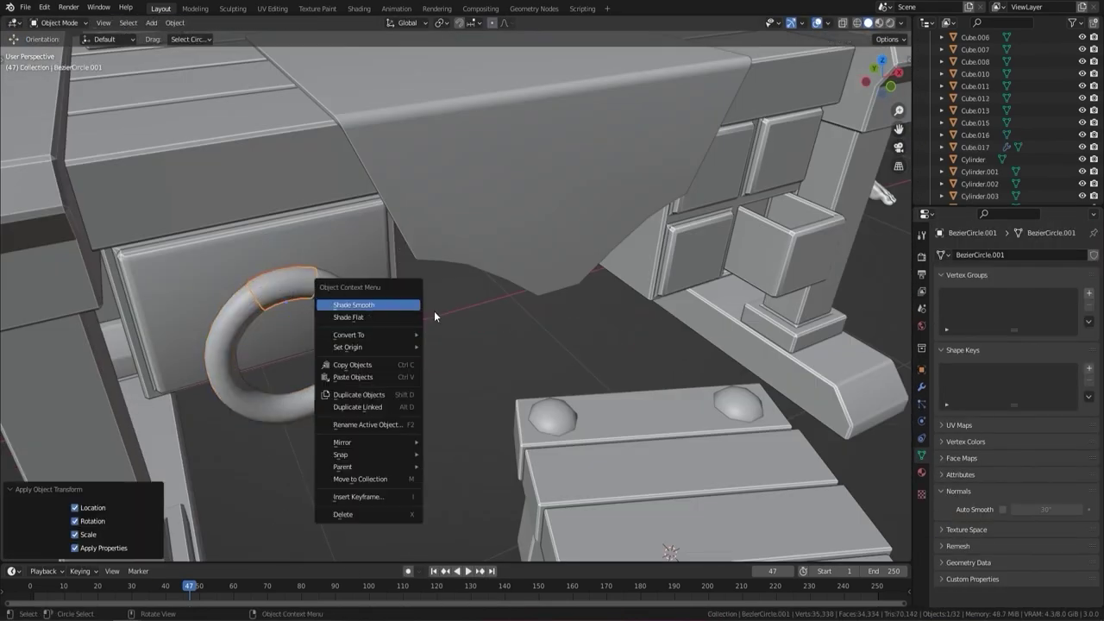
Step: Add a modifier to the collar on the drawer's ring handle and move the collar's selected edge loops
left_click(958, 256)
left_click(866, 463)
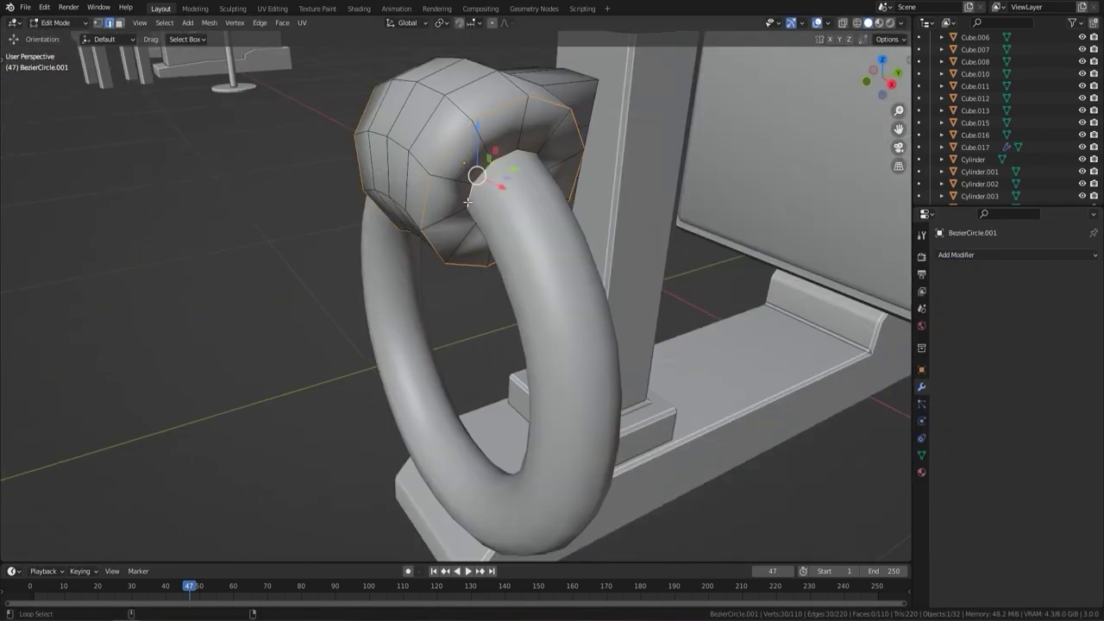
key("g")
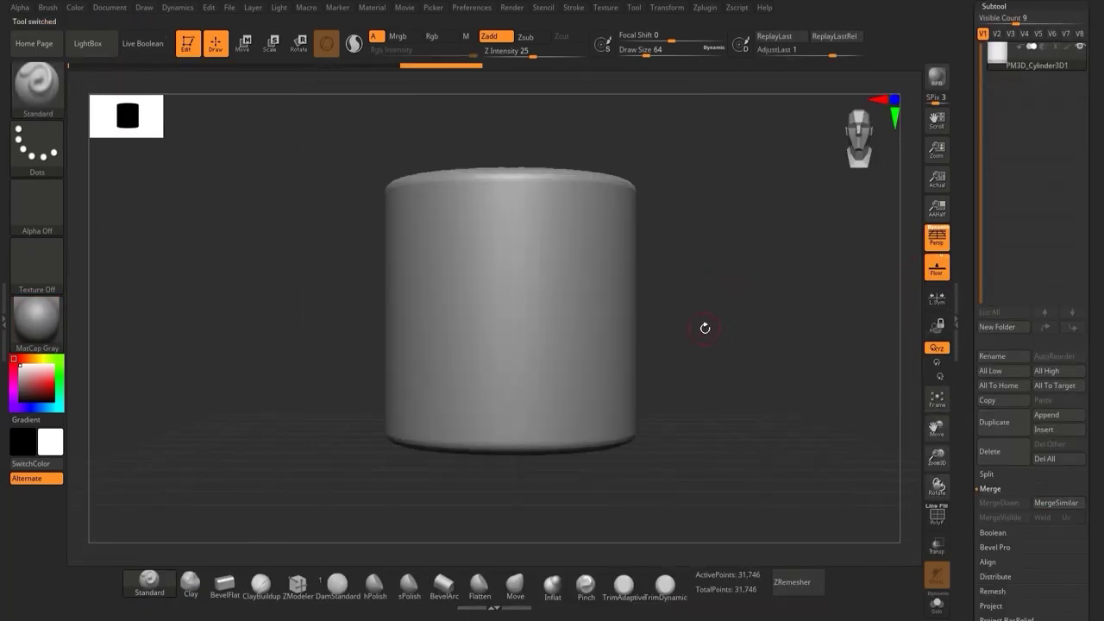
Step: Switch to ZBrush, turn off perspective and split the three candle cylinders into separate parts
key("p")
left_click_drag(517, 307, 668, 313)
key("q")
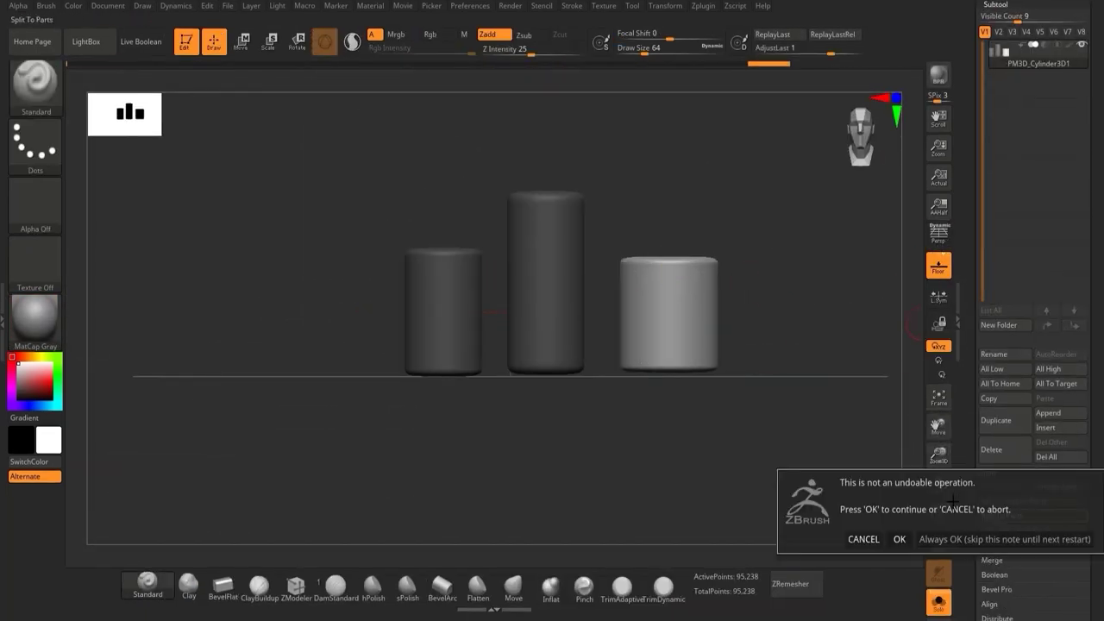
left_click(898, 539)
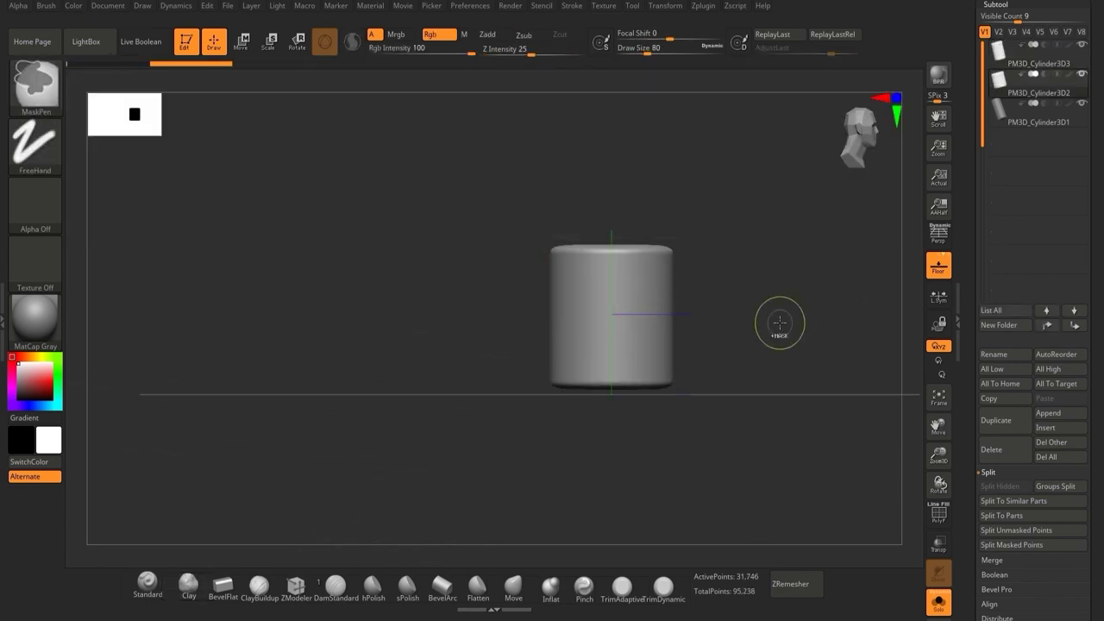
Step: Cut the top of the short wide cylinder at a slant with a slice brush and display its polyframe
key("b")
key("s")
key("l")
key("shift+f")
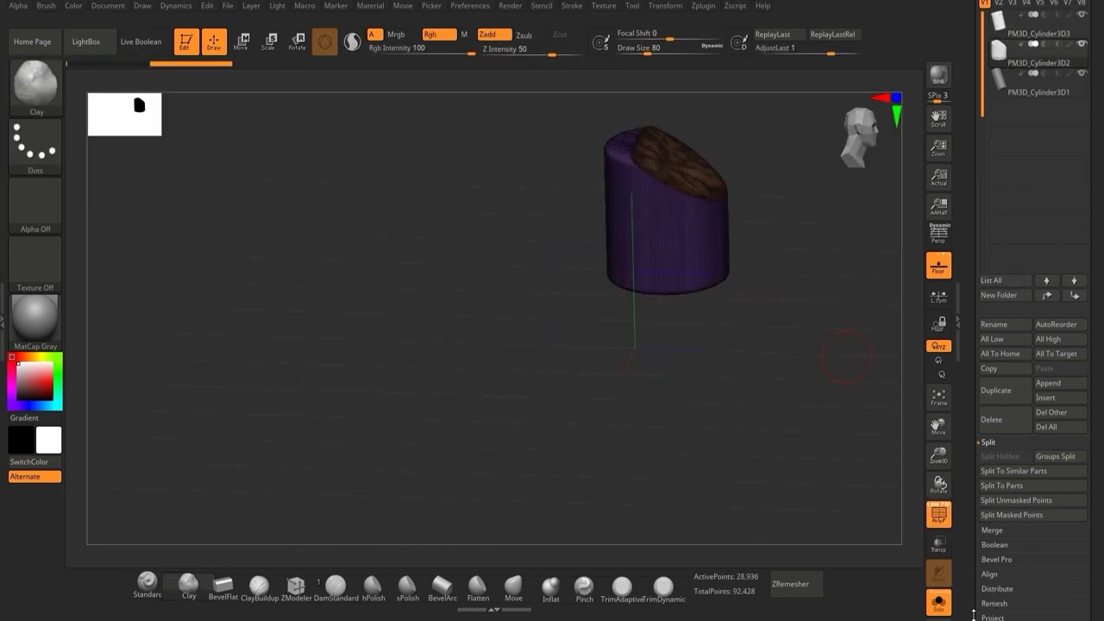
Step: Remesh the slanted candle with DynaMesh at resolution 360 and sculpt a melted rim and wax drips with the Clay brush
scroll(973, 614, "down", 5)
key("ctrl")
left_click_drag(661, 245, 523, 295)
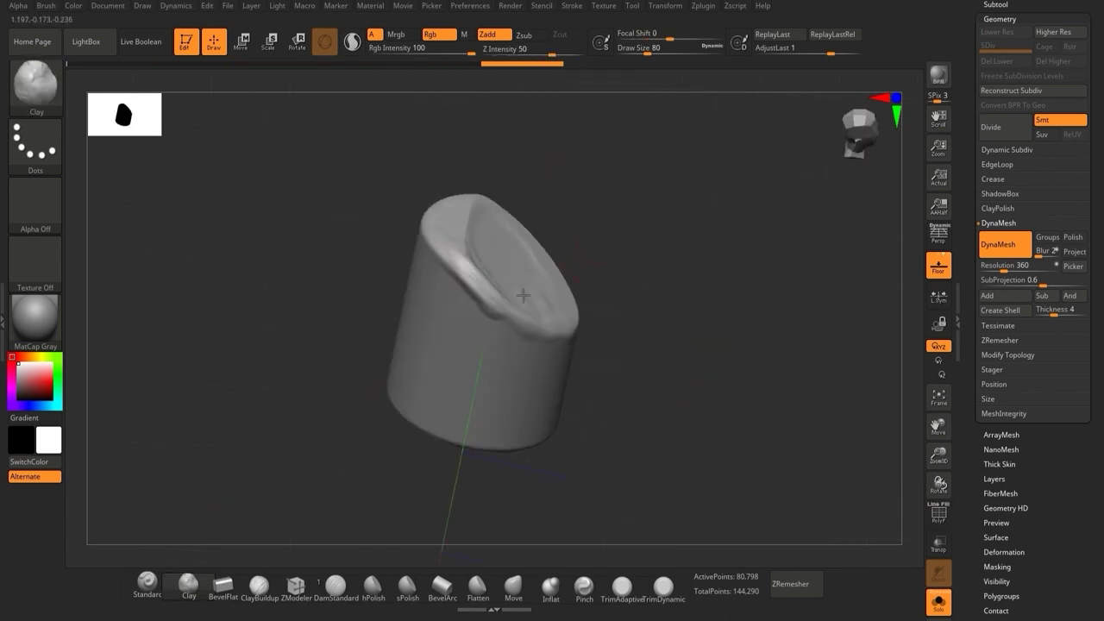
mouse_move(434, 324)
left_mouse_down()
mouse_move(584, 362)
mouse_move(672, 258)
mouse_move(567, 350)
mouse_move(646, 316)
mouse_move(320, 333)
mouse_move(420, 376)
left_mouse_up()
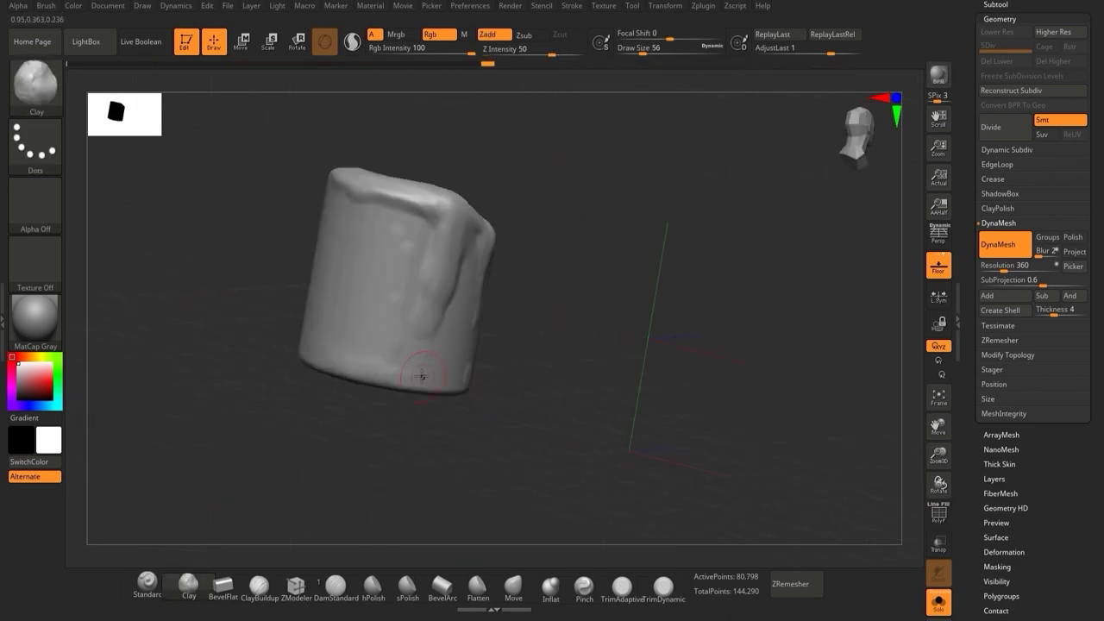
left_click_drag(484, 295, 513, 183)
Step: Remesh the tall candle with DynaMesh at resolution 288, then sculpt and smooth its melted wax top and drips
left_click(668, 295, "alt")
left_click(995, 5)
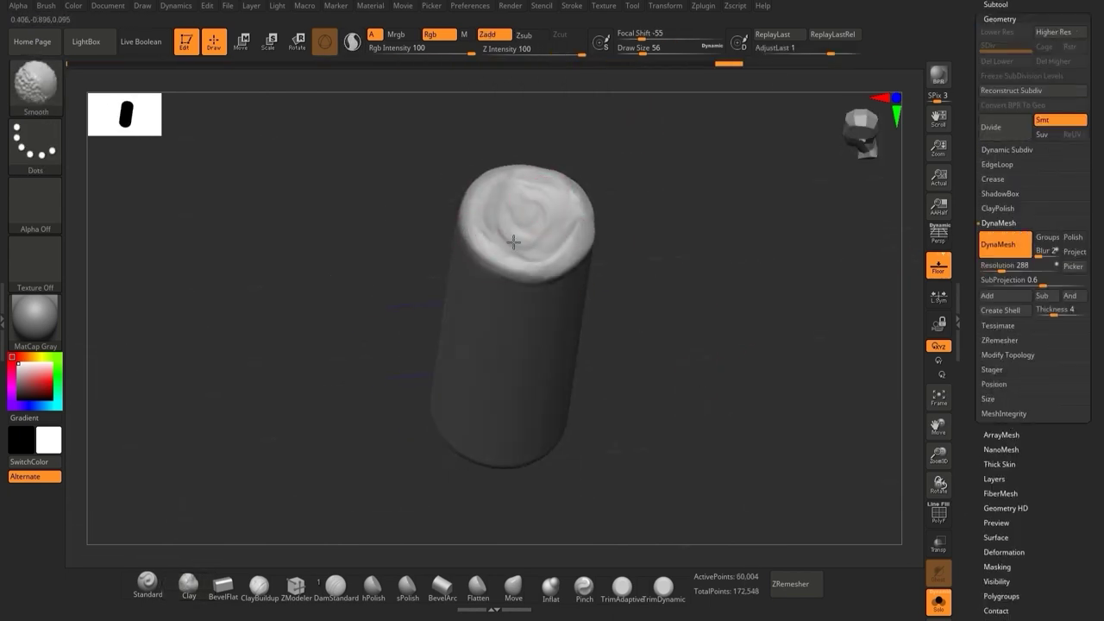
mouse_move(513, 241)
left_mouse_down()
mouse_move(603, 284)
mouse_move(698, 399)
mouse_move(594, 227)
mouse_move(667, 140)
mouse_move(773, 328)
mouse_move(483, 362)
left_mouse_up()
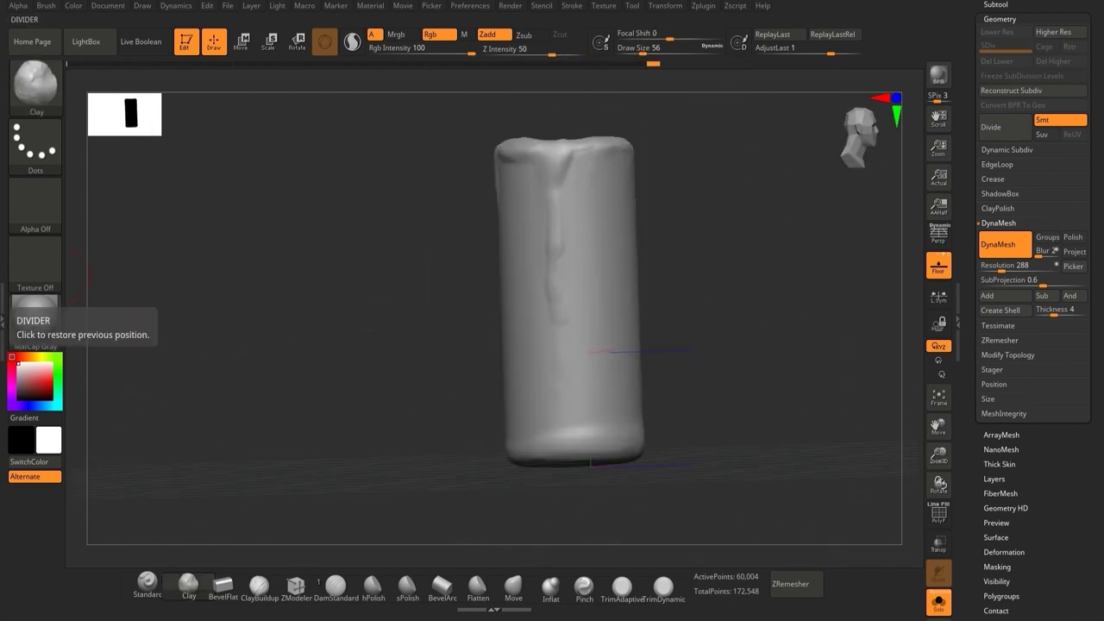
Step: Reveal the side tray with the plugins and save the project as Telescope Bottom in a Desktop folder
left_click(4, 316)
left_click(733, 457, "alt")
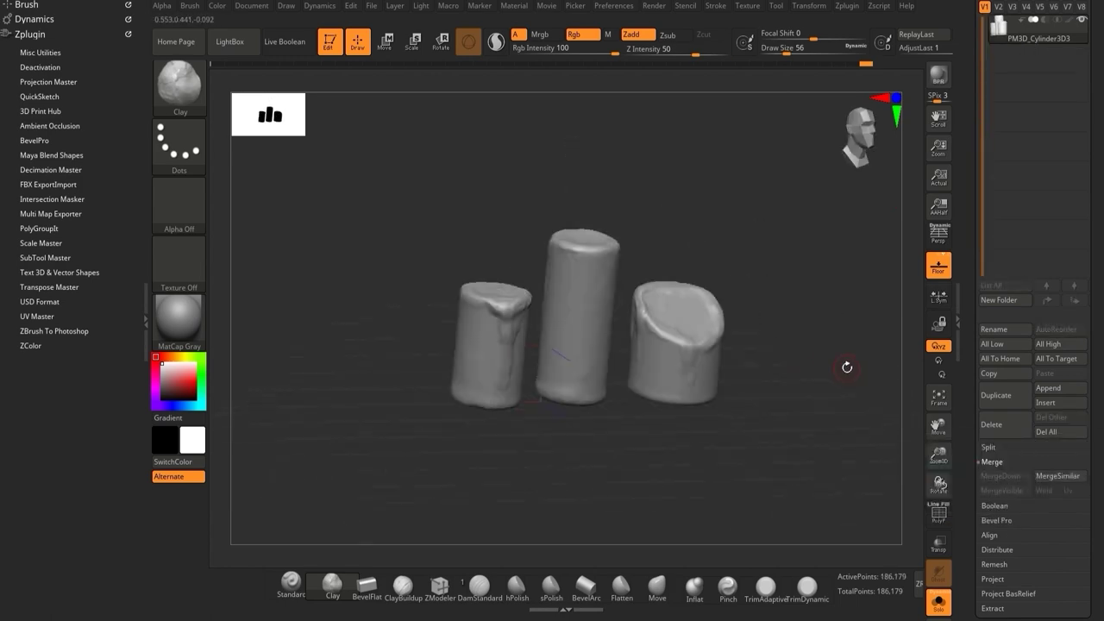
key("ctrl+s")
left_click(52, 378)
double_click(146, 257)
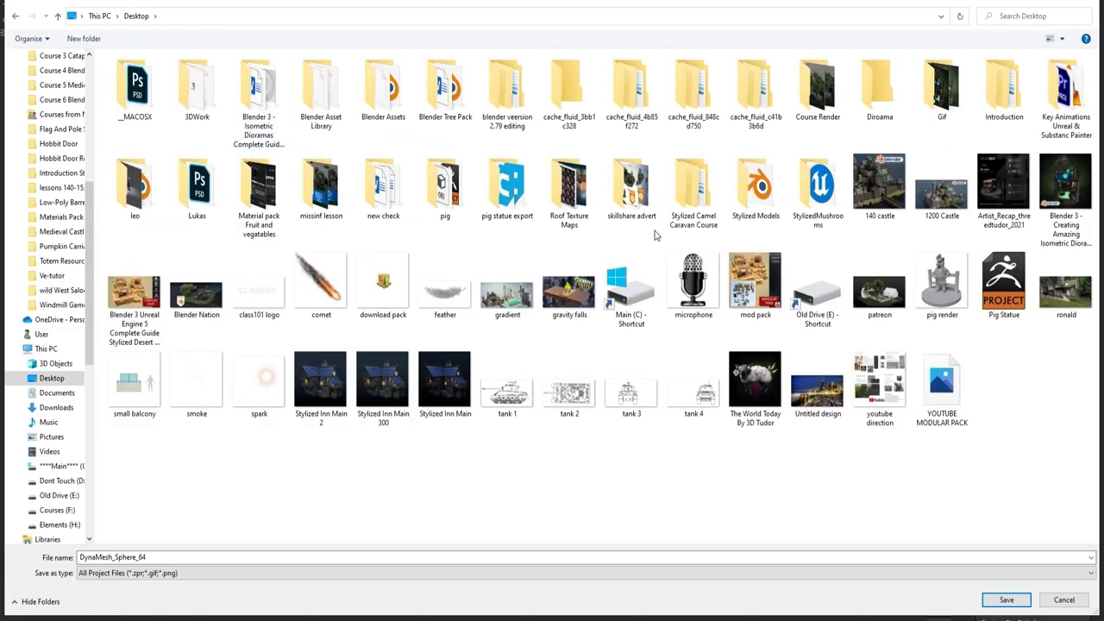
double_click(244, 169)
type("Telescope Bottom")
key("Return")
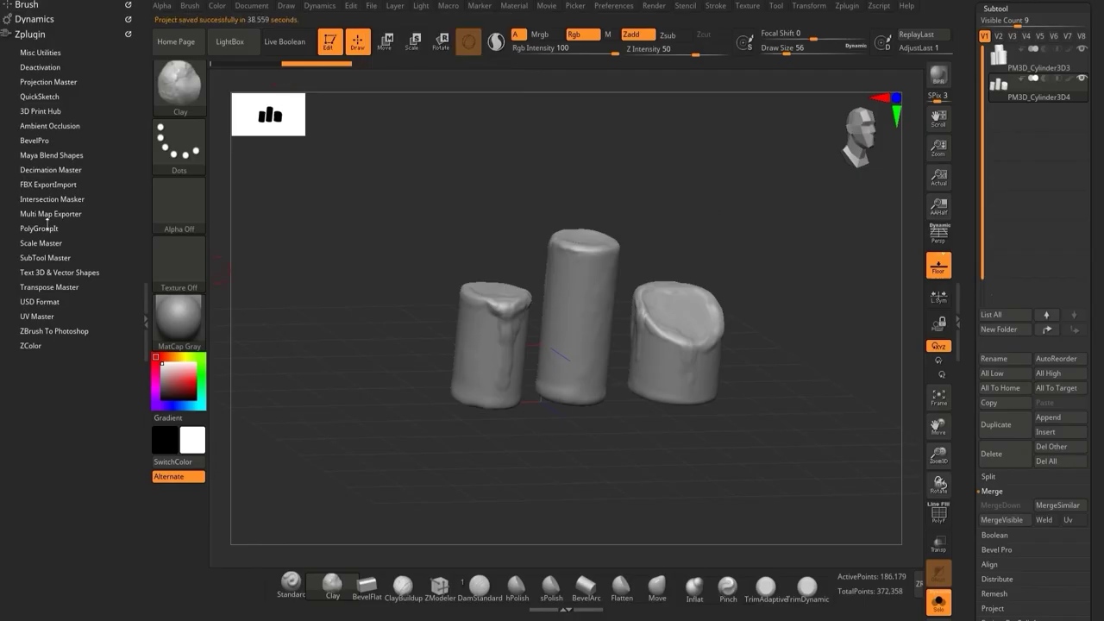
Step: Remesh the duplicated candles with ZRemesher at a target polygon count of 5 and open Decimation Master
scroll(1000, 423, "down", 3)
left_click_drag(833, 326, 742, 328)
left_click(50, 169)
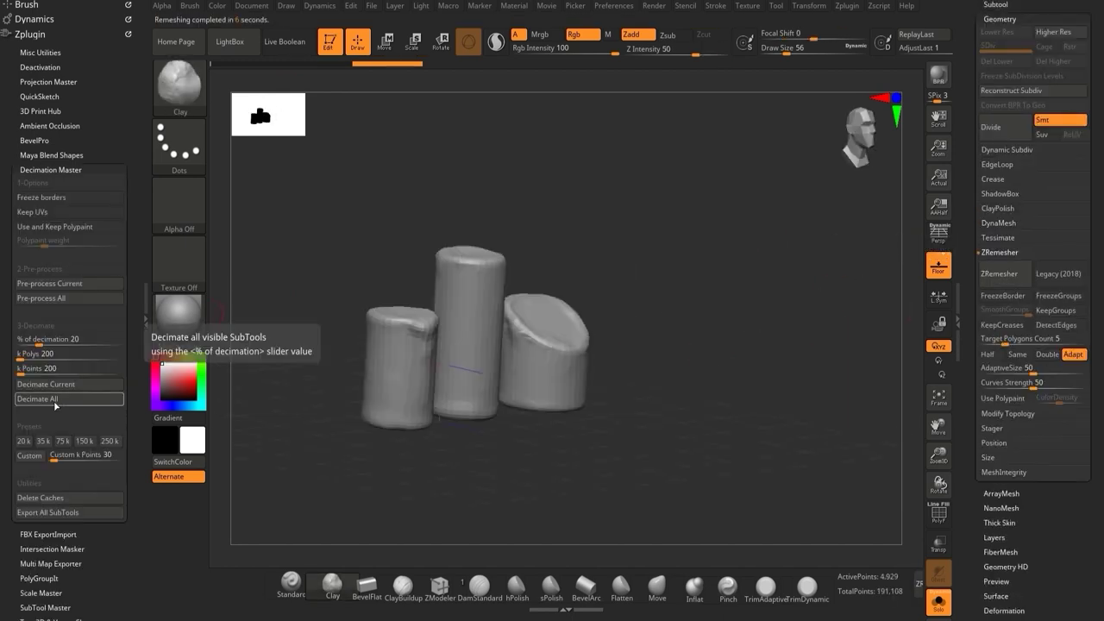
Step: Rename the high-resolution candles subtool and decimate it at 20 percent
scroll(1034, 259, "up", 5)
left_click(1034, 92)
left_click(994, 383)
type("C")
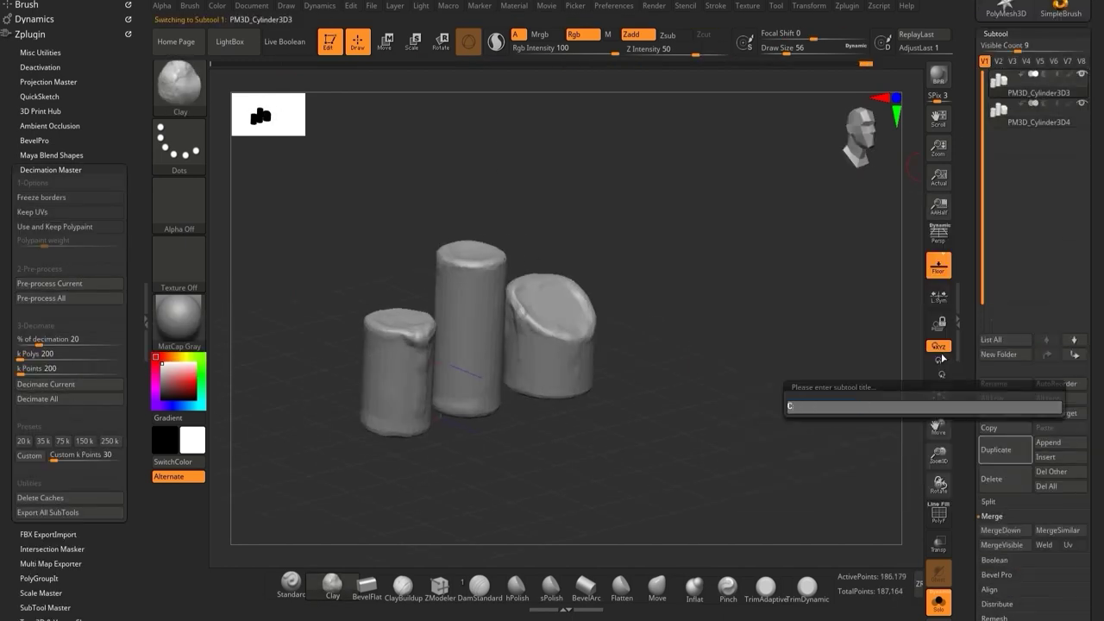
left_click(76, 385)
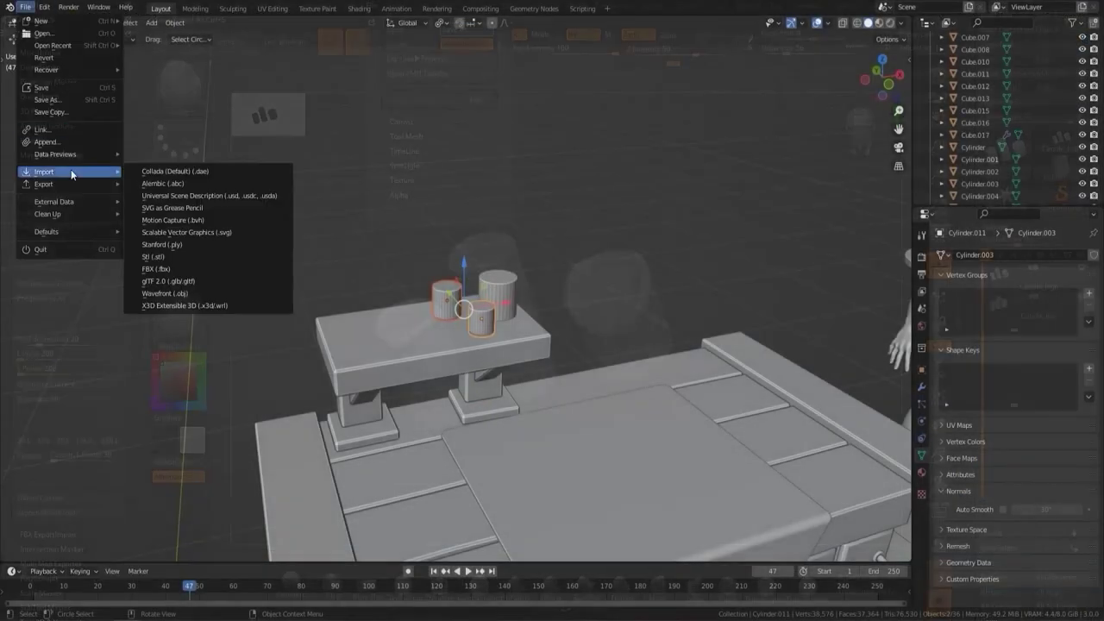
Step: Switch to Blender, import the sculpted candles as a Wavefront OBJ and move them onto the desk shelf
left_click(198, 290)
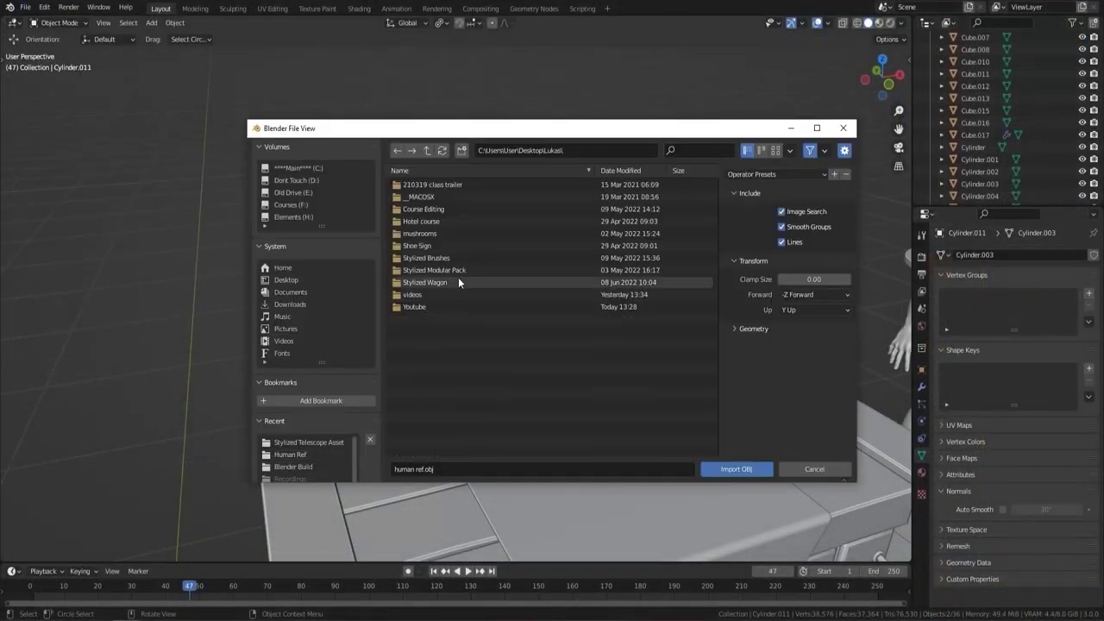
key("g")
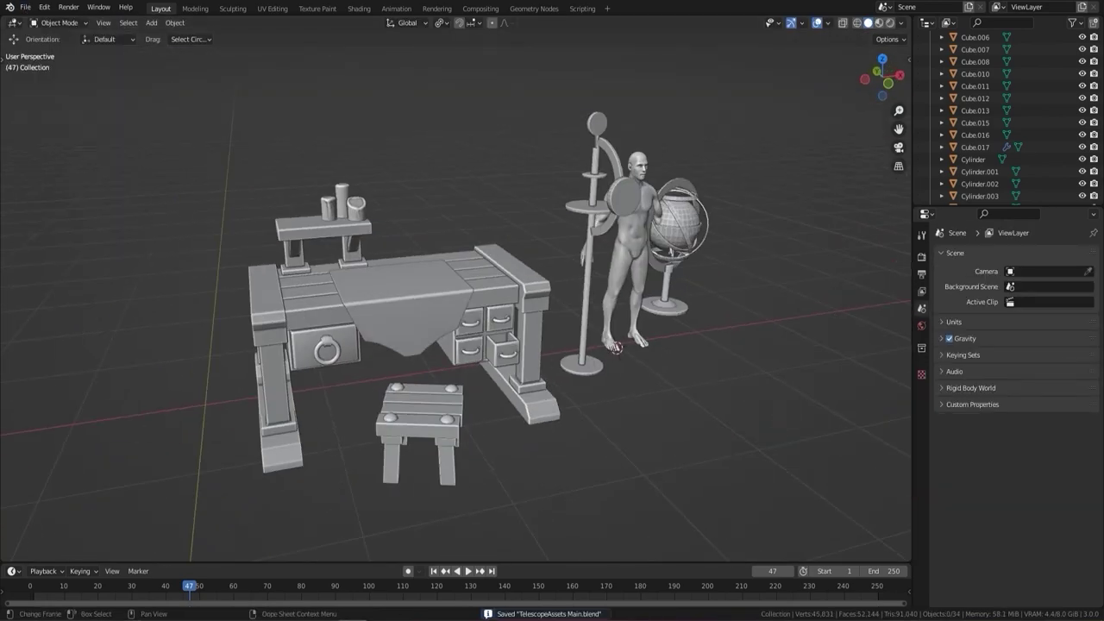
Step: Add a cylinder near the globe stand's base, flatten and move it into place, and inset its face
mouse_move(422, 338)
left_click(549, 400)
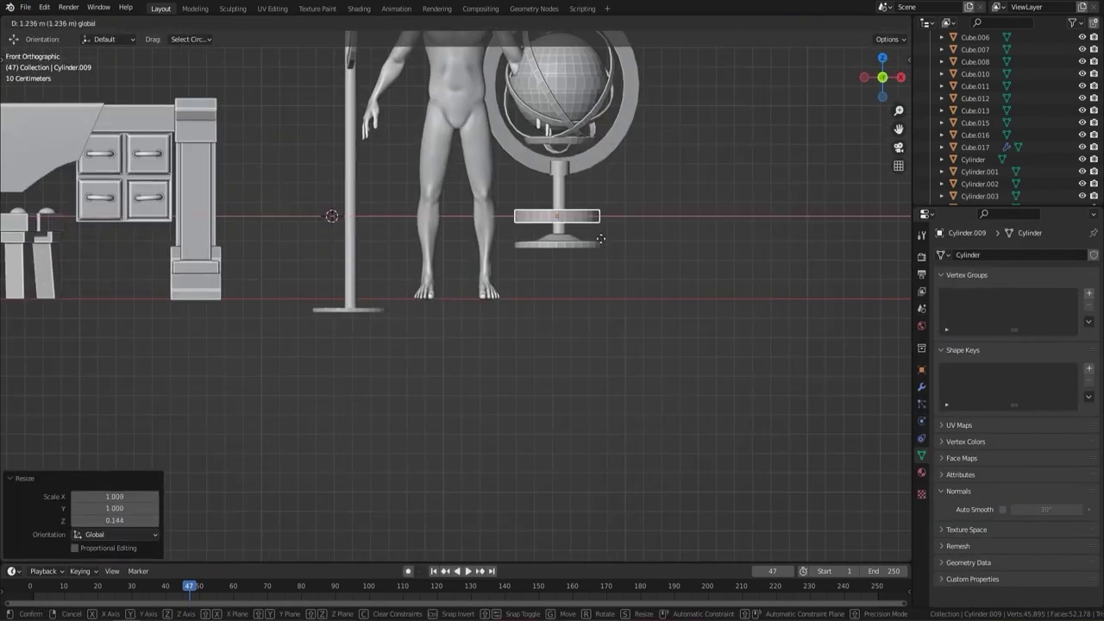
key("i")
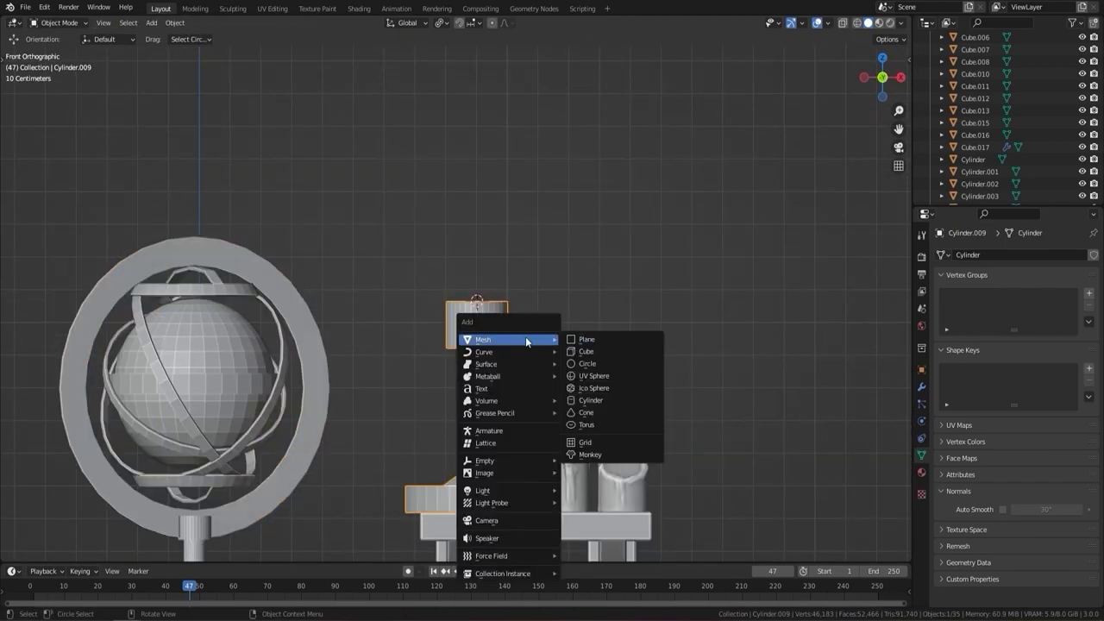
left_click(591, 400)
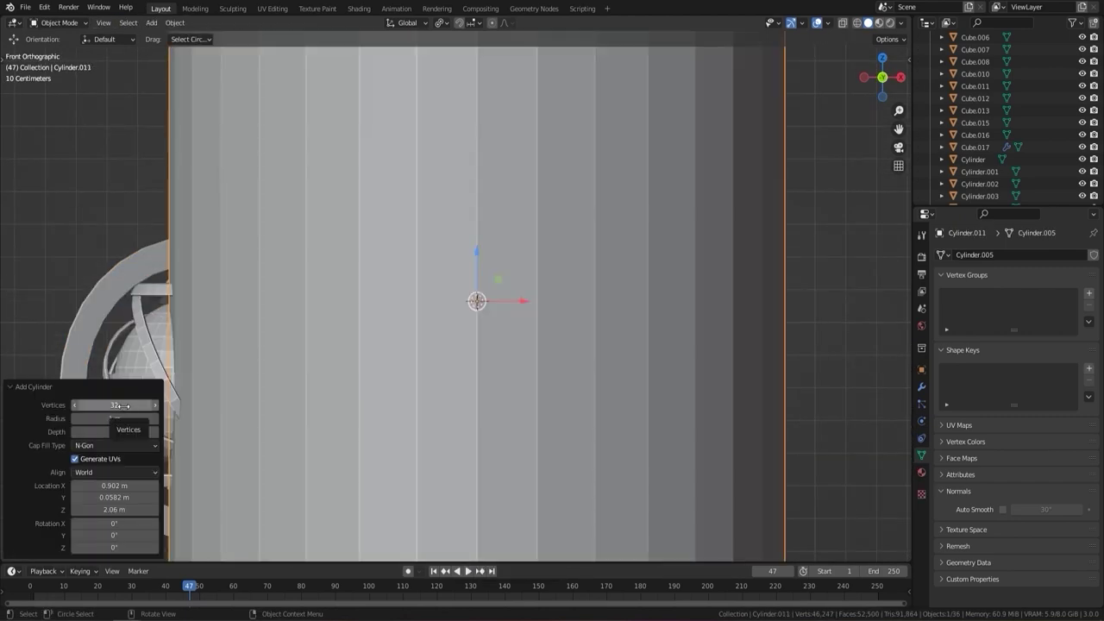
key("r")
key("s")
left_click(481, 338)
key("Delete")
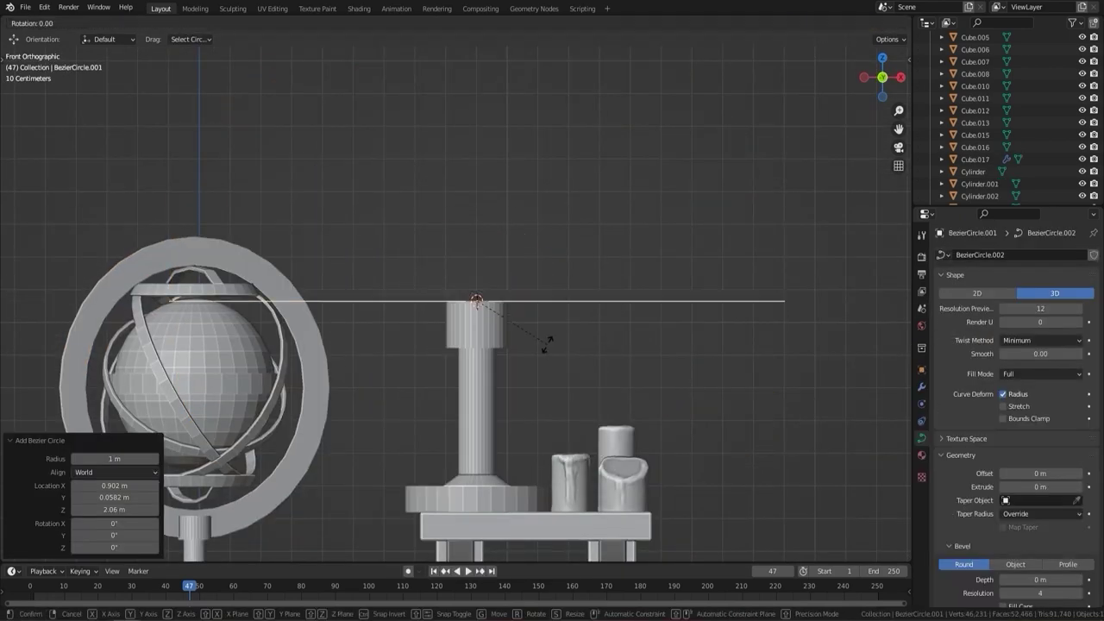
Step: Stand a Bezier circle upright above the post, extrude it 0.08 m, and thicken it with a 0.23 m Solidify modifier using even thickness and flat shading
scroll(597, 298, "up", 3)
middle_click_drag(555, 297, 771, 349)
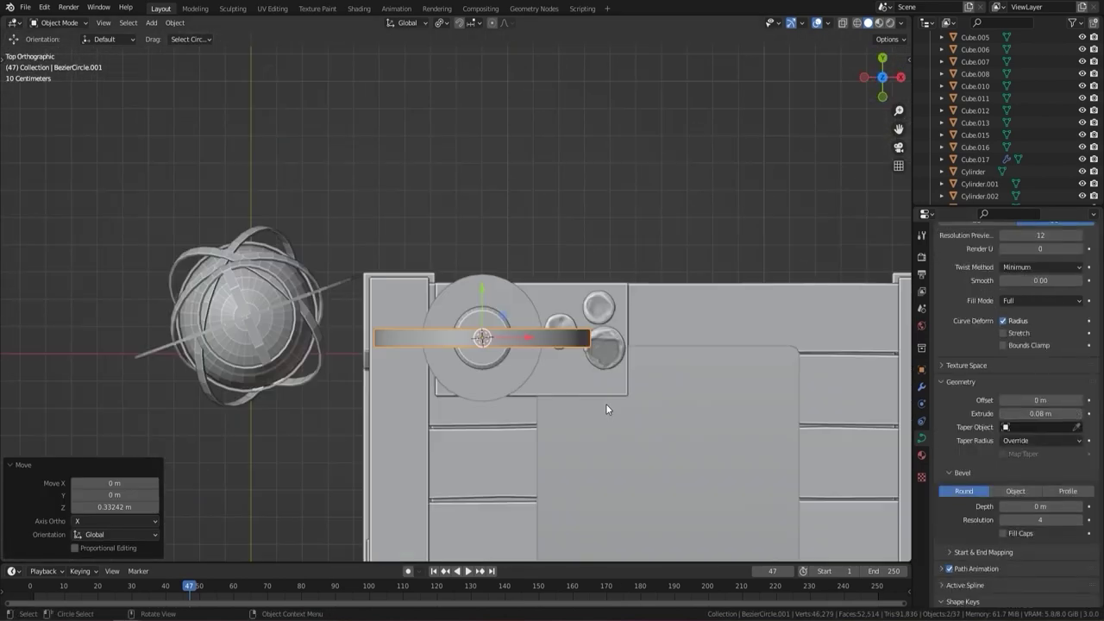
middle_click_drag(605, 403, 533, 399)
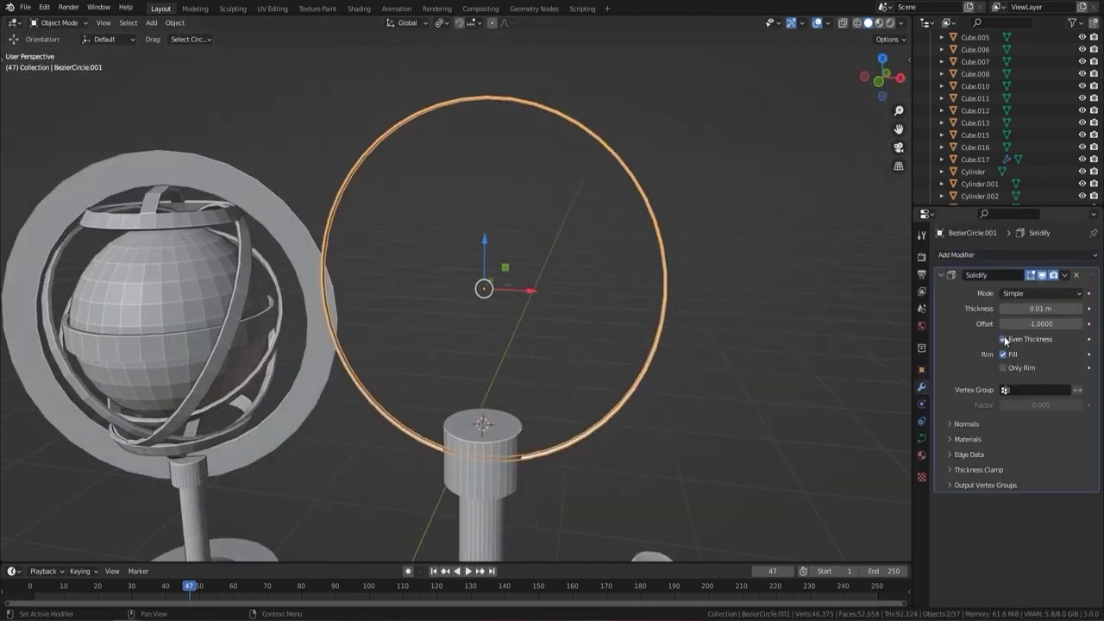
right_click(745, 363)
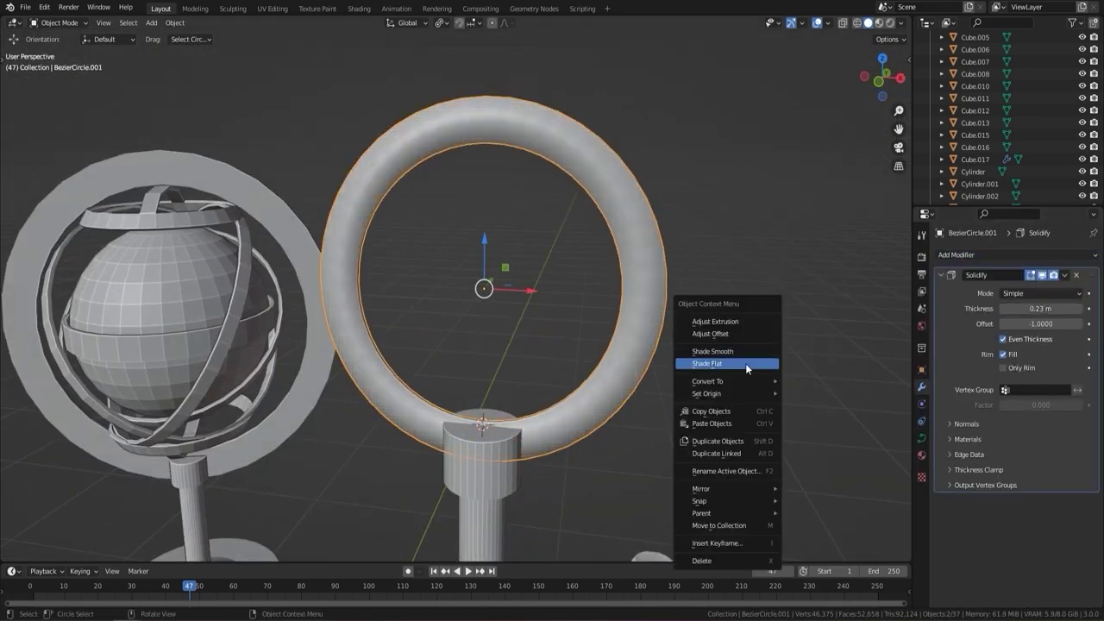
Step: Add a UV sphere with 16 segments and 16 rings at the ring's centre and scale it to about 0.26
key("shift+s")
left_click(597, 397)
key("shift+a")
left_click(681, 380)
scroll(539, 332, "down", 2)
key("s")
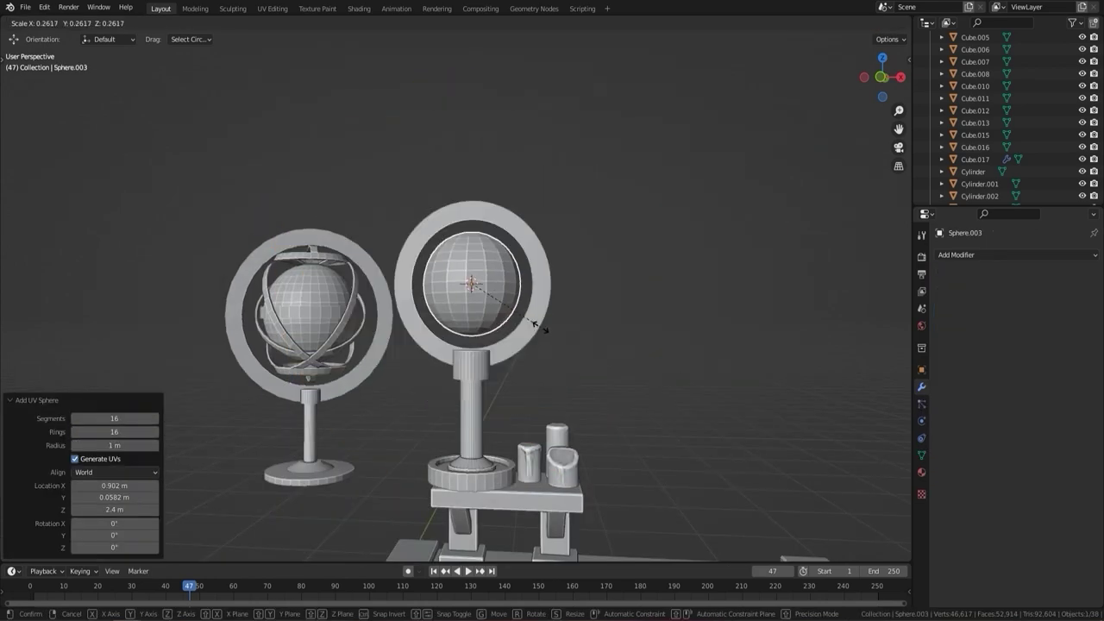
left_click(540, 332)
Step: Duplicate the outer ring in place and scale the copy down to fit around the sphere
scroll(542, 332, "up", 3)
key("KP_1")
left_click(613, 278, "shift")
key("shift+d")
right_click(681, 259)
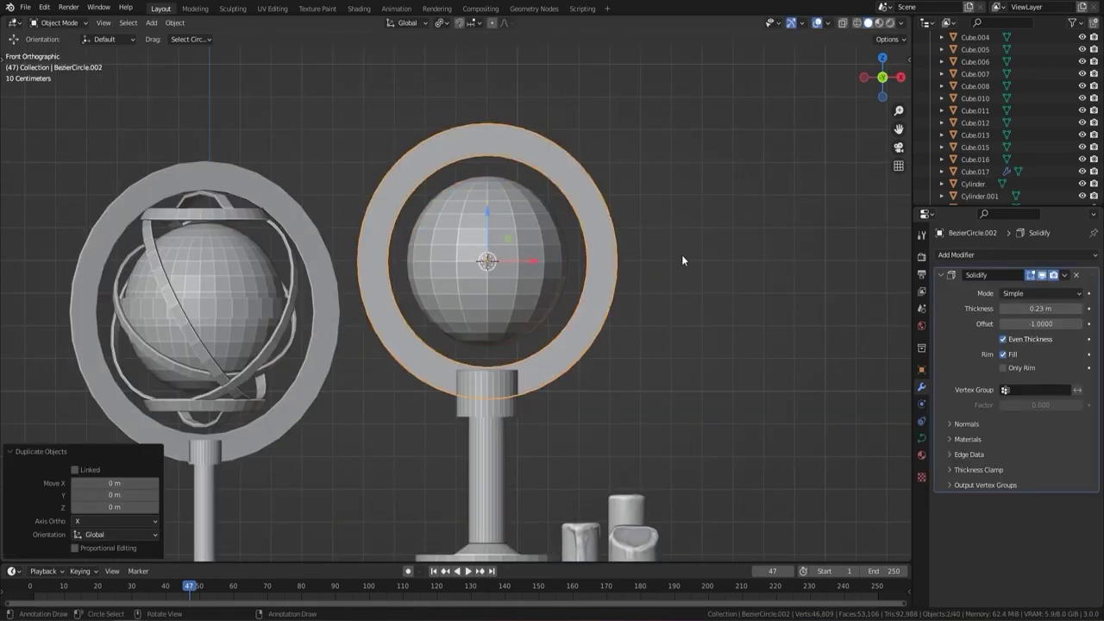
scroll(587, 259, "down", 2)
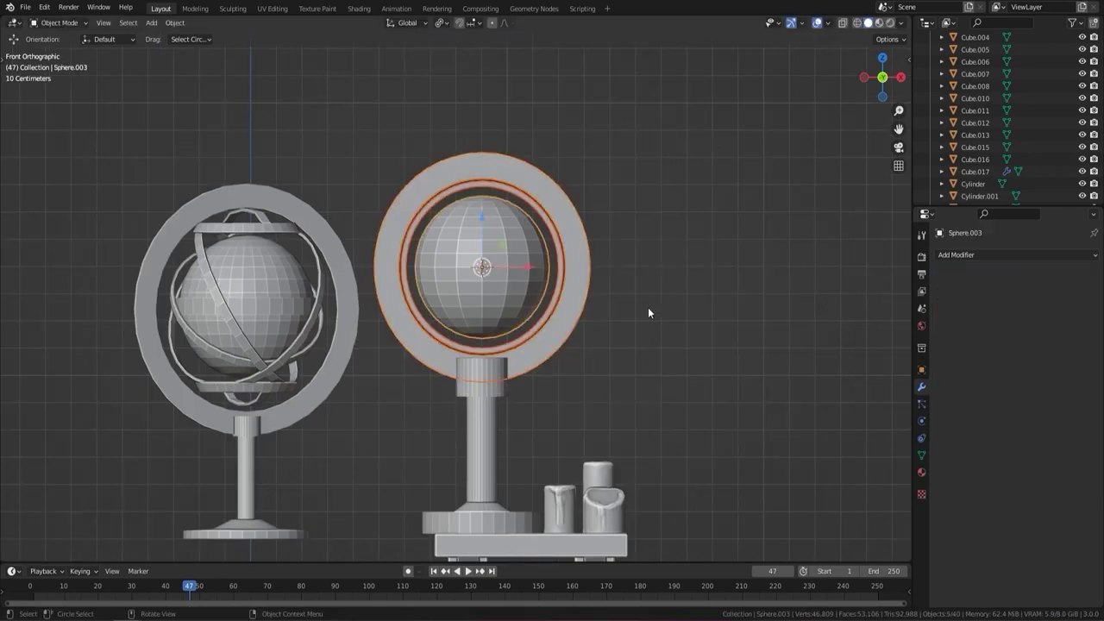
key("s")
left_click(664, 230)
Step: Set the inner ring's extrusion to 0.042 m and scale it by 0.807 to sit close around the sphere
scroll(664, 230, "up", 2)
middle_click_drag(664, 230, 552, 250)
left_click(921, 437)
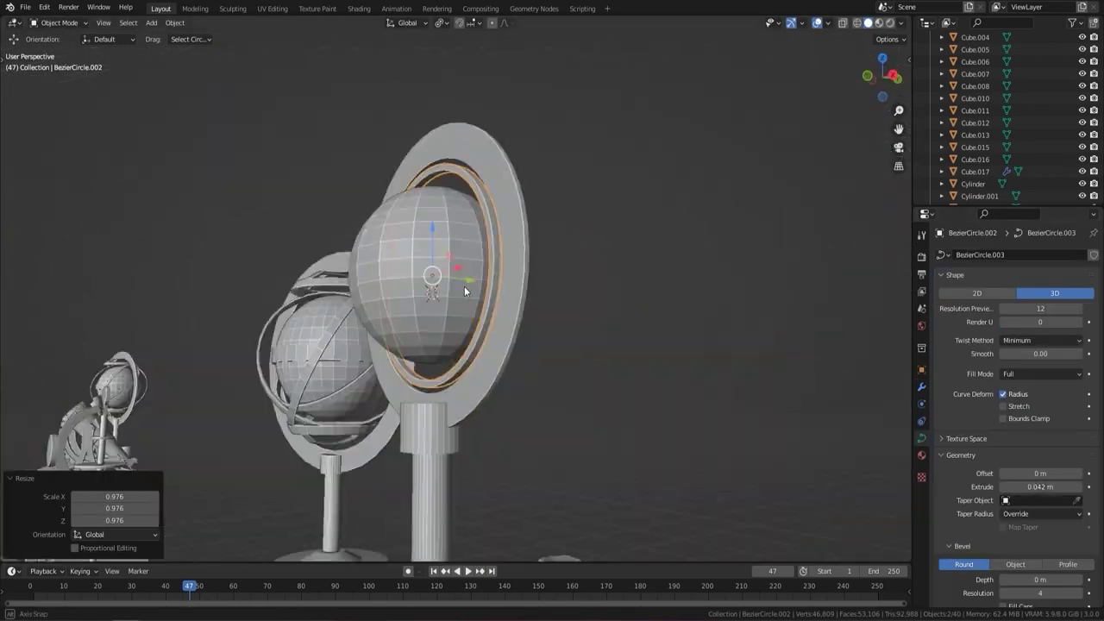
key("KP_1")
left_click(636, 177)
scroll(480, 266, "down", 1)
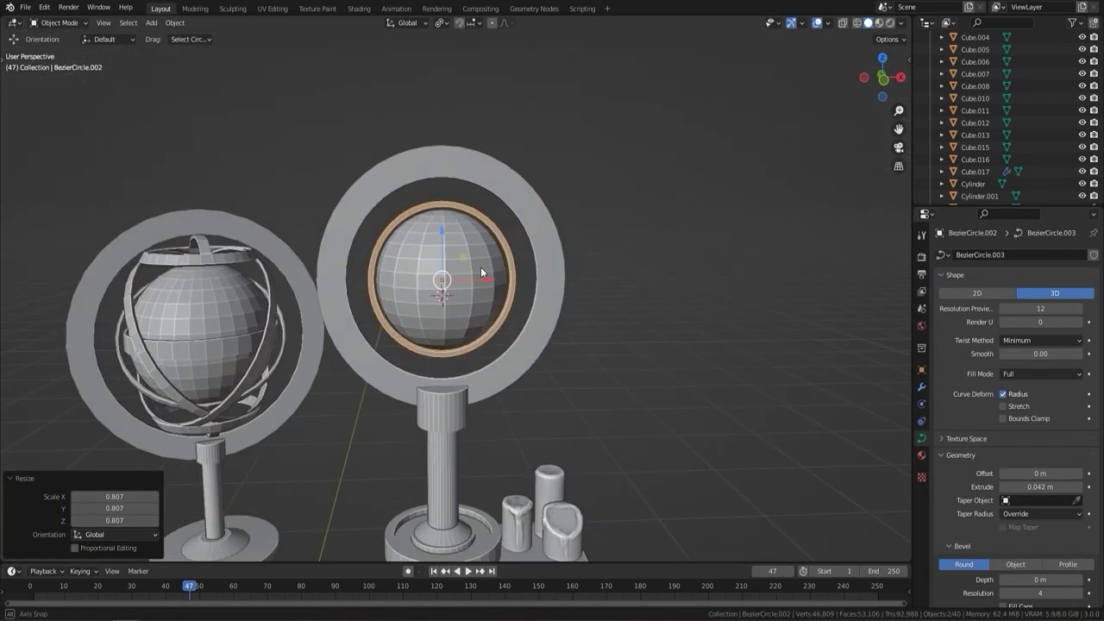
Step: Duplicate the inner ring into further concentric rings around the sphere, scaling the outermost copy by 1.114
key("shift+d")
right_click(528, 251)
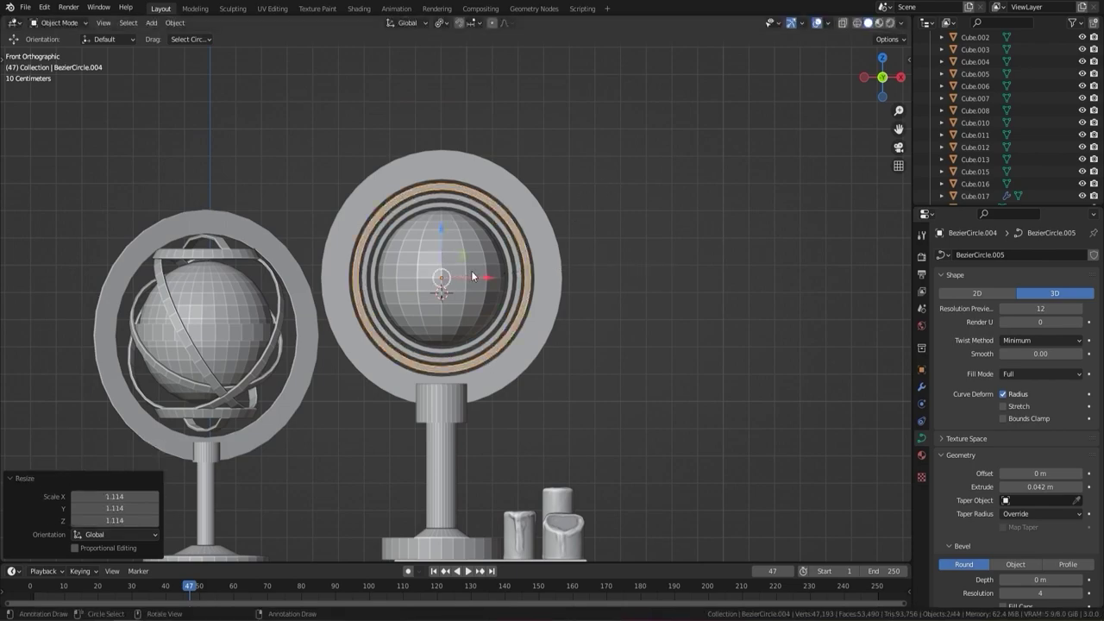
middle_click_drag(473, 276, 554, 232)
scroll(553, 232, "down", 1)
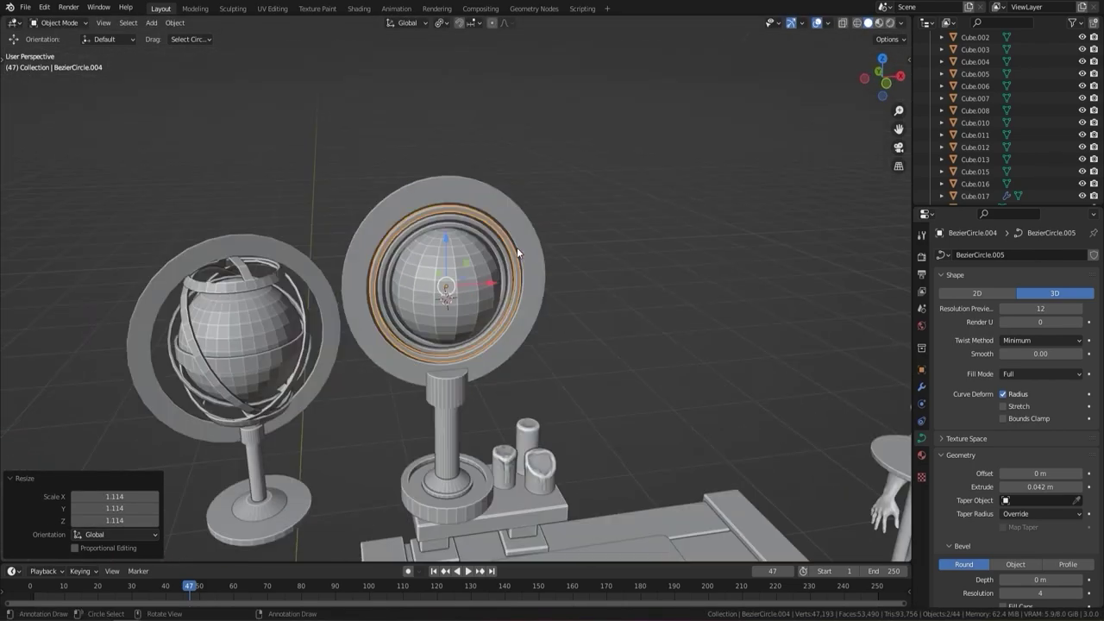
scroll(516, 247, "up", 2)
left_click_drag(516, 247, 552, 296)
scroll(552, 297, "up", 1)
Step: Convert the nested rings and sphere with its equatorial band to one mesh, shaded smooth with Auto Smooth at 30°
middle_click_drag(592, 210, 515, 206)
left_click(539, 164)
left_click(514, 206)
key("Tab")
scroll(712, 265, "up", 2)
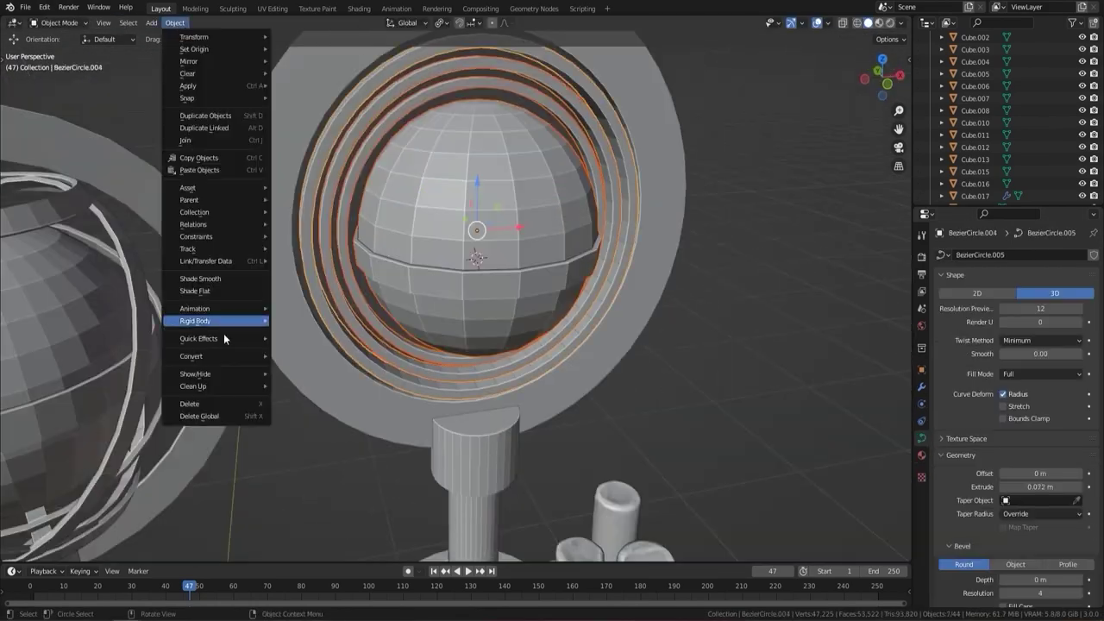
left_click(227, 337)
scroll(616, 246, "down", 1)
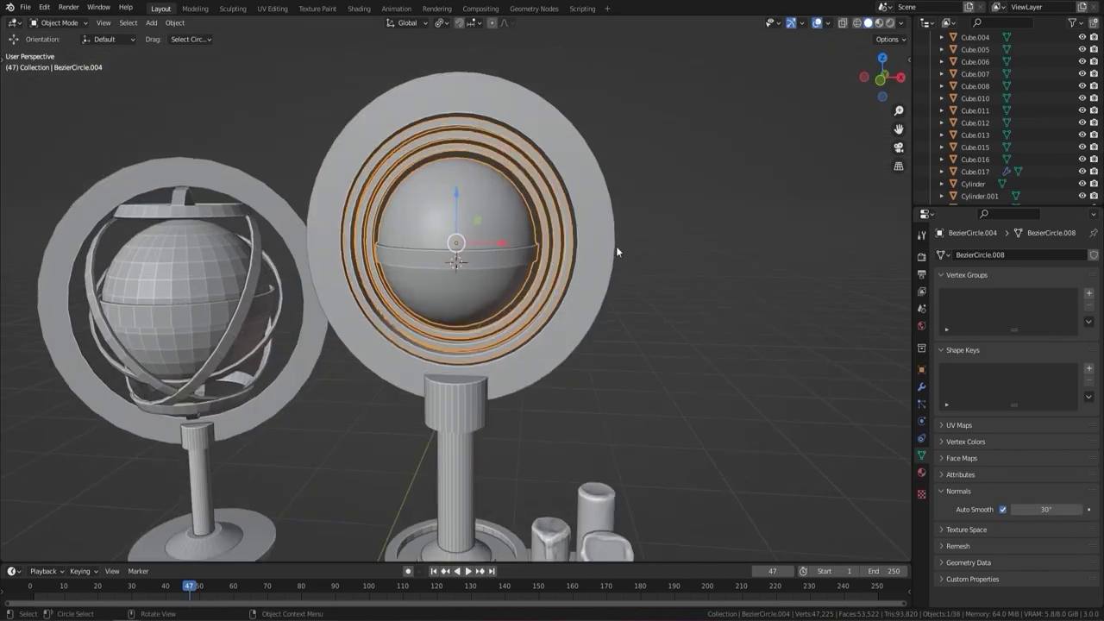
Step: Add an armature inside the sphere and tilt the sphere's equatorial band diagonally
scroll(537, 308, "down", 2)
key("shift+a")
left_click(540, 303)
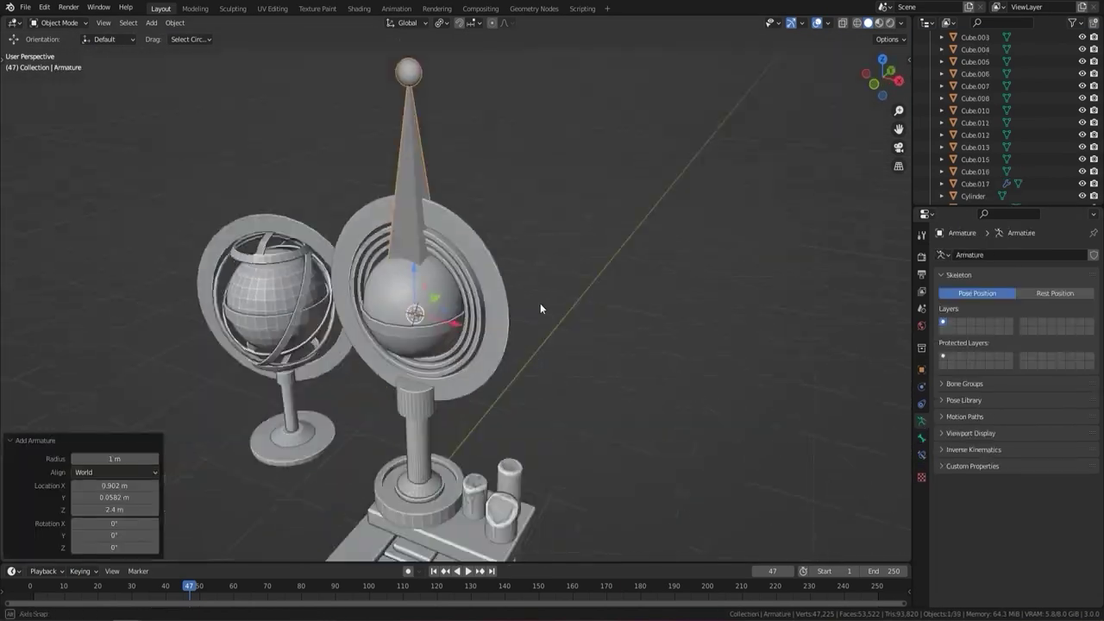
key("KP_1")
scroll(545, 260, "up", 2)
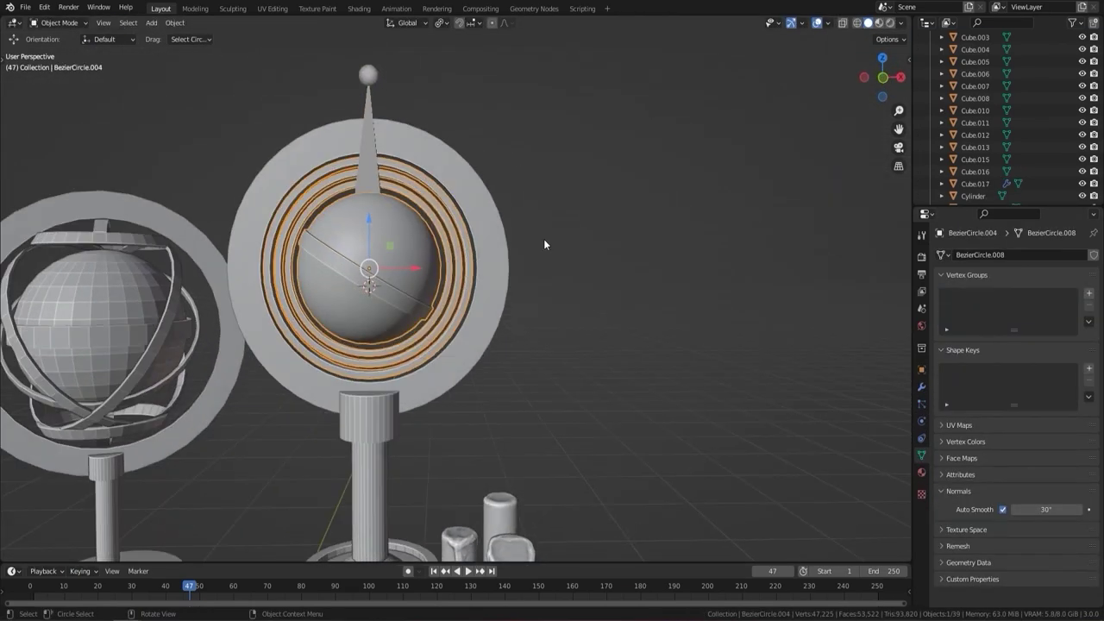
Step: Rebuild the armature at the globe's centre with four radiating bones and parent the globe-and-rings mesh to it
key("s")
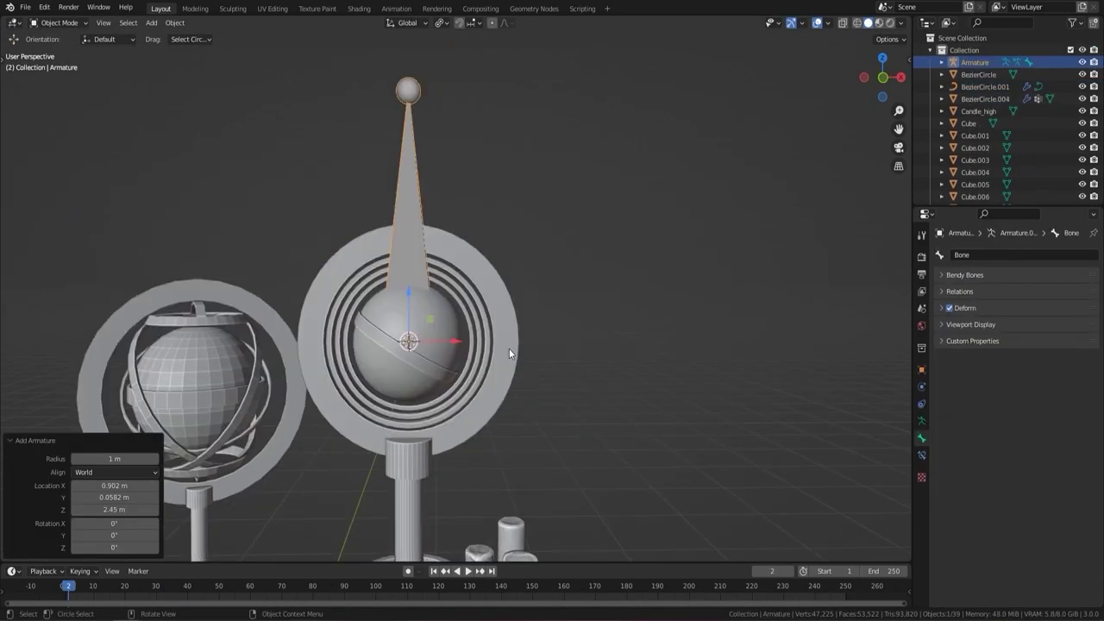
key("r")
key("y")
middle_click_drag(624, 417, 534, 247)
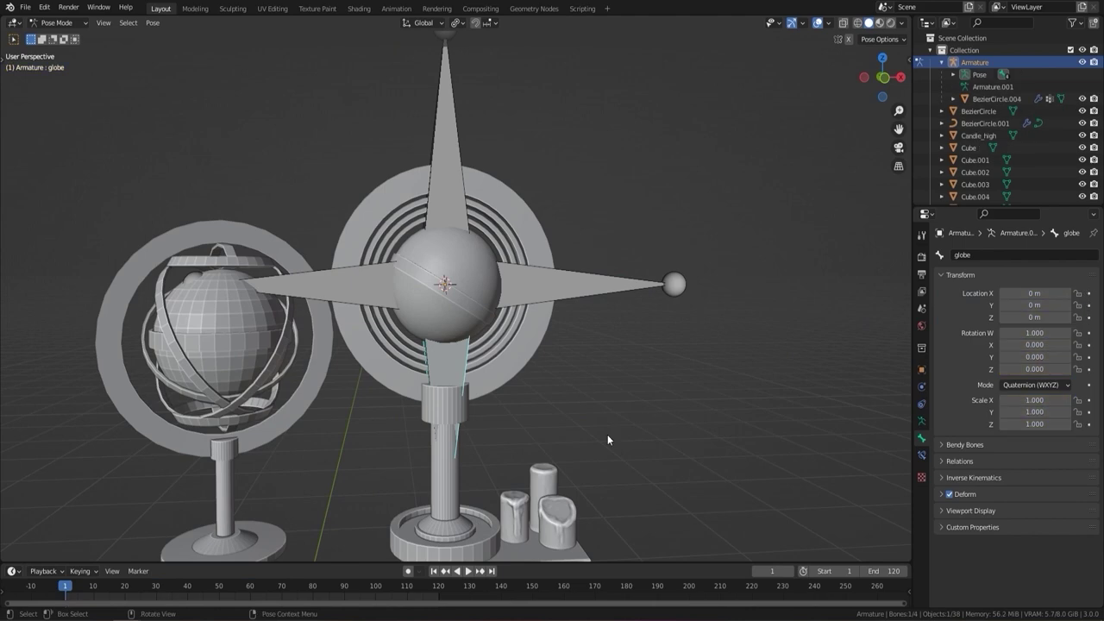
Step: Keyframe the globe bone's location, rotation and scale at frames 1 and 60, and play the animation back
key("i")
left_click(536, 435)
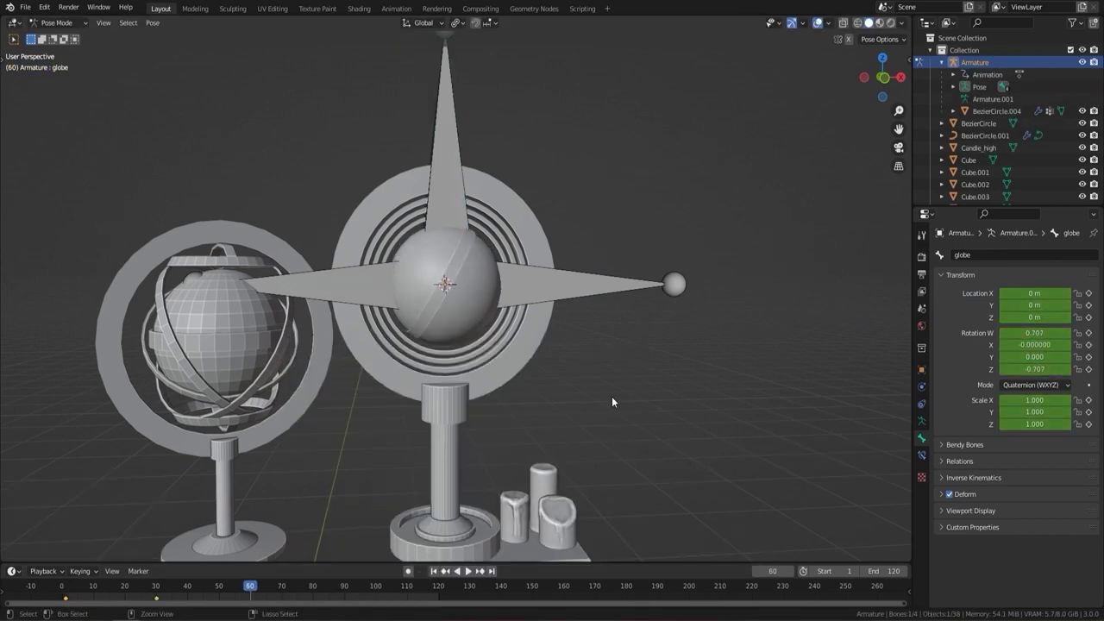
key("i")
left_click(565, 390)
key("space")
left_click(154, 593)
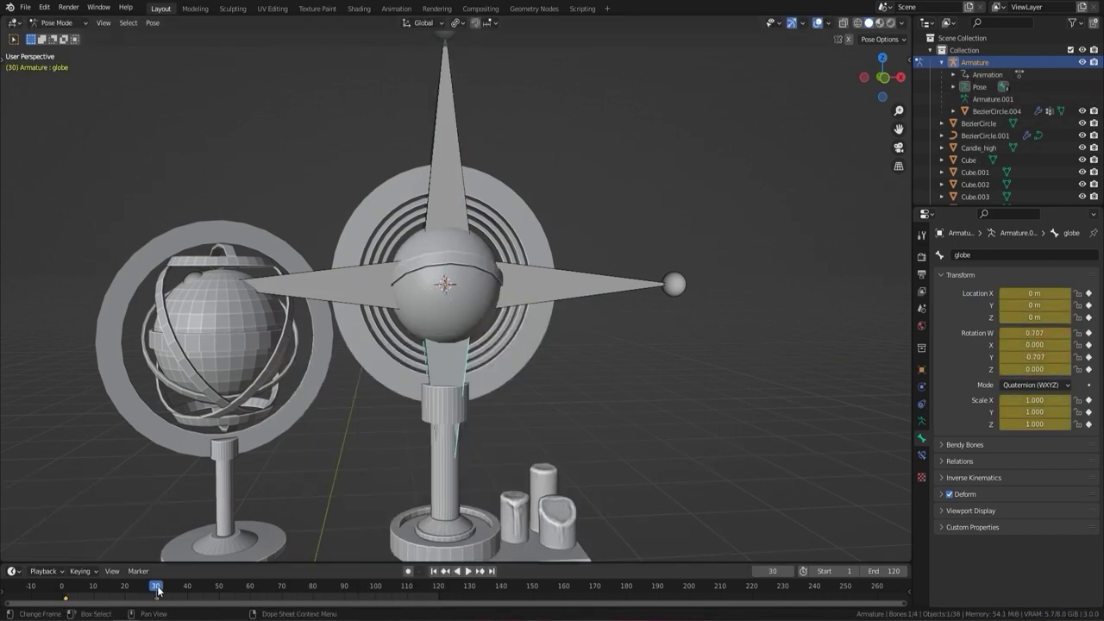
Step: Keyframe the globe bone's spin about its own Y axis in 90° turns from frame 30 through frame 120, checking the playback
key("i")
left_click(431, 423)
key("space")
left_click(441, 590)
key("space")
left_click(259, 593)
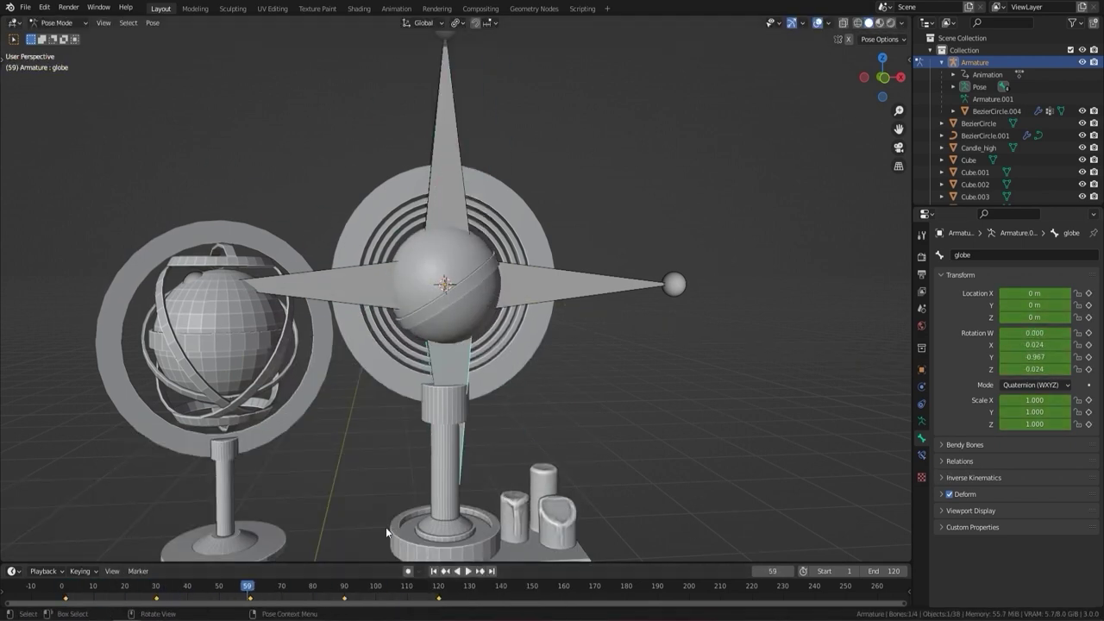
type("90")
key("Return")
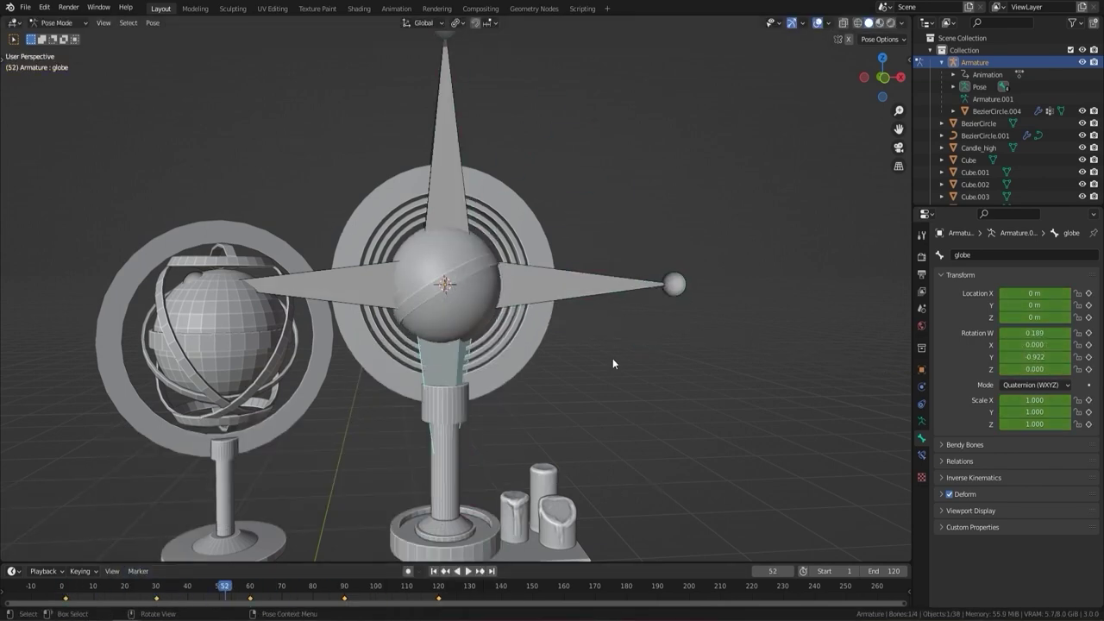
Step: Rotate the middle ring bone 90° about X at frame 60 and keyframe it
left_click(604, 286)
middle_click_drag(603, 286, 445, 434)
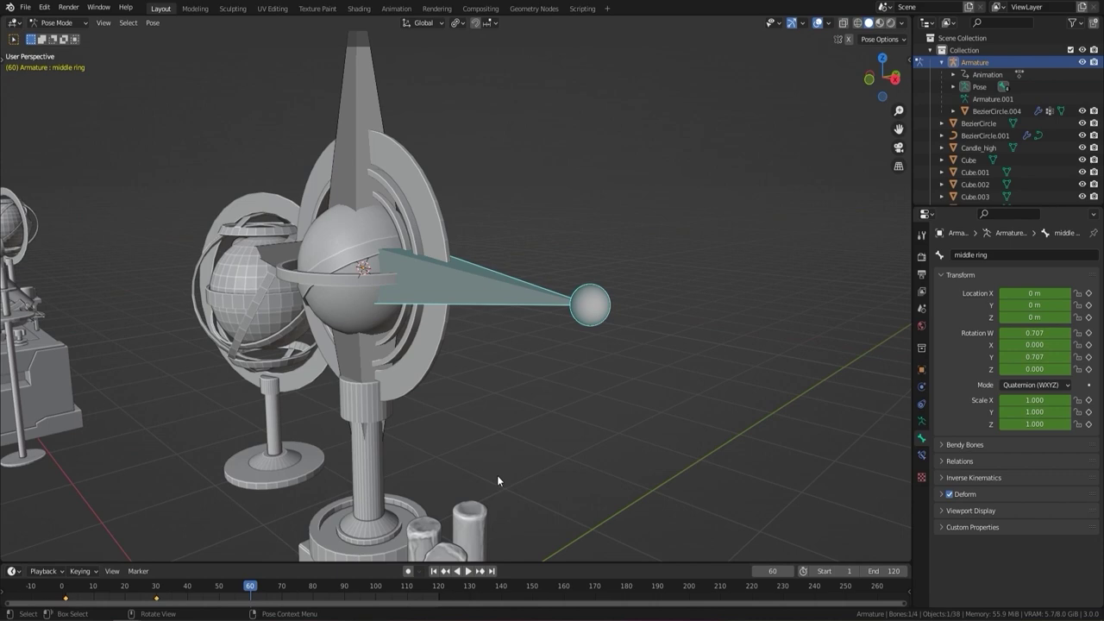
key("i")
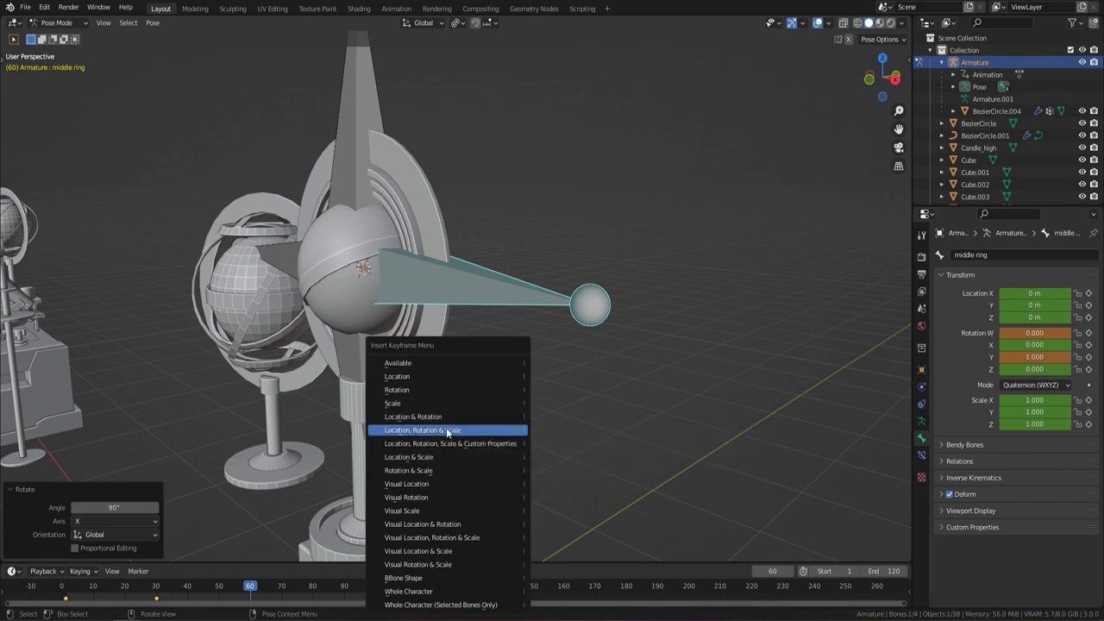
left_click(440, 457)
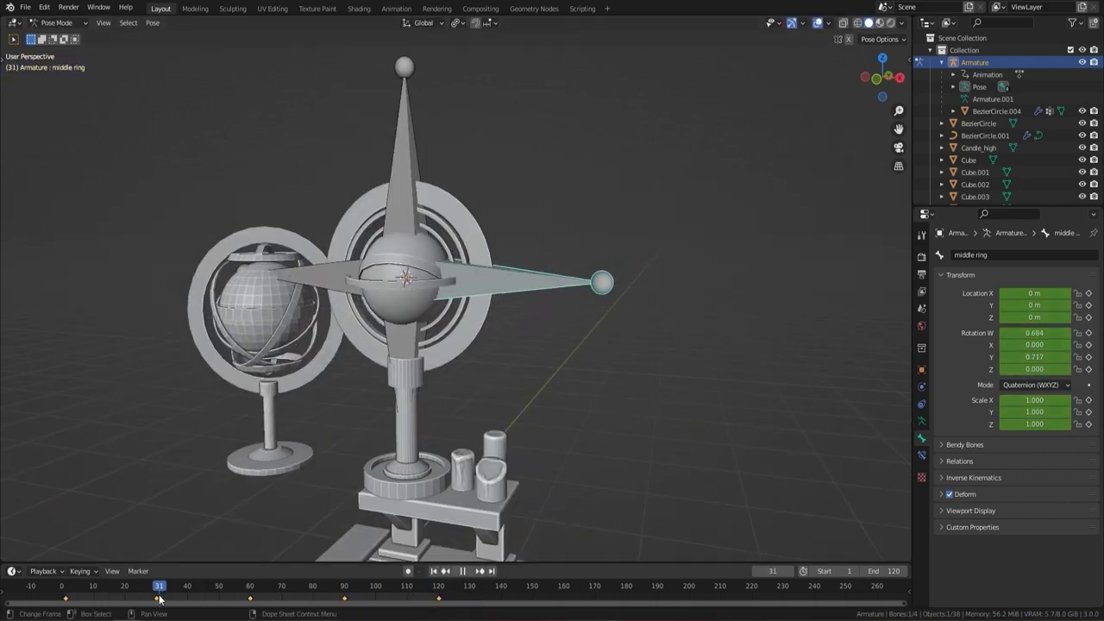
Step: Insert a keyframe on the middle ring bone at frame 60 and rotate it 270° about Z at the following keyframe
left_click(247, 595)
key("i")
left_click(594, 428)
key("Up")
type("rz270")
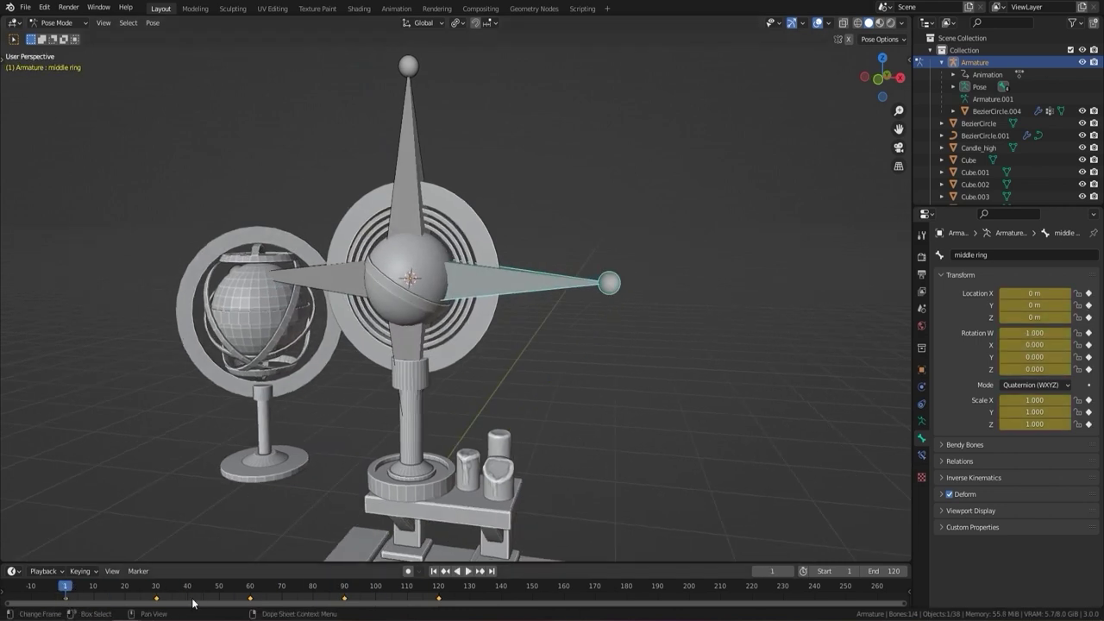
Step: Rotate the middle ring bone 45° about Y, and at frame 60 turn it 90° about X and insert a Location, Rotation & Scale keyframe
type("ry45")
key("Return")
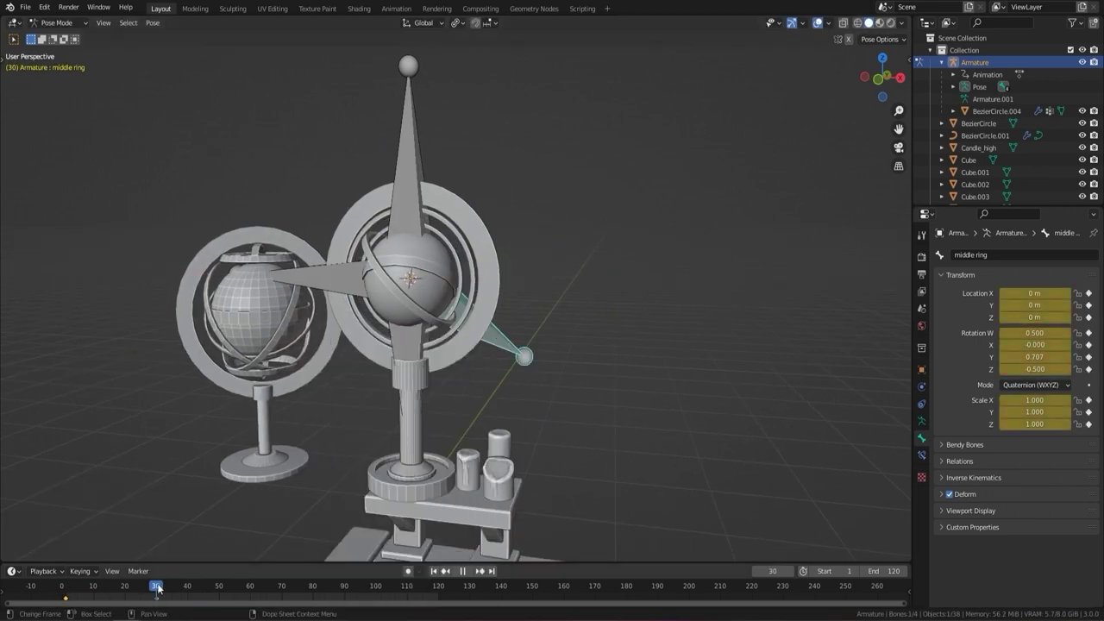
left_click(250, 590)
key("i")
left_click(527, 449)
key("r")
key("Return")
key("i")
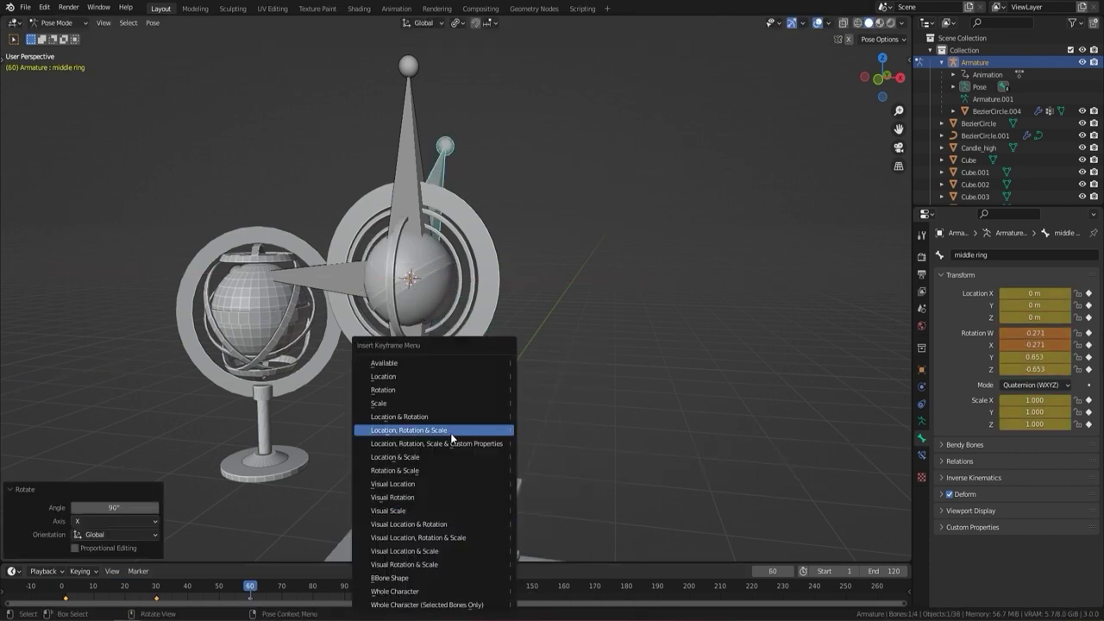
left_click(456, 438)
Step: Rotate the middle ring bone 45° about Y at frame 90, keyframe it, and apply another 45° turn at frame 120
key("Up")
key("r")
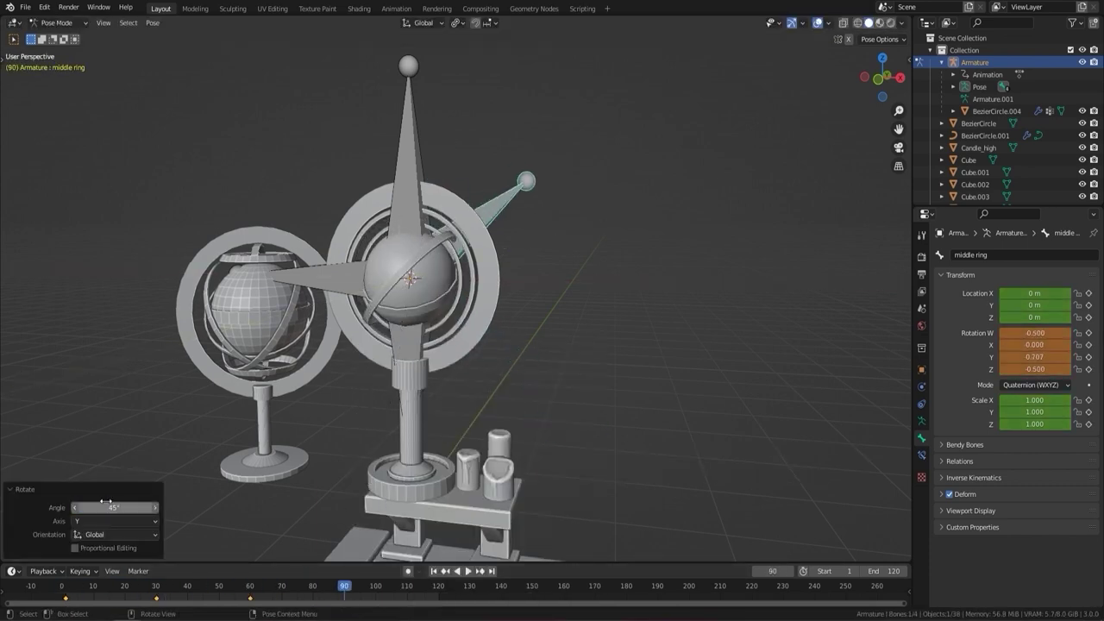
key("i")
left_click(457, 438)
left_click(161, 591)
key("space")
left_click(668, 473)
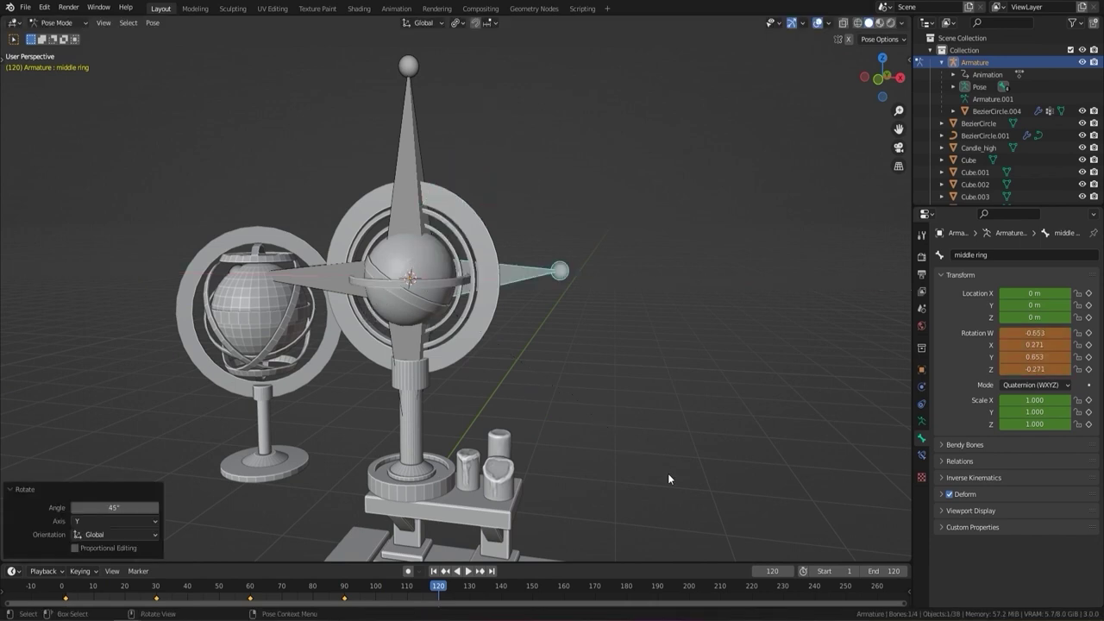
Step: Insert a keyframe on the middle ring bone at frame 120 and preview the animation
key("i")
left_click(321, 586)
right_click(258, 595)
mouse_move(271, 520)
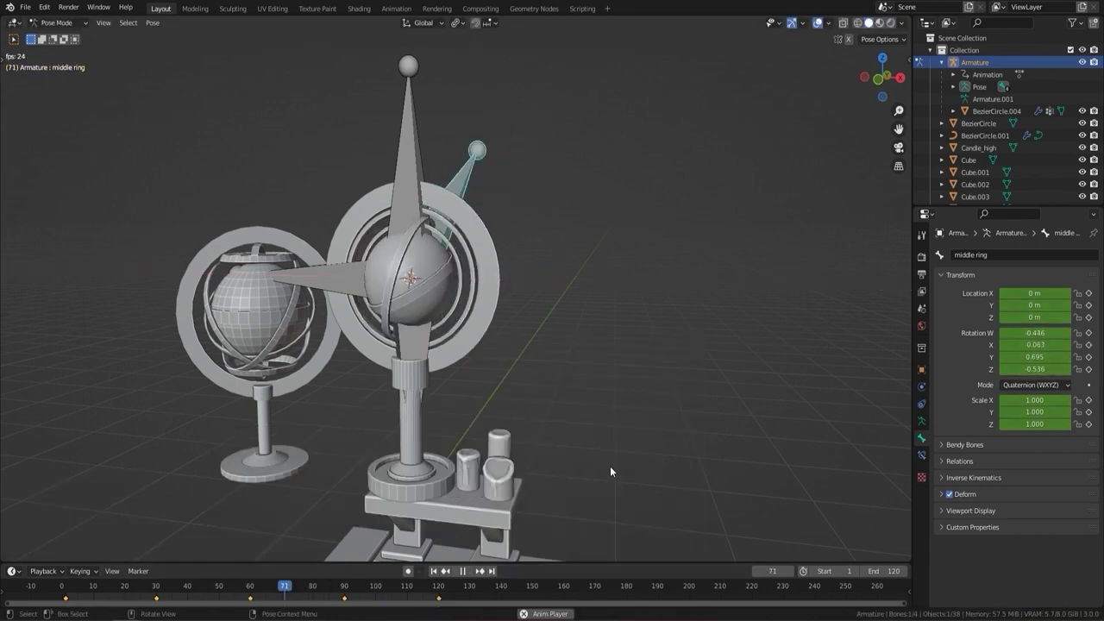
Step: Clear the middle ring bone's keyframes, rotate it about its own Y axis at frame 1, and insert a Location, Rotation & Scale keyframe
left_click(62, 587)
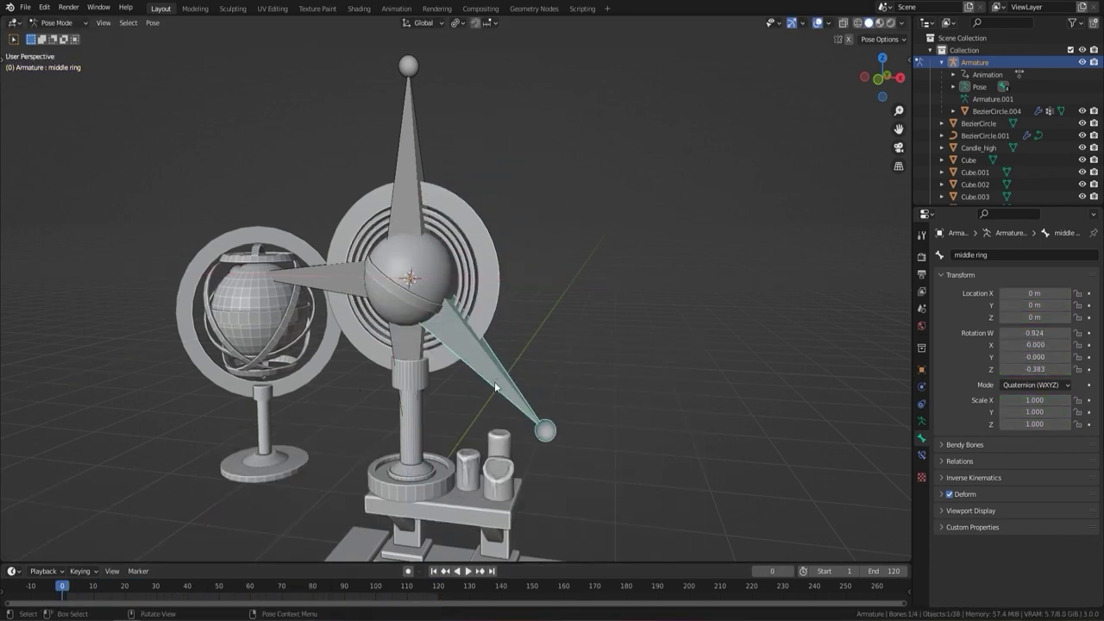
key("Right")
key("r")
key("Return")
key("i")
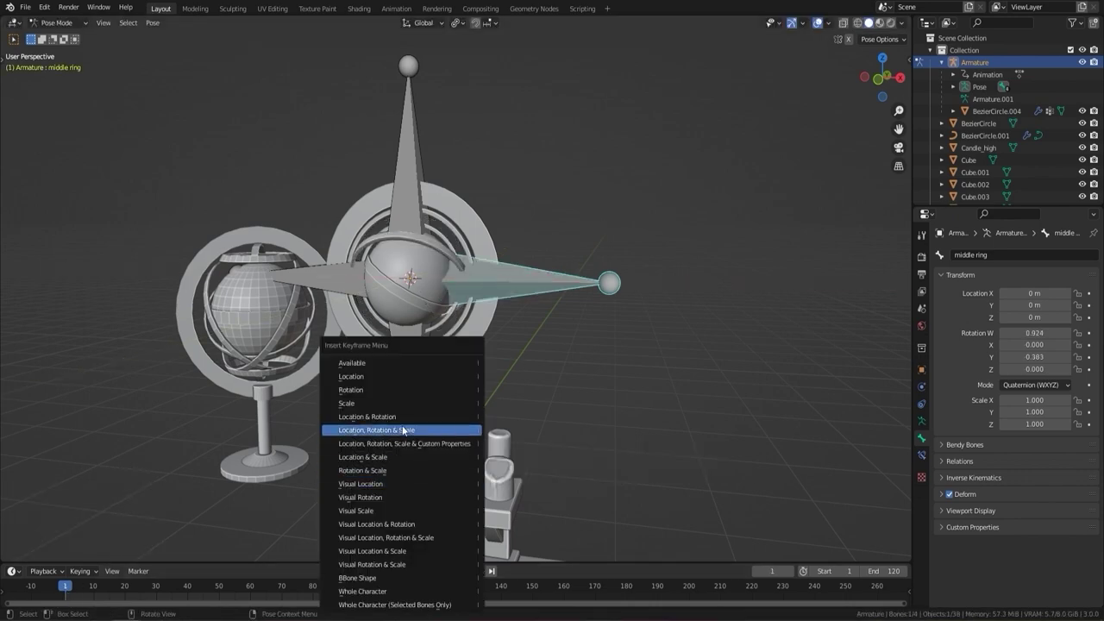
left_click(403, 430)
Step: Step through the middle ring bone's keyframes, rotate it about its normal Y axis at frame 30, insert a keyframe and preview the animation
key("Up")
key("Up")
key("Up")
key("r")
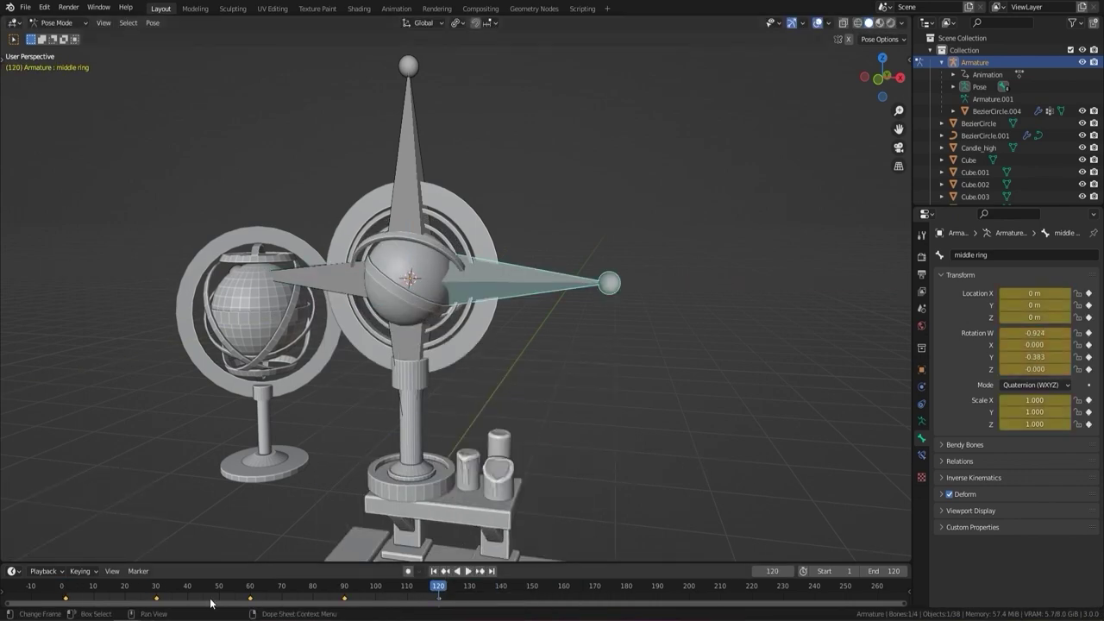
key("Up")
key("Up")
middle_click_drag(302, 397, 595, 353)
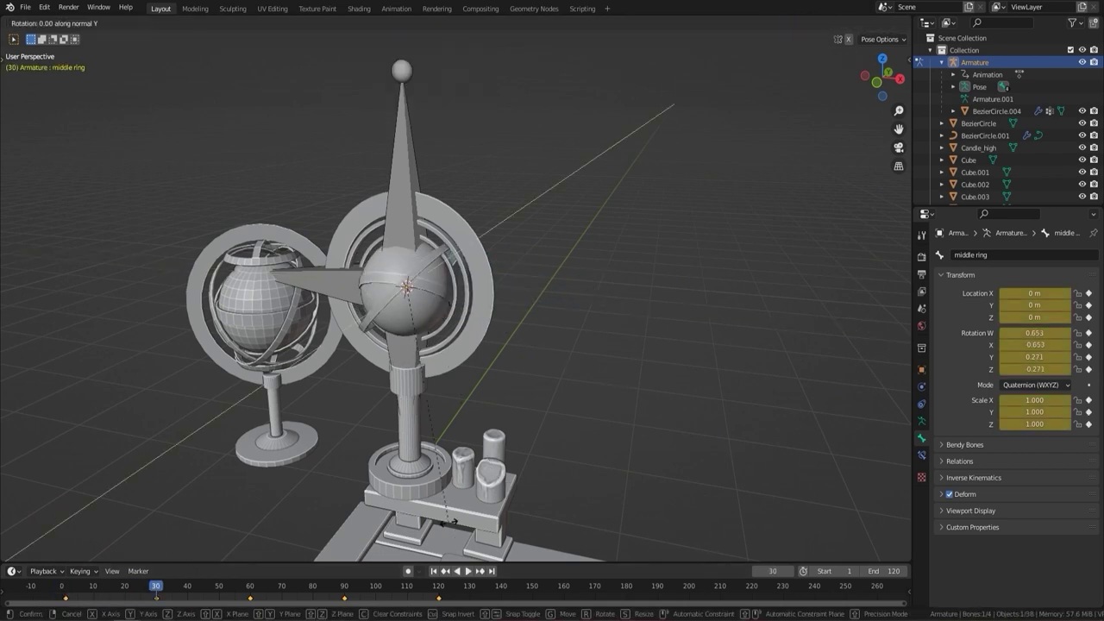
key("Up")
left_click(531, 498)
key("i")
left_click(554, 517)
key("space")
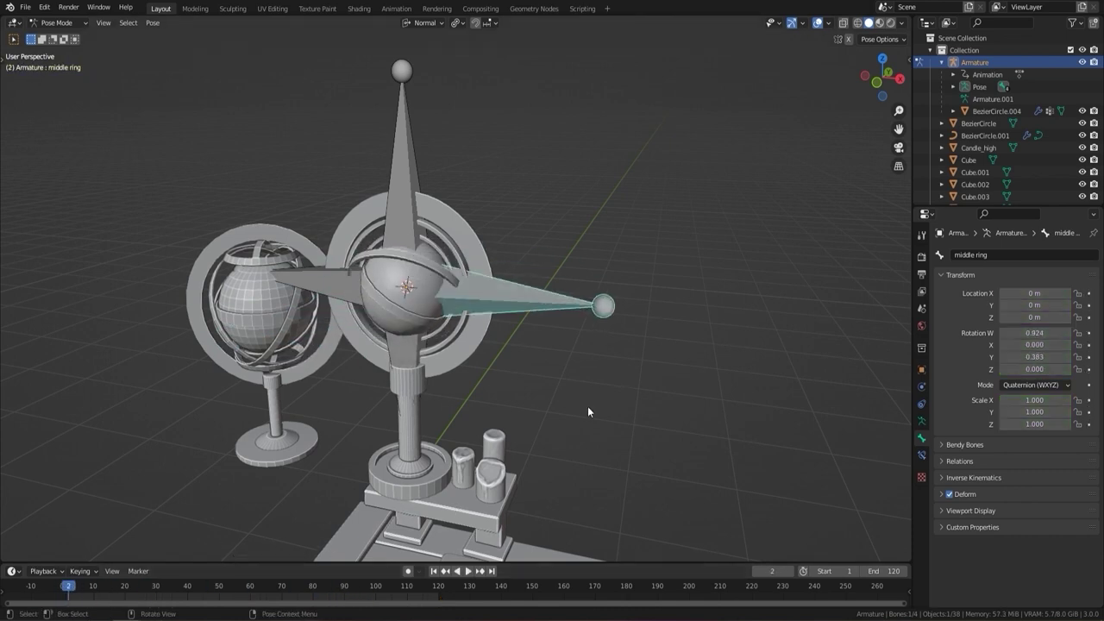
Step: With auto keying on, rotate the middle ring bone about its normal Y axis and turn it 90° about normal Z at frame 1
left_click(455, 513)
key("Up")
key("r")
key("y")
key("y")
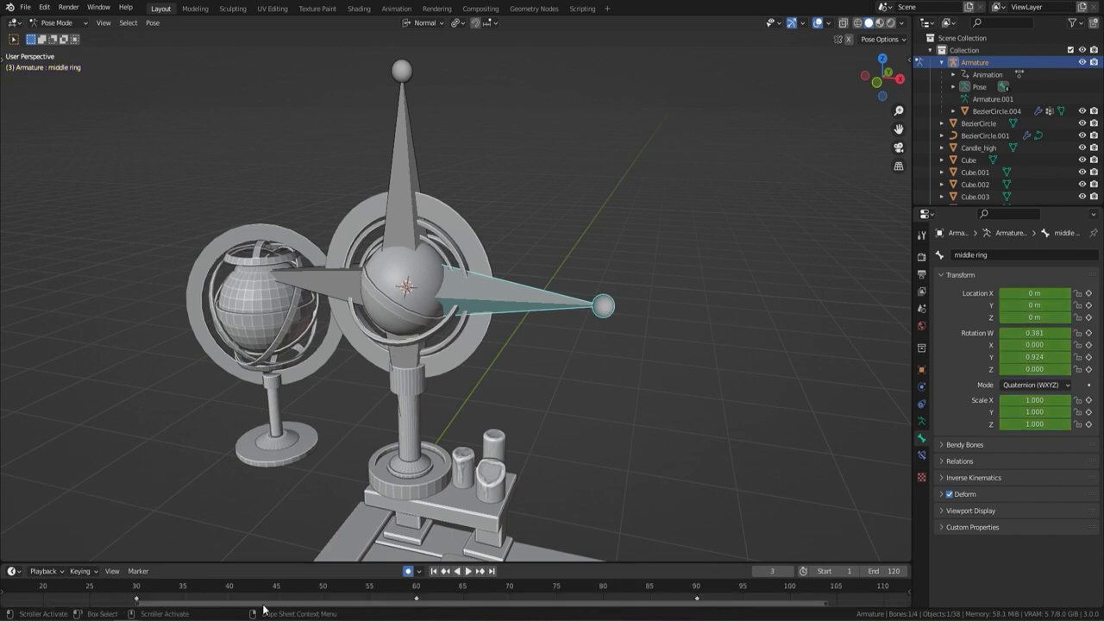
key("r")
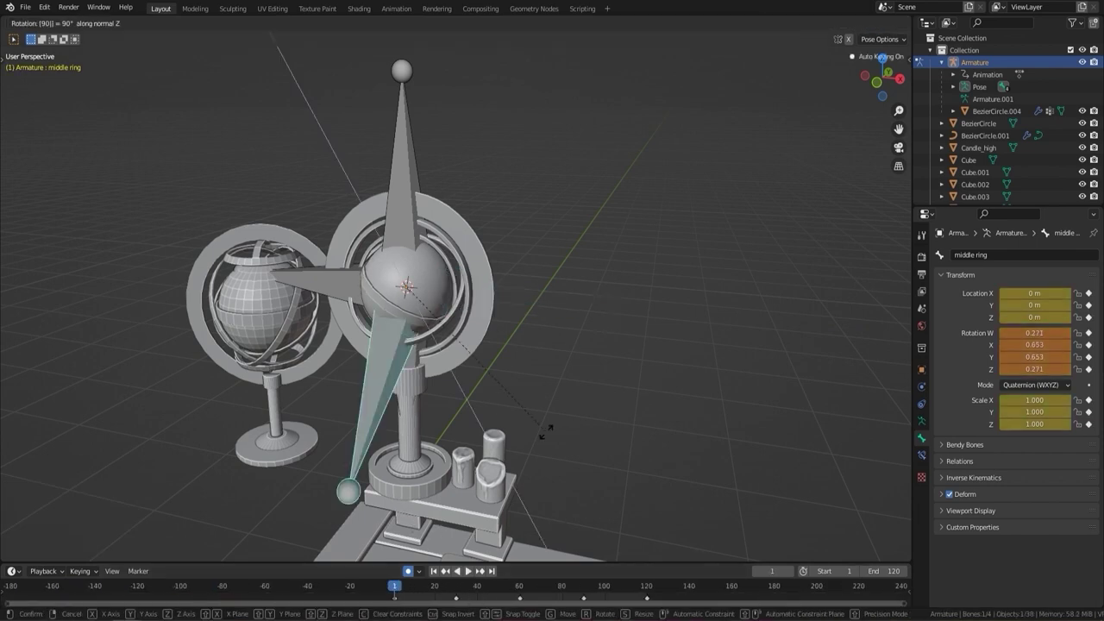
left_click(650, 305)
Step: Preview the middle ring's animation, insert another keyframe and try a further rotation about Z
left_click(457, 604)
key("space")
key("space")
key("Up")
key("i")
left_click(598, 429)
key("r")
key("z")
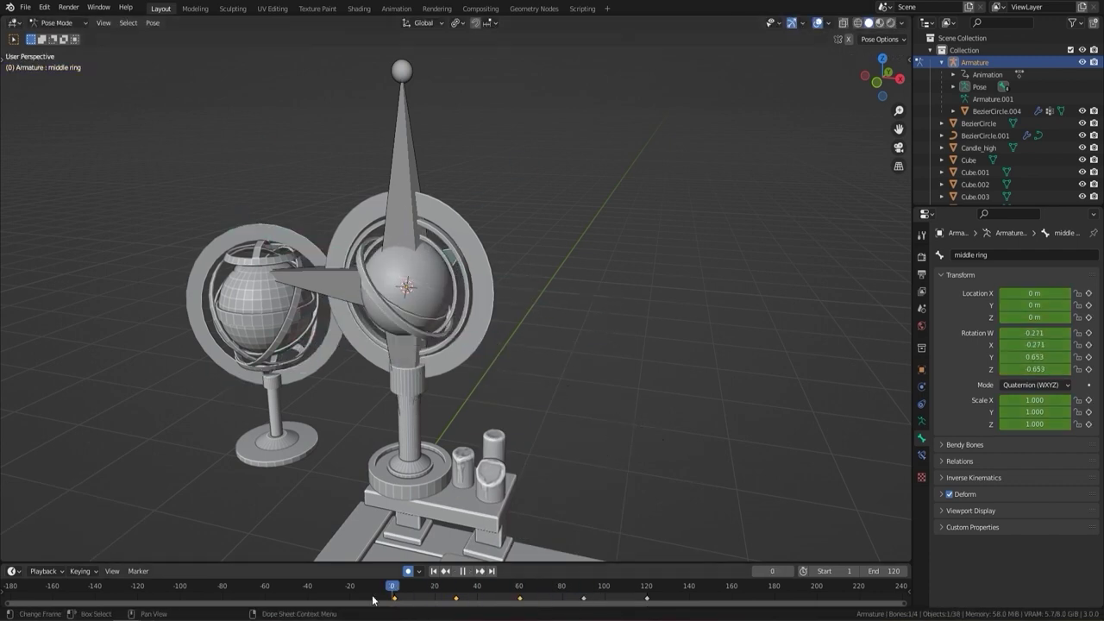
Step: At frame 30, insert a keyframe on the middle ring bone and rotate it 90° about its normal Z axis
middle_click_drag(616, 377, 612, 414)
left_click(455, 595)
key("i")
left_click(612, 417)
key("r")
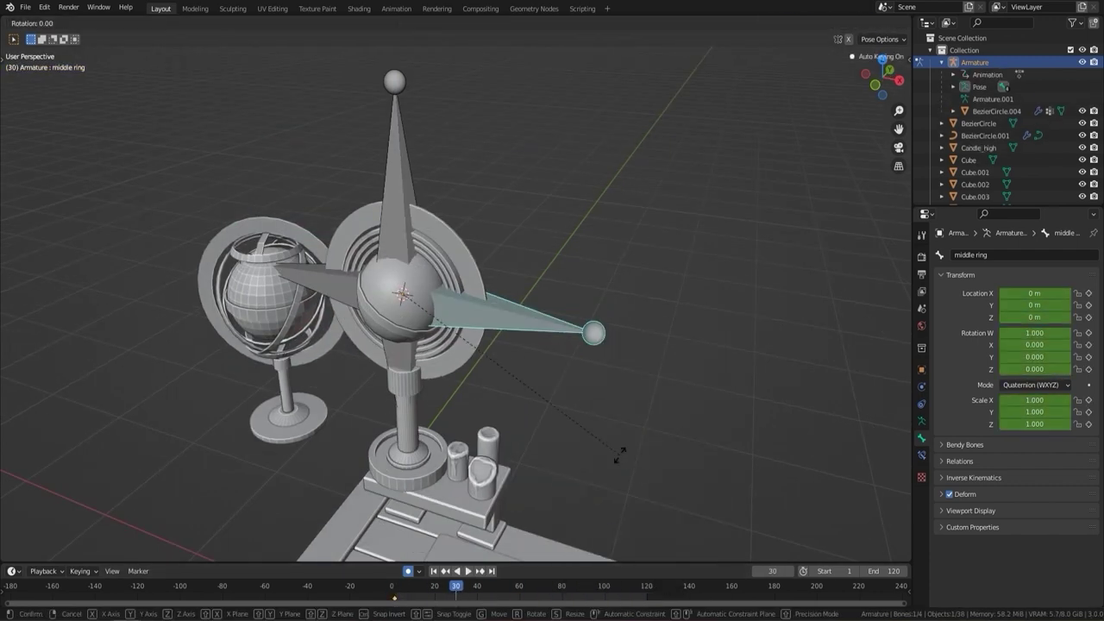
key("z")
key("z")
key("9")
key("0")
key("Return")
Step: Rotate the middle ring bone 90° about normal Y and, at frame 120, 90° about normal Z, and preview the animation
key("r")
key("y")
key("y")
key("9")
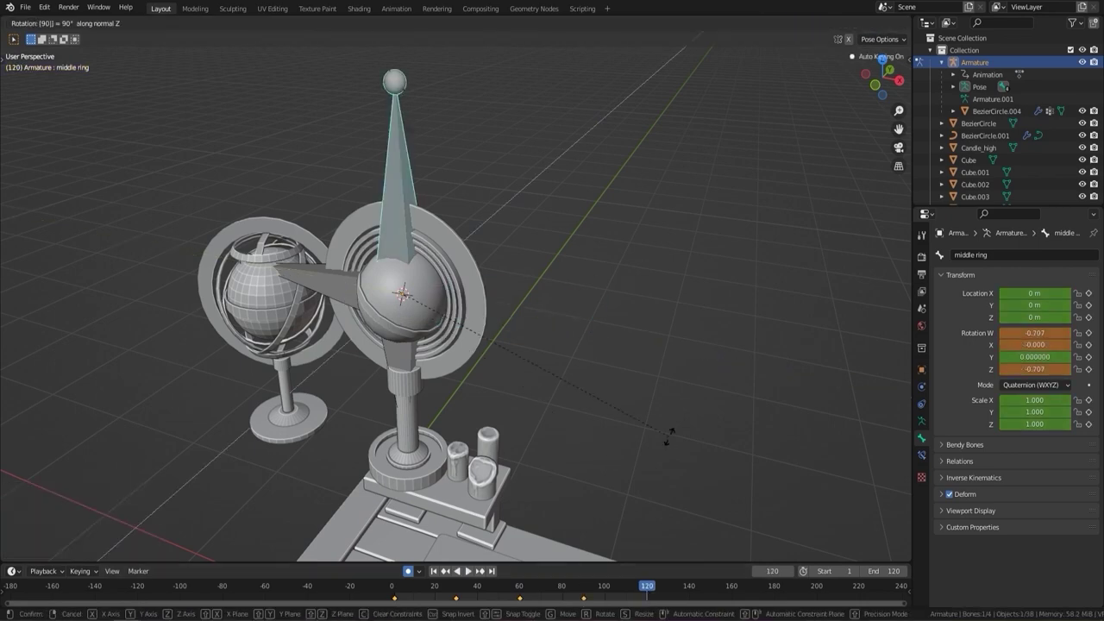
key("Return")
key("space")
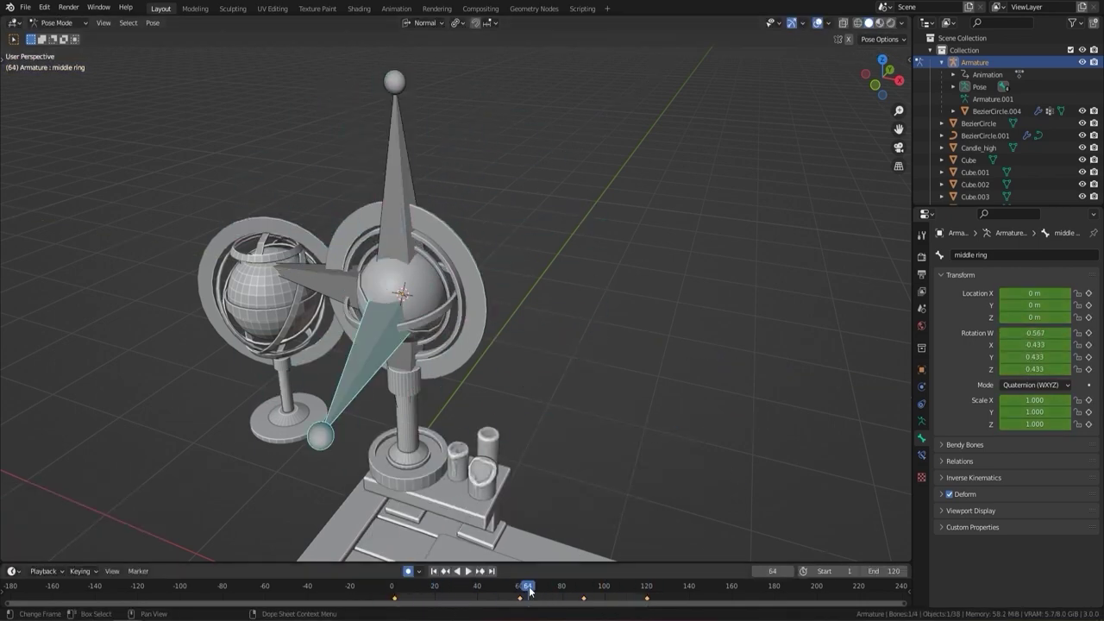
Step: Rework the middle ring bone's keyframe at frame 30 and play the animation from the start
left_click(455, 590)
key("i")
right_click(455, 590)
left_click(531, 451)
key("shift+Left")
key("space")
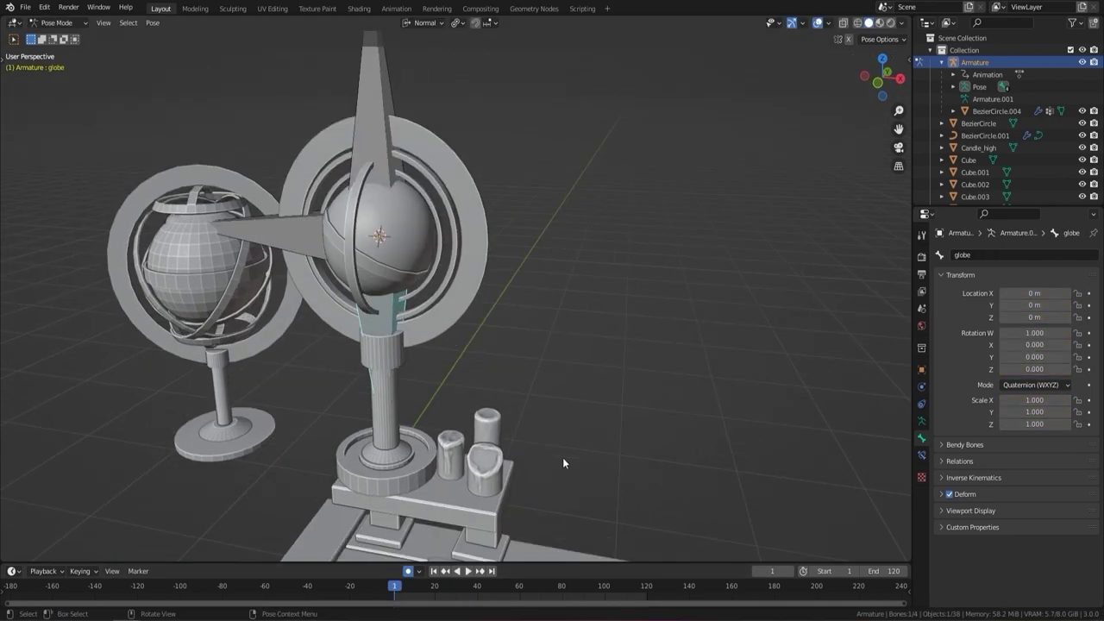
Step: Rotate the globe bone in 90° turns keyframed at frames 1, 40, 80 and 120, and set linear keyframe interpolation
type("rz90")
key("Return")
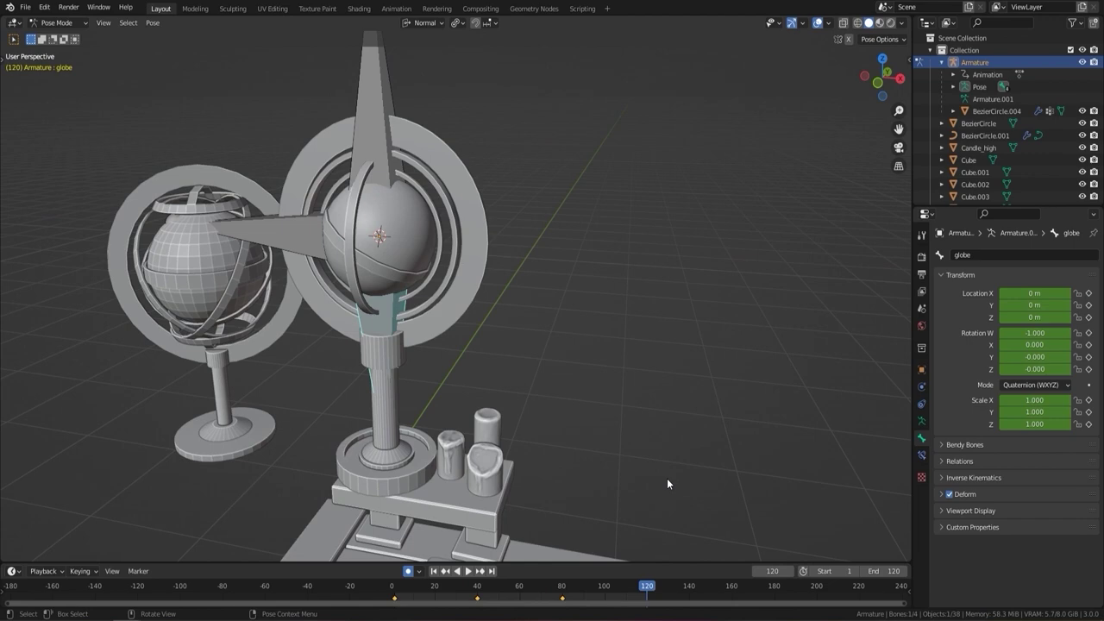
right_click(667, 477)
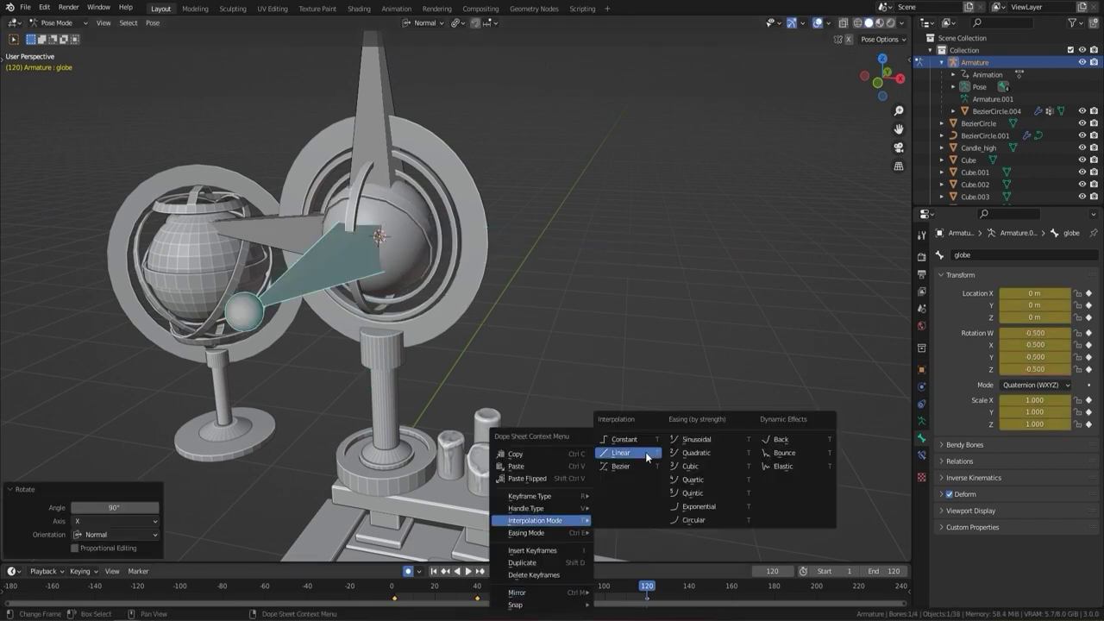
key("Escape")
key("space")
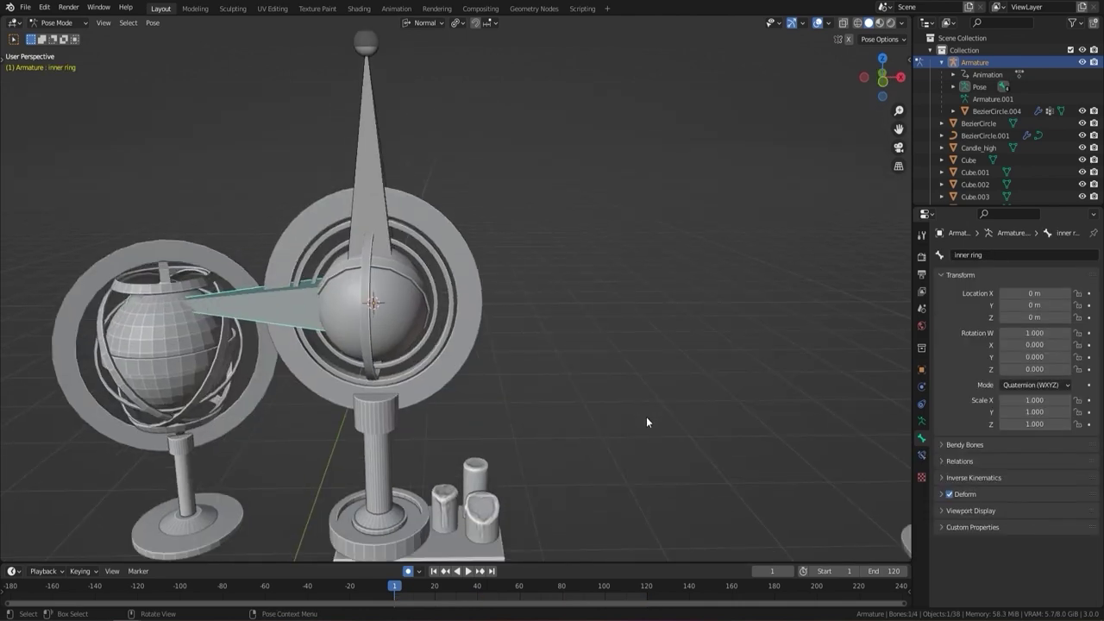
Step: Rotate the inner ring bone in 90° turns keyframed at frames 1, 40, 80 and 120, and preview the animation
type("ry90")
key("Return")
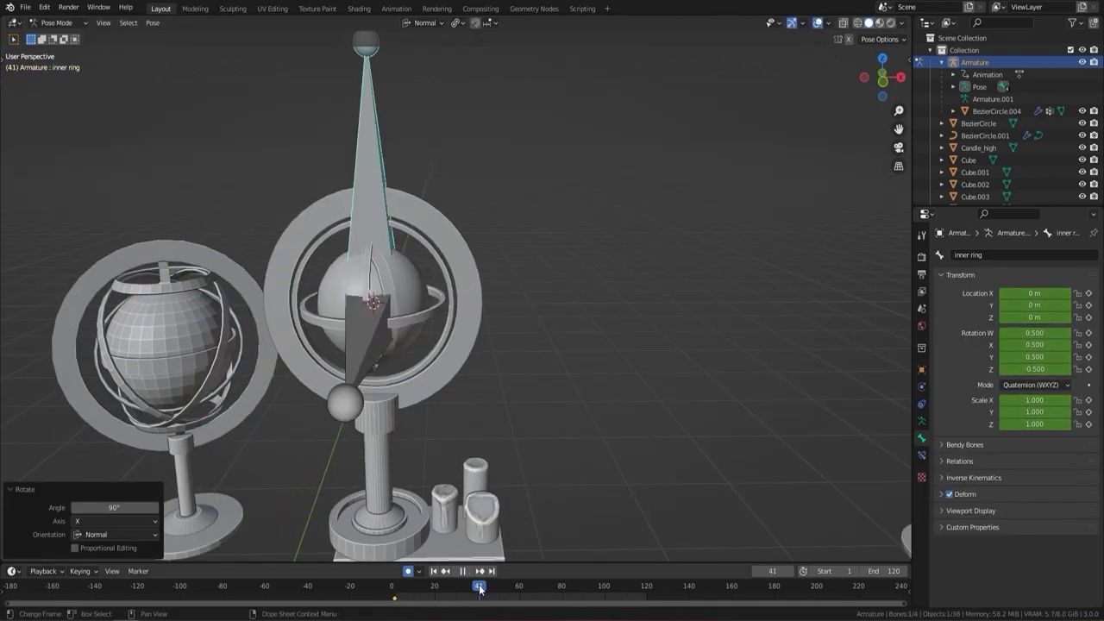
left_click_drag(533, 603, 640, 588)
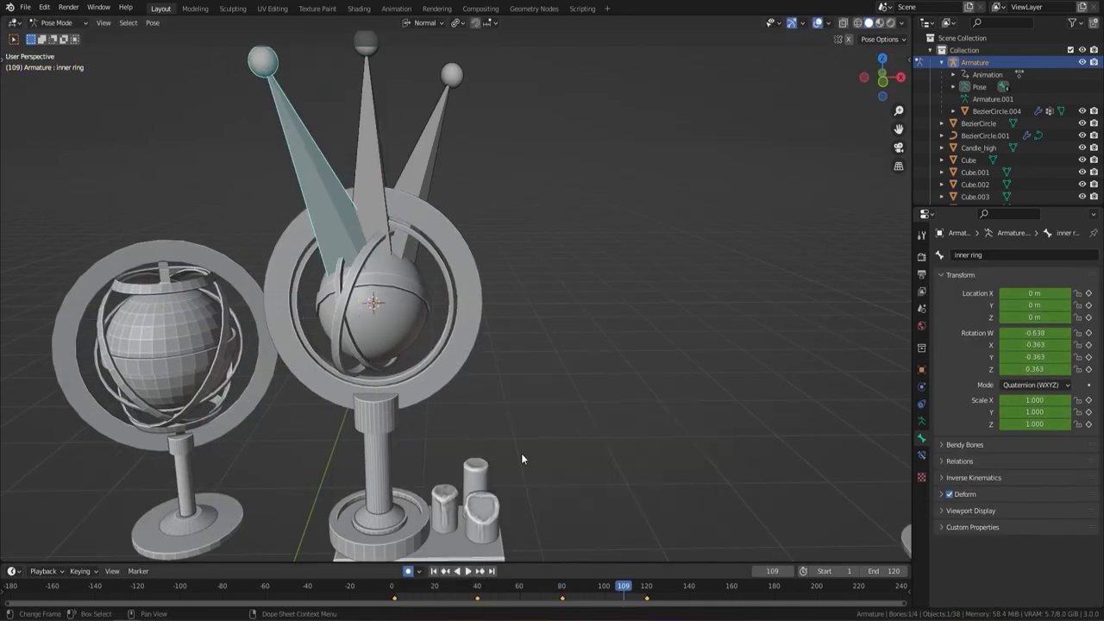
key("ctrl+z")
key("space")
key("space")
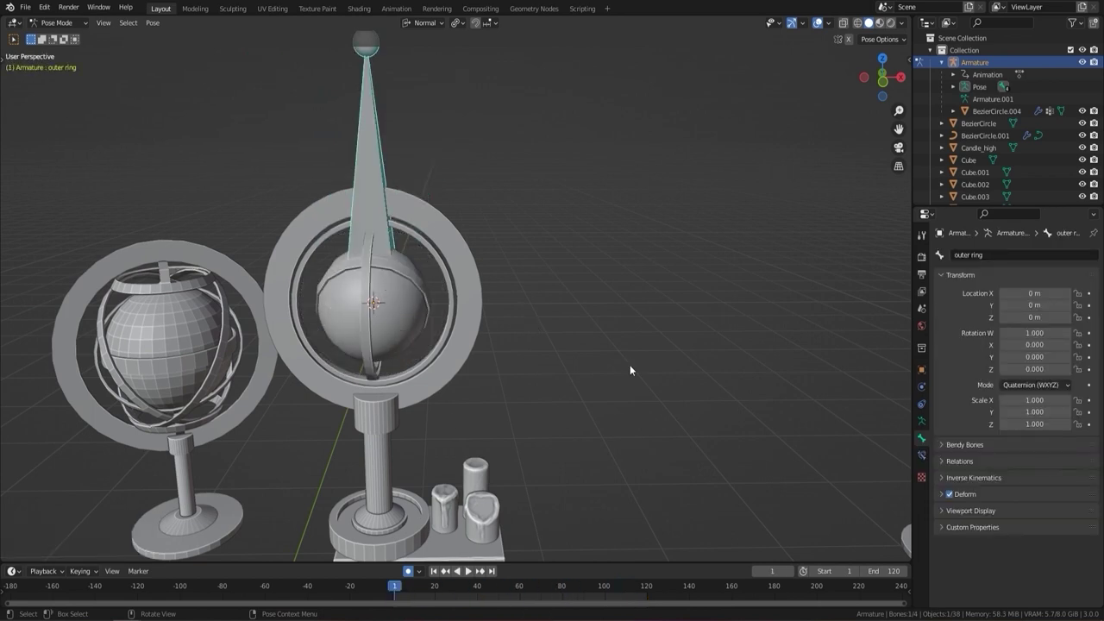
Step: Rotate the outer ring bone in 90° turns, including −90° about X, keyframe it at frames 1, 40 and 80, and preview the animation
type("rx-90")
key("Return")
type("90")
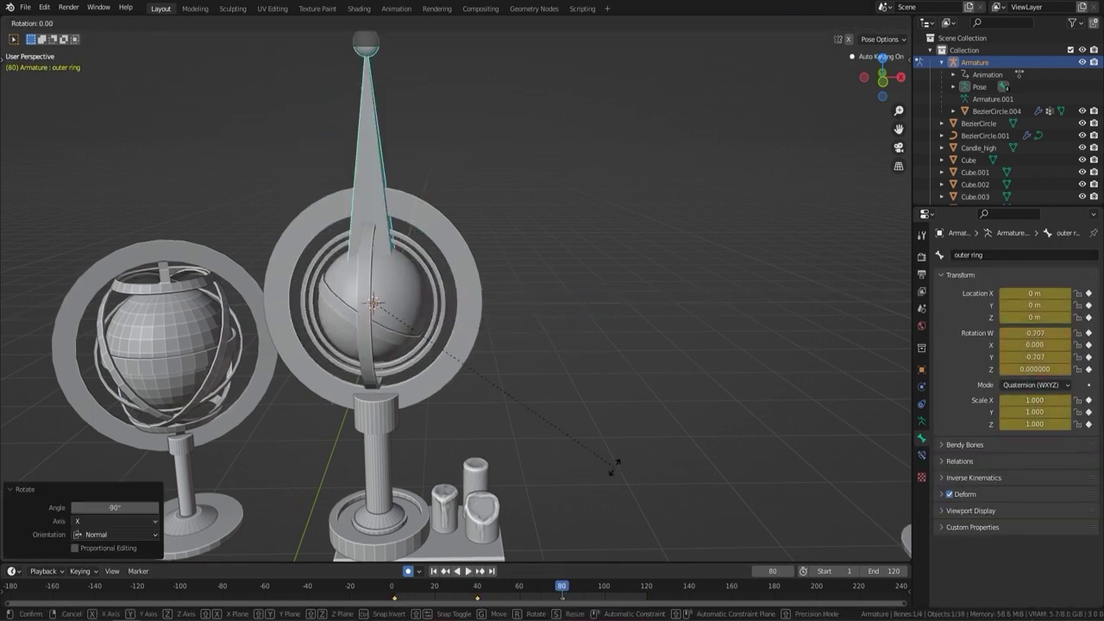
key("Return")
key("i")
left_click(561, 428)
key("shift+Left")
key("space")
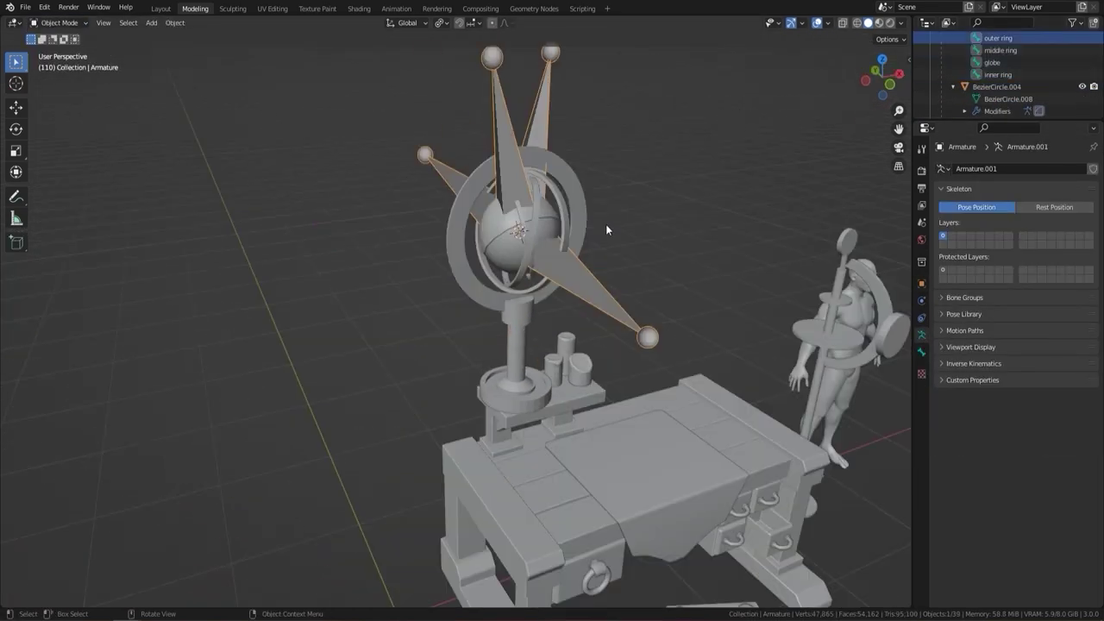
Step: Parent the selected globe part to the outer ring object with the plain Object option
right_click(549, 373)
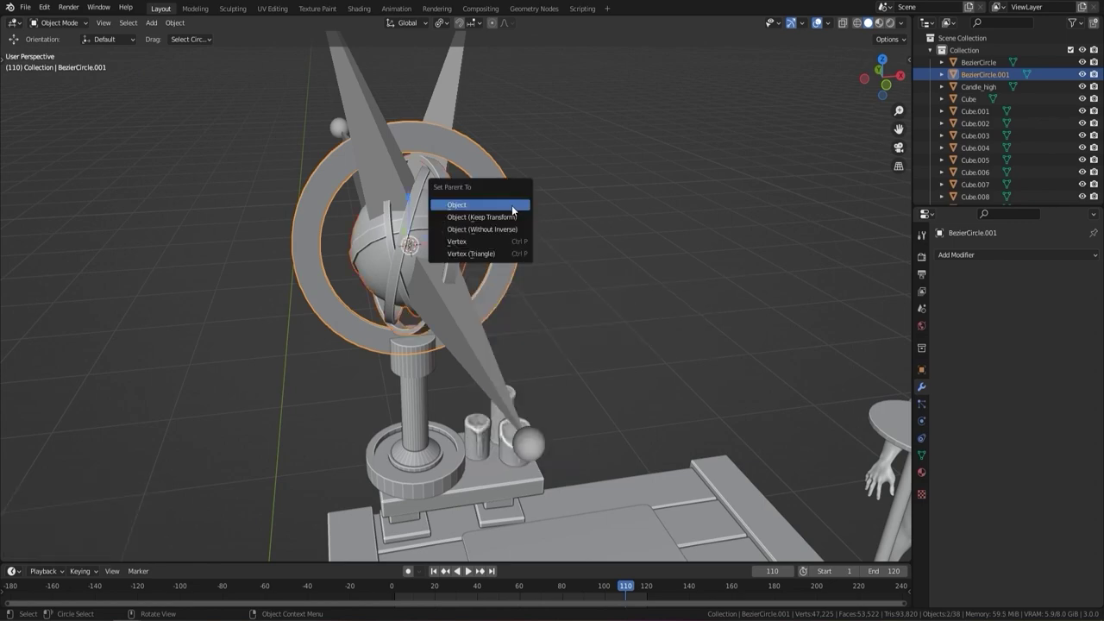
left_click(512, 205)
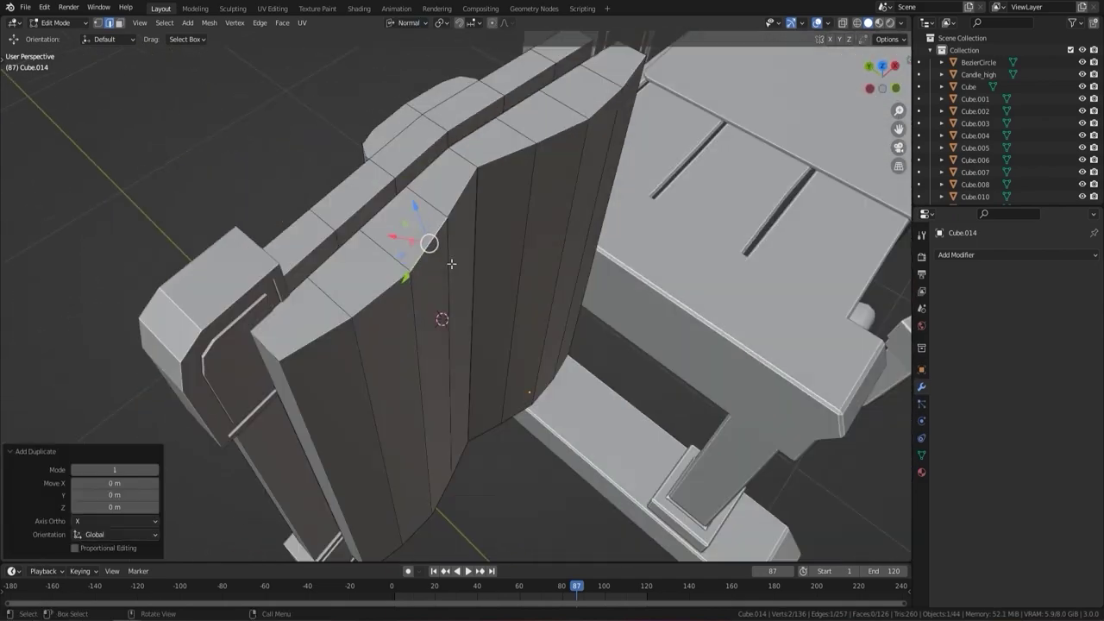
Step: Set the transform orientation to Global and open the object options for the strip separated from the open book's pages
left_click(406, 22)
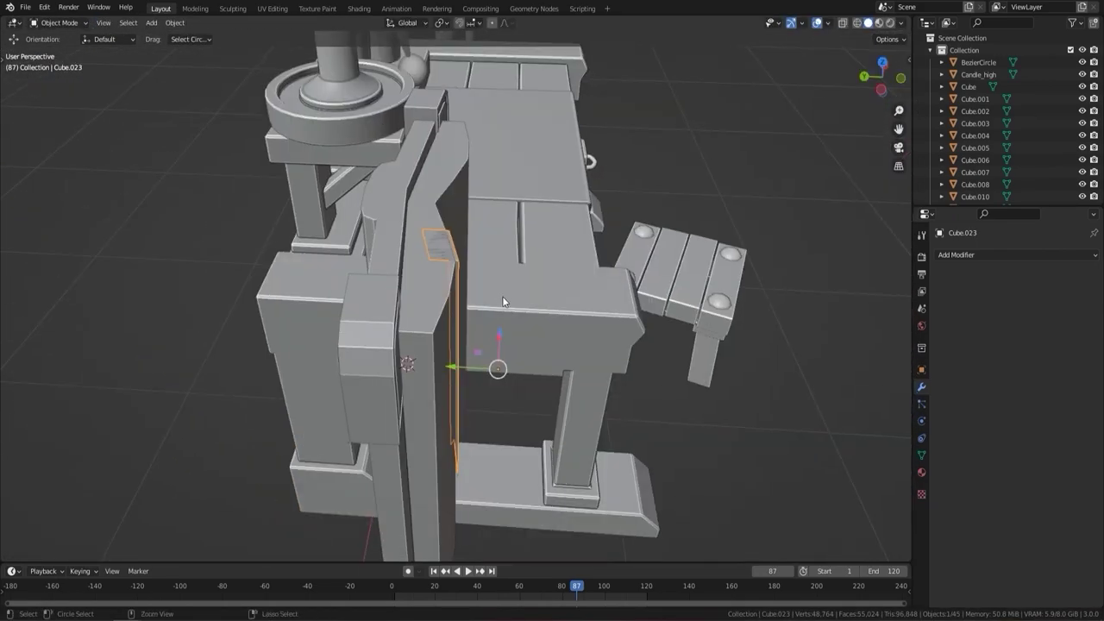
right_click(483, 296)
mouse_move(517, 295)
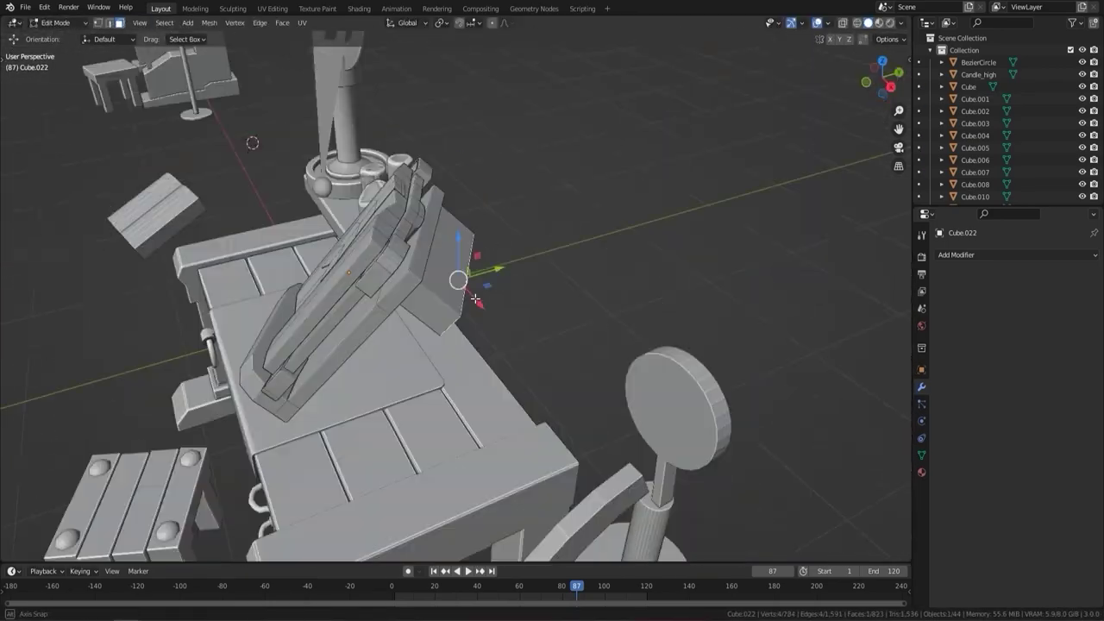
Step: Delete the selected face at the open book's outer end
middle_click_drag(475, 299, 454, 241)
key("x")
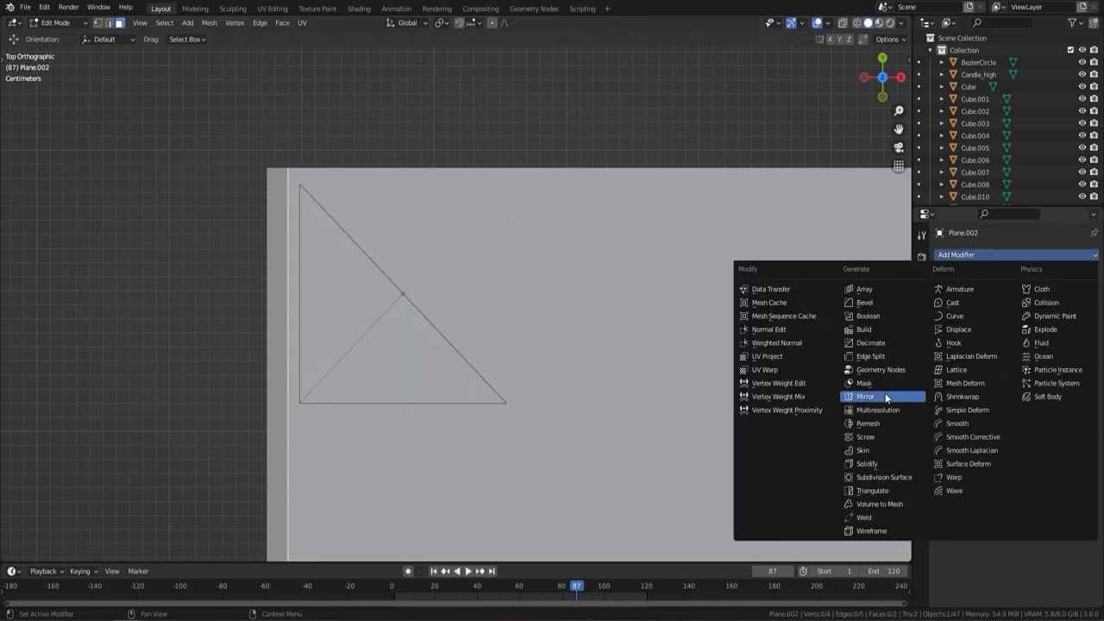
Step: Try to add a Mirror modifier to the triangular corner plane on the closed book's cover
left_click(825, 394)
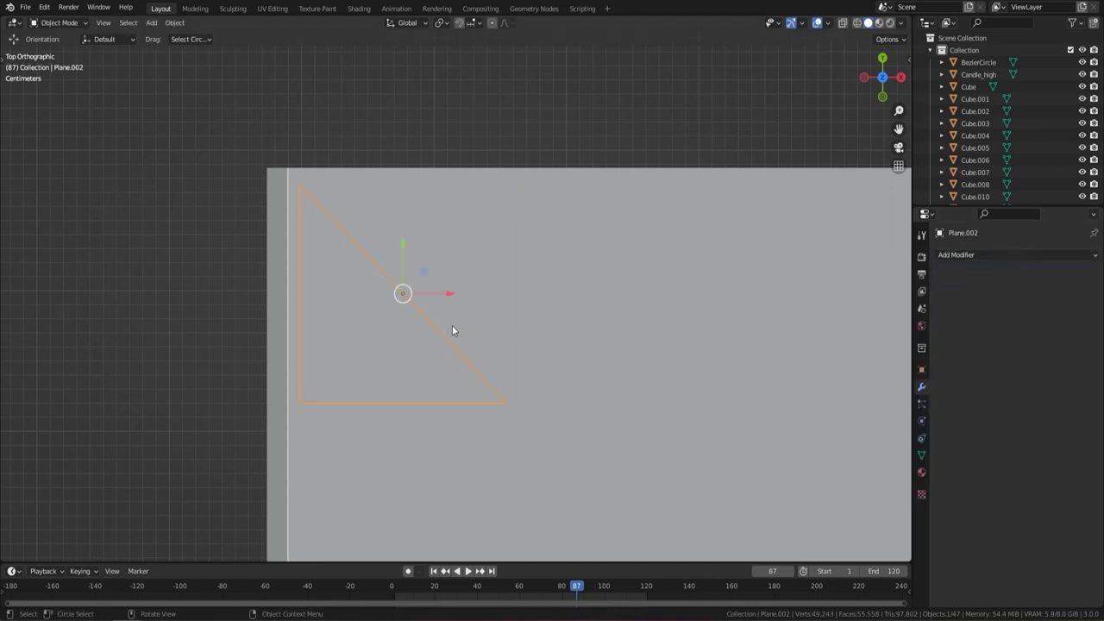
left_click(980, 255)
left_click(845, 385)
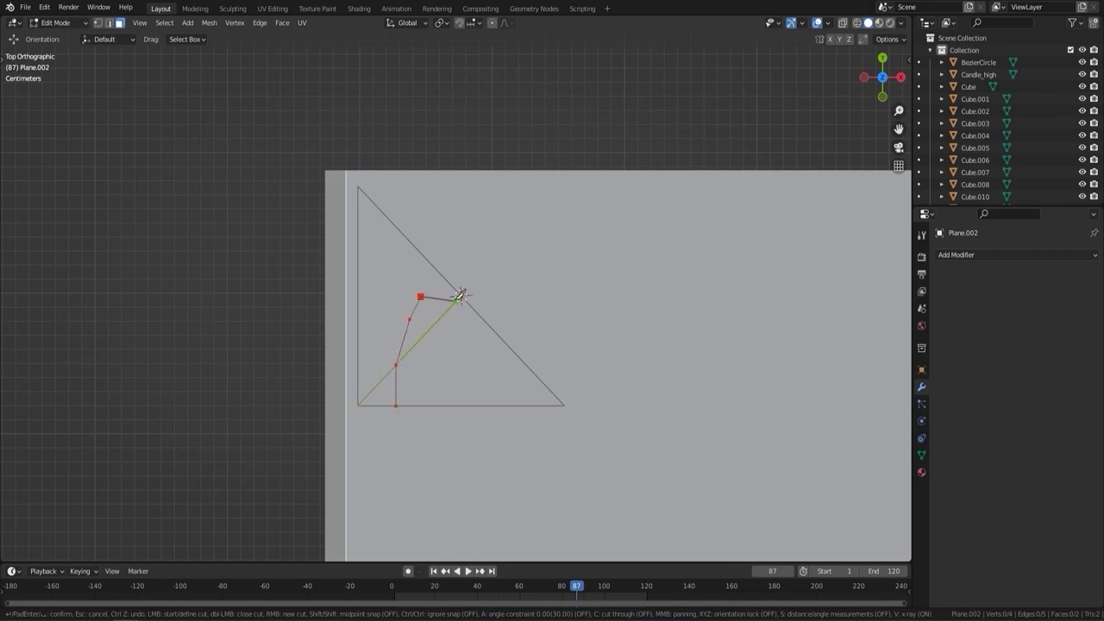
Step: Finish the knife-cut stepped profile on the triangular corner plane and add a Mirror modifier
key("Tab")
left_click(979, 255)
left_click(845, 385)
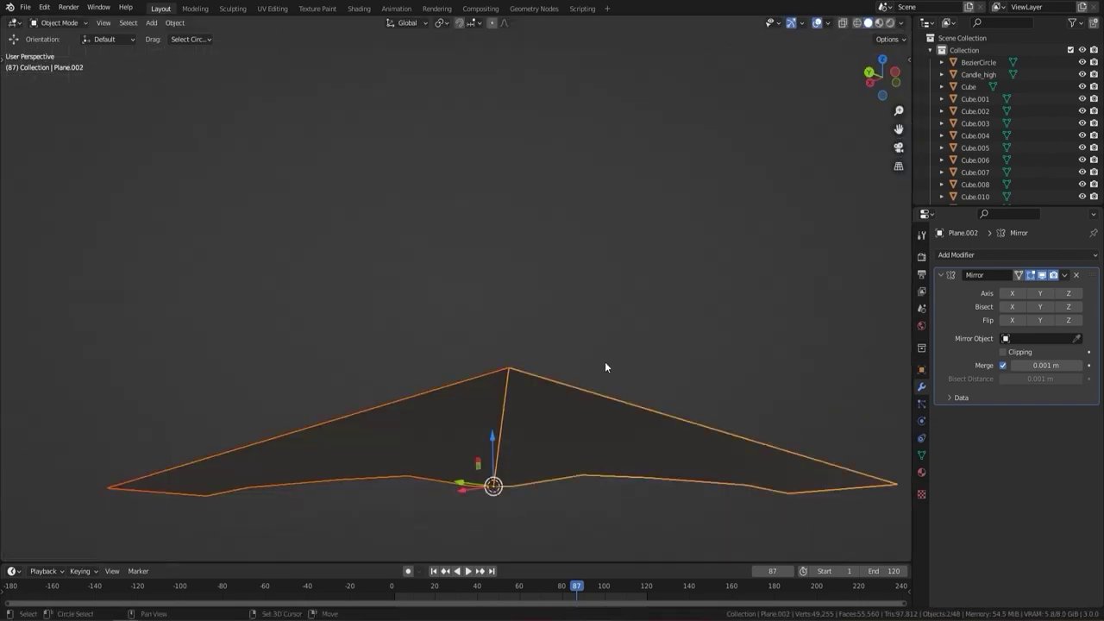
Step: Move the corner ornament's end edges about 0.021 m along Y and mirror the piece across X and Y onto all four cover corners
left_click(209, 22)
mouse_move(249, 290)
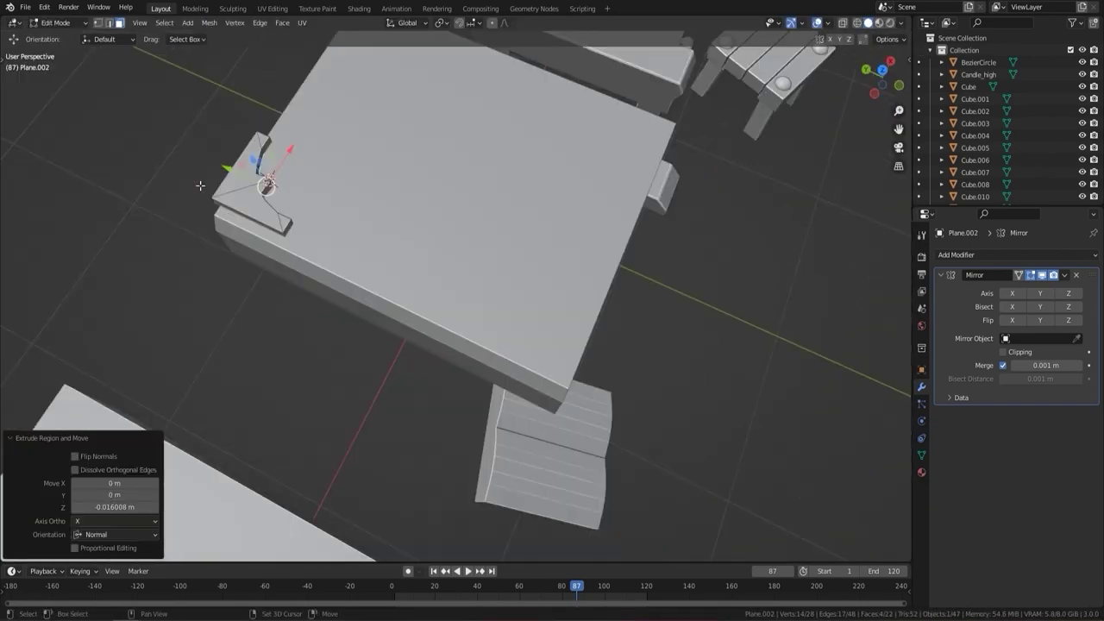
key("g")
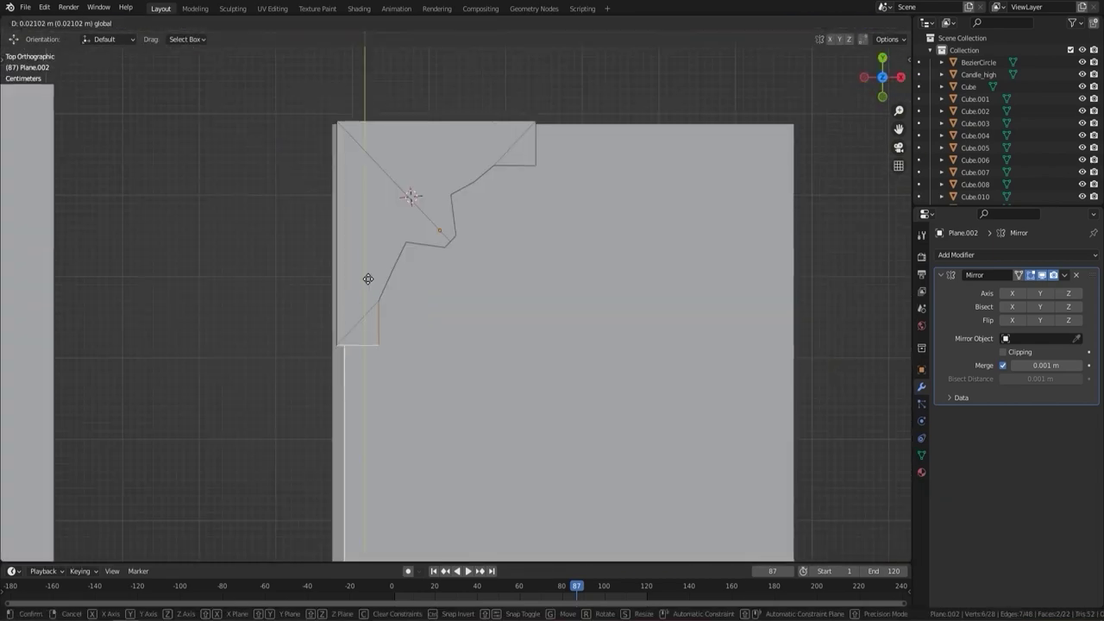
key("Tab")
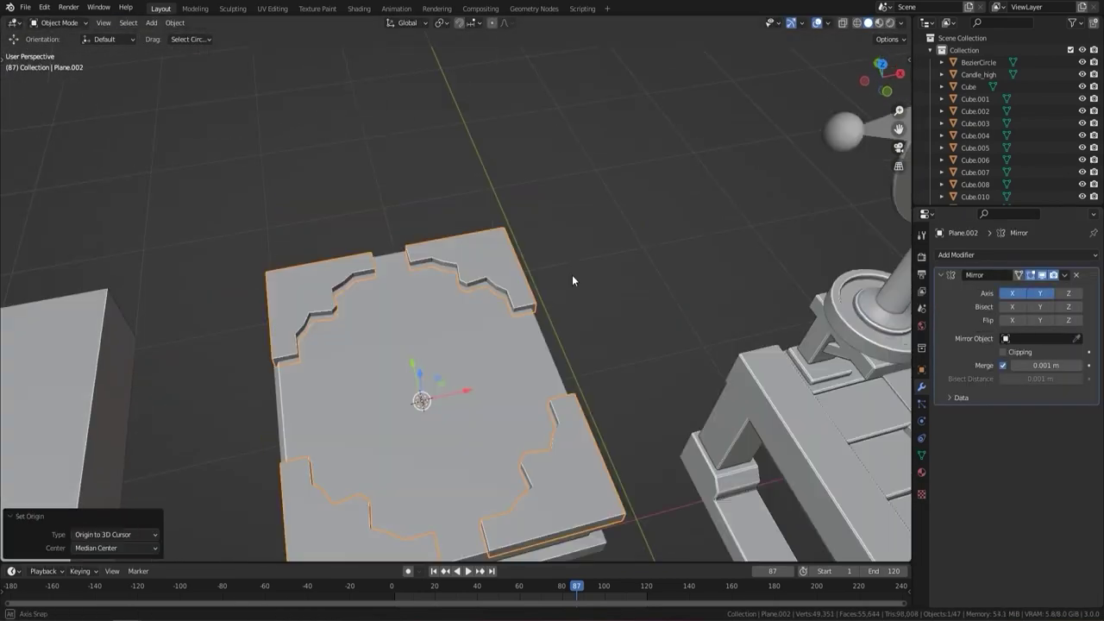
Step: Add a raised diamond frame with a recessed centre and a pyramid stud inside it to the book cover
key("shift+a")
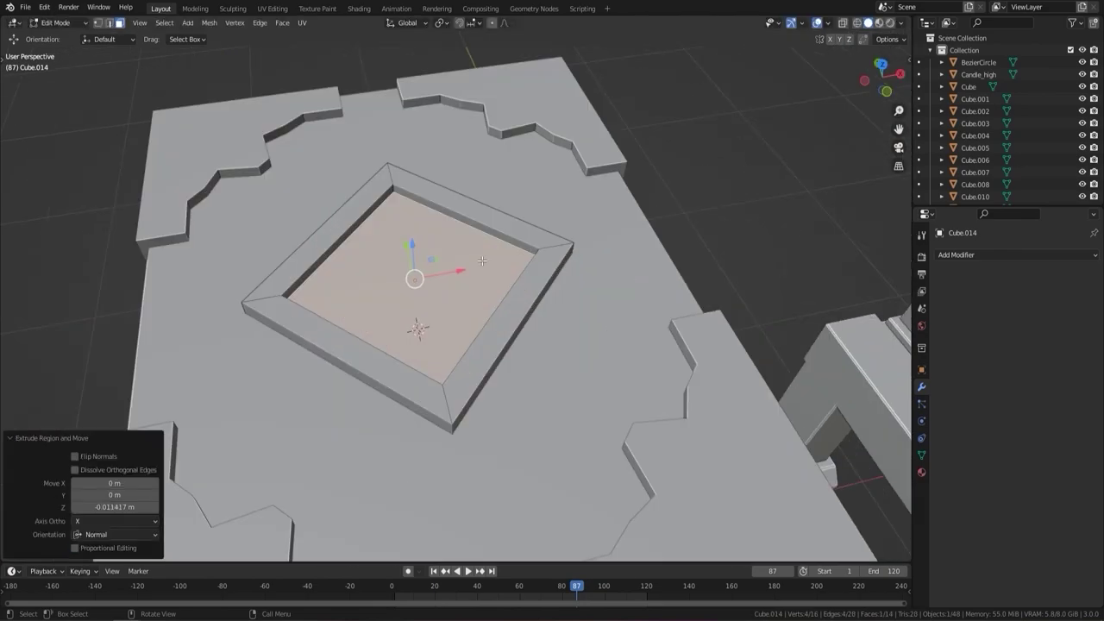
key("shift+a")
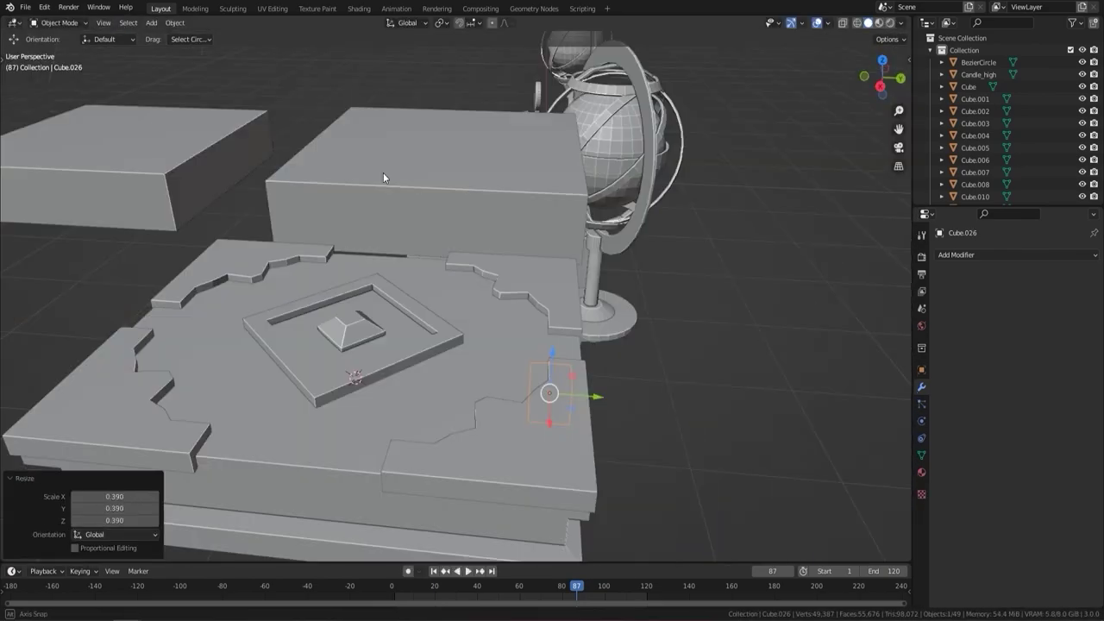
middle_click_drag(383, 173, 502, 306)
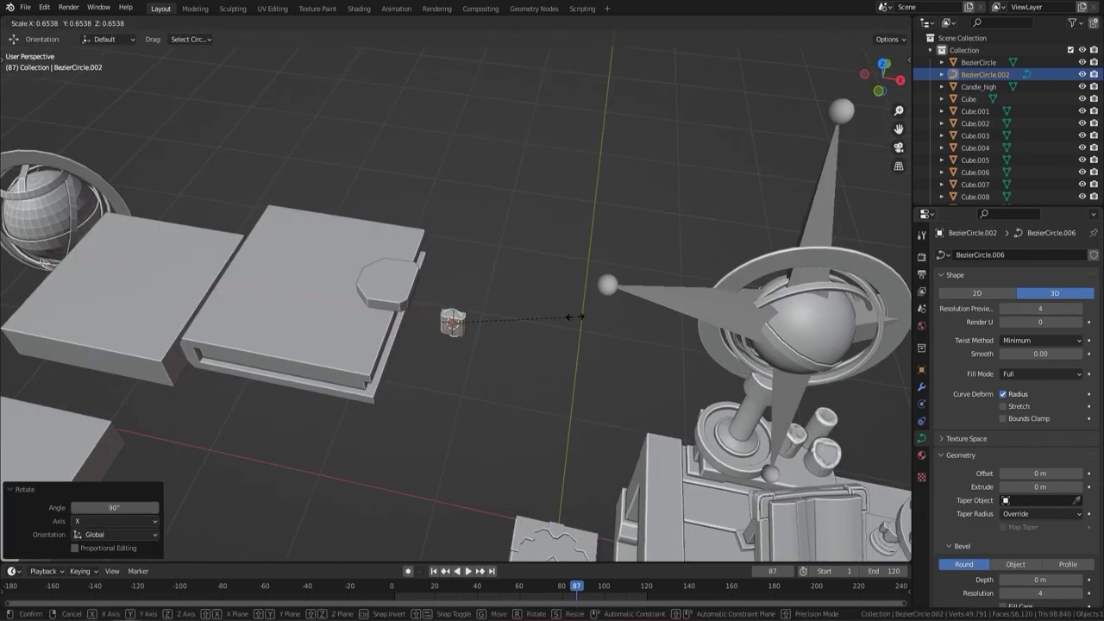
Step: Adjust the small Bezier circle's geometry for the second book's padlock shackle and open the snap options for the lock assembly
left_click(1002, 495)
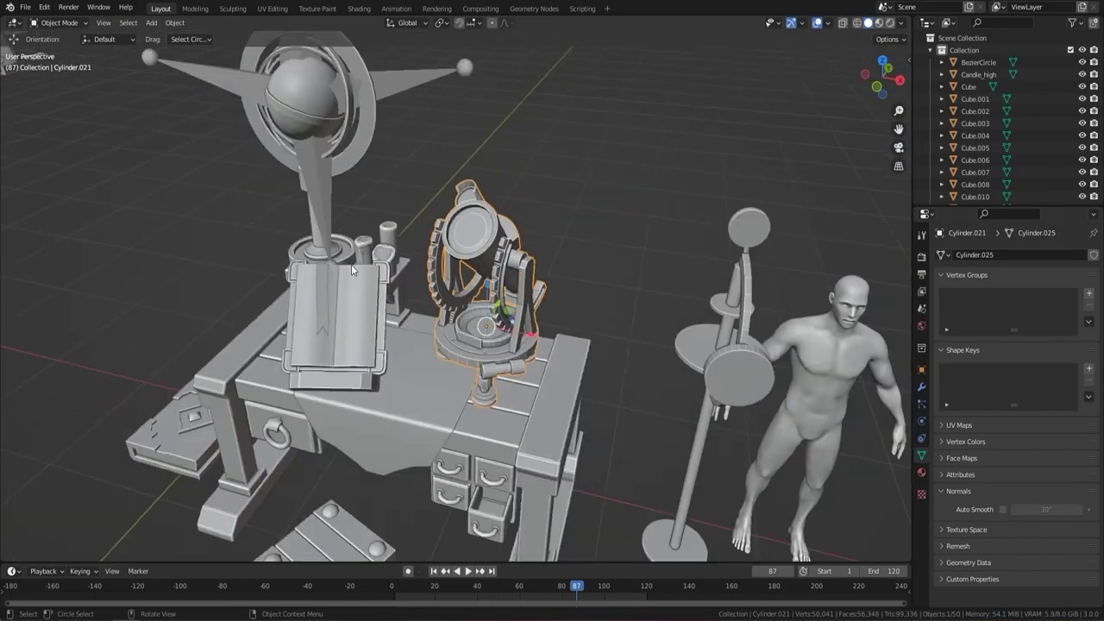
middle_click_drag(351, 264, 528, 344)
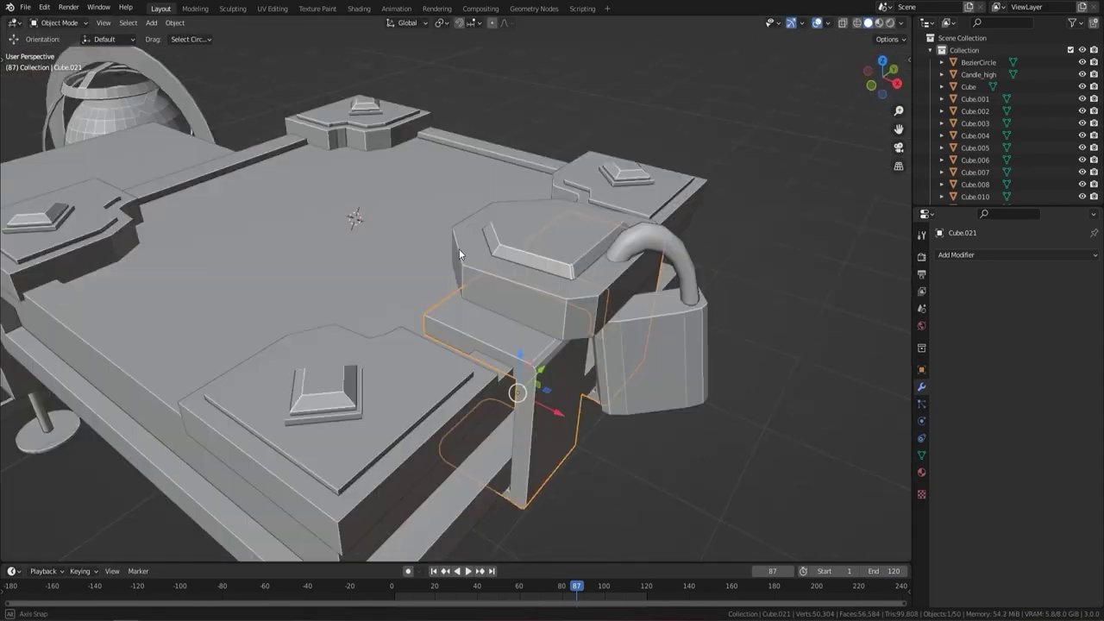
key("shift+s")
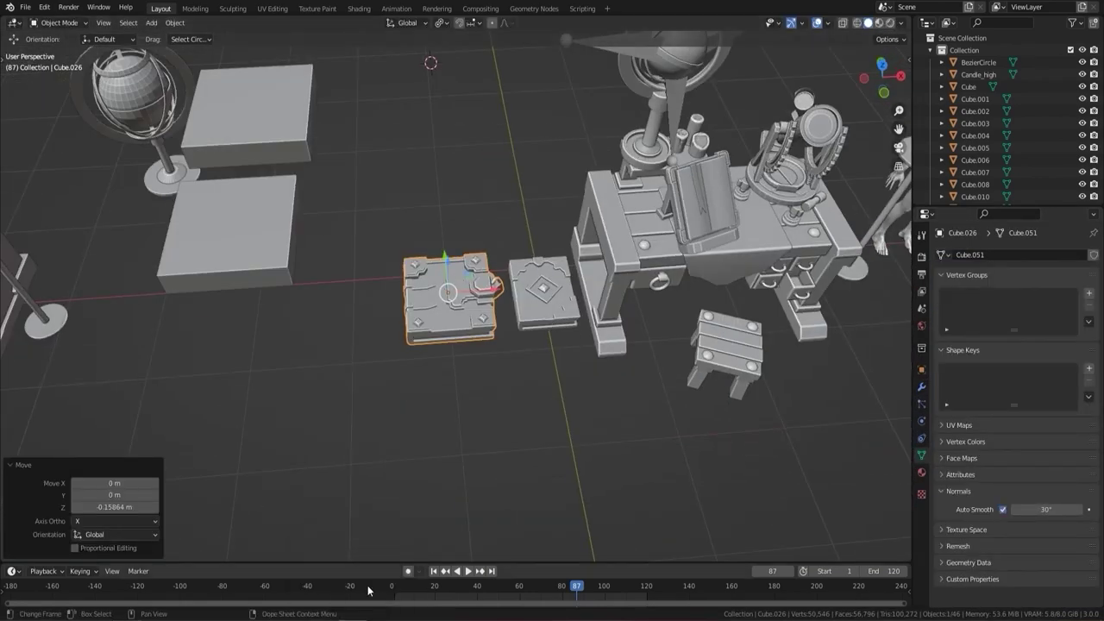
Step: Stack the diamond-cover book on top of the padlocked book beside the desk and delete the two blank book slabs
scroll(415, 436, "down", 3)
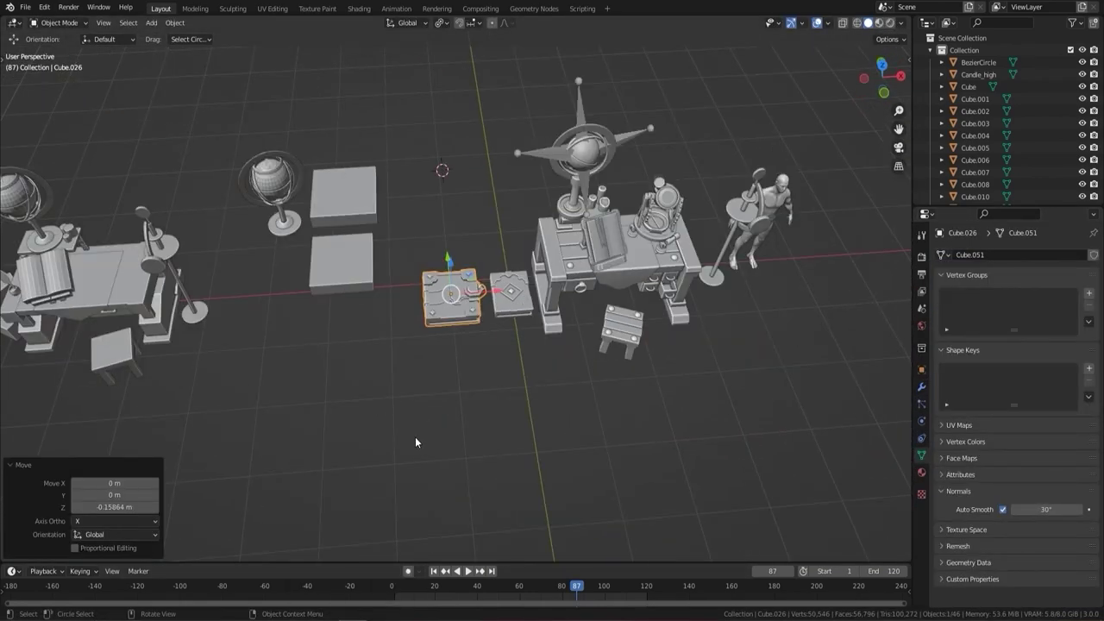
middle_click_drag(415, 436, 377, 276)
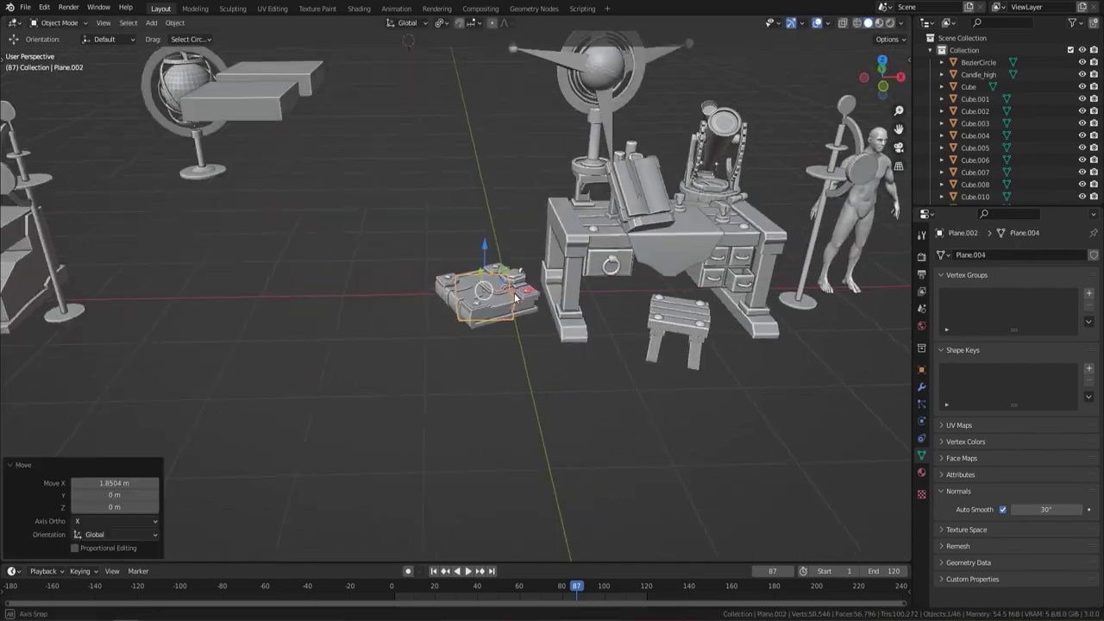
middle_click_drag(517, 258, 559, 254)
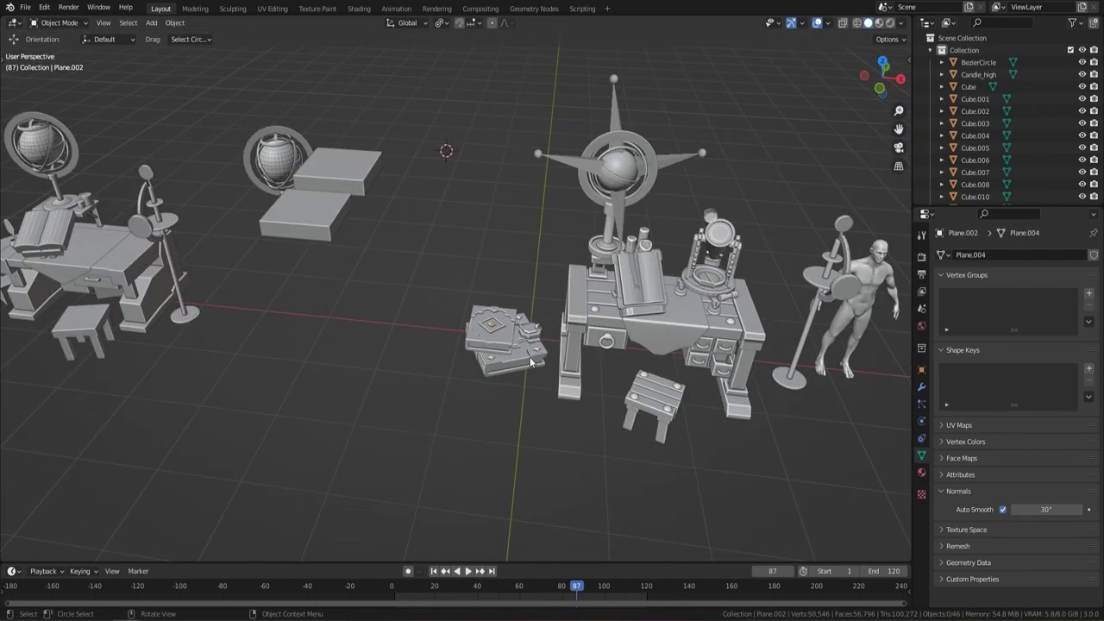
middle_click_drag(530, 362, 419, 348)
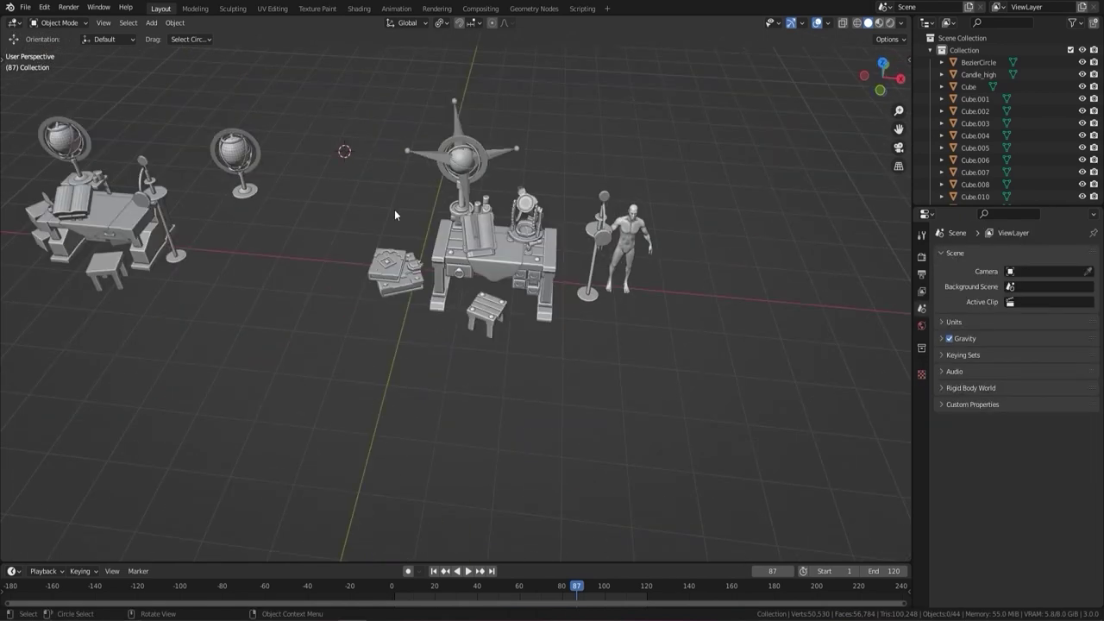
Step: Add a spiral curve, extrude it 6.01 m into a rolled sheet, and reposition its control points to loosen the roll
scroll(394, 210, "down", 4)
key("ctrl+comma")
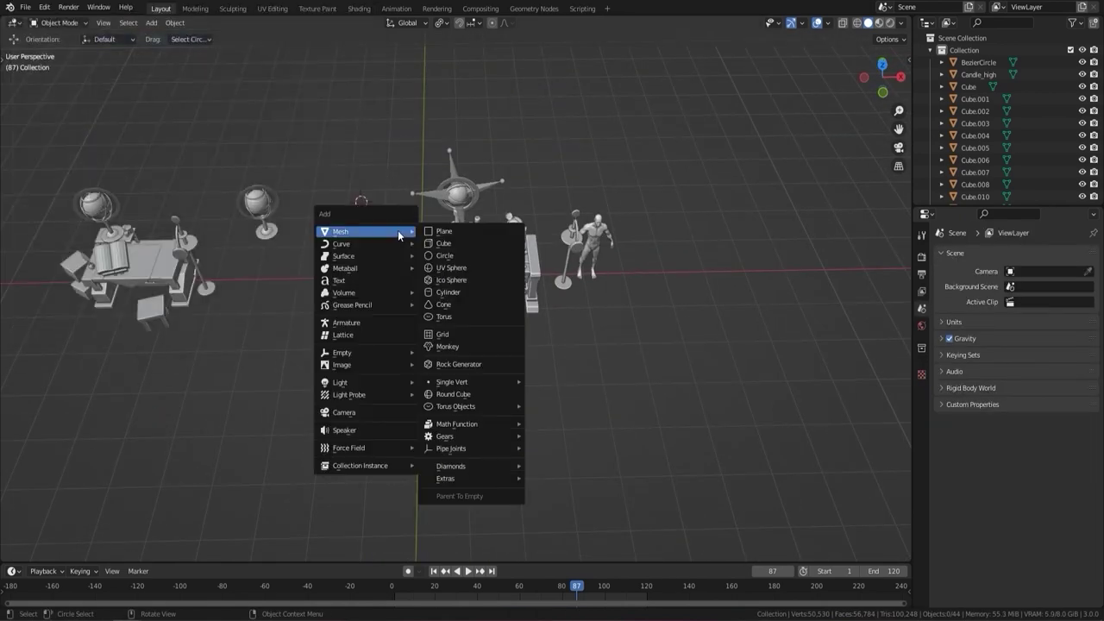
left_click(454, 480)
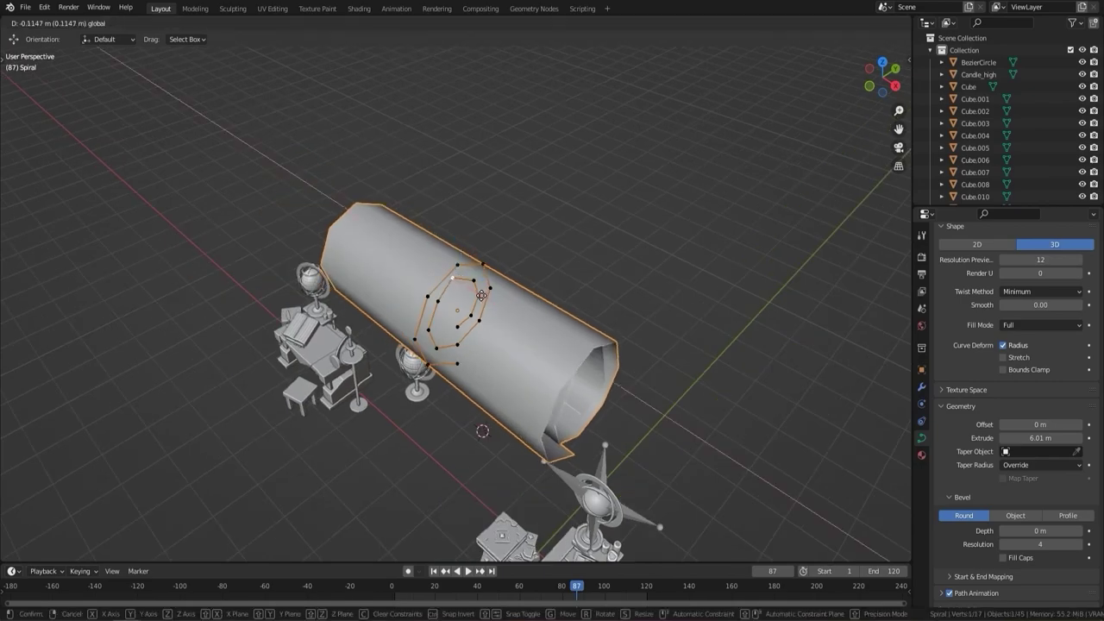
left_click(481, 295)
middle_click_drag(481, 295, 556, 278)
Step: Shift the rolled sheet's inner end edges about 0.094 m along X and duplicate the finished roll
key("Tab")
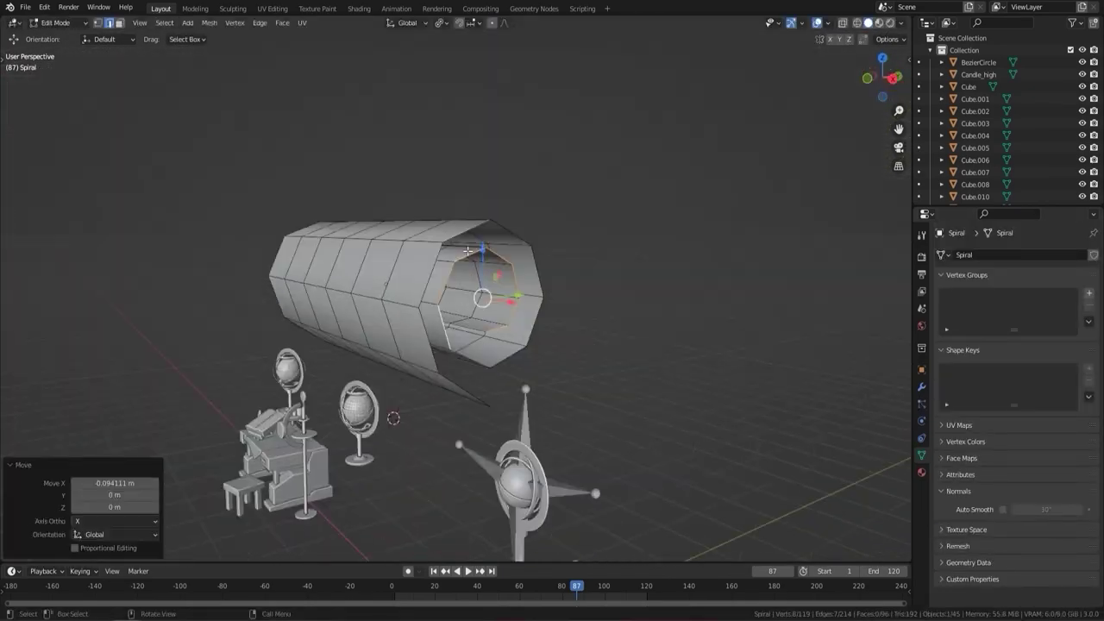
left_click(521, 379)
key("Tab")
middle_click_drag(521, 379, 539, 271)
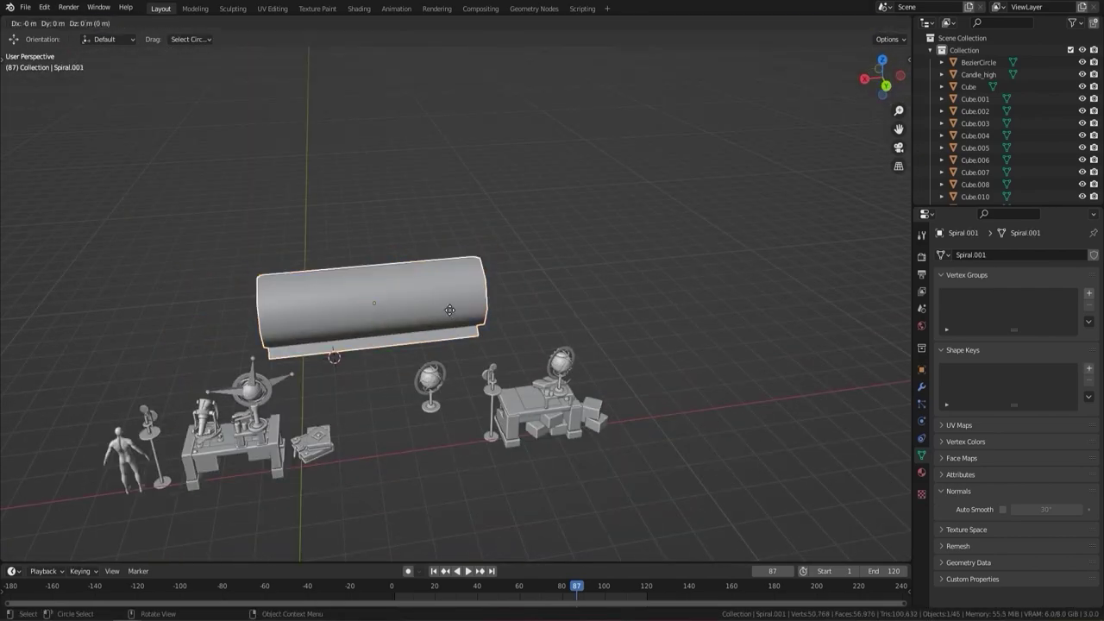
Step: Narrow the rolls at mid-length, cut a notch into one end, and set the first roll's origin to its geometry
key("s")
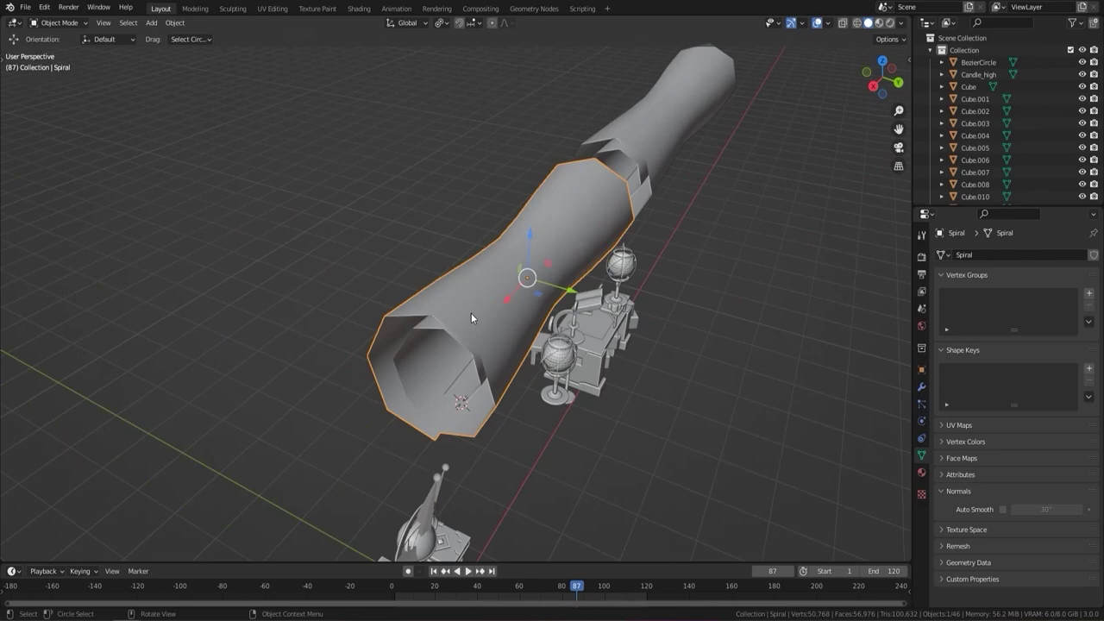
key("Tab")
middle_click_drag(471, 319, 485, 299)
key("Return")
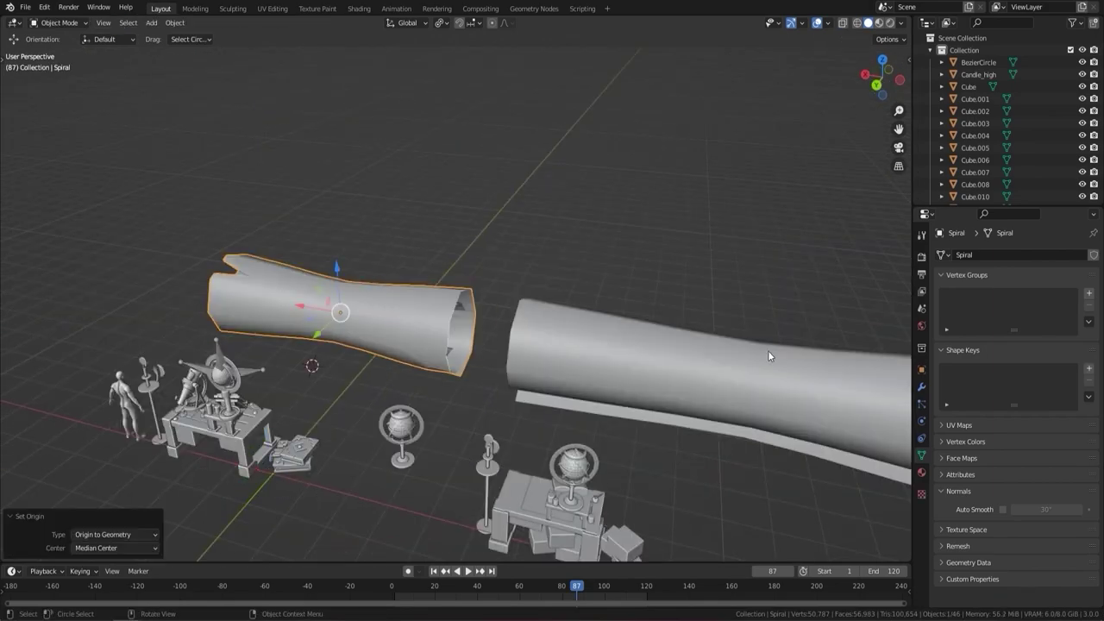
Step: Set the first roll's auto smooth angle to 55.8° and knife-cut a torn notch into the second roll's edge
middle_click_drag(767, 350, 1004, 353)
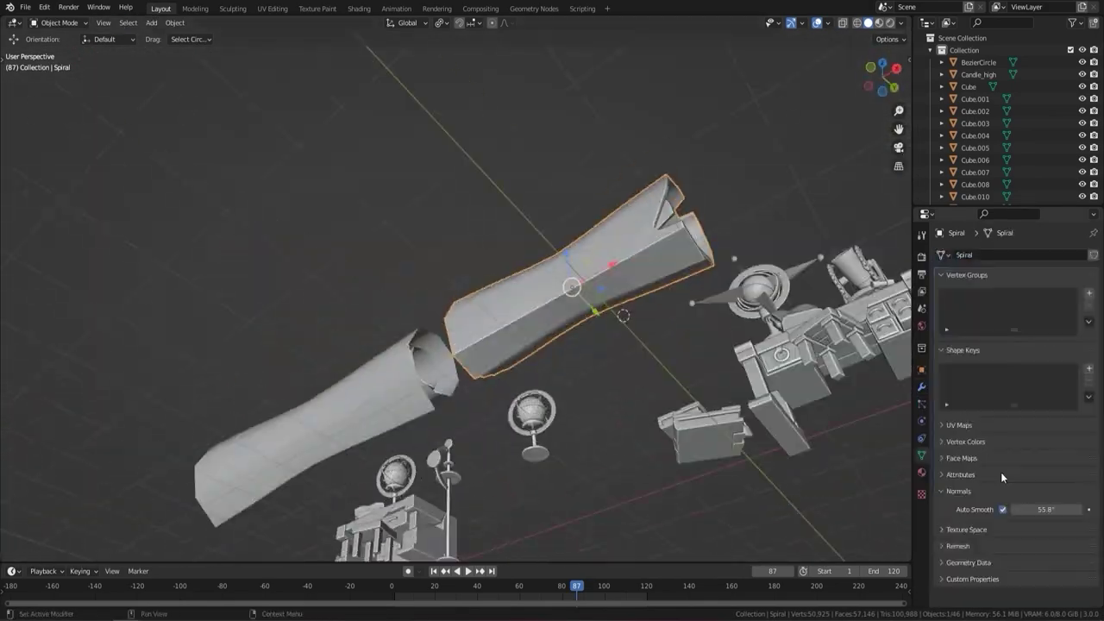
middle_click_drag(465, 285, 535, 337)
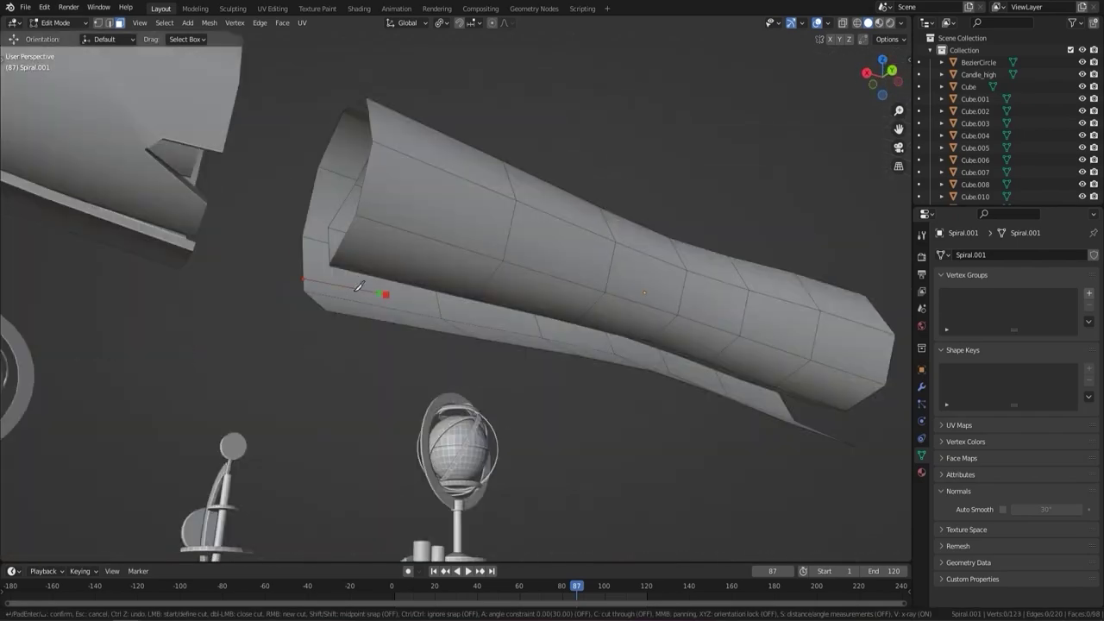
key("k")
left_click(365, 342)
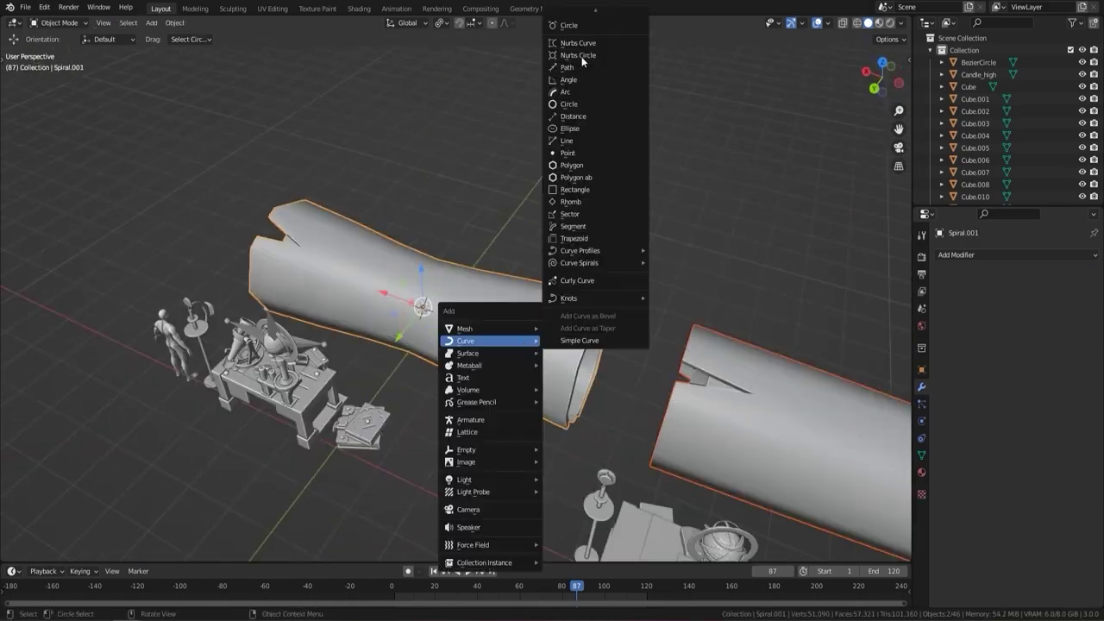
Step: Add a Bezier circle at the rolled scroll and rotate it 90° about Y
left_click(568, 25)
type("r")
type("y")
type("90")
key("Return")
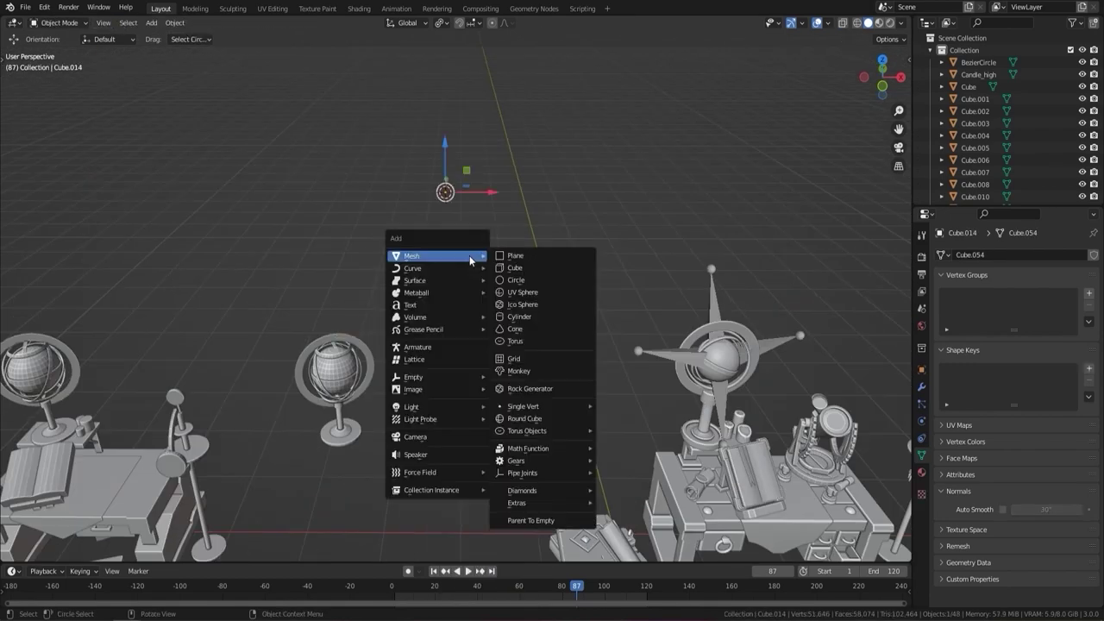
Step: Build curled, torn-edged parchment sheets from a Bezier curve, add a Screw modifier, and arrange them by the books and on the desk
left_click(515, 255)
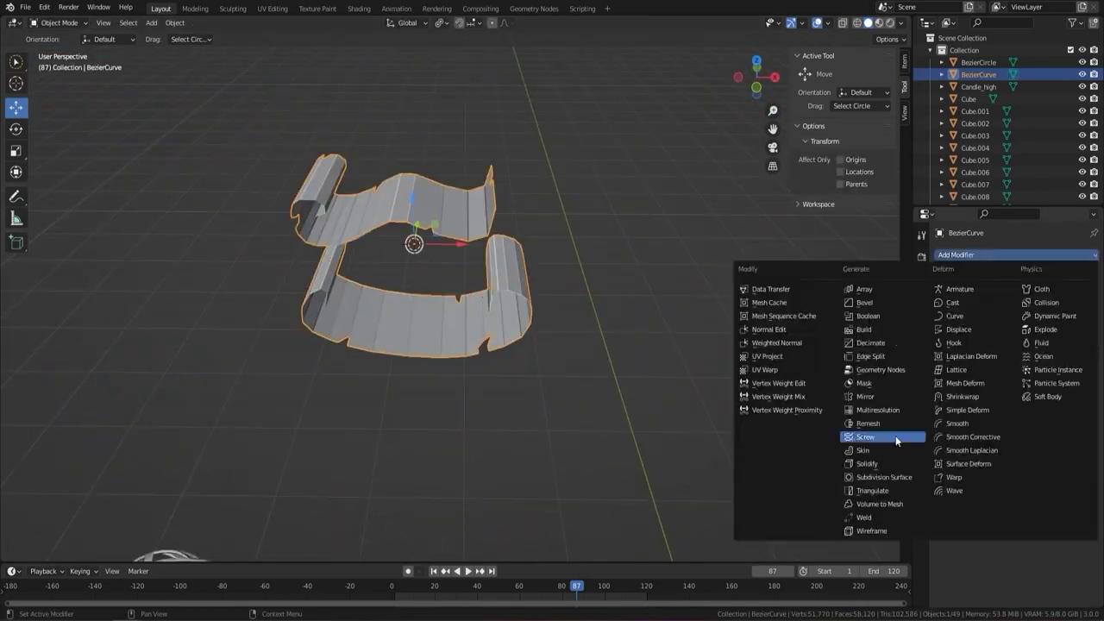
left_click(895, 436)
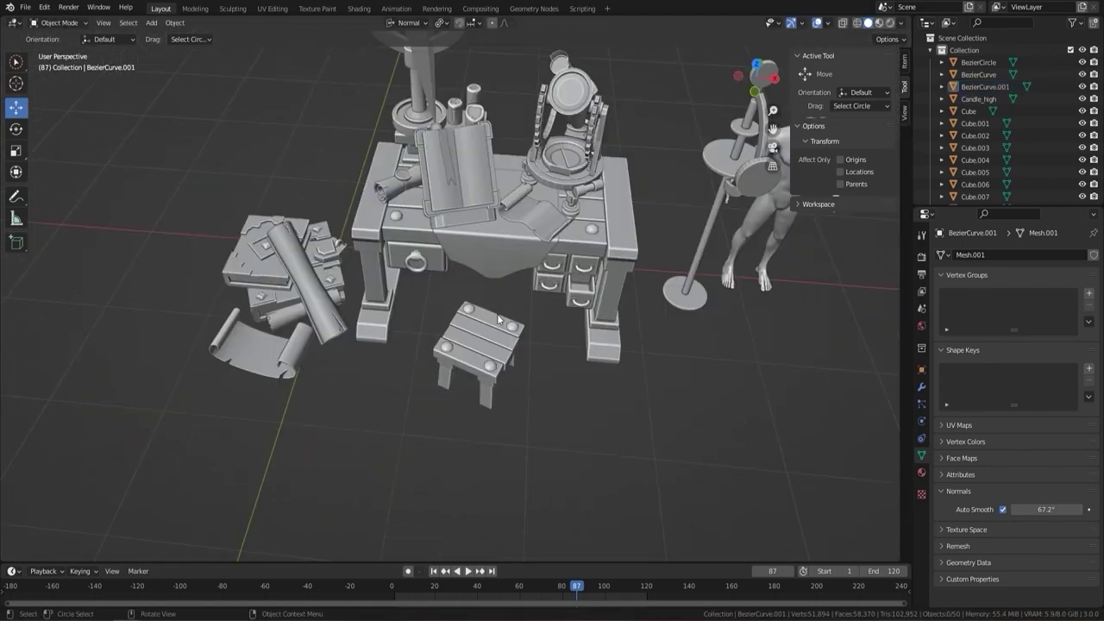
left_click(25, 7)
Step: Add a 2 m cube, scale it down, and shape it into an open-topped faceted shell in local view
key("shift+a")
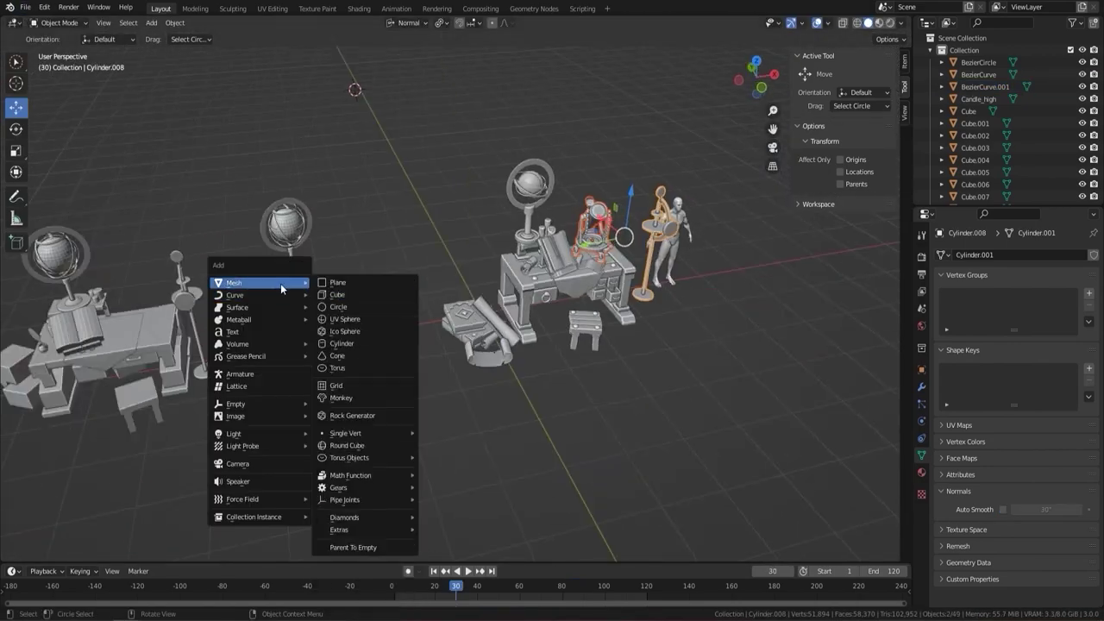
left_click(370, 293)
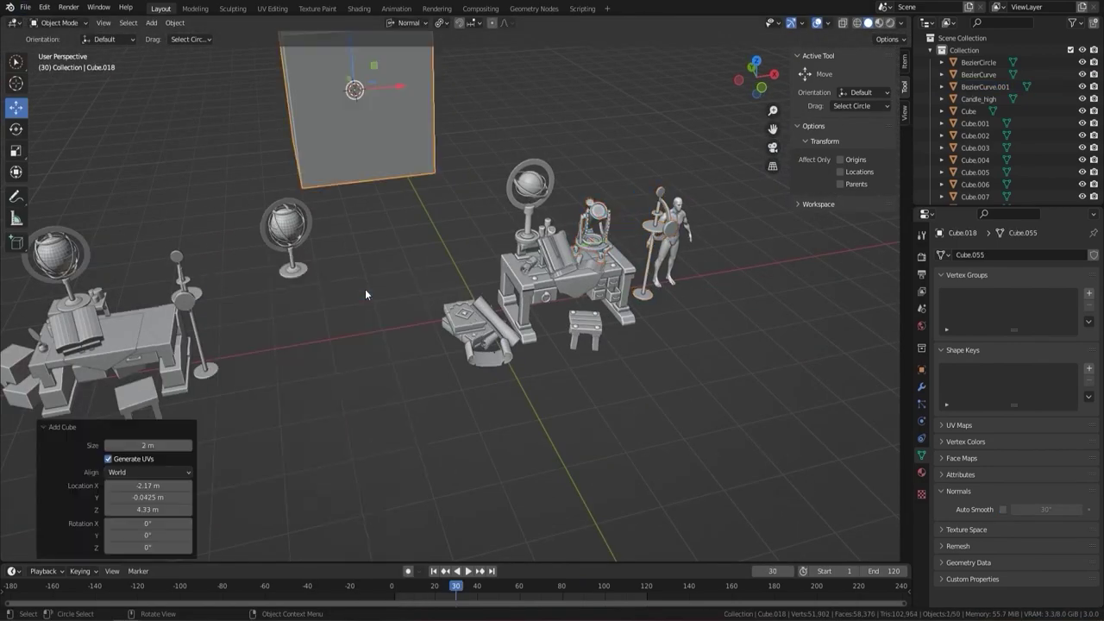
key("s")
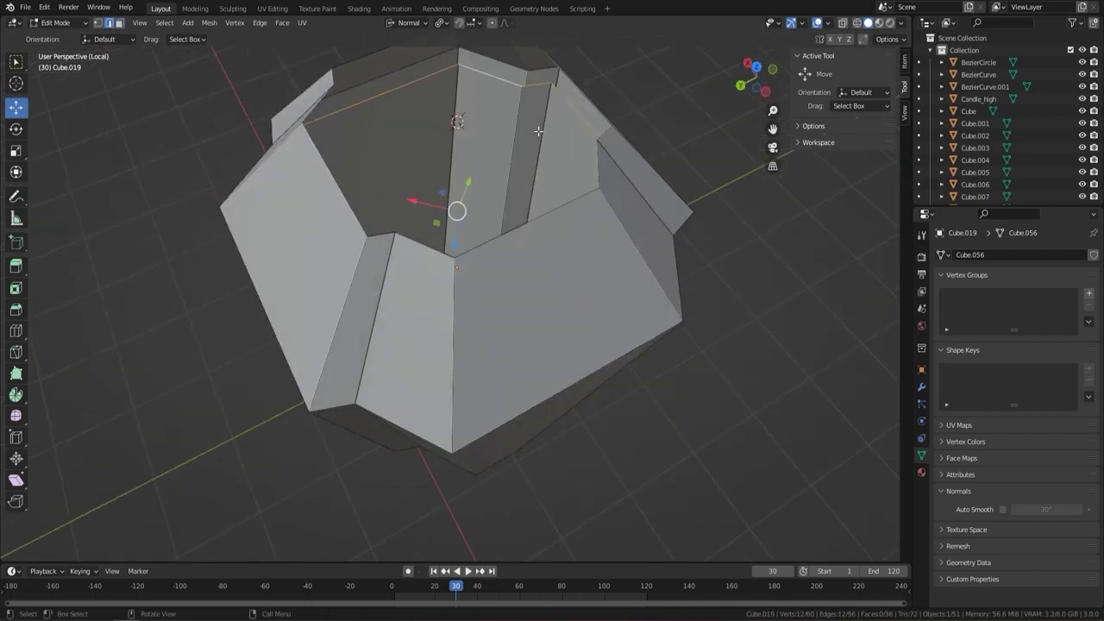
middle_click_drag(551, 121, 565, 113)
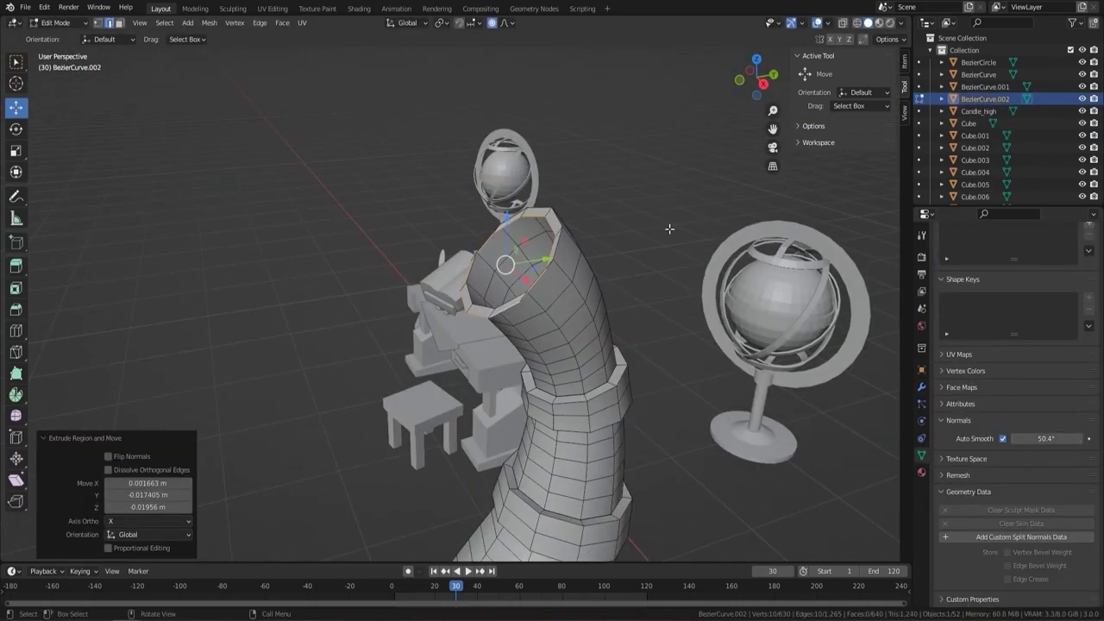
Step: Extrude a thick lip around the curved bottle's neck opening, offsetting the rim about 0.017 m along its normal
left_click(638, 207)
middle_click_drag(638, 207, 561, 323)
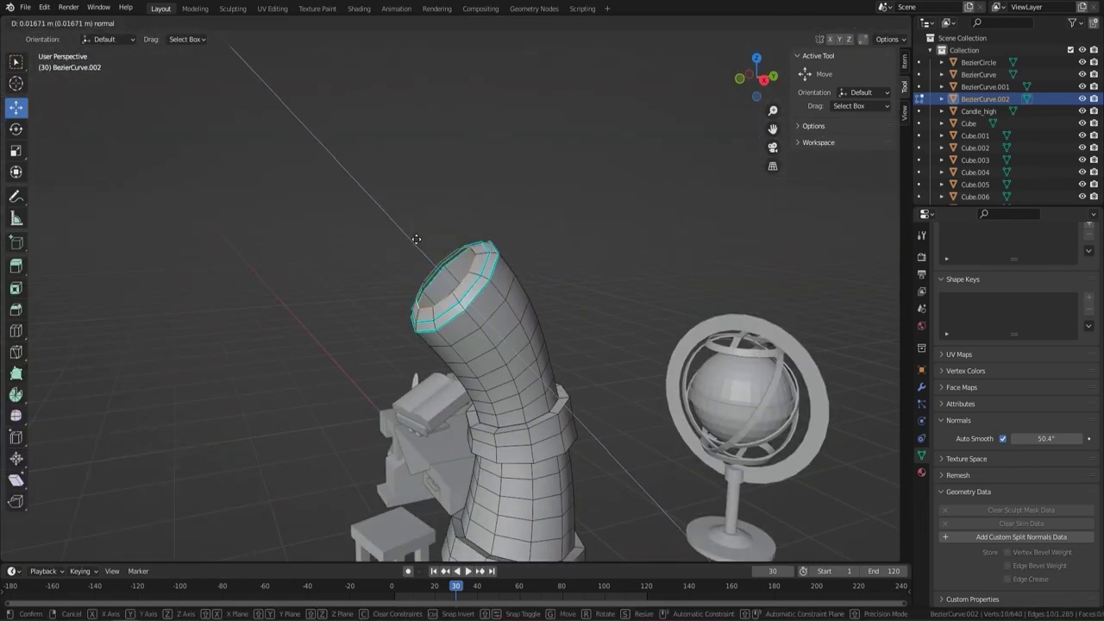
left_click(415, 239)
middle_click_drag(416, 239, 476, 258)
Step: Extrude a stopper about 0.16 m out of the bottle neck, flare its outer end, and fill the top face
key("ctrl+z")
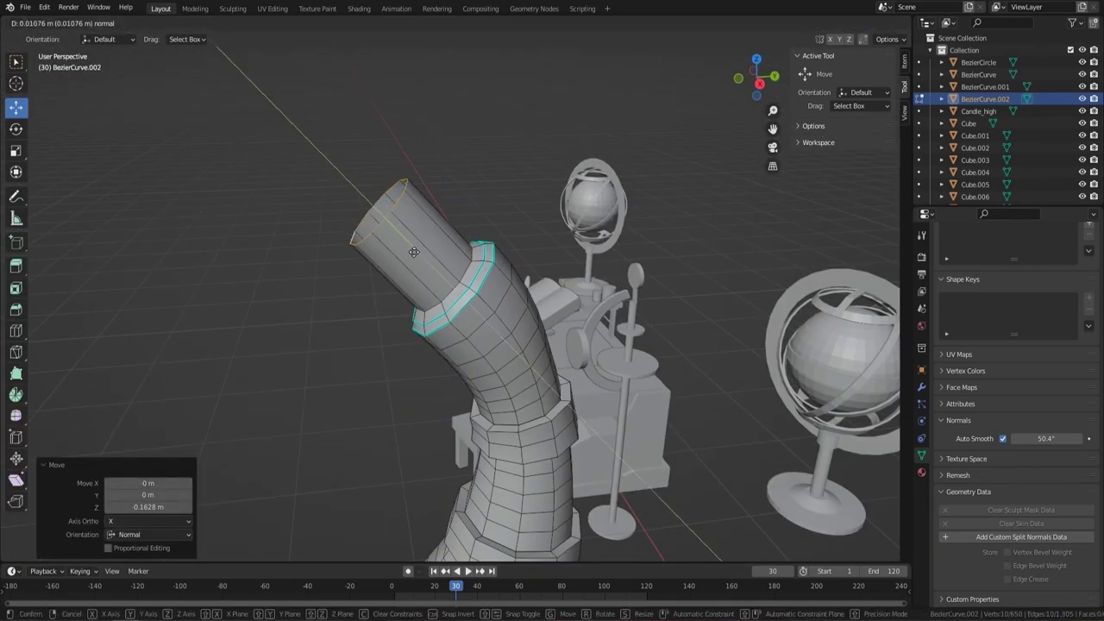
middle_click_drag(557, 241, 354, 192)
key("ctrl+z")
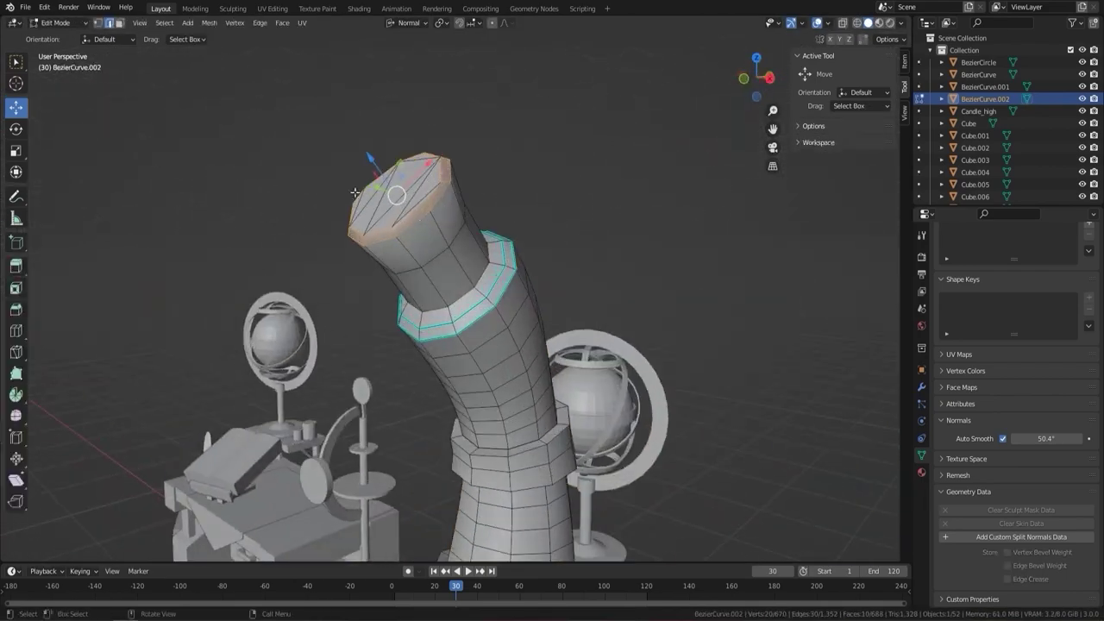
right_click(587, 334)
middle_click_drag(587, 334, 457, 257)
scroll(516, 335, "down", 5)
scroll(457, 256, "up", 5)
key("ctrl+z")
scroll(505, 382, "down", 5)
Step: Add a cylinder, reduce it to a flat 16-vertex disc, and connect opposite vertices with parallel cuts across it
key("shift+a")
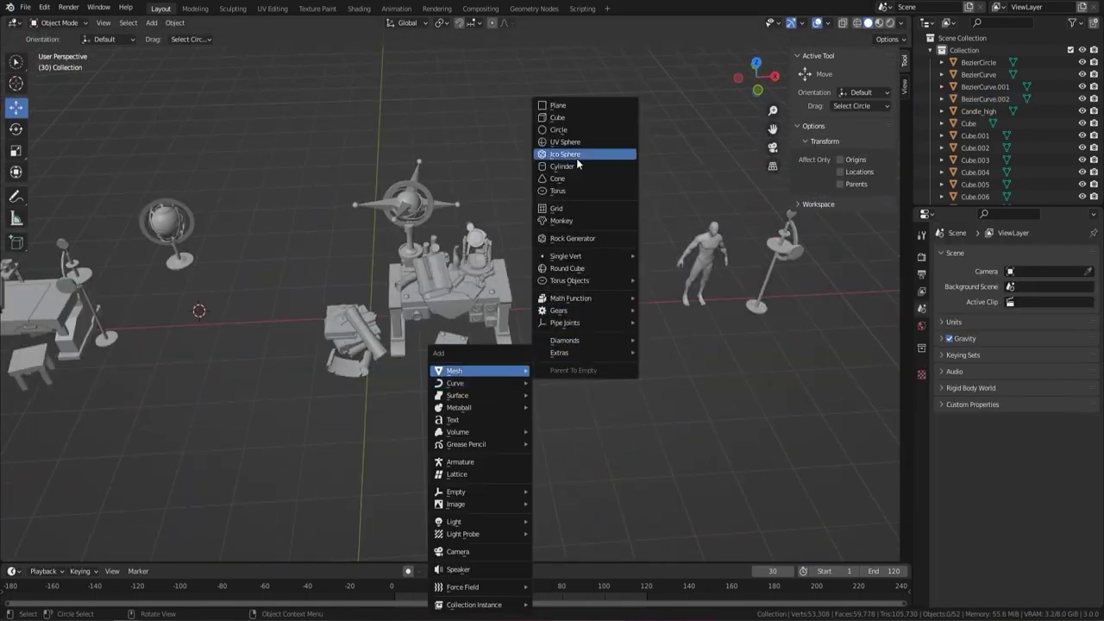
left_click(576, 158)
key("Tab")
key("KP_7")
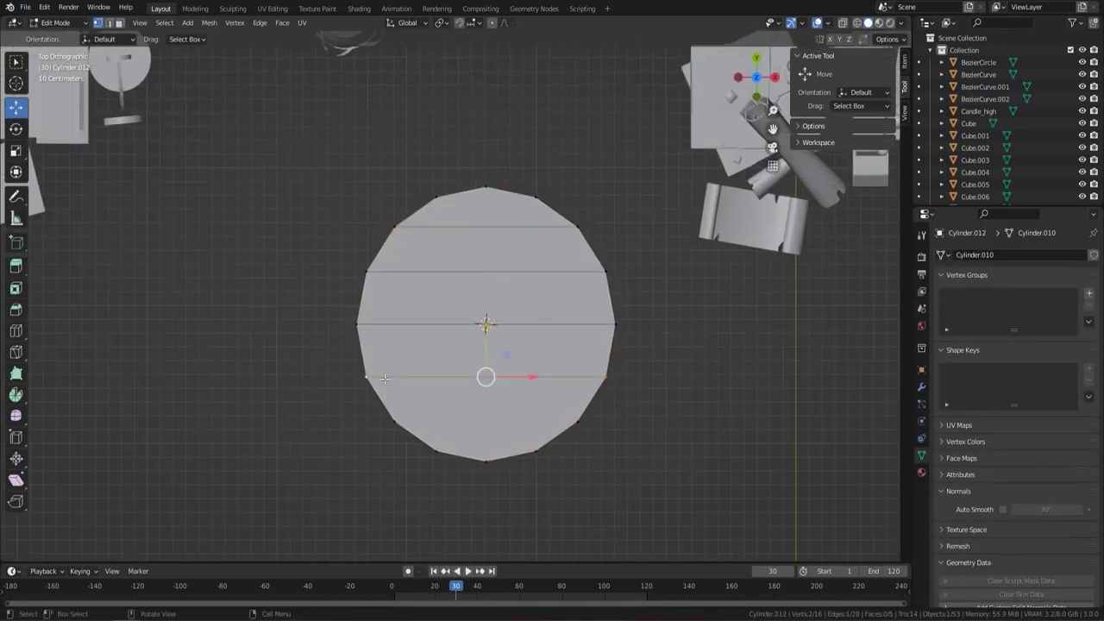
key("Tab")
scroll(407, 384, "down", 3)
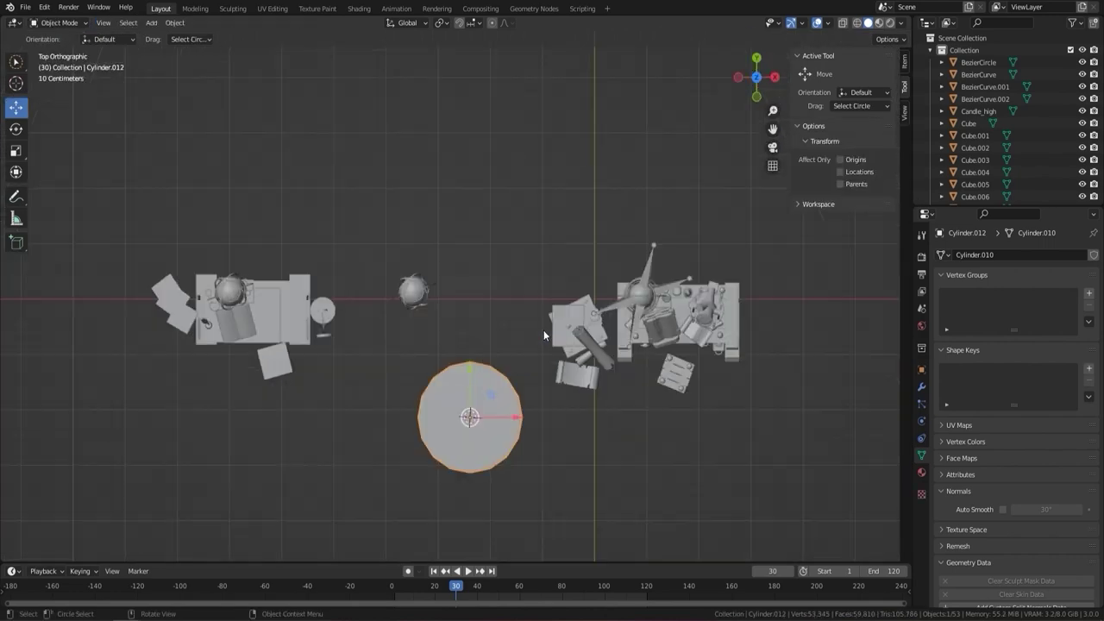
Step: Scale the disc up, move it beneath the desk scene as a floor, and isolate it in local view
key("s")
left_click(646, 439)
key("g")
left_click(518, 258)
middle_click_drag(518, 258, 518, 213)
key("KP_7")
key("KP_Divide")
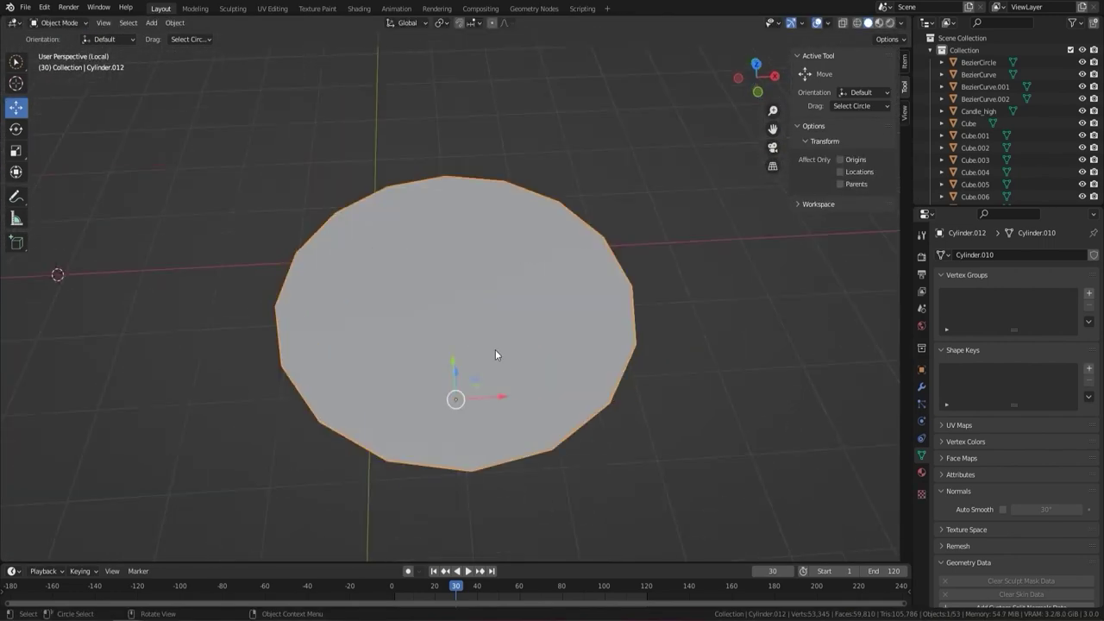
Step: Divide the floor disc into a grid of separate tiles, reveal all hidden tiles, and extrude them to give thickness
key("Tab")
key("alt+h")
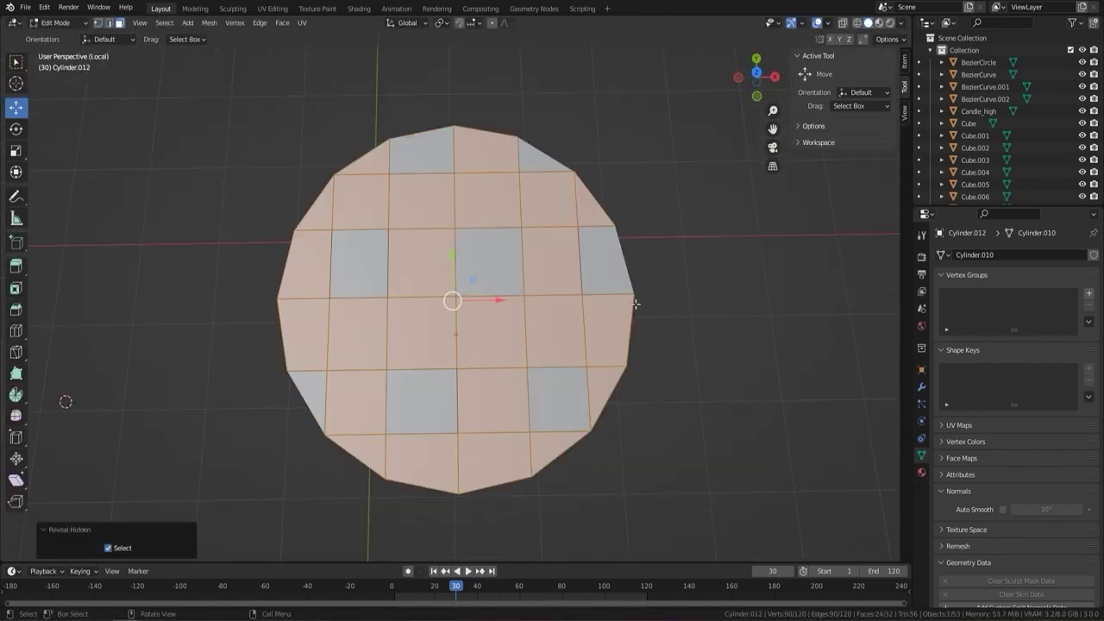
key("a")
middle_click_drag(63, 399, 111, 100)
key("e")
key("Tab")
key("ctrl+alt+shift+c")
Step: Randomize the floor tiles' vertices by 0.022 m to make the slabs uneven
key("KP_7")
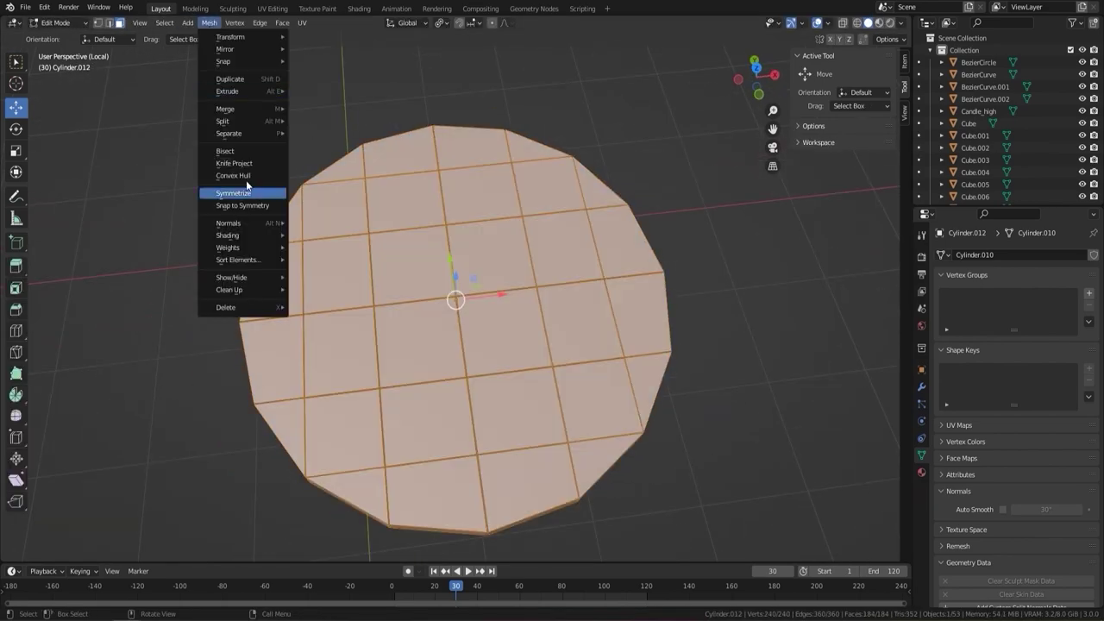
left_click(327, 164)
middle_click_drag(327, 164, 603, 389)
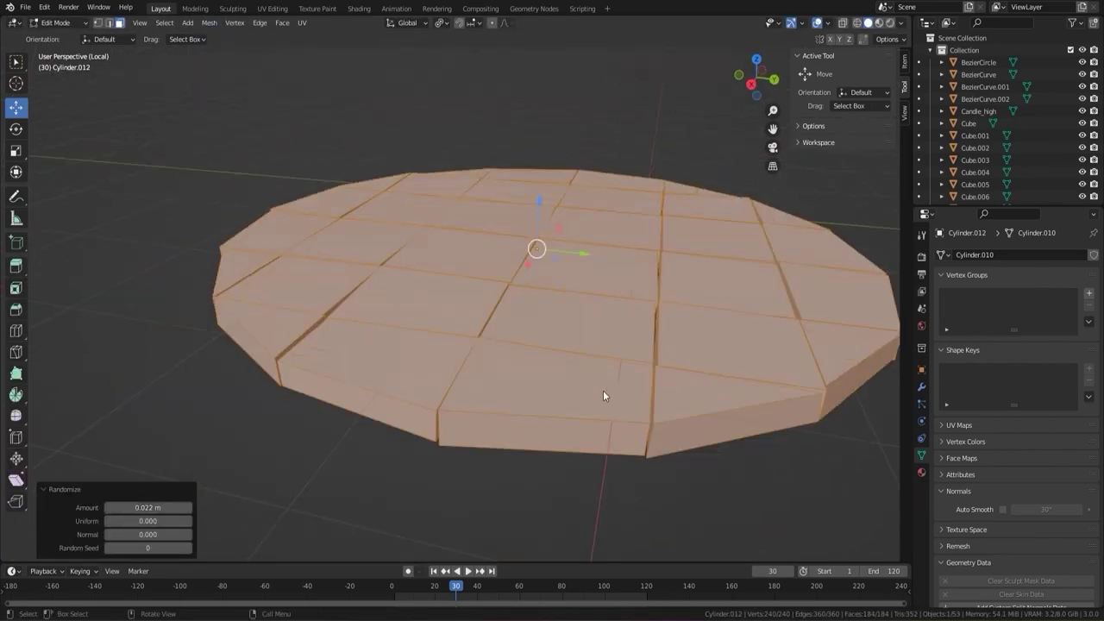
Step: Add a modifier to the tiled floor and return to the full scene in front view
key("Tab")
left_click(921, 386)
left_click(955, 254)
key("KP_Divide")
key("KP_1")
Step: Move the tall disc stand about 8.07 m along X to the desk scene and enable ambient occlusion with a 4.29 m distance
left_click(475, 251)
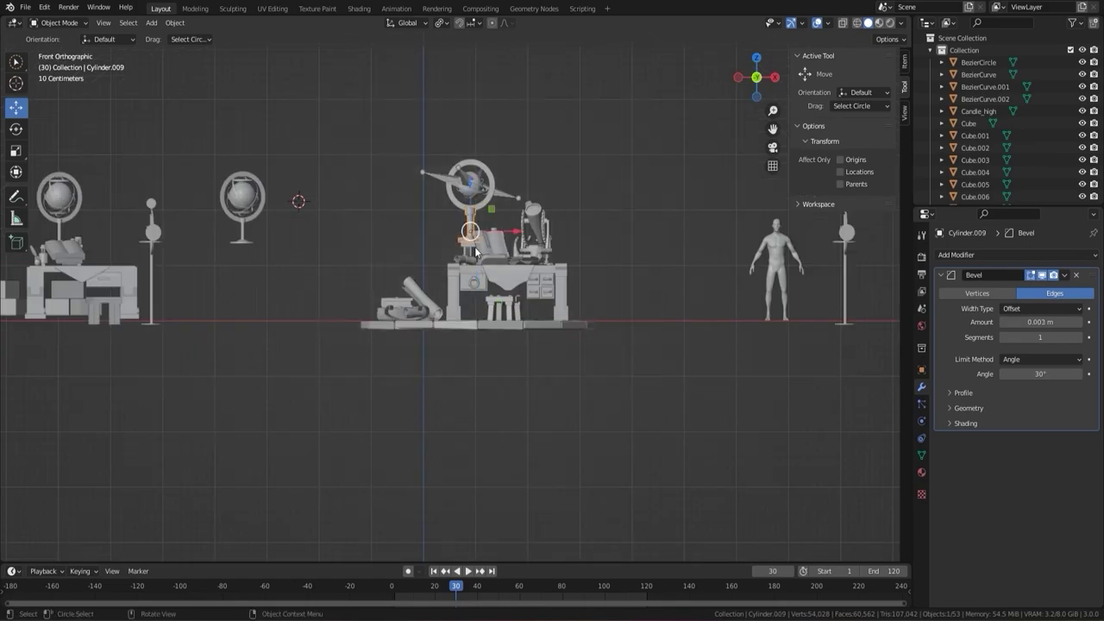
left_click(475, 228)
scroll(475, 229, "up", 3)
middle_click_drag(475, 228, 711, 331)
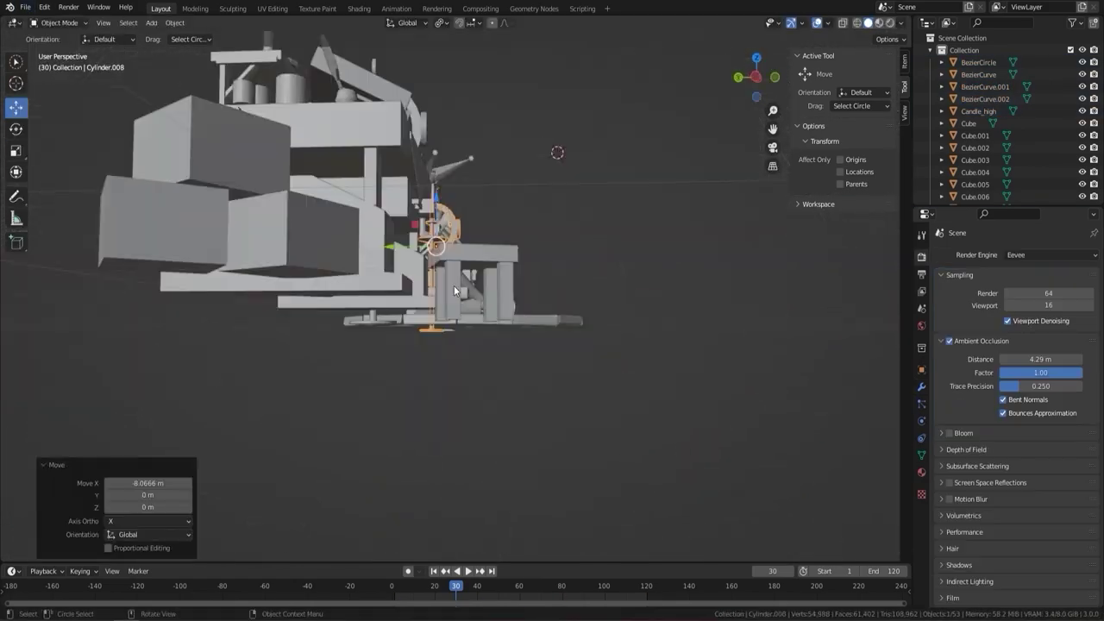
Step: Build a slim pointed pole on a round base beside the stacked books and bend its shaft into a gentle S-curve
key("KP_Decimal")
key("Tab")
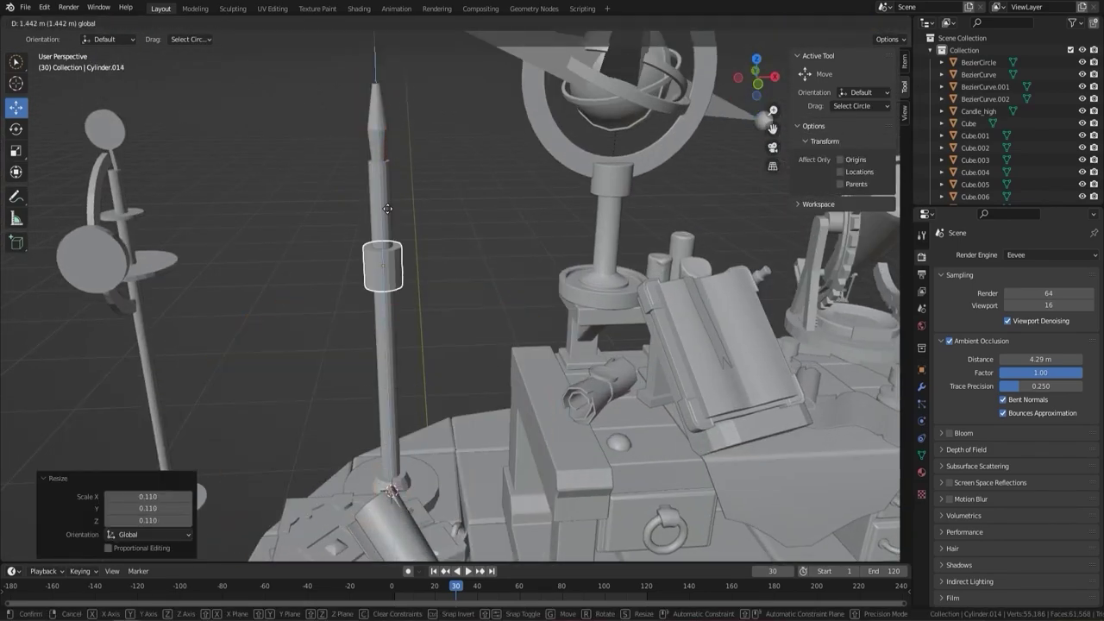
scroll(426, 321, "down", 3)
middle_click_drag(426, 321, 485, 278)
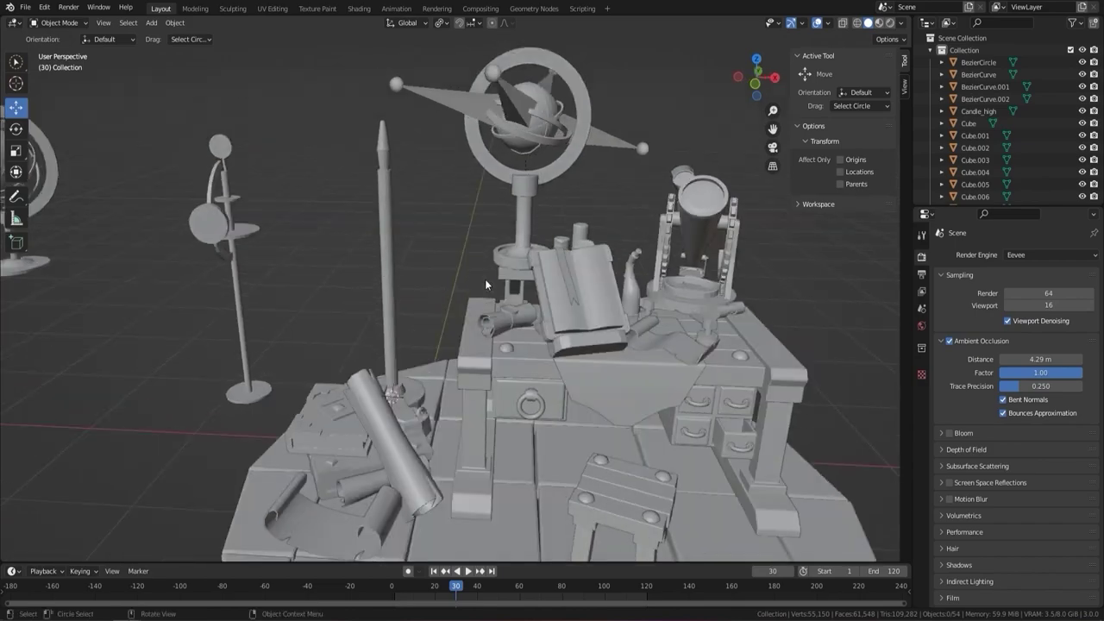
left_click_drag(463, 319, 496, 319)
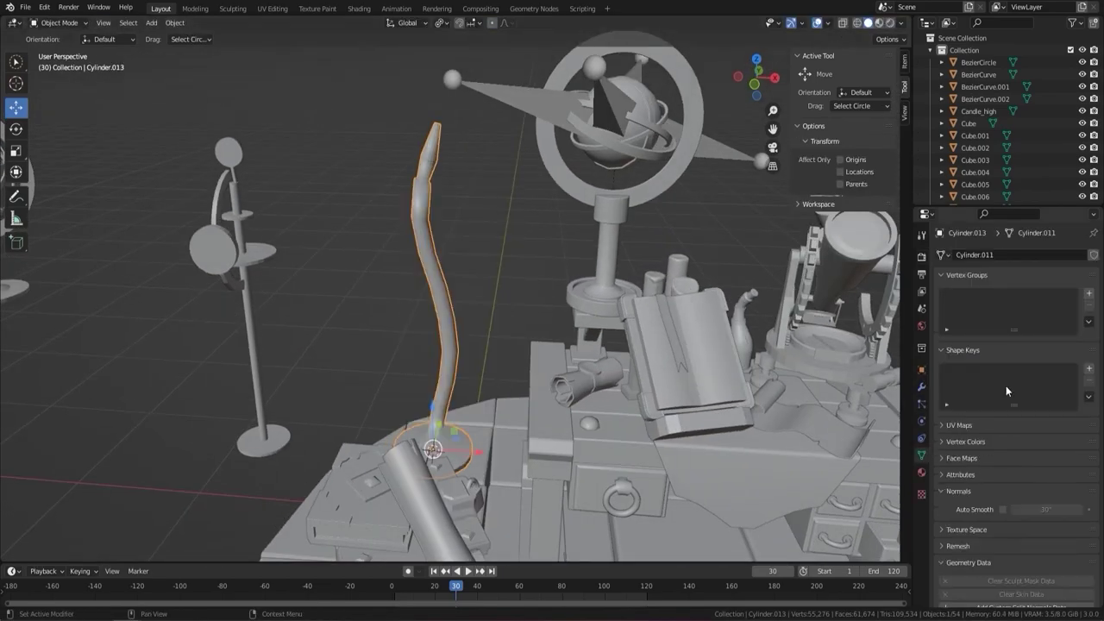
Step: Add 20-division pipe elbows with 0.14 m radius and 1.4 m lengths beside the bent pole, setting the second elbow's angle to 101°
scroll(515, 333, "up", 5)
middle_click_drag(514, 333, 489, 333)
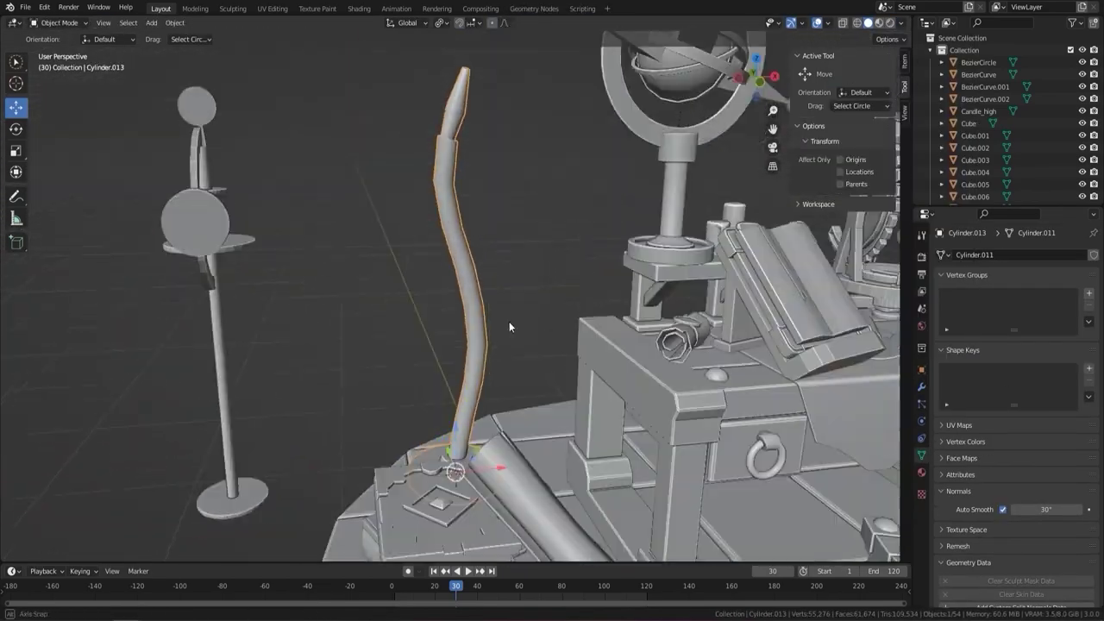
scroll(509, 321, "down", 4)
key("shift+a")
mouse_move(517, 323)
left_click(678, 541)
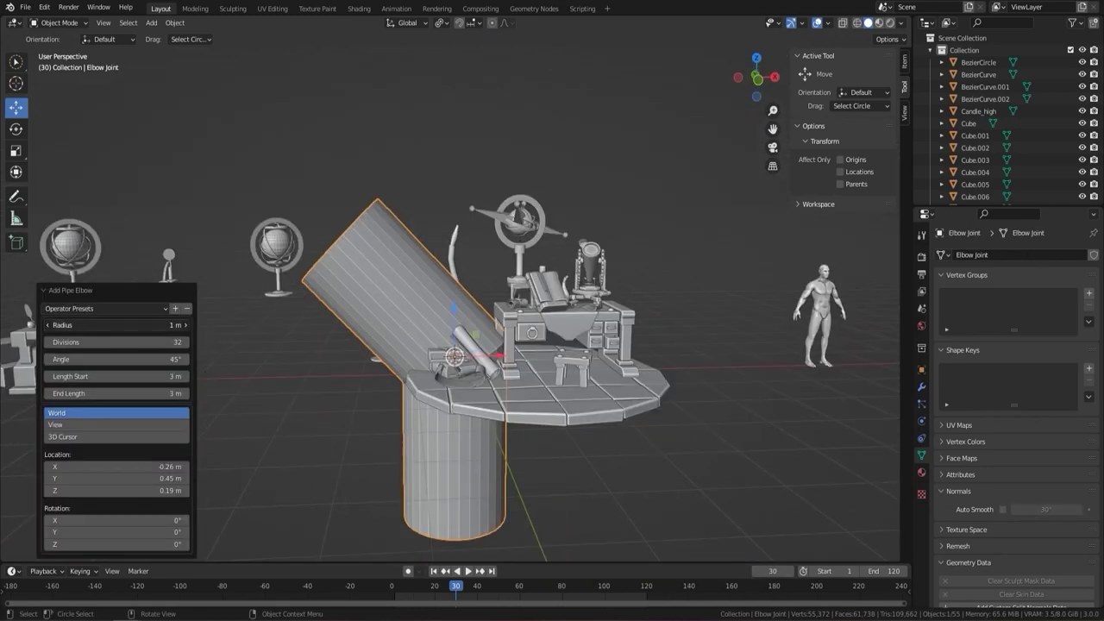
scroll(282, 339, "up", 3)
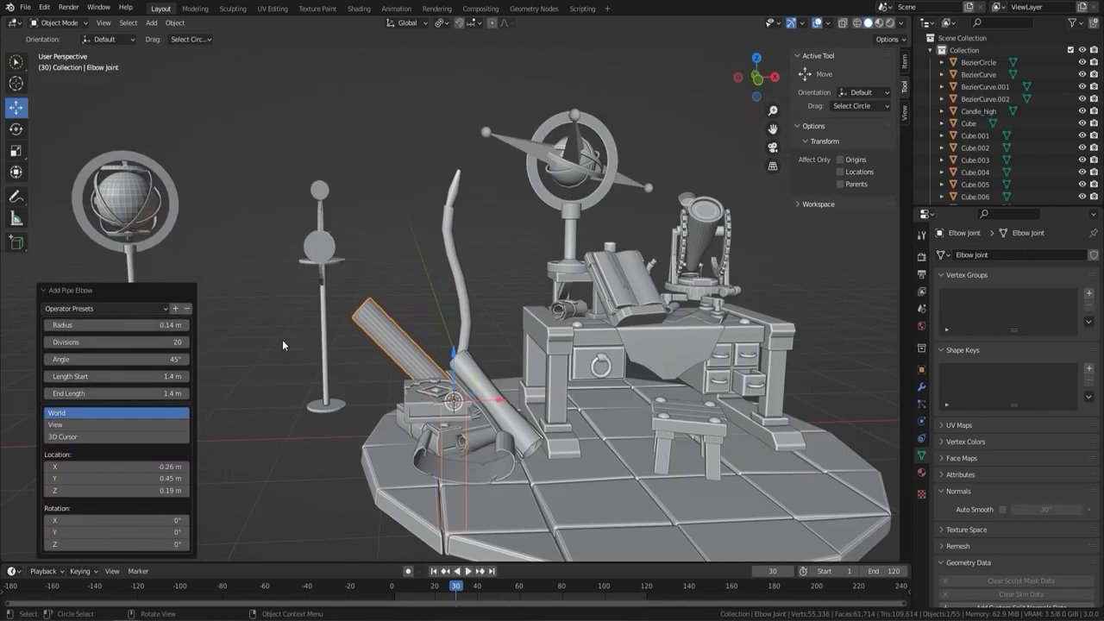
scroll(282, 339, "down", 4)
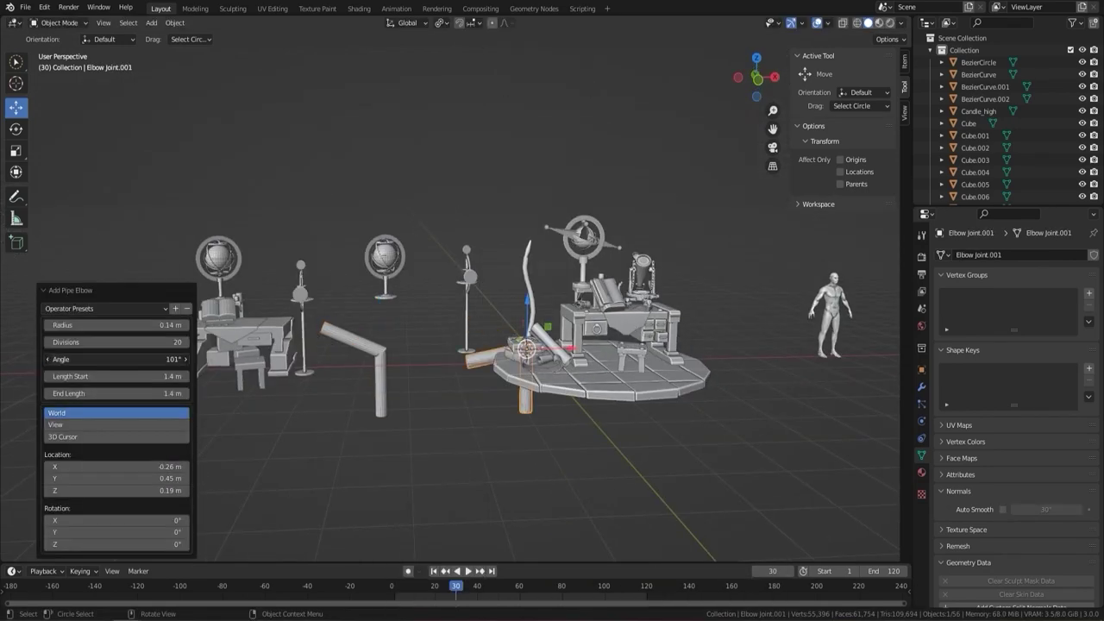
Step: Fit three slim elbow branches along the bent pole, join them to it and place a sphere on each branch end
scroll(465, 275, "up", 10)
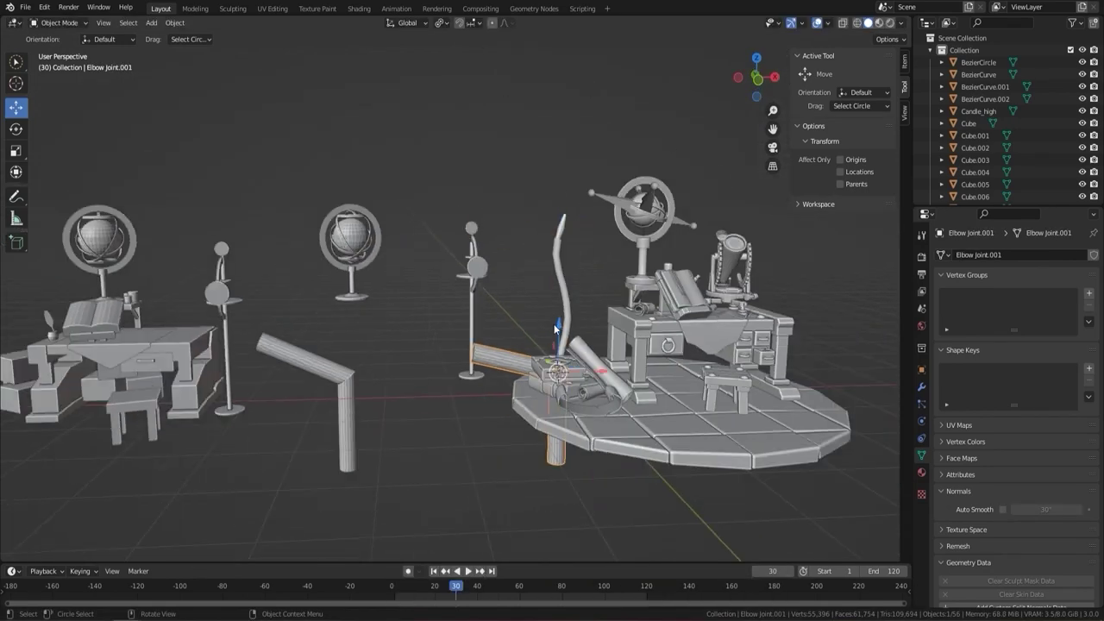
key("Tab")
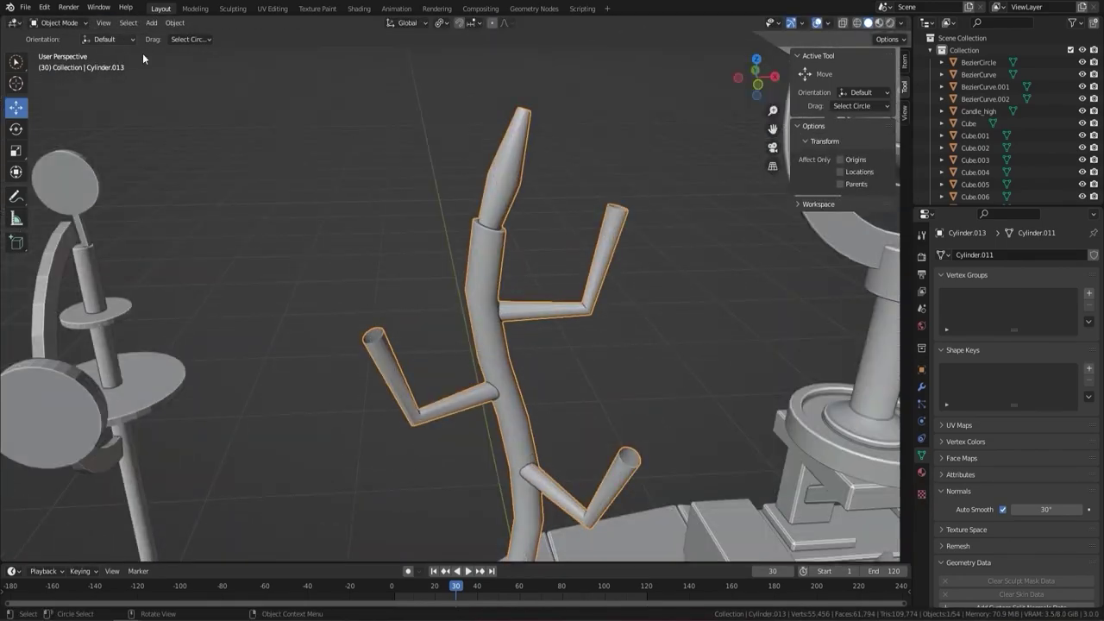
key("shift+s")
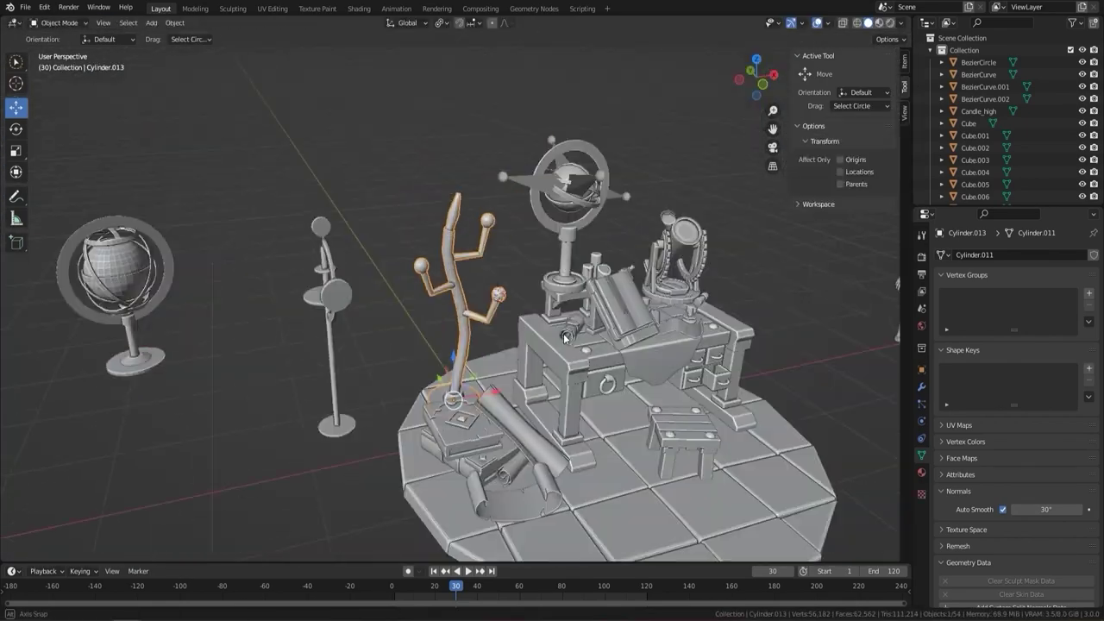
Step: Hide the linked pole part, fit a thin cylinder collar where a branch meets the pole, and set the transform orientation to Normal
key("ctrl+l")
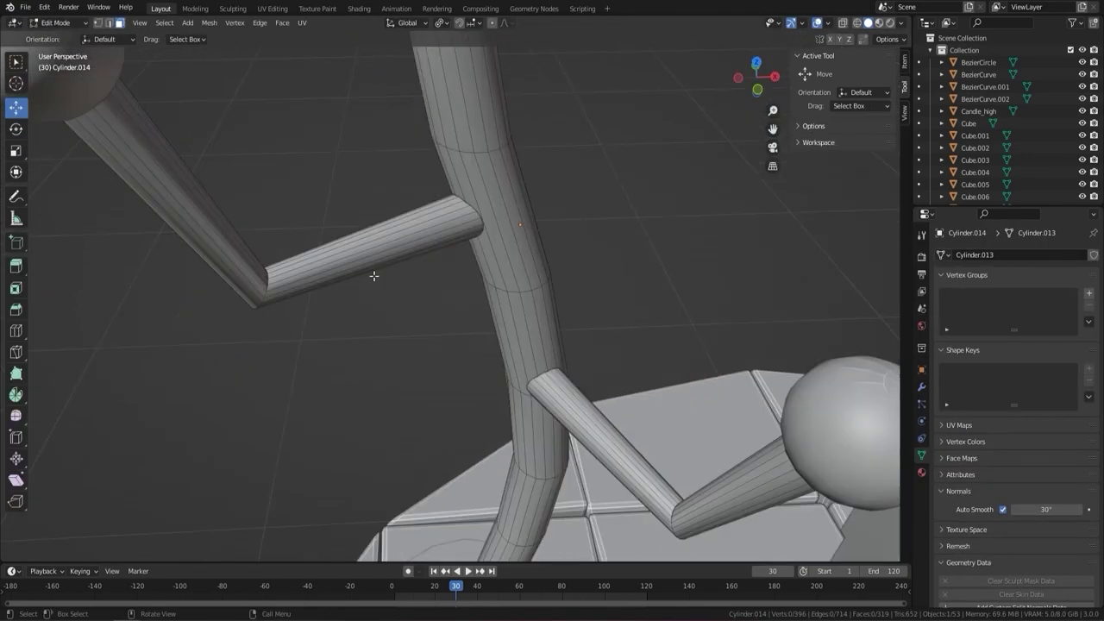
key("h")
middle_click_drag(503, 276, 475, 406)
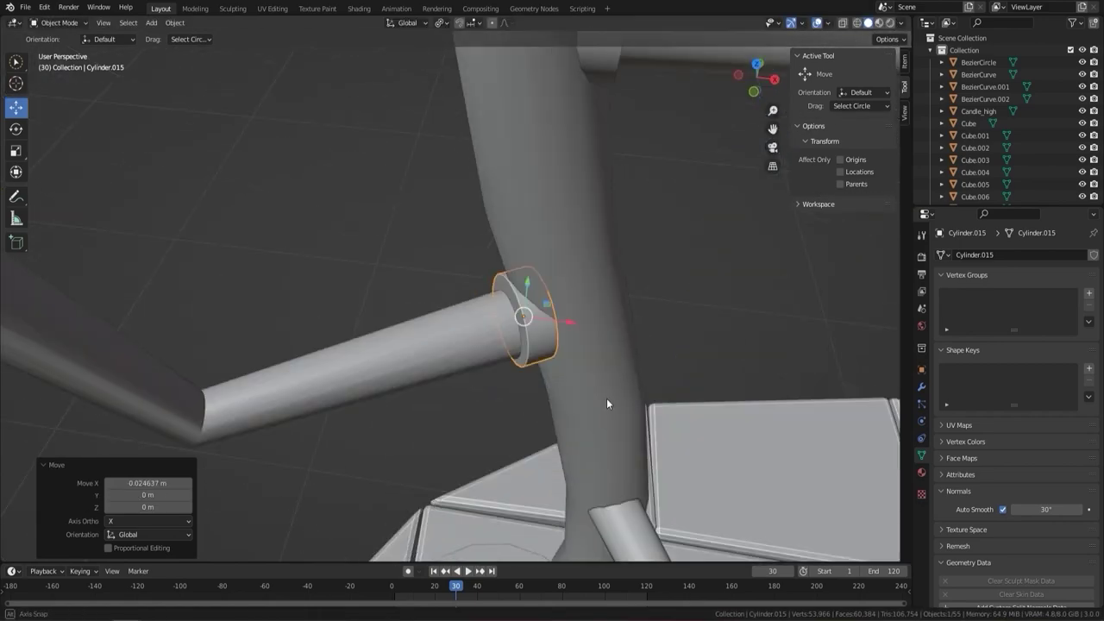
left_click(407, 22)
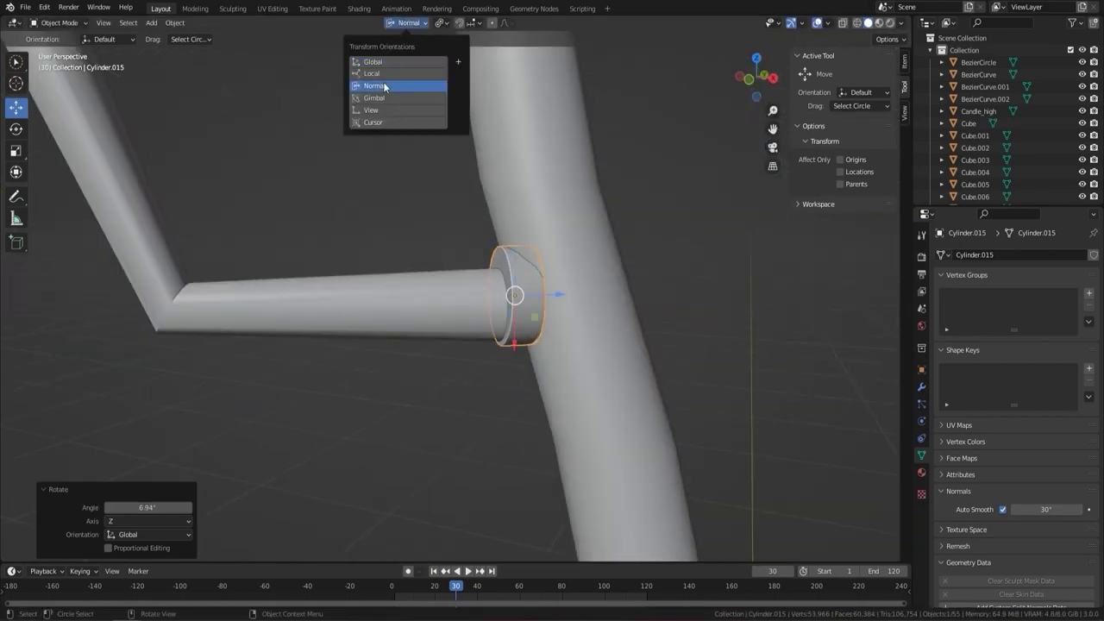
left_click(384, 86)
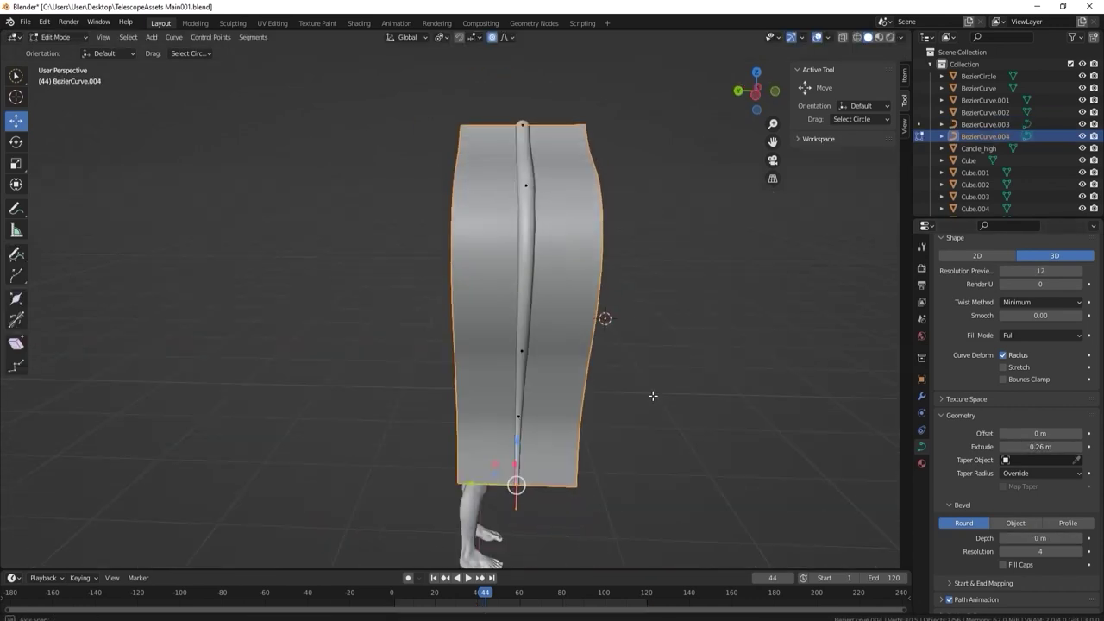
Step: Reduce the preview resolution of the quill vane's curve and scale the vane mesh's end along Y with proportional editing
left_click_drag(1039, 271, 1017, 270)
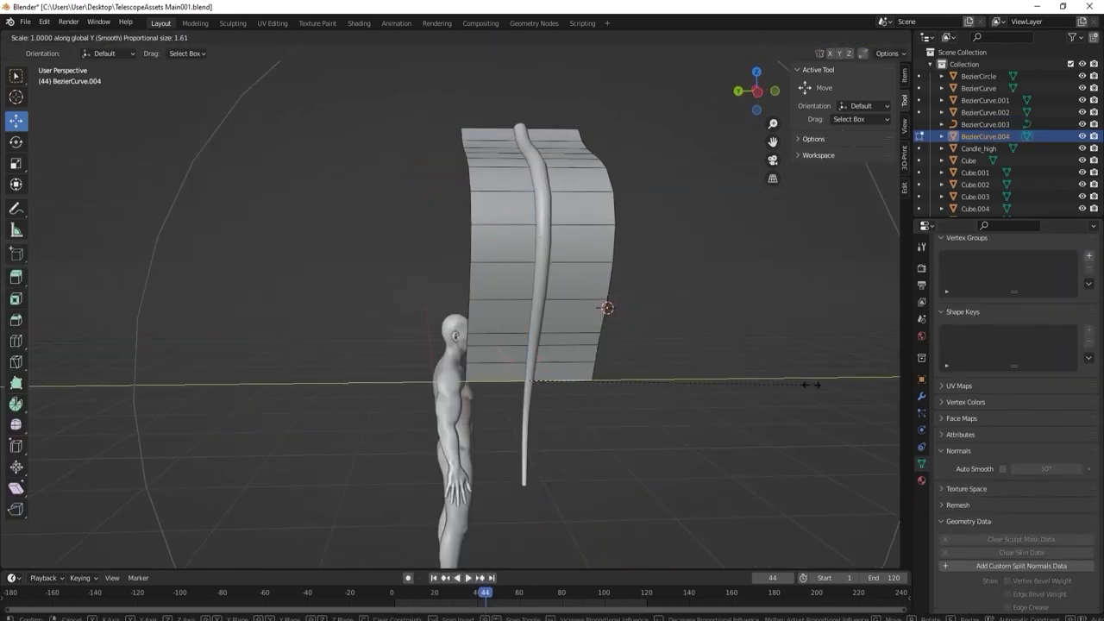
left_click(505, 451)
middle_click_drag(505, 451, 543, 206)
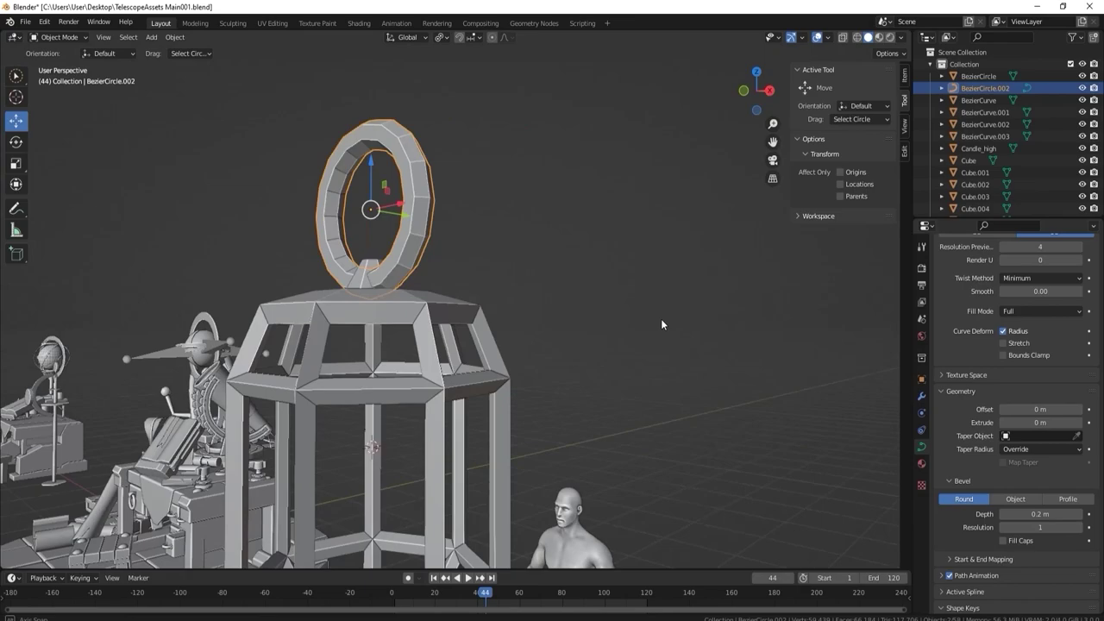
Step: Scale the lantern's ring handle along X and move the whole lantern about 5.90 m along negative X to the desk scene
key("s")
key("x")
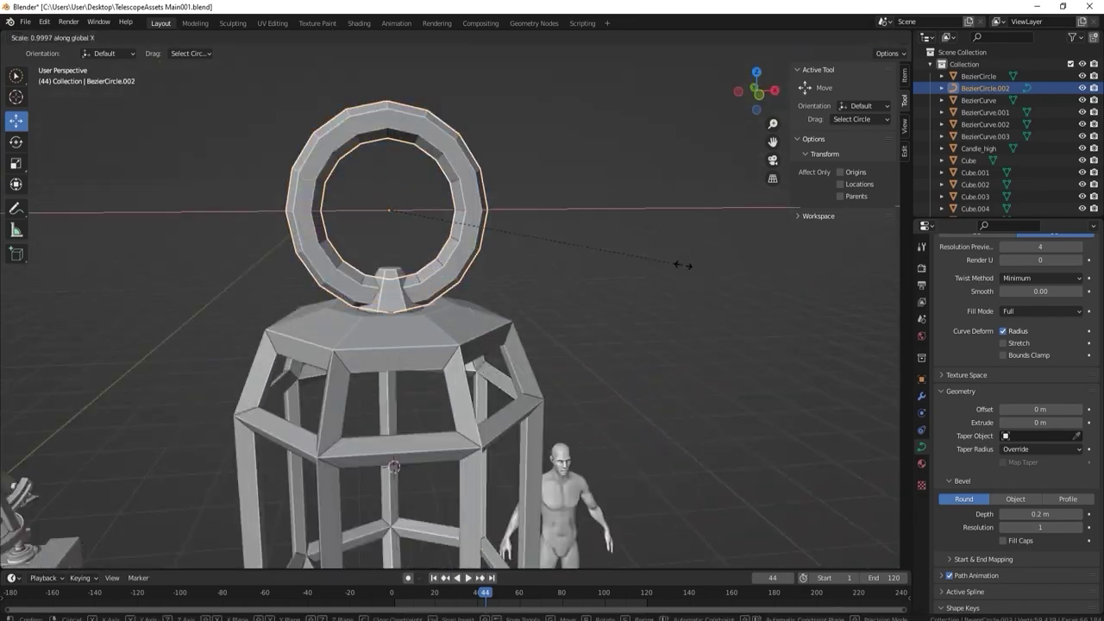
scroll(564, 366, "down", 5)
middle_click_drag(564, 367, 577, 276)
left_click(511, 346, "shift")
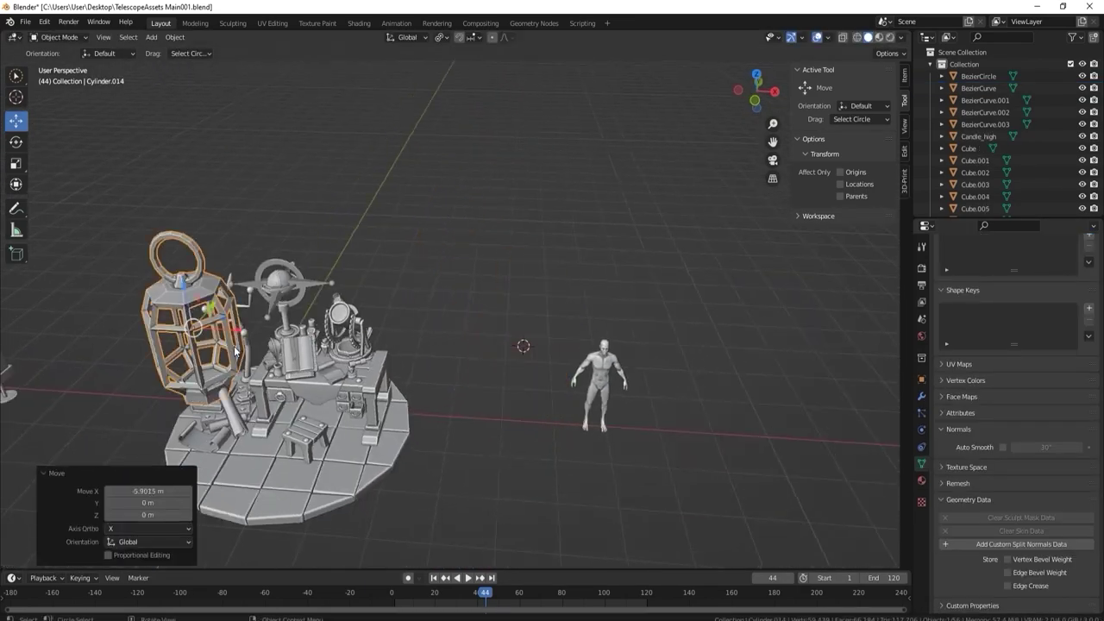
Step: Hang the small lantern by its ring on the bent pole's branch and adjust the tiled floor's height
scroll(349, 443, "up", 5)
middle_click_drag(447, 278, 420, 387)
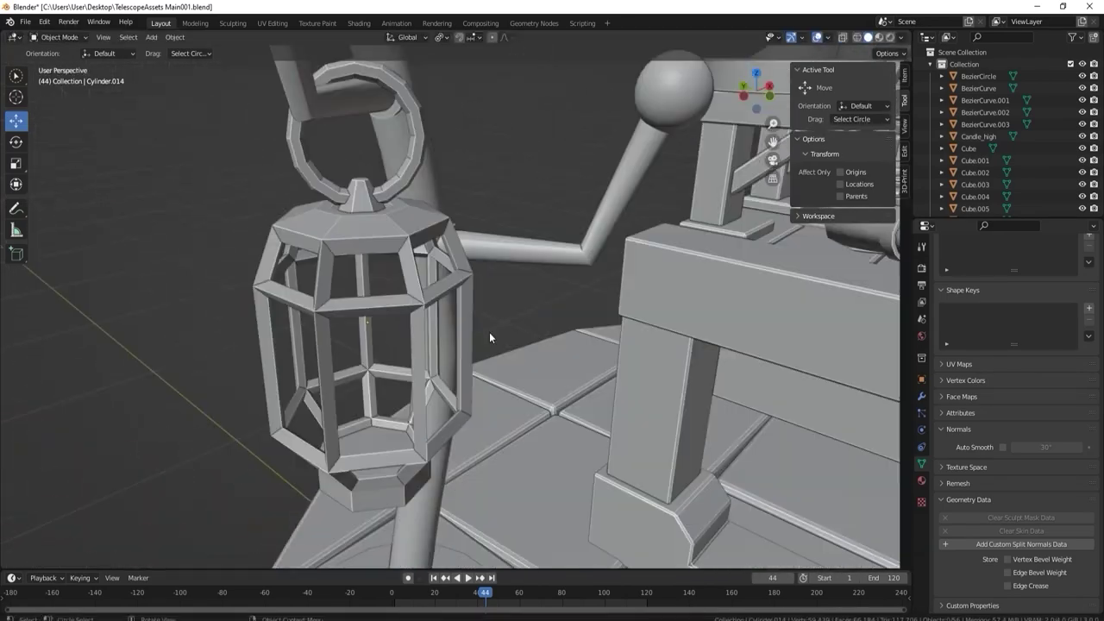
scroll(489, 332, "down", 5)
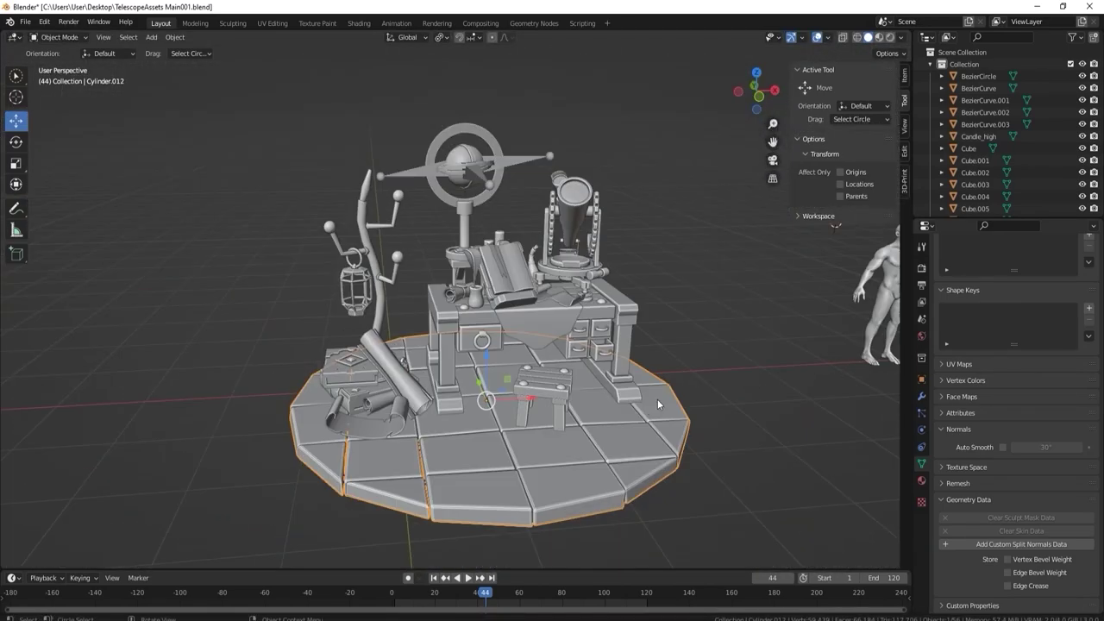
key("g")
key("z")
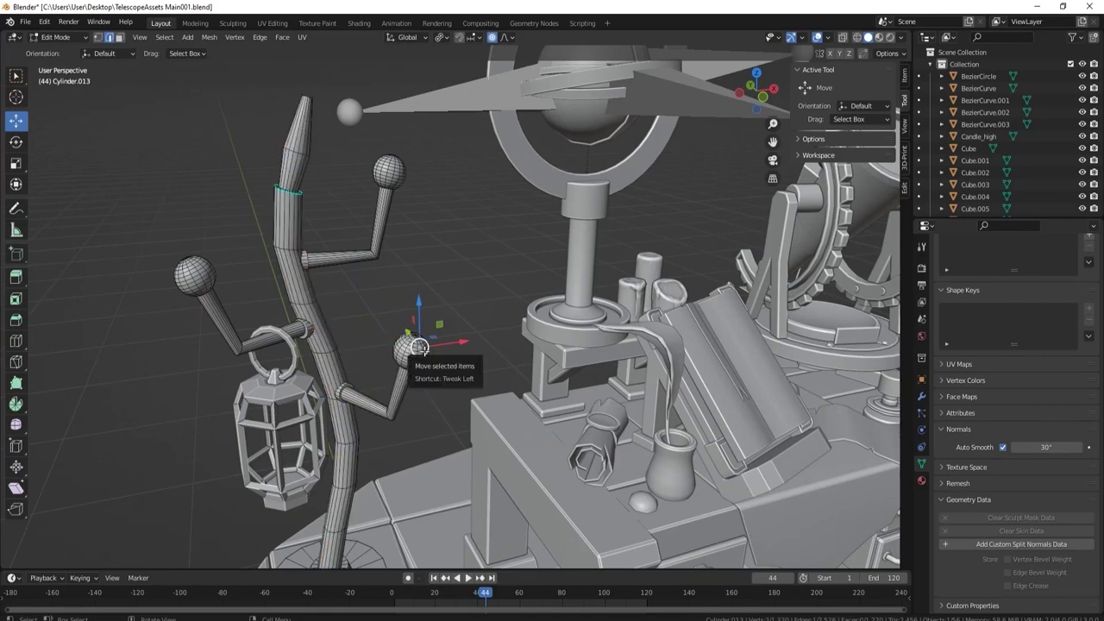
Step: Add a thin cylinder under the lower branch's sphere, inset its top face by 0.2482 m and extrude it into a dish
key("shift+a")
mouse_move(393, 364)
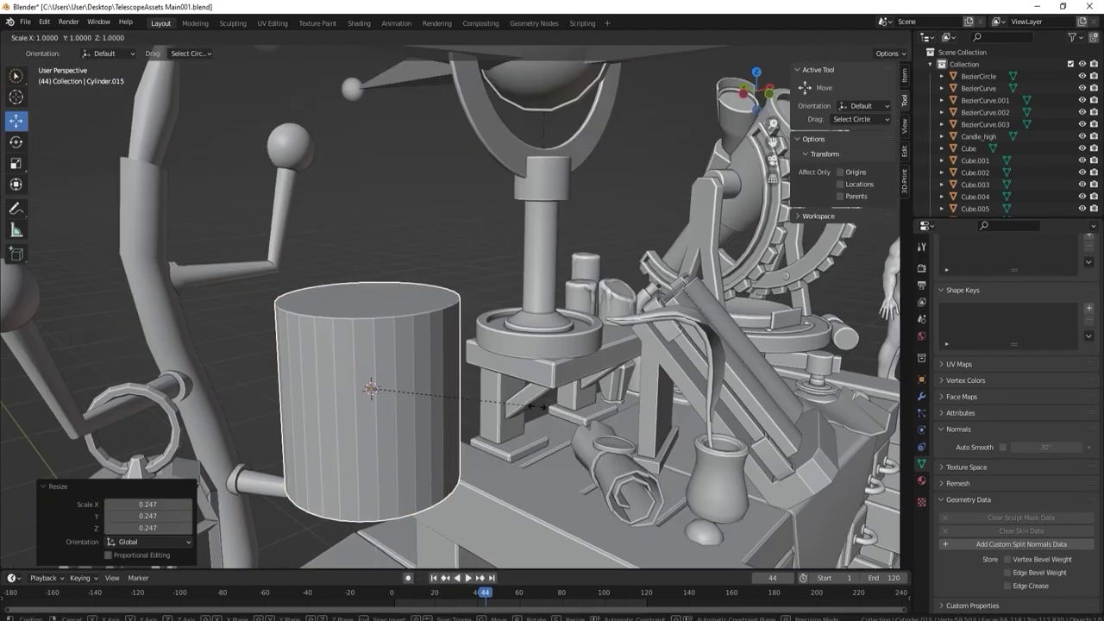
key("Tab")
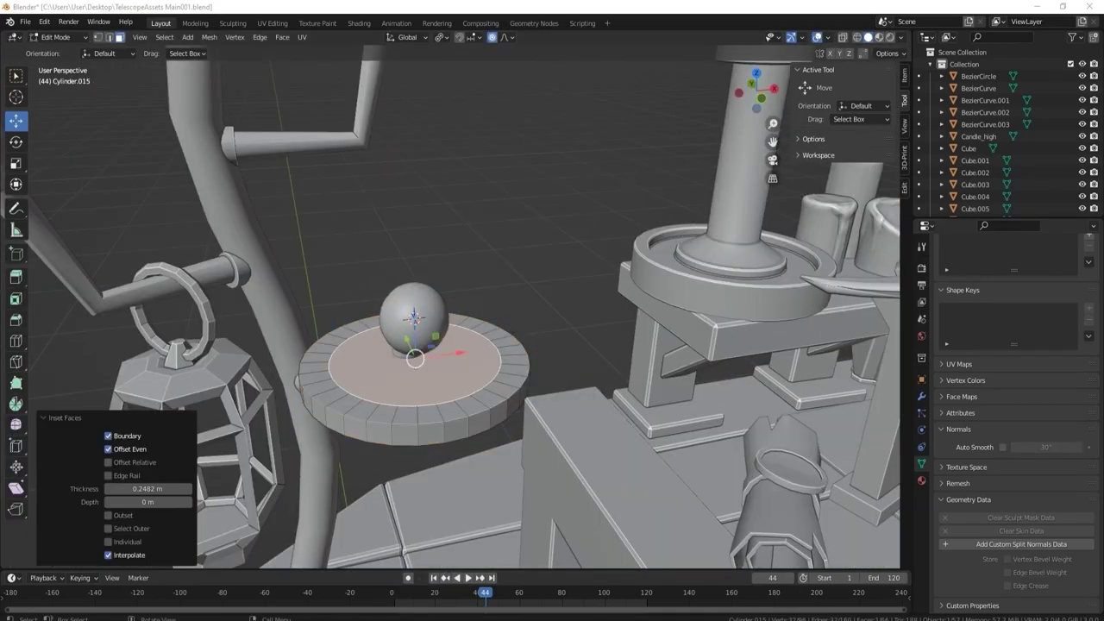
key("e")
left_click(473, 371)
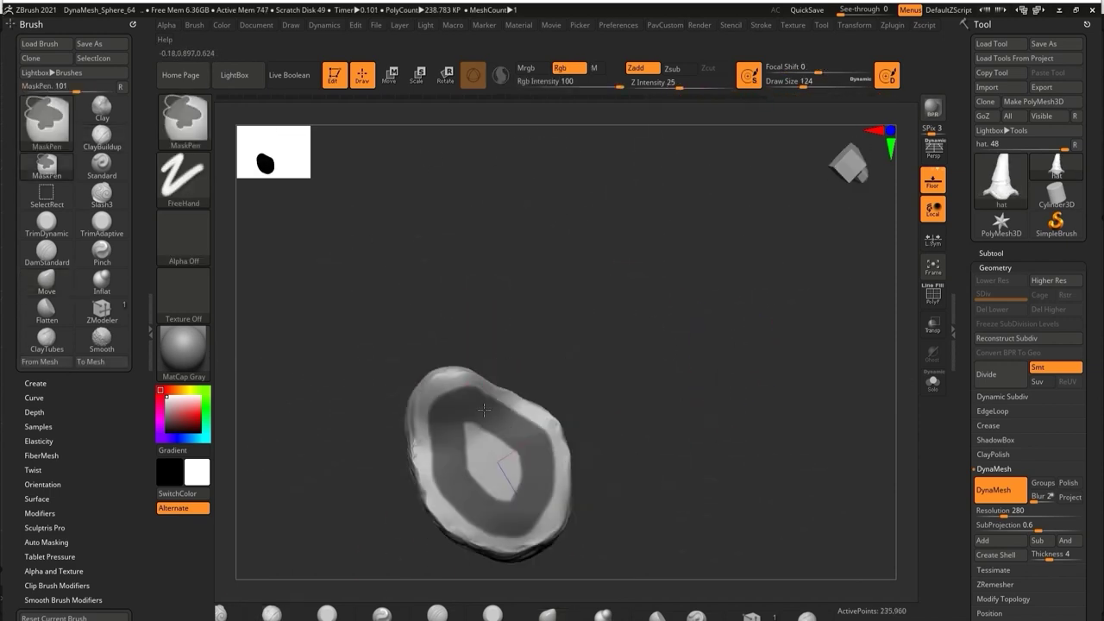
Step: Switch to ZBrush, move the hat's brim area using the mask, and build up the crown-to-brim transition with the Clay brush
left_click_drag(684, 337, 647, 253)
key("w")
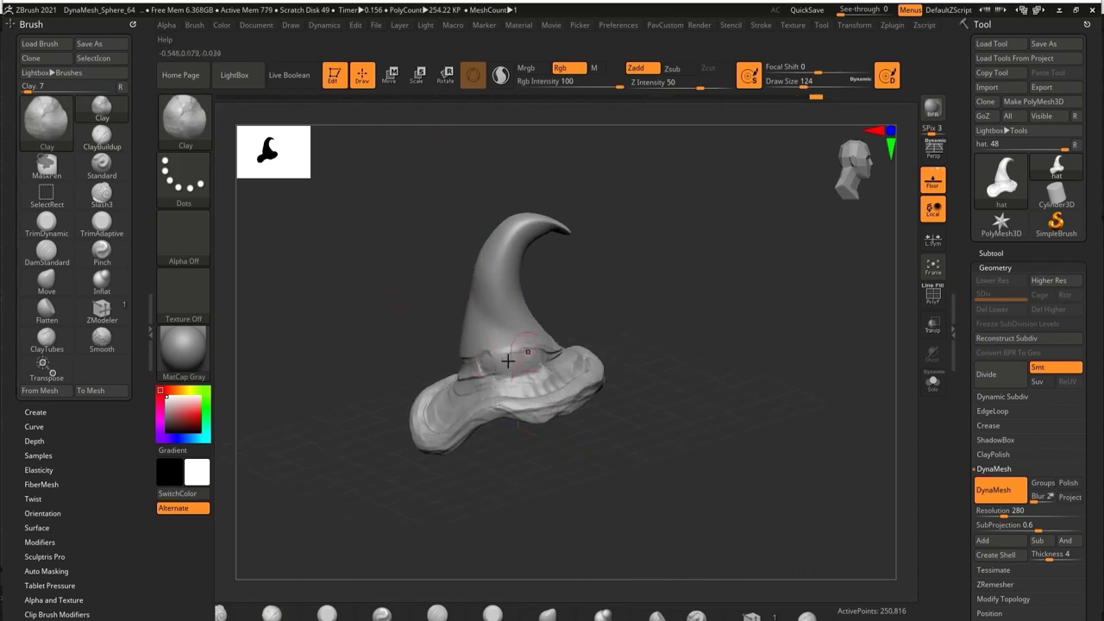
left_click_drag(508, 362, 438, 331)
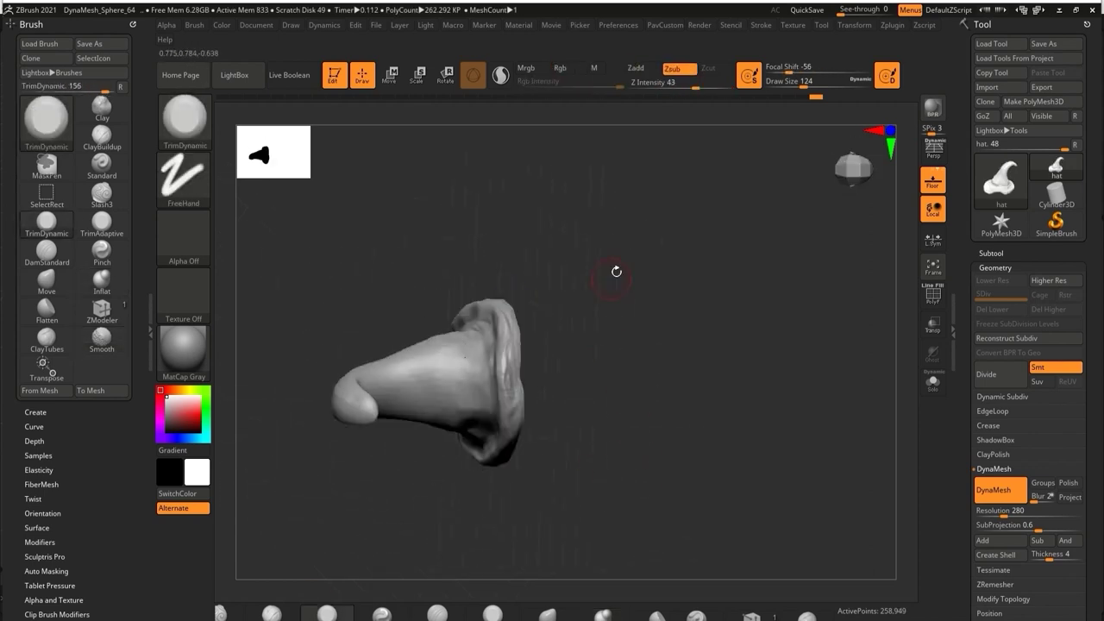
Step: Refine the wizard hat's crown and wavy brim with TrimDynamic and Pinch, and thicken the brim's rim with Inflat
left_click_drag(359, 430, 549, 349)
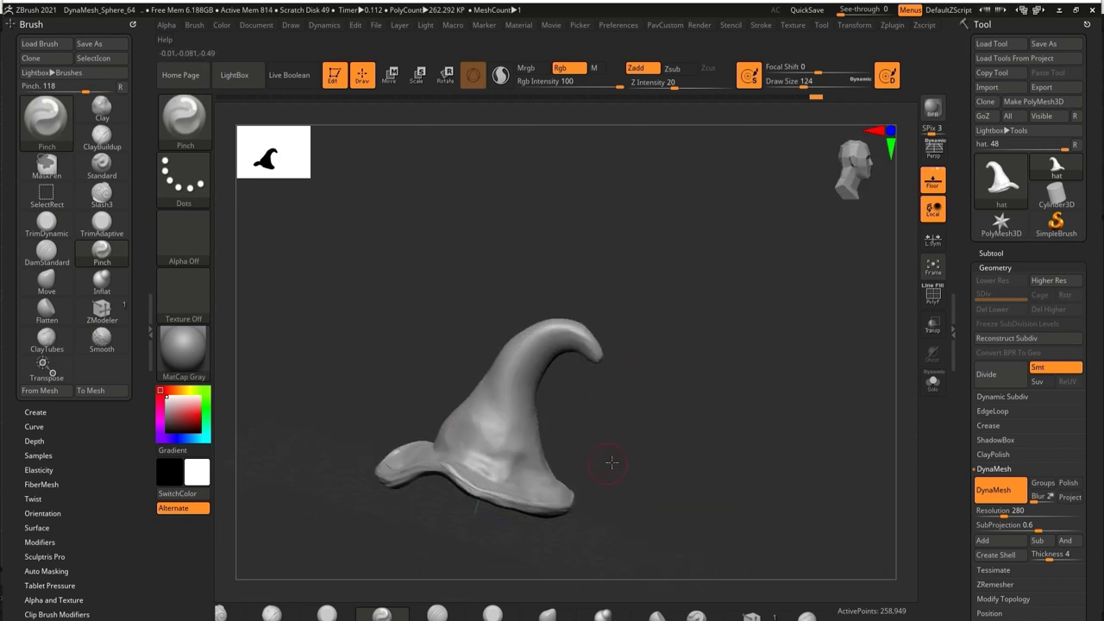
left_click_drag(610, 463, 585, 502)
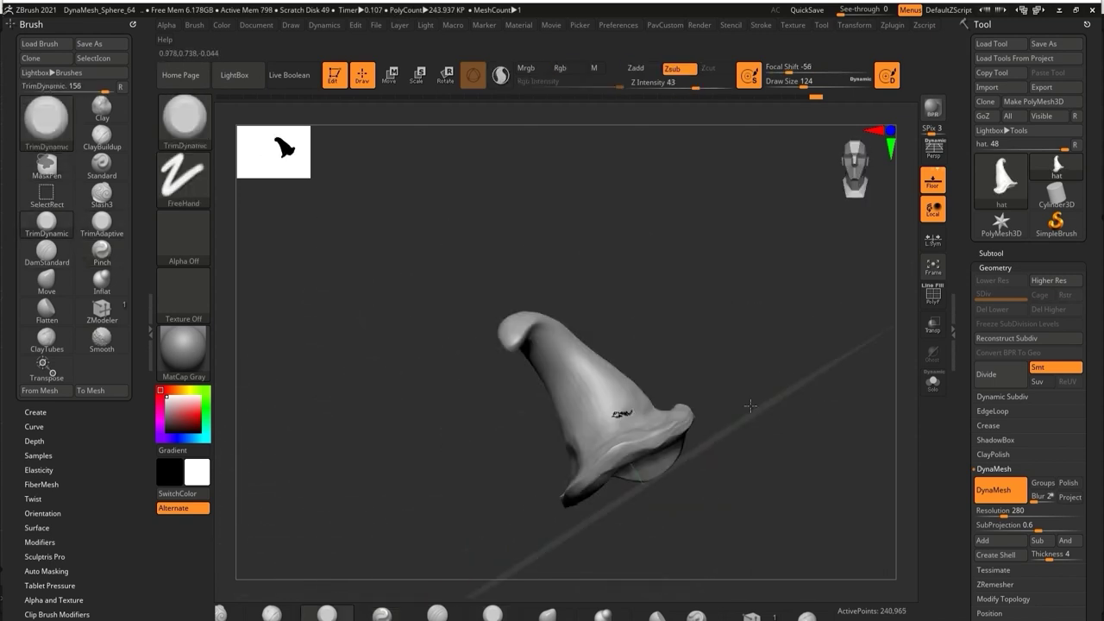
left_click_drag(750, 405, 595, 403)
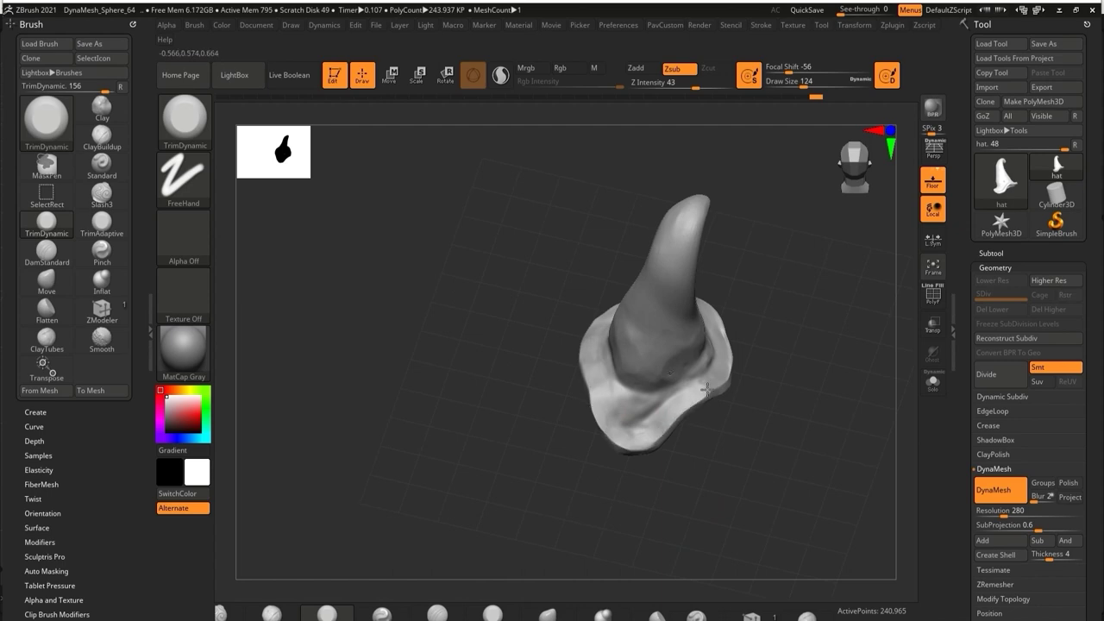
left_click_drag(720, 343, 733, 380)
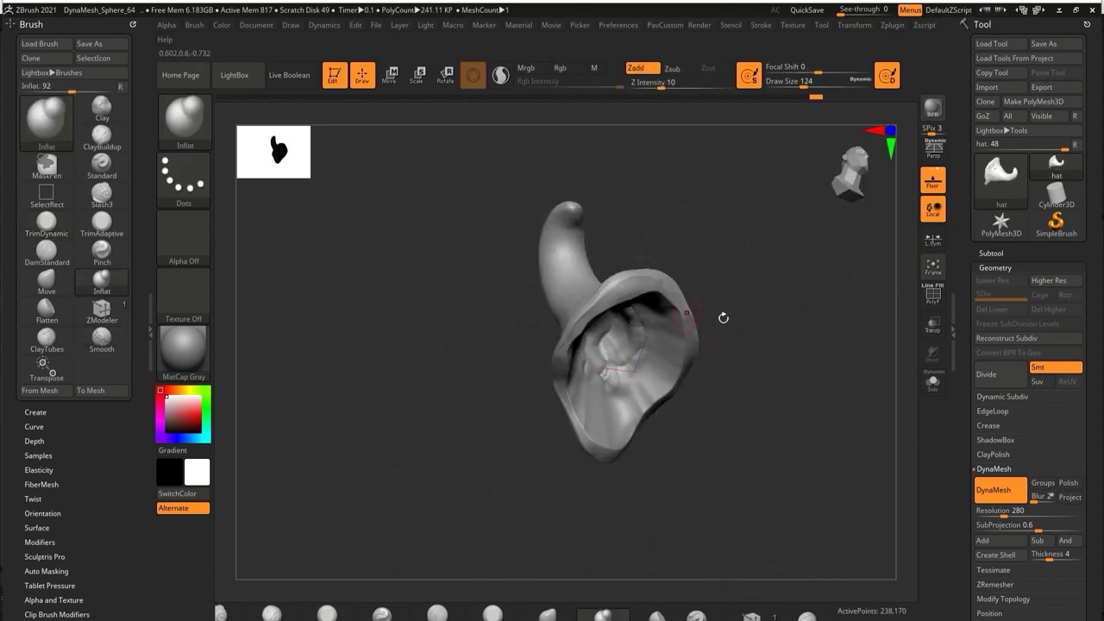
mouse_move(681, 450)
left_mouse_down()
mouse_move(682, 362)
mouse_move(720, 341)
left_mouse_up()
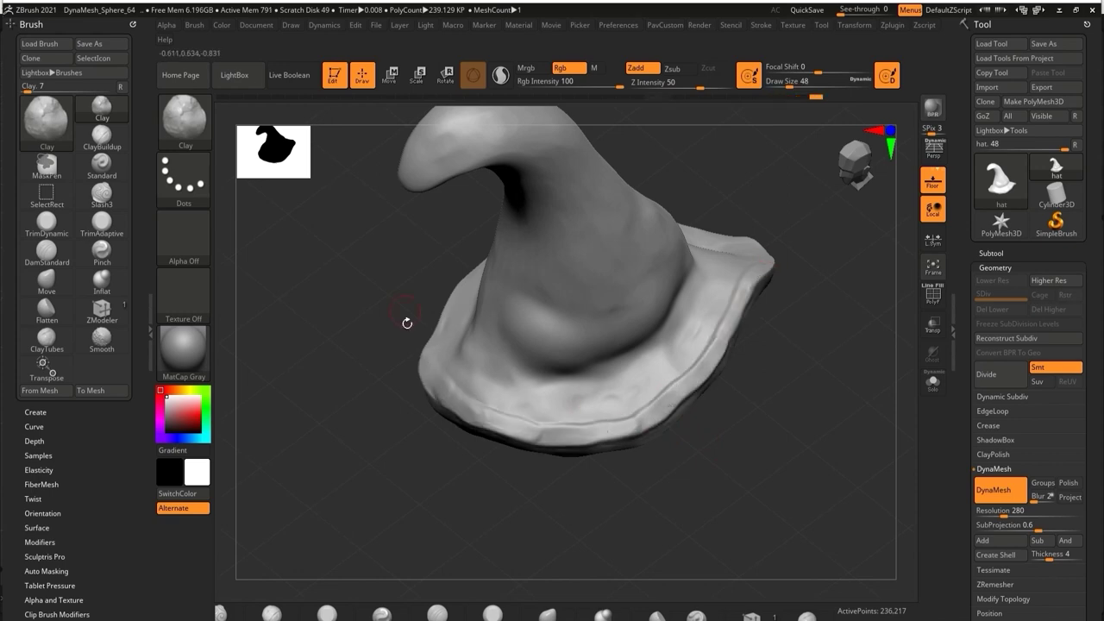
Step: Build a raised hem along the hat's brim with Clay at draw size 48 and smooth it with hPolish
left_click_drag(756, 304, 575, 392)
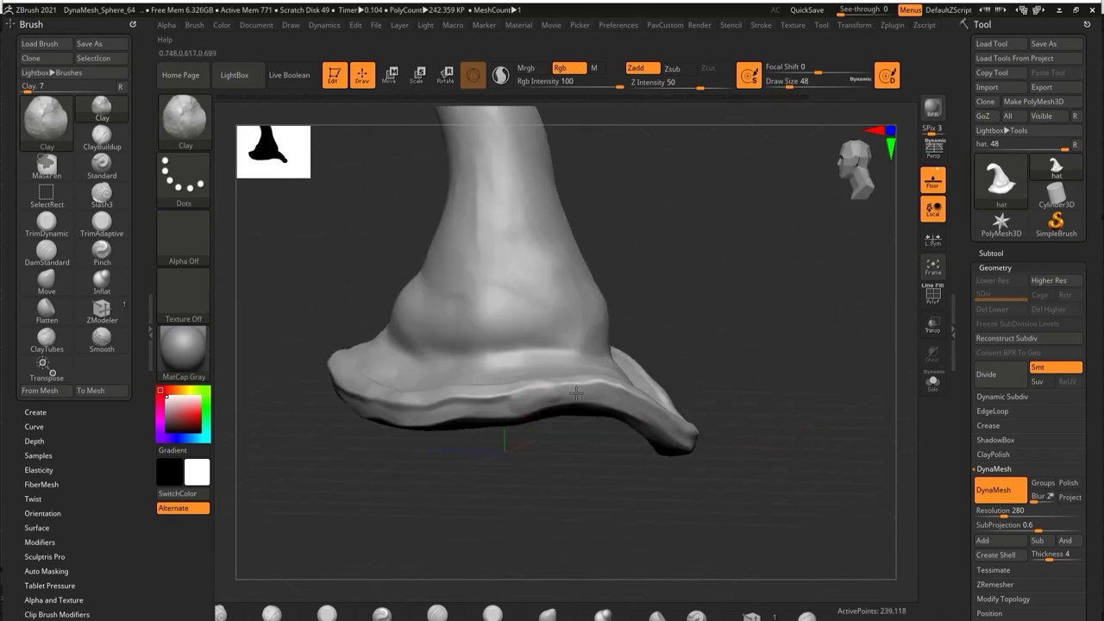
left_click_drag(776, 388, 689, 438)
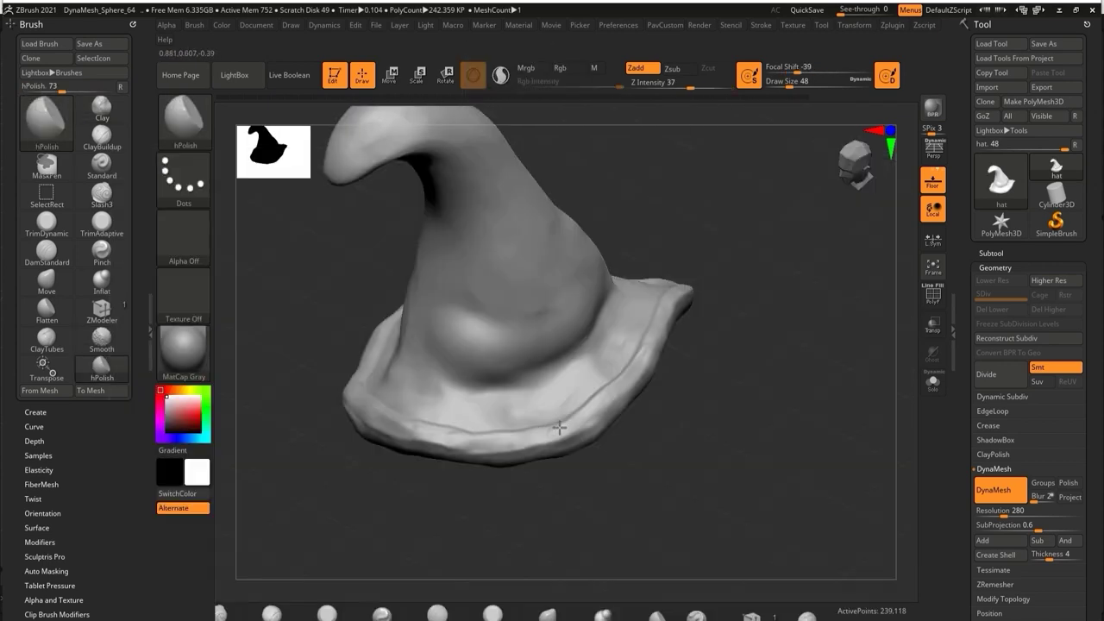
left_click_drag(558, 428, 550, 466)
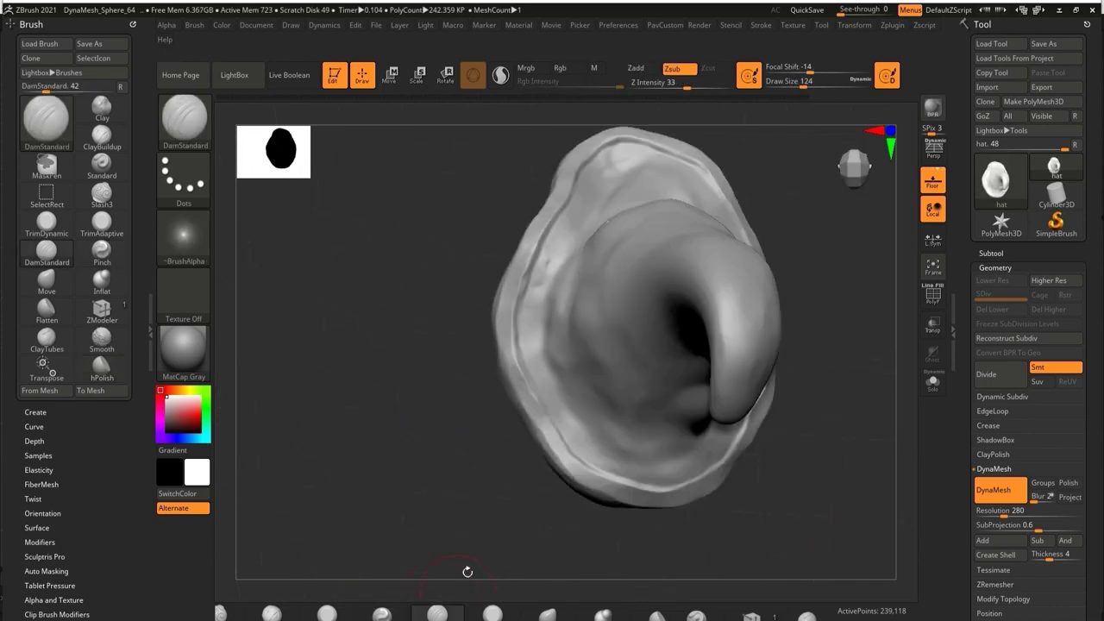
Step: Carve a seam line along the inside of the hat brim's hem with DamStandard at draw size 44
left_click_drag(469, 572, 531, 360)
left_click_drag(713, 151, 654, 317)
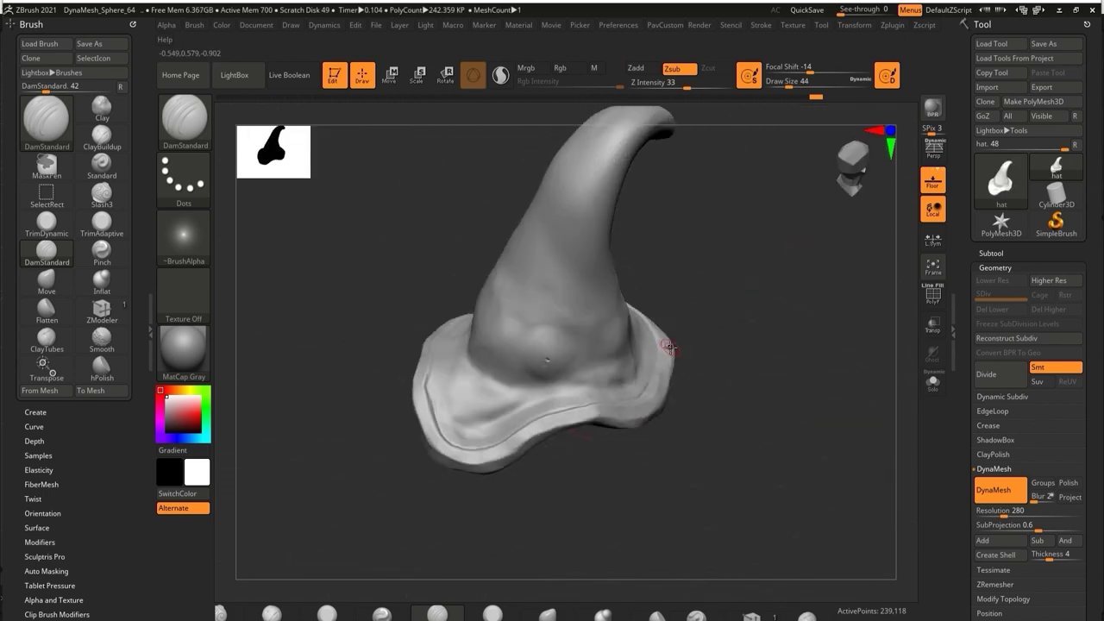
mouse_move(560, 290)
left_mouse_down()
mouse_move(363, 345)
mouse_move(387, 264)
mouse_move(690, 388)
mouse_move(672, 458)
mouse_move(660, 448)
left_mouse_up()
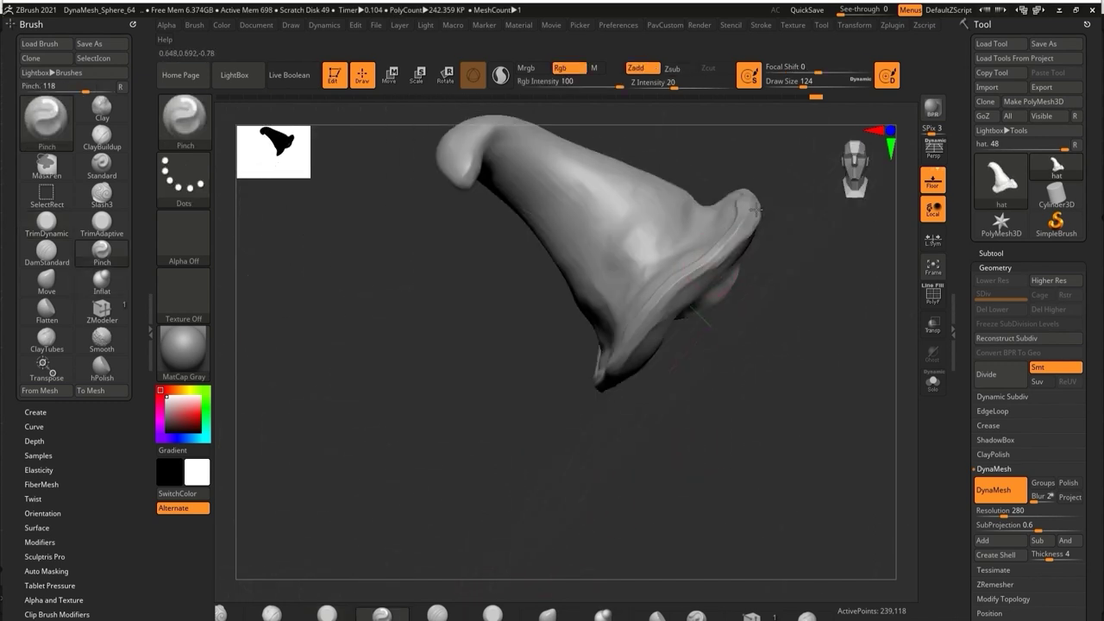
Step: Sharpen the hat brim's edge with the Pinch brush and cut across the hat with the TrimCurve brush
left_click_drag(755, 208, 796, 285)
mouse_move(798, 407)
left_mouse_down()
mouse_move(756, 406)
mouse_move(721, 443)
left_mouse_up()
key("b")
key("t")
key("c")
mouse_move(595, 384)
left_mouse_down("ctrl+shift")
mouse_move(707, 509)
mouse_move(682, 345)
mouse_move(716, 380)
left_mouse_up("ctrl+shift")
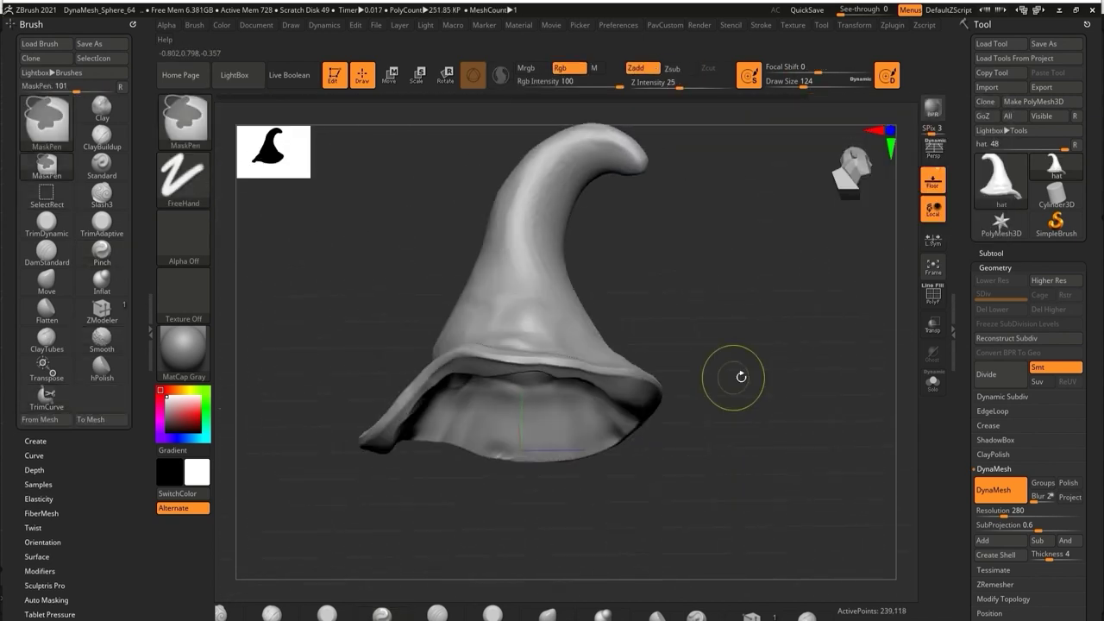
Step: Set up the hat as two subtools and activate the move gizmo on the hat1 subtool
mouse_move(753, 326)
left_mouse_down()
mouse_move(754, 362)
mouse_move(632, 380)
mouse_move(796, 387)
mouse_move(816, 350)
mouse_move(613, 348)
mouse_move(485, 505)
mouse_move(517, 414)
mouse_move(585, 308)
left_mouse_up()
left_click_drag(719, 363, 788, 393)
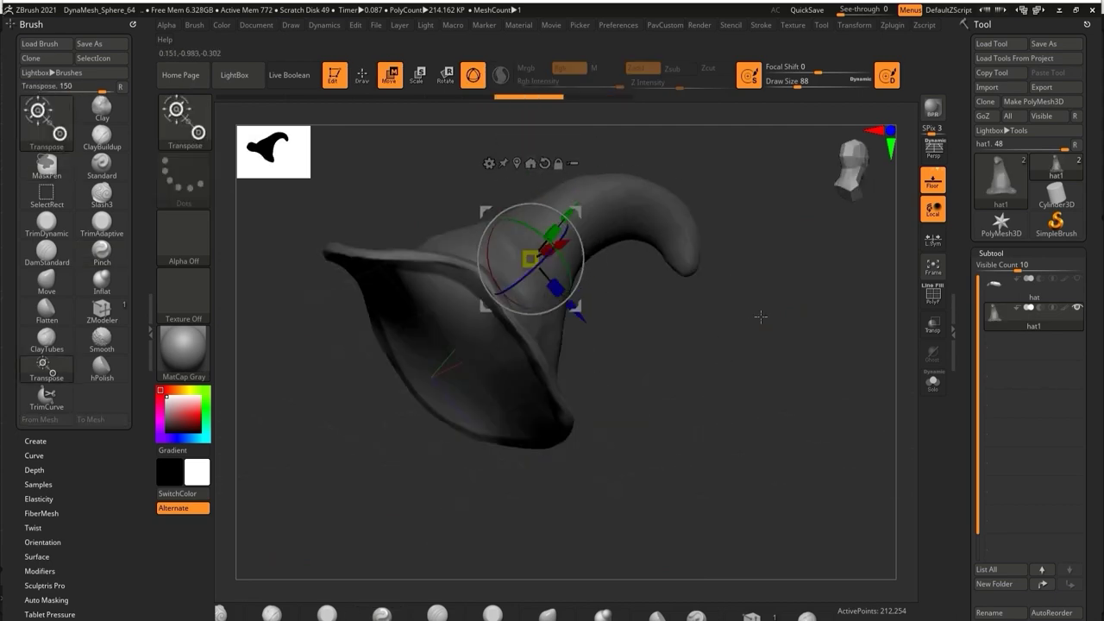
Step: Update the DynaMesh of the hat1 subtool and open its deformation settings
key("ctrl")
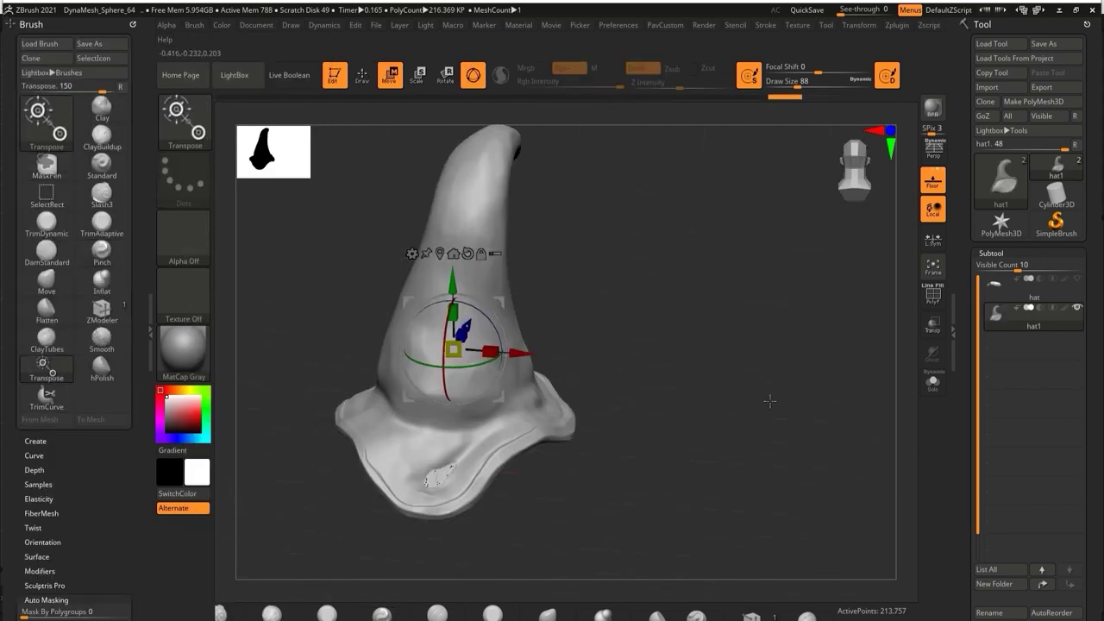
left_click_drag(552, 535, 896, 405)
scroll(1015, 506, "down", 5)
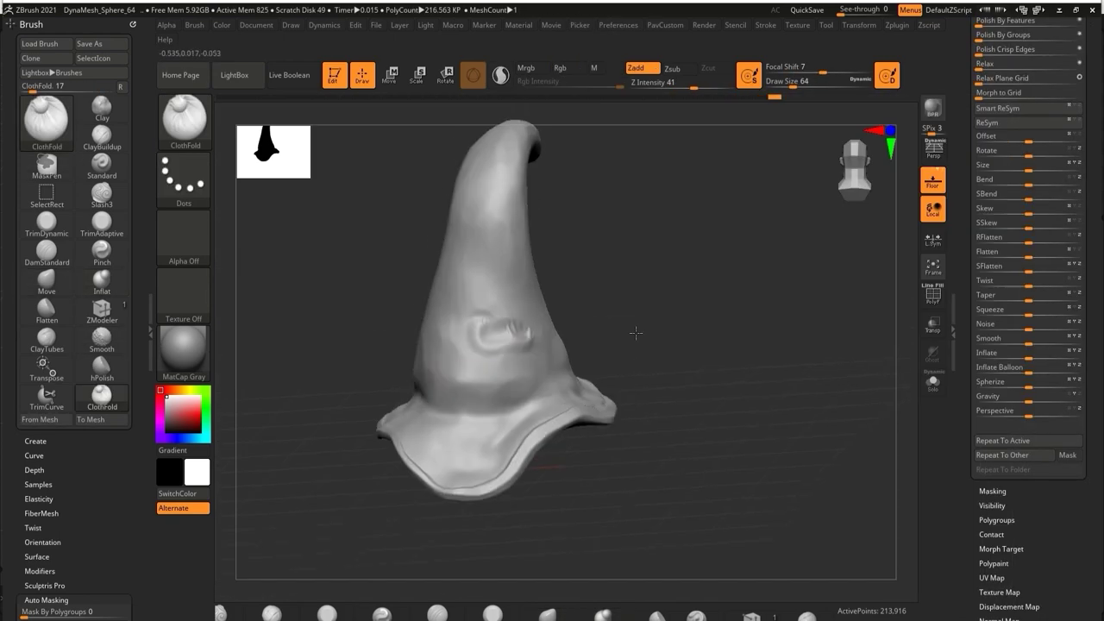
Step: Try the ClothNudge brush at draw size 352 on the hat's cone just above the brim
key("b")
left_click(507, 344)
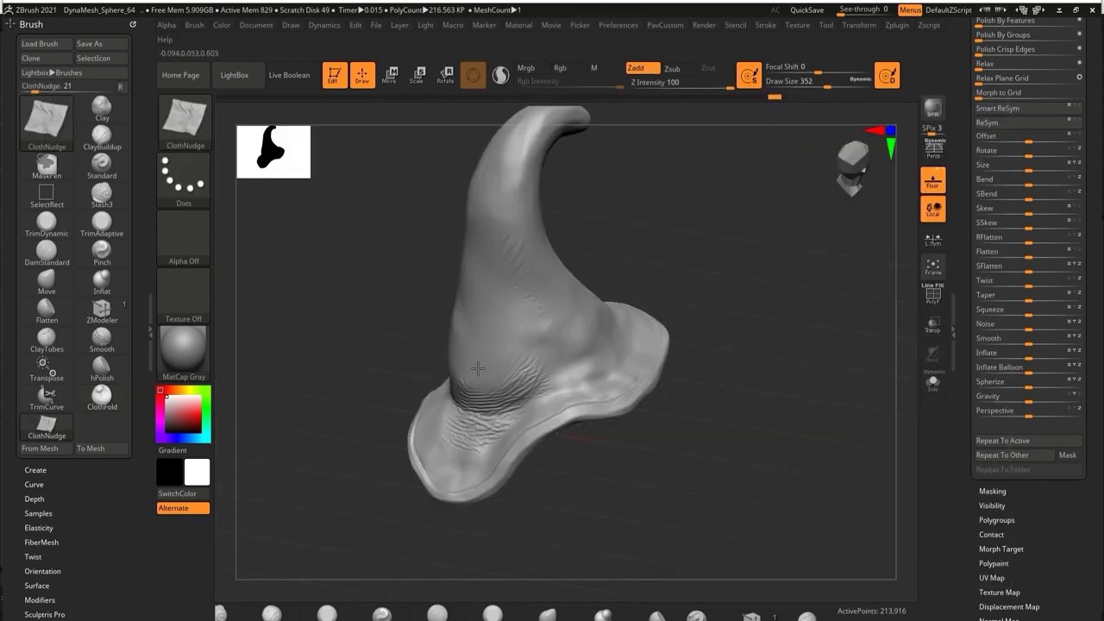
left_click_drag(690, 379, 757, 371)
Step: Load the ClothFolds4_TomatoVFX brush and stamp cloth folds all around the hat's cone at Z intensity 26
key("b")
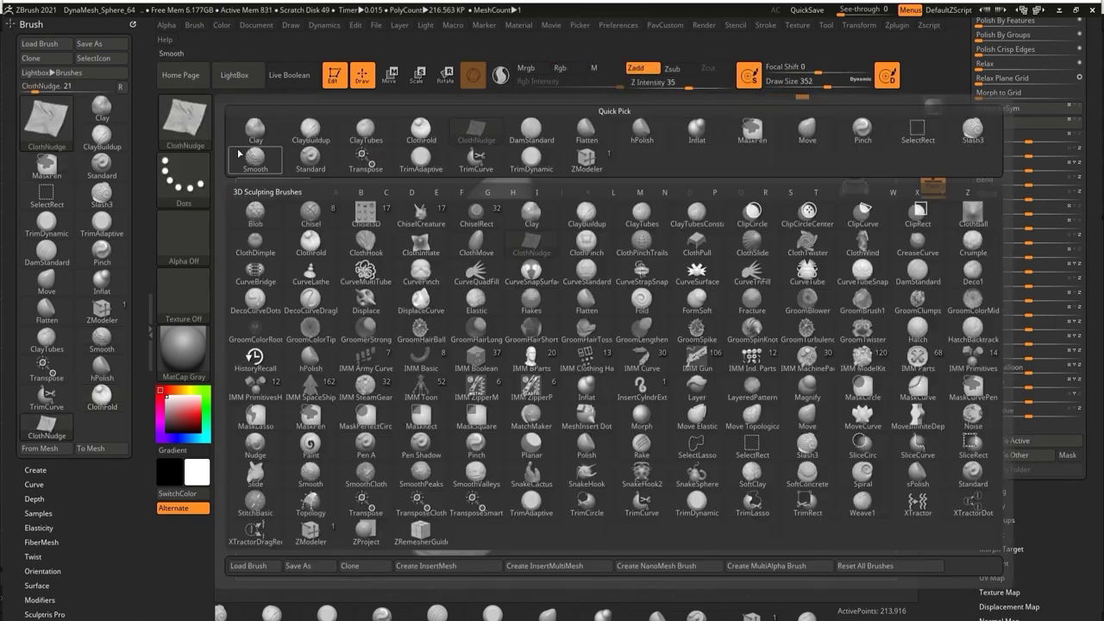
key("comma")
double_click(310, 230)
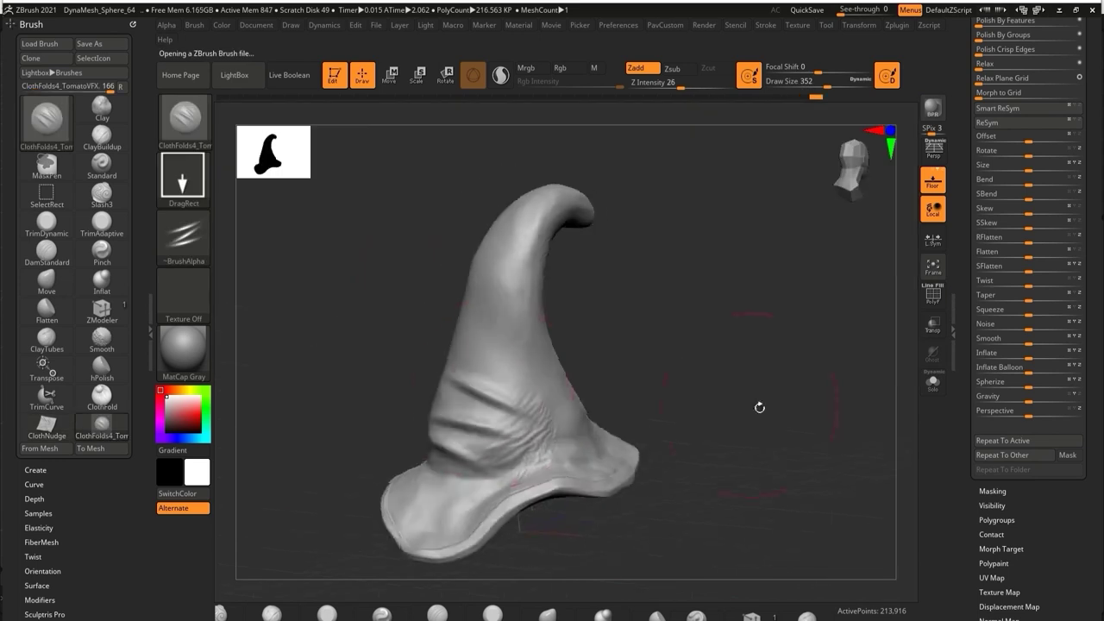
mouse_move(549, 349)
left_mouse_down()
mouse_move(641, 387)
mouse_move(595, 371)
mouse_move(525, 291)
mouse_move(549, 347)
mouse_move(688, 380)
left_mouse_up()
left_click_drag(676, 420, 707, 383)
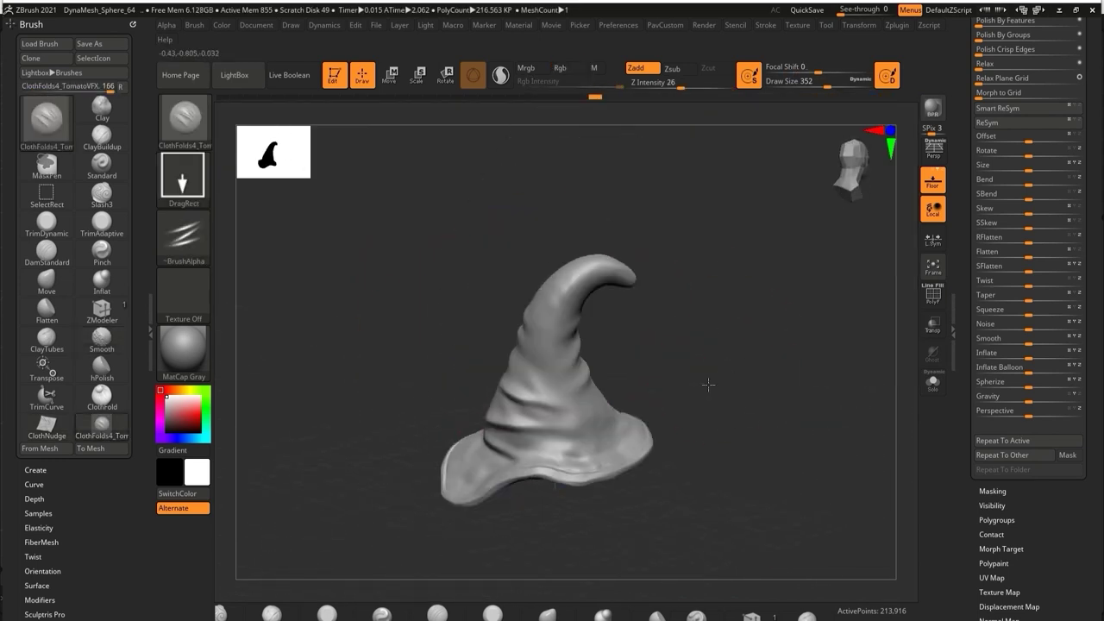
left_click_drag(524, 289, 682, 374)
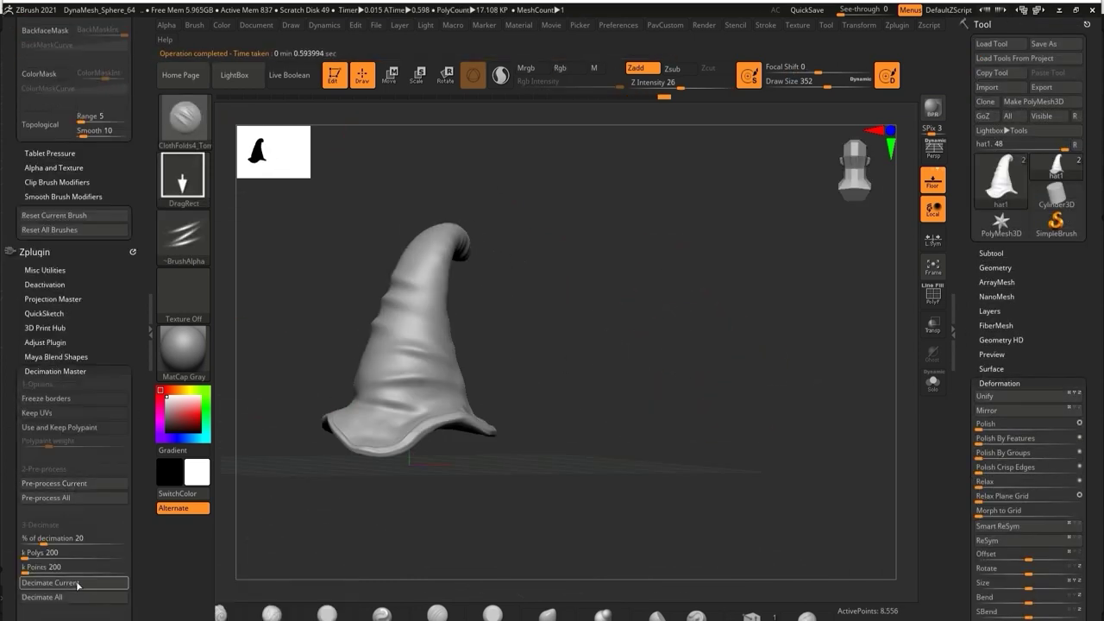
Step: Decimate the hat to 20% with Decimation Master, and in Blender move it onto the pole's lower branch
left_click(78, 584)
left_click_drag(595, 483, 636, 498)
left_click_drag(671, 441, 655, 423)
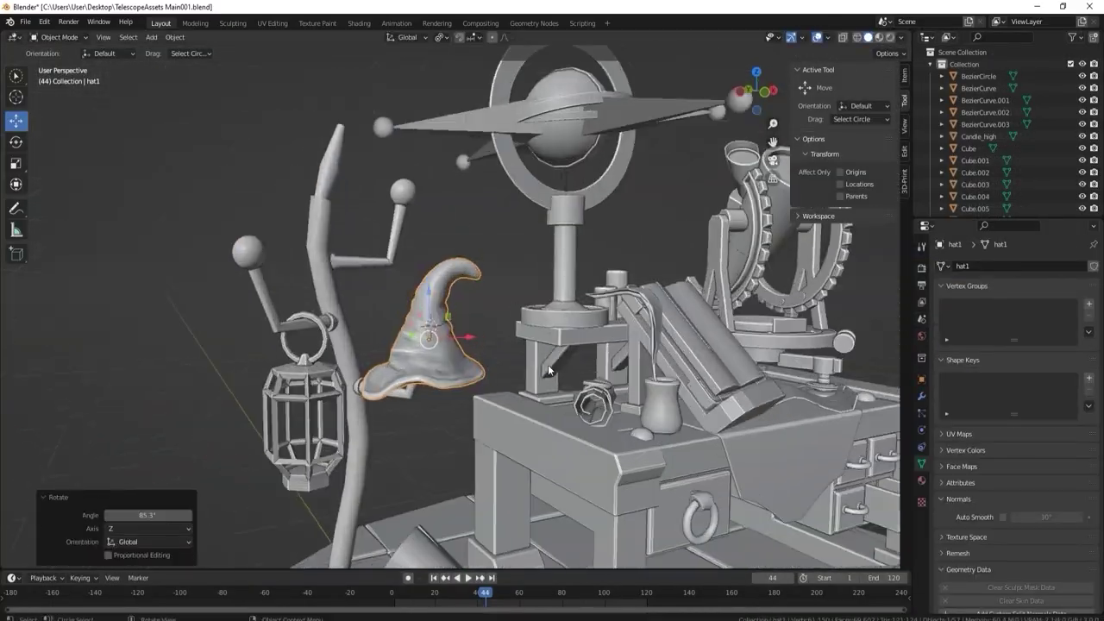
key("g")
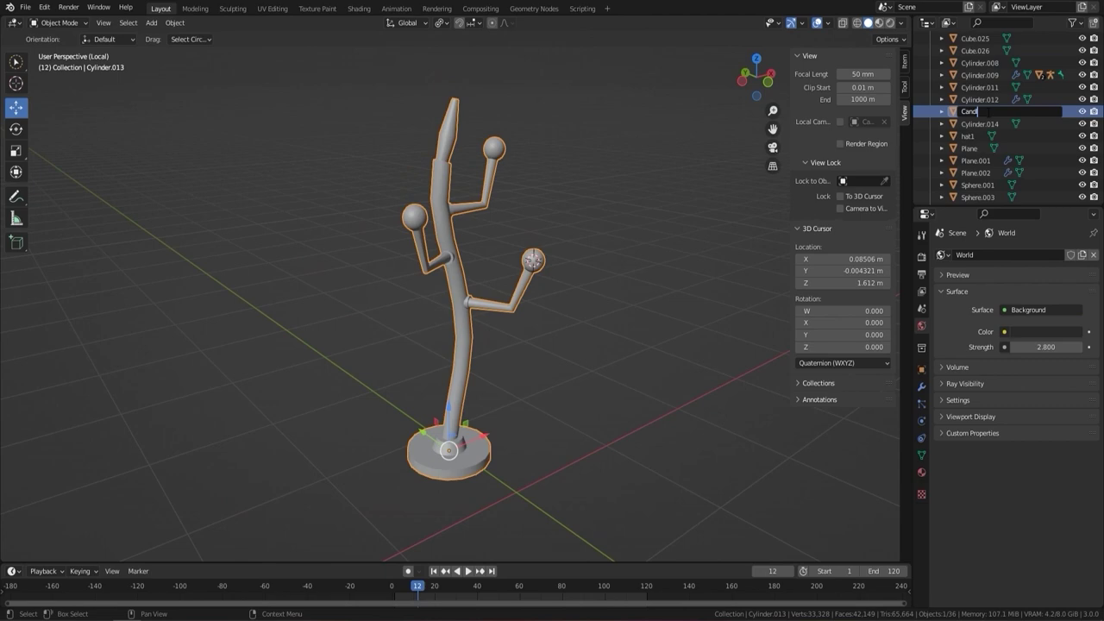
Step: Create a new collection in the outliner and name it Scene Props
right_click(964, 51)
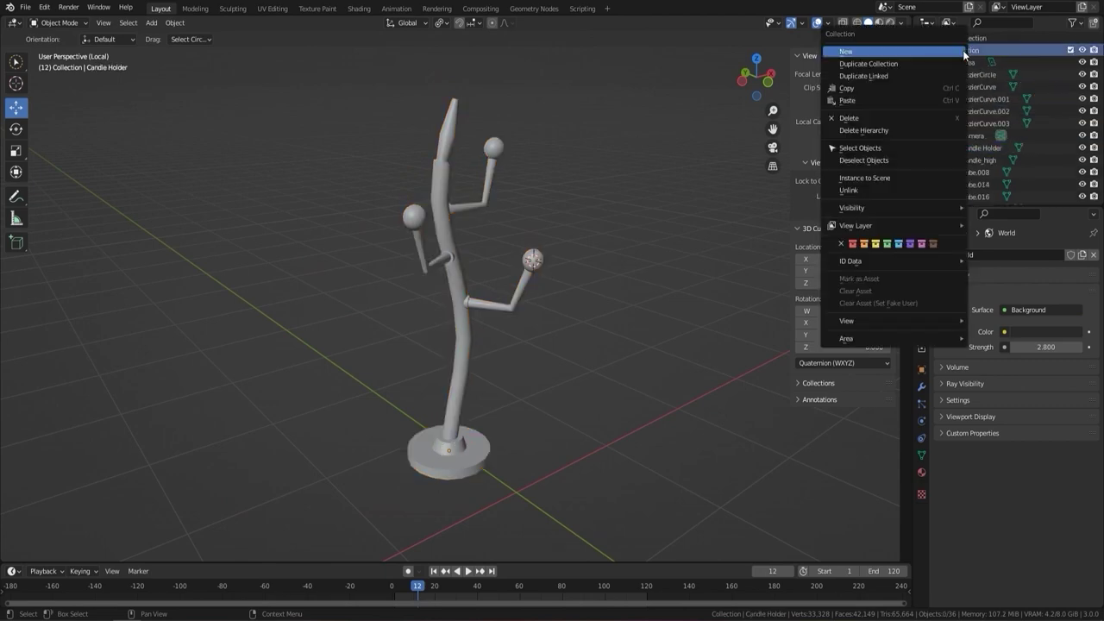
left_click(964, 52)
double_click(970, 62)
type("Scene Props")
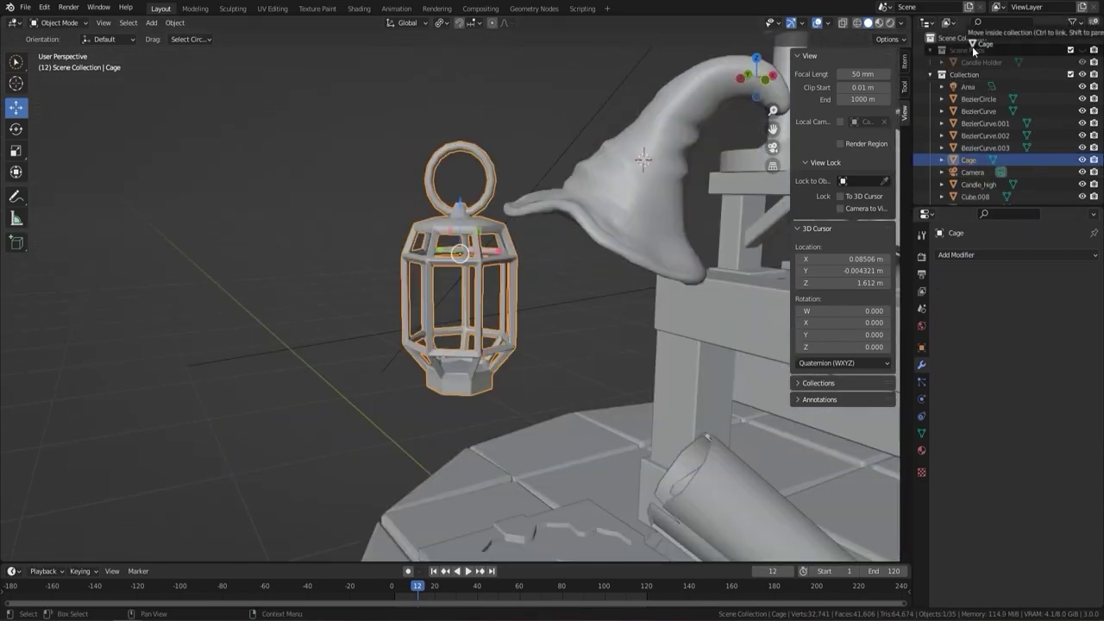
Step: Move the Cage, the globe's BezierCircle.001 ring and the candles into the Scene Props collection
left_click_drag(973, 52, 967, 50)
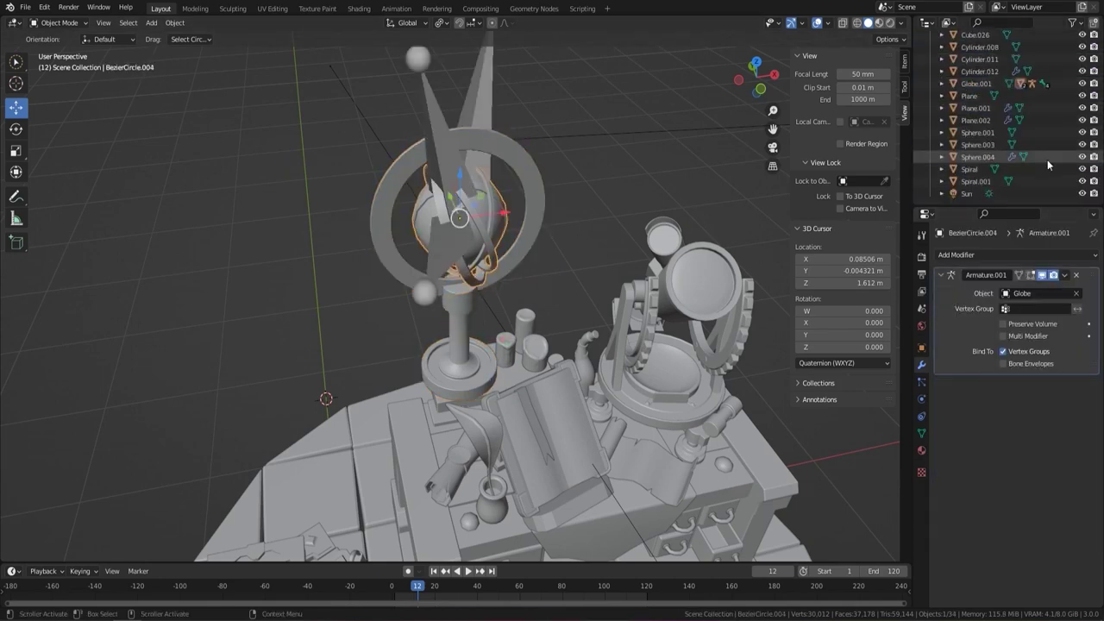
scroll(1047, 160, "up", 1)
left_click(1008, 111)
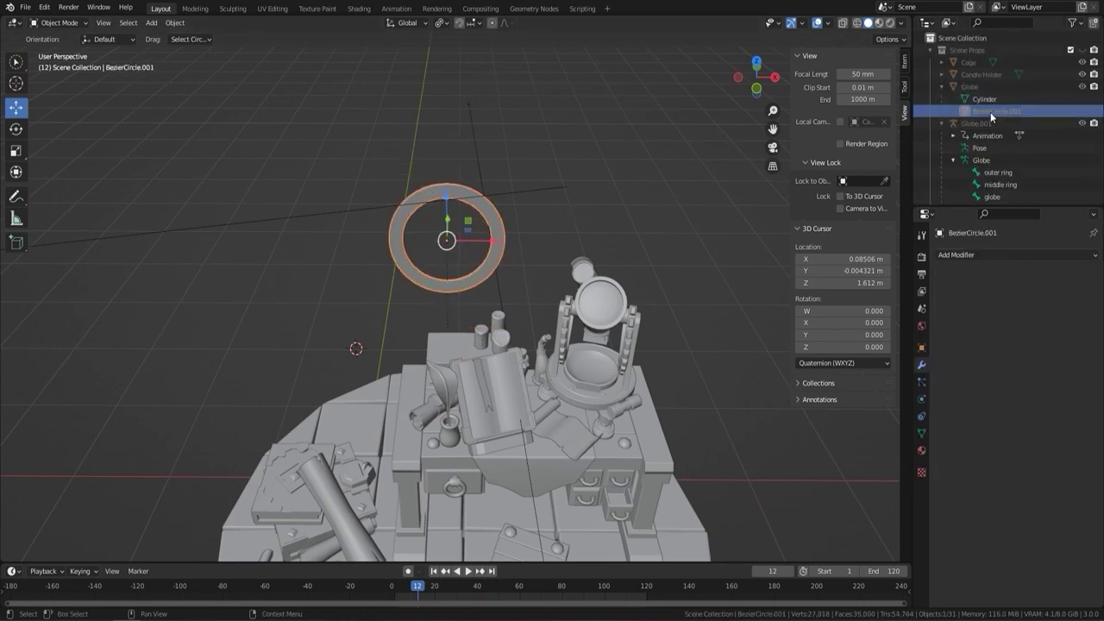
left_click_drag(990, 112, 1007, 89)
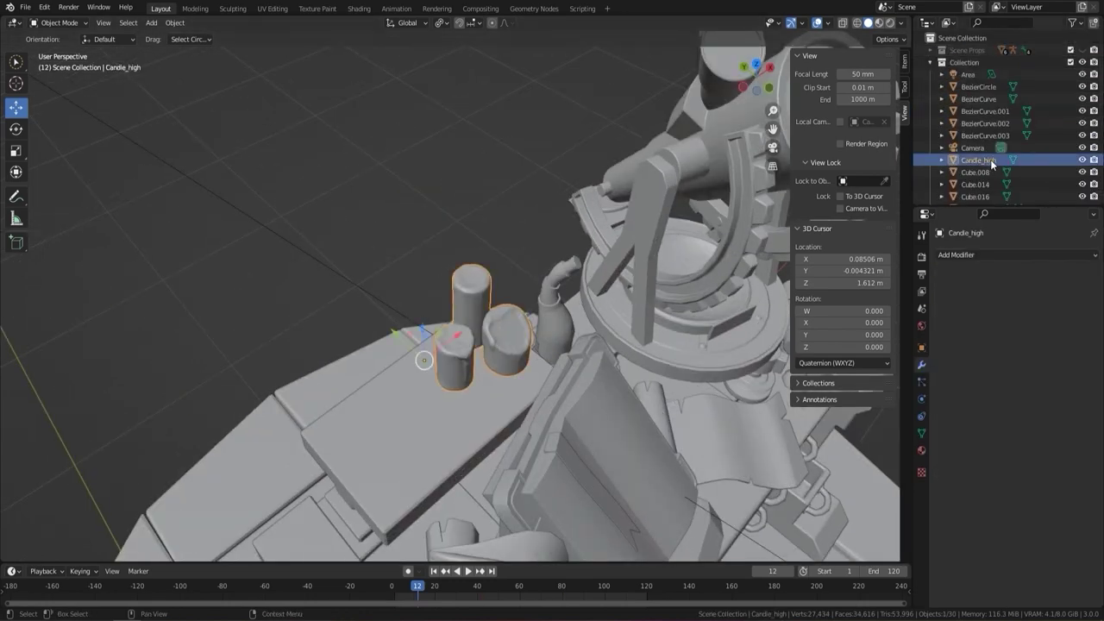
right_click(387, 288)
left_click(387, 288)
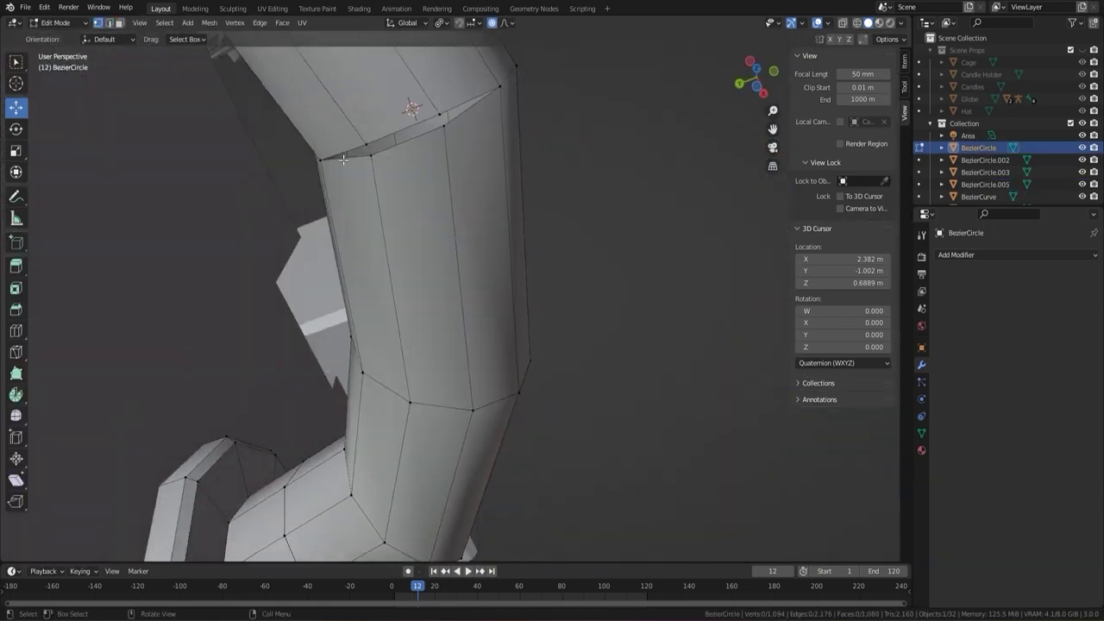
Step: Delete a spare drawer ring handle and move the Book Holder into the Scene Props collection
right_click(608, 213)
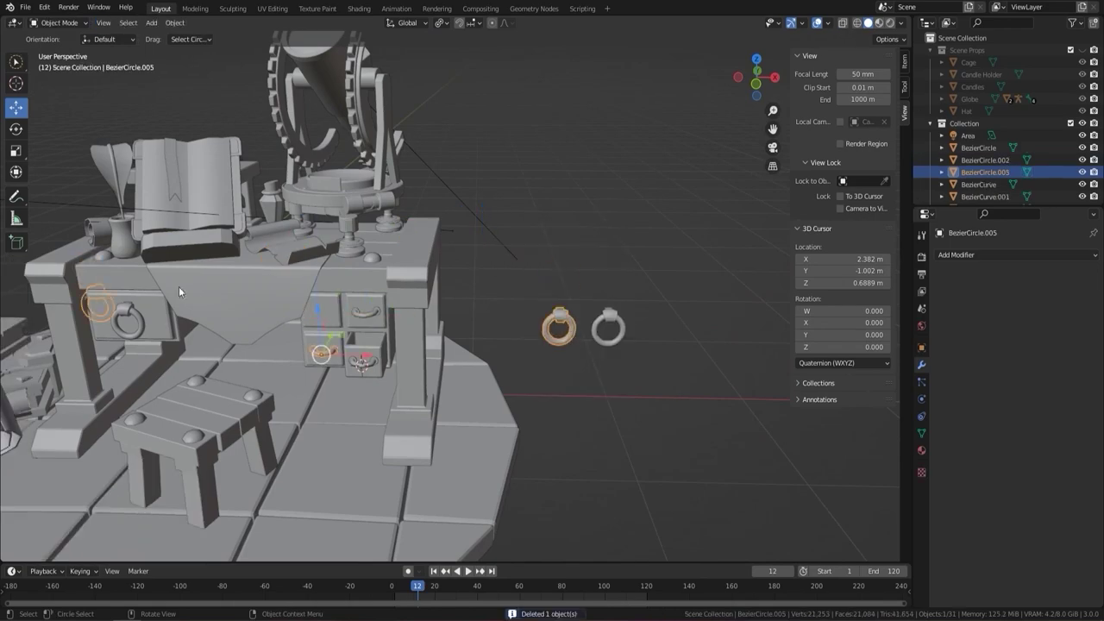
left_click(649, 320, "shift")
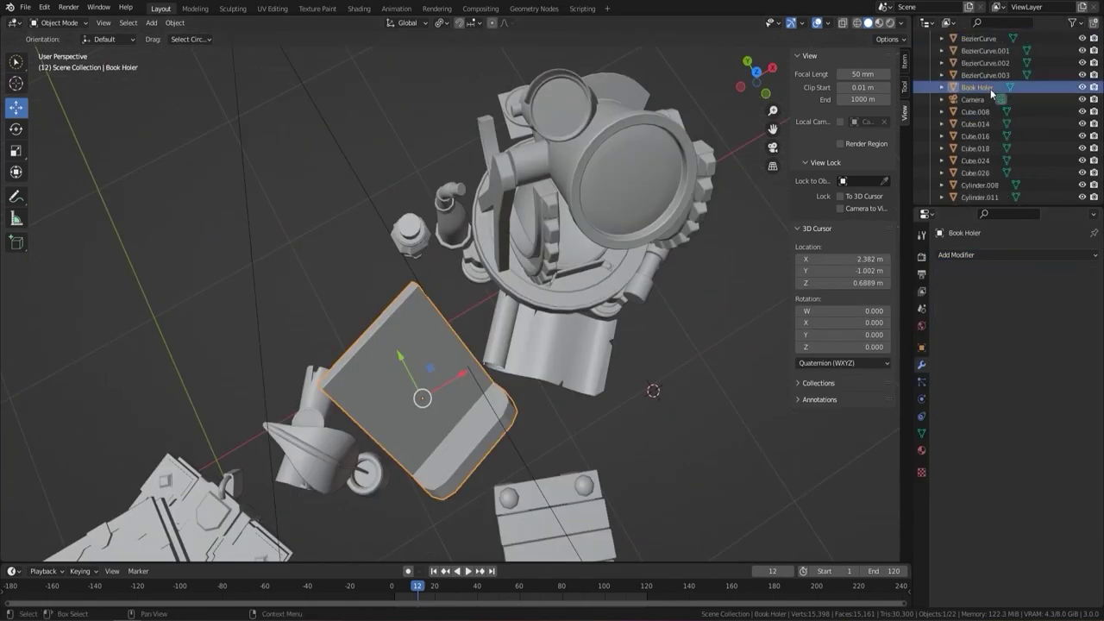
scroll(990, 88, "up", 2)
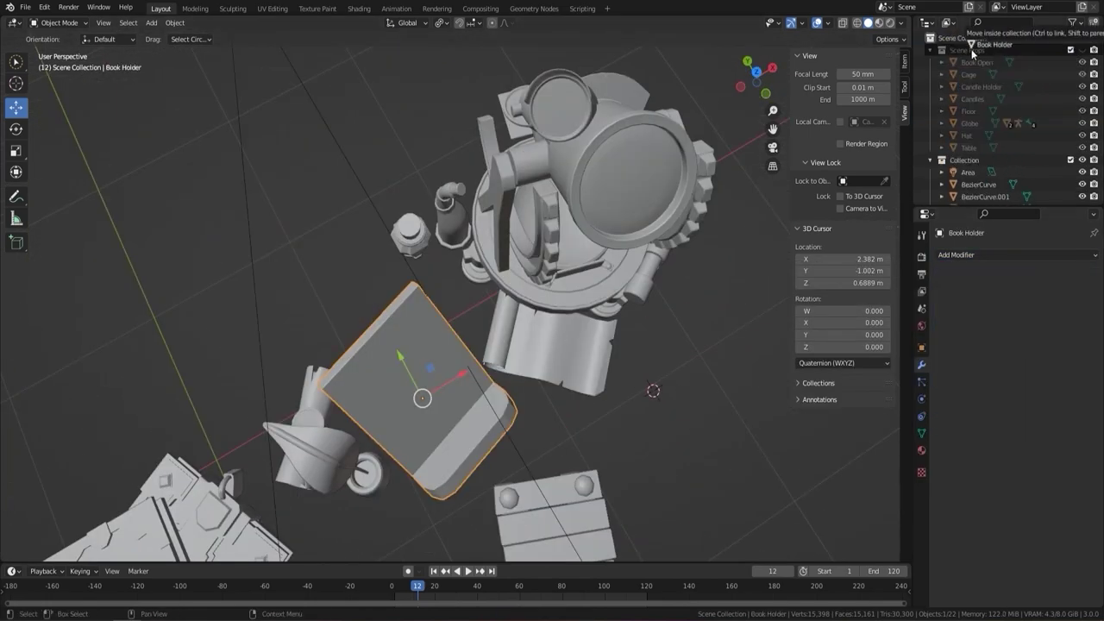
Step: Shade the quill and its ink pot smooth and rename the object as Ink & Quill
left_click(983, 124)
key("KP_Decimal")
scroll(587, 345, "down", 3)
right_click(612, 336)
left_click(612, 336)
scroll(550, 341, "down", 3)
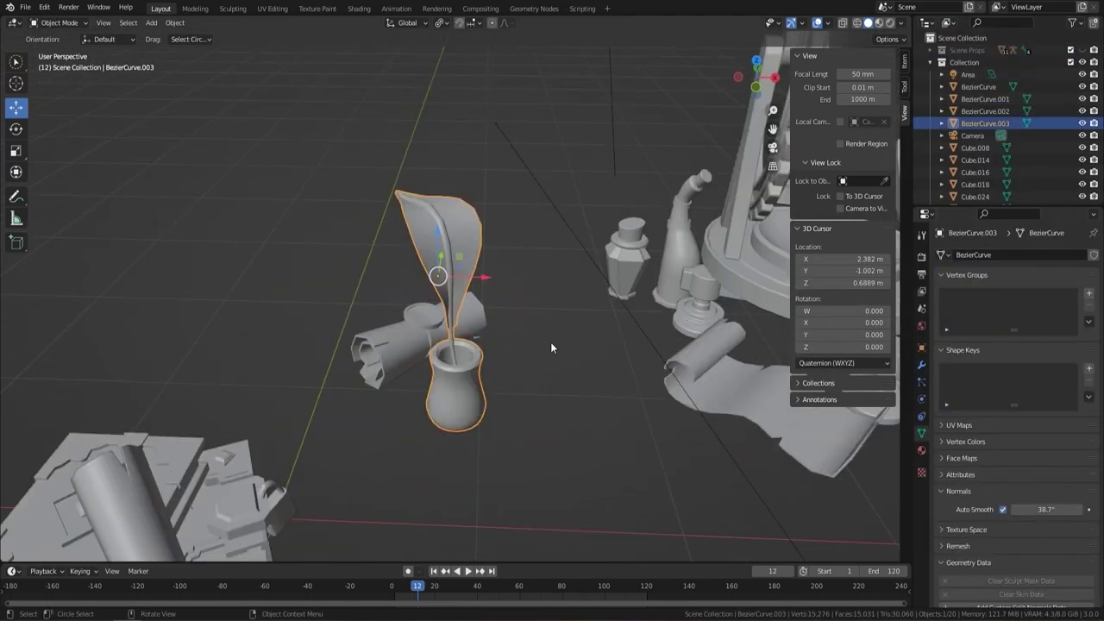
double_click(983, 124)
type("Ink &")
Step: Rename the small rolled scroll Cylinder.011 as Scroll with Emblem
scroll(418, 360, "down", 4)
scroll(983, 121, "down", 3)
left_click(972, 116)
type("Scroll")
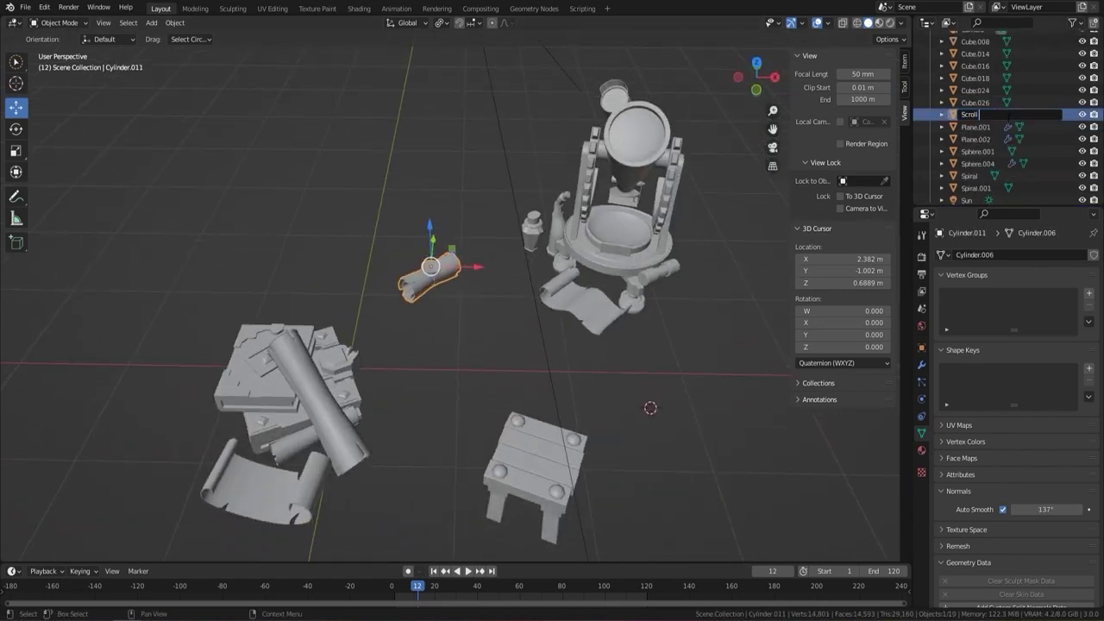
type(" with Emblem")
key("Return")
Step: Rename the parchment curled at both ends, beside the book stack, as Parchment Double
key("KP_Decimal")
middle_click_drag(518, 345, 393, 380)
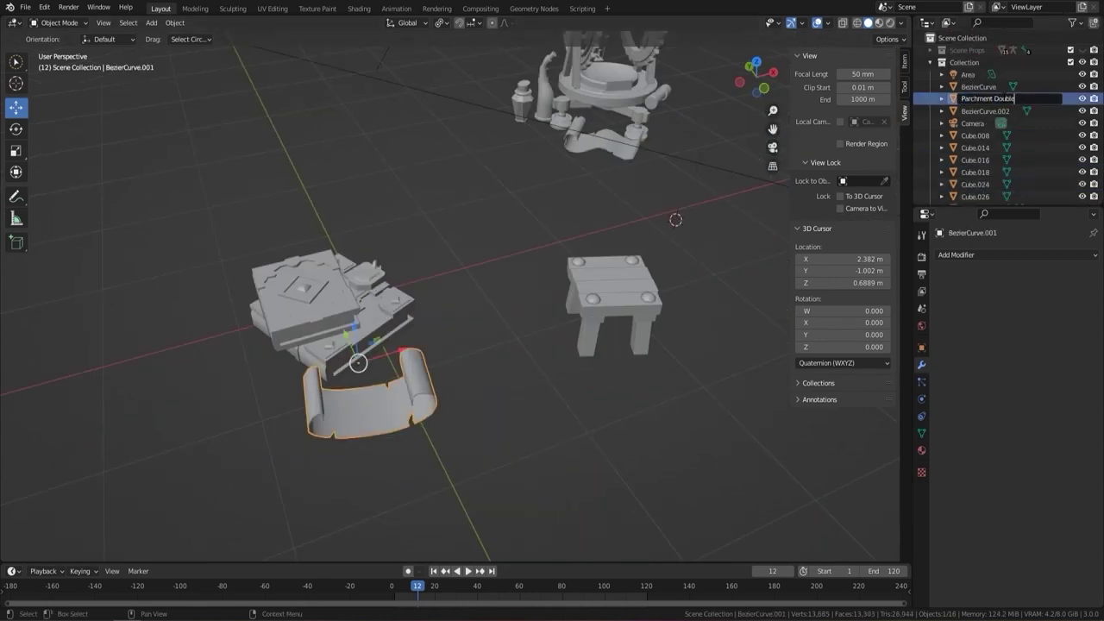
Step: Rename the curved-neck bottle as Potion Round and move it into the Scene Props collection
right_click(431, 274)
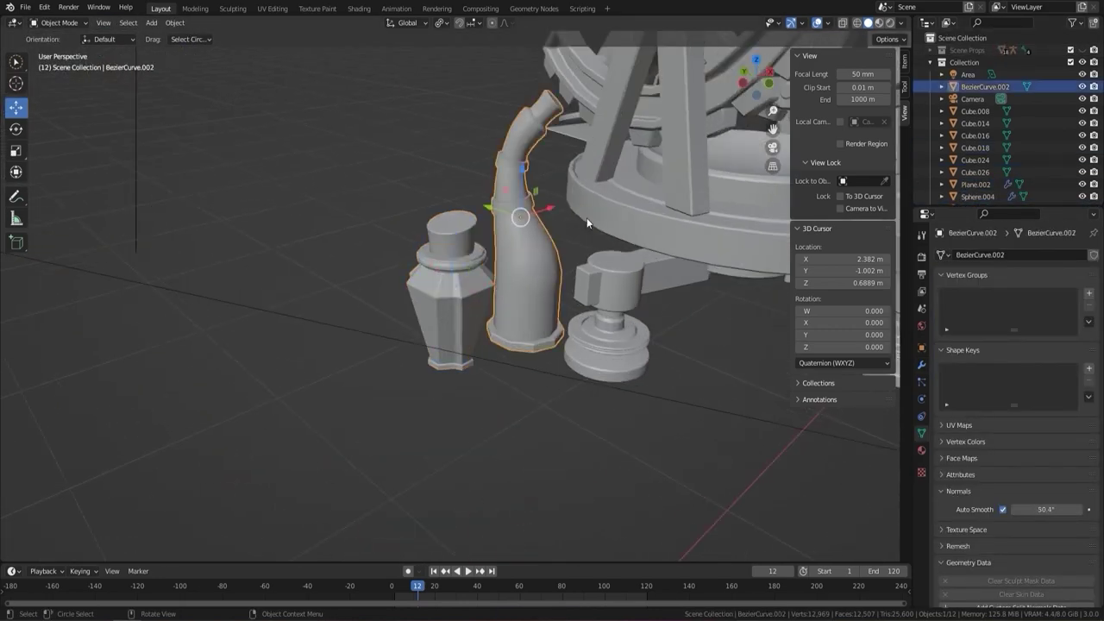
type("Potion Round")
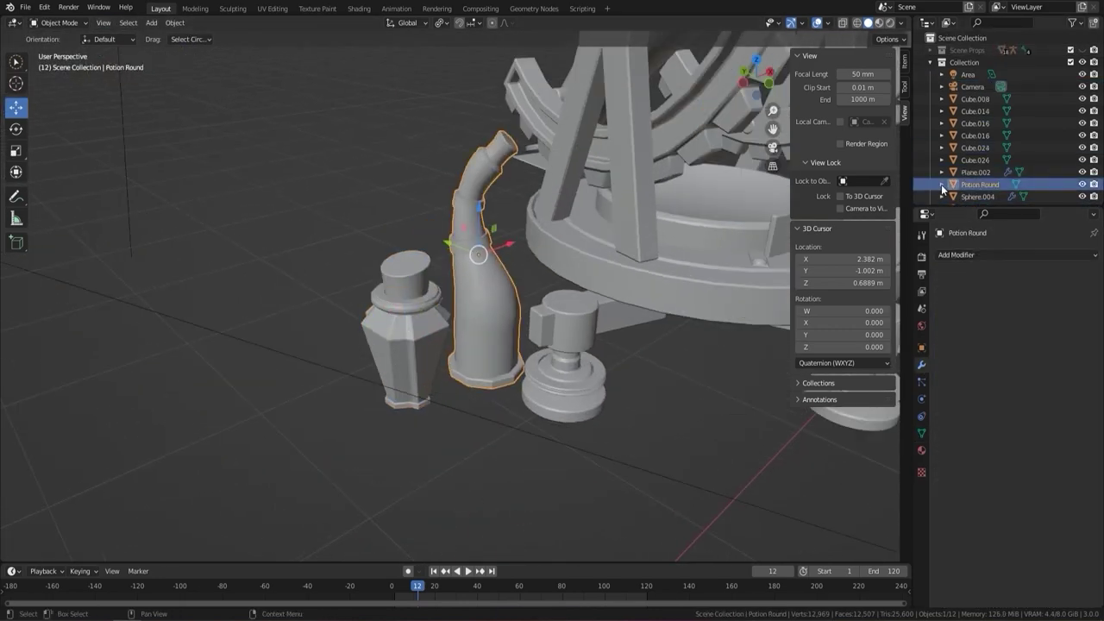
scroll(942, 189, "down", 1)
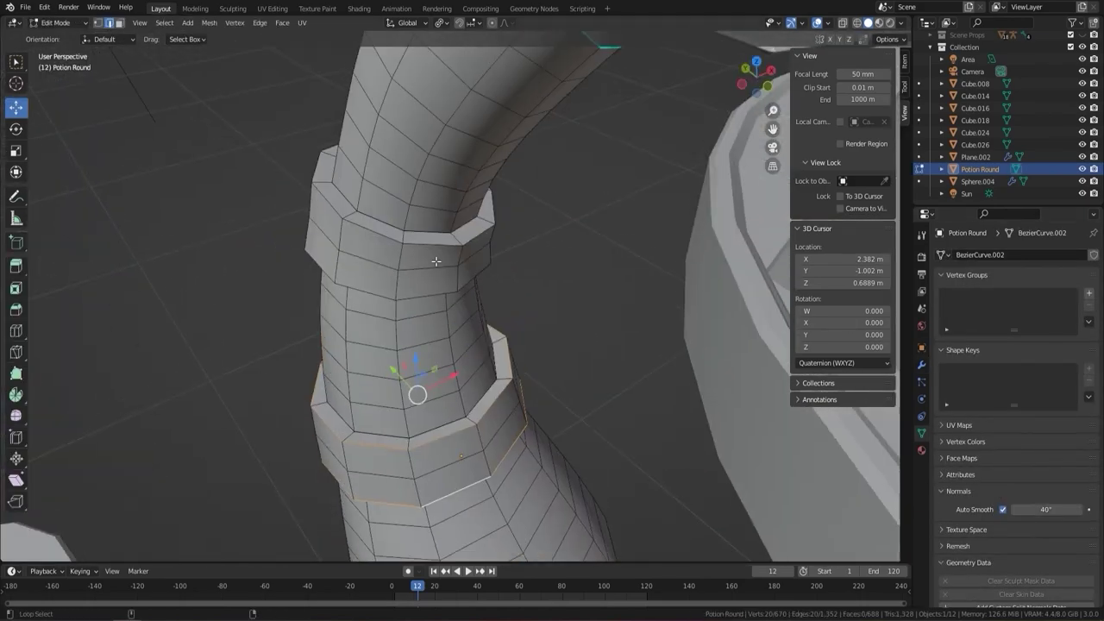
left_click_drag(980, 185, 979, 53)
Step: Mark the selected edges around the stepped ornament of Cube.026 as seams
left_click(566, 422)
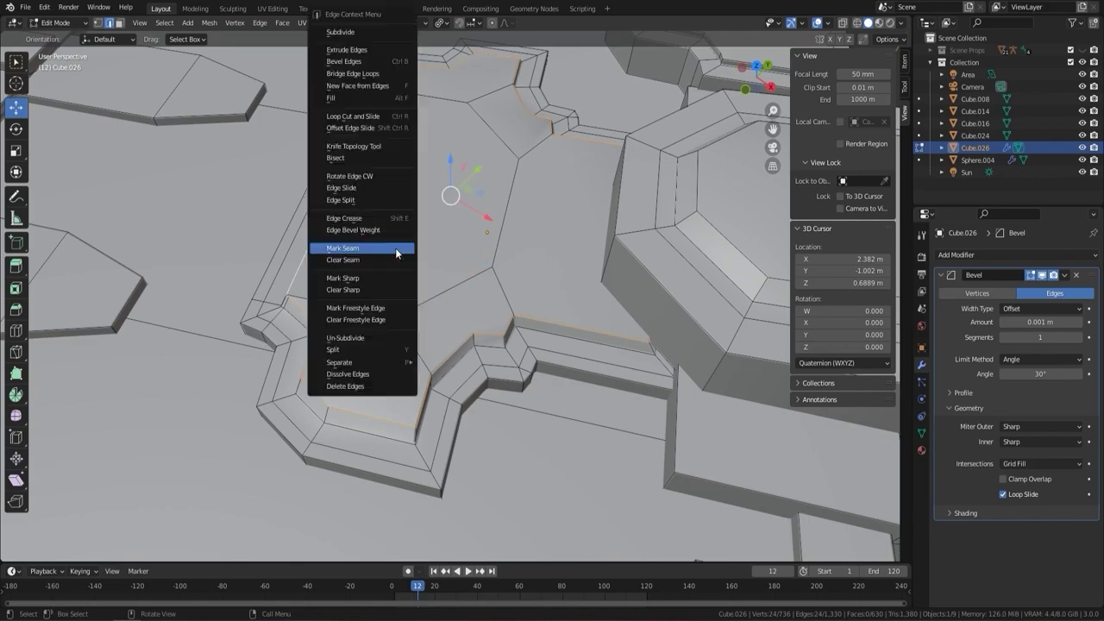
left_click(395, 247)
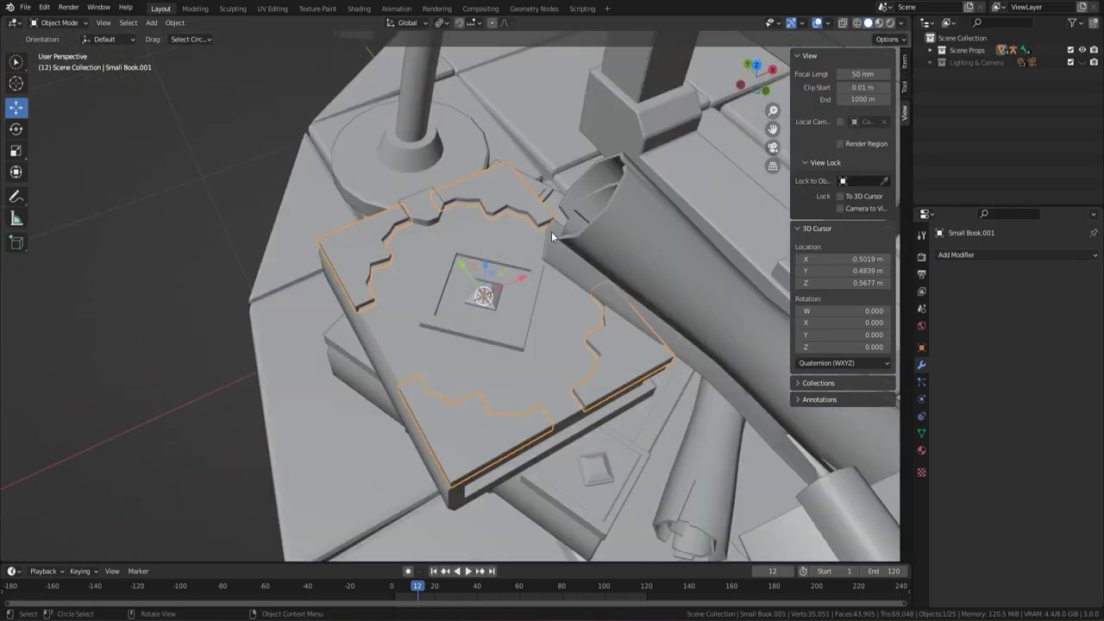
Step: Clean up the inner base faces of the lantern cage and the curved bar separated from the telescope
mouse_move(551, 231)
middle_mouse_down()
mouse_move(546, 280)
mouse_move(462, 344)
middle_mouse_up()
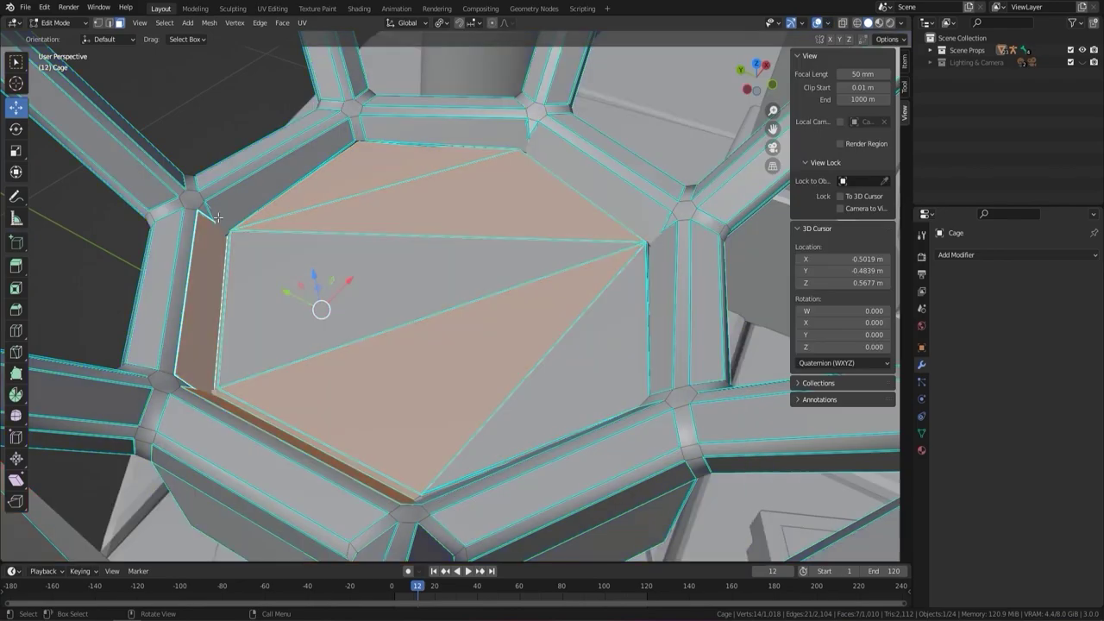
right_click(214, 279)
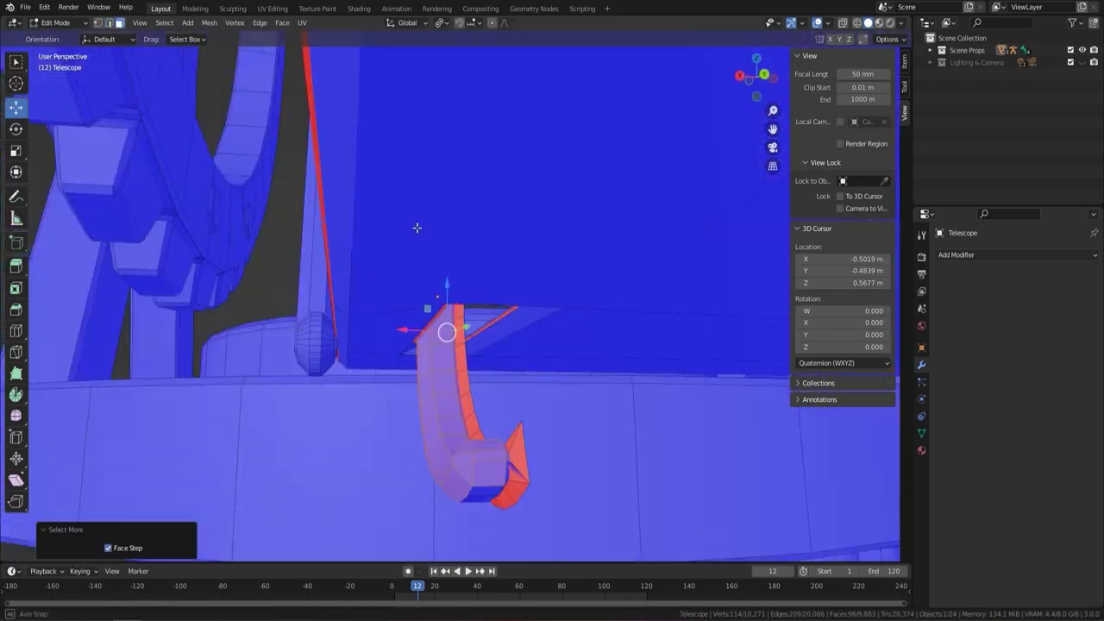
left_click(359, 191)
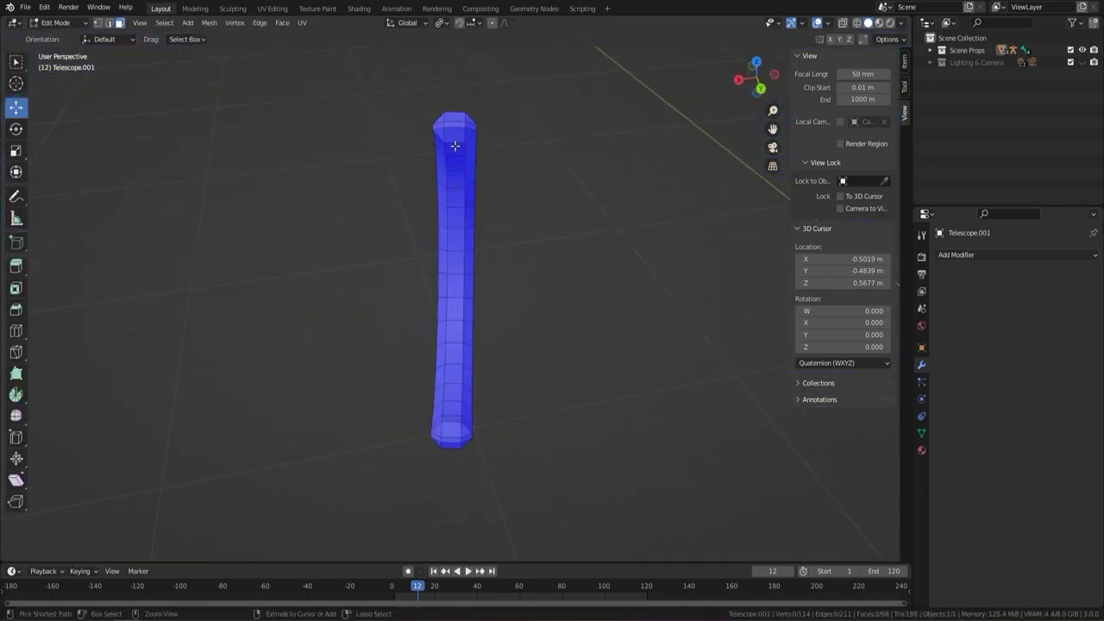
key("x")
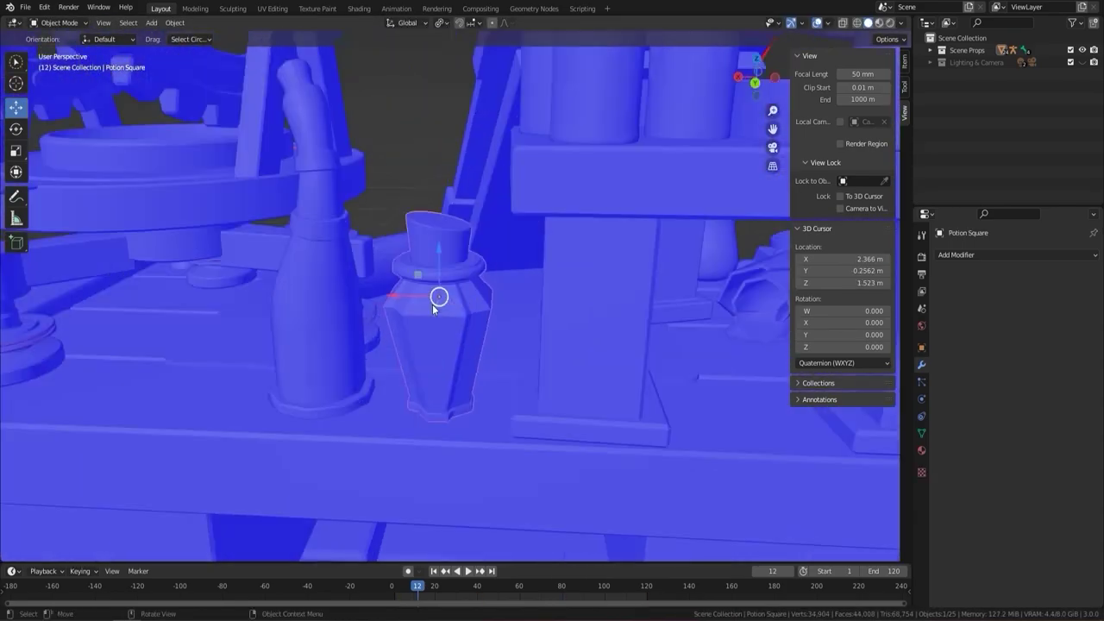
Step: Give the table a new material named Table & Stool and select the stacked books, parchment and scroll as the next group
left_click(25, 7)
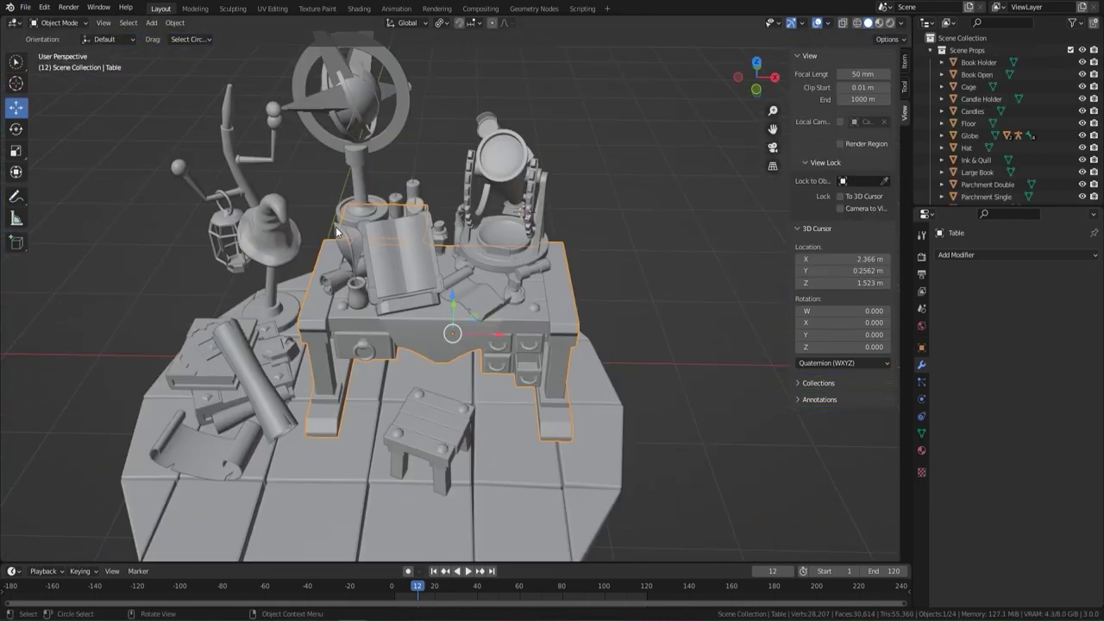
double_click(984, 258)
type("Table & Stool")
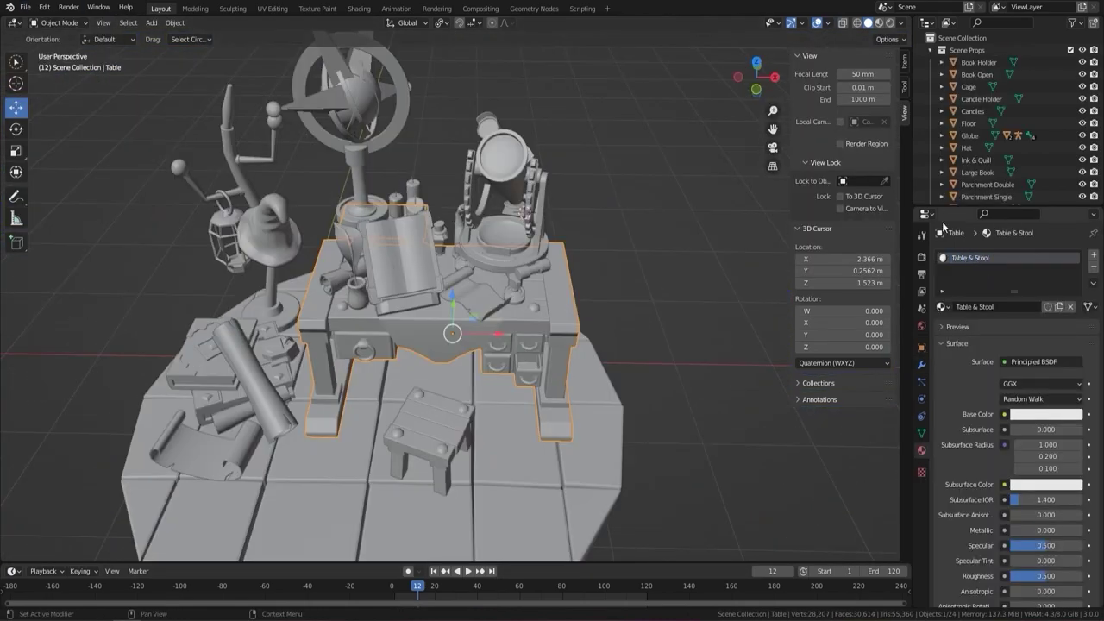
double_click(975, 257)
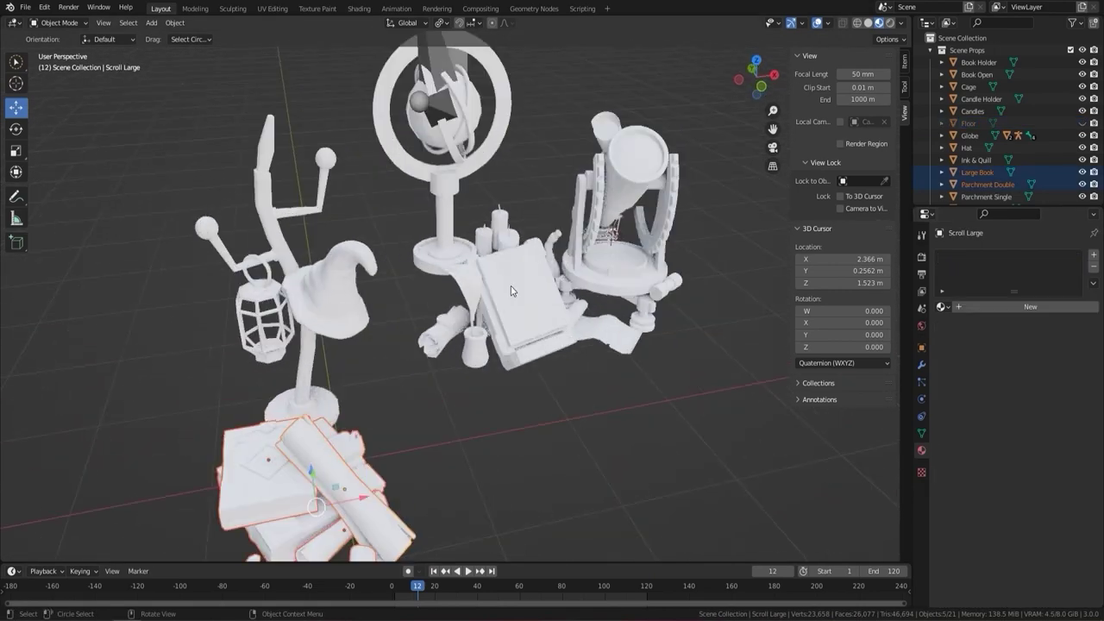
middle_click_drag(511, 290, 588, 267)
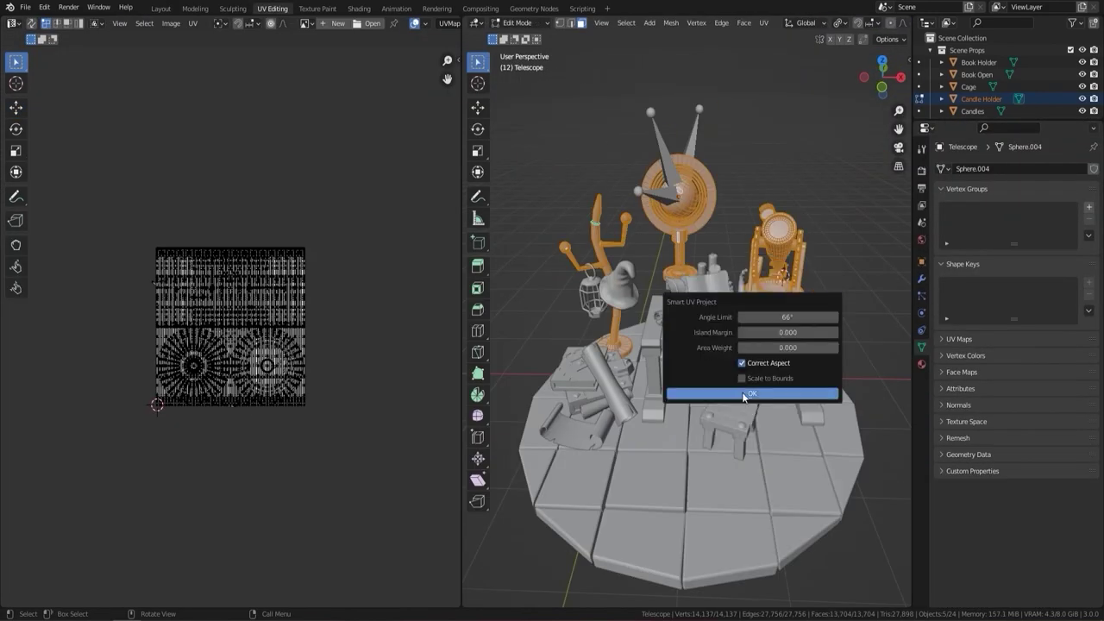
Step: Smart UV Project the telescope, globe and candle holder at a 66° angle limit, then pack their UV islands and those of the table and stool
left_click(743, 394)
left_click(192, 22)
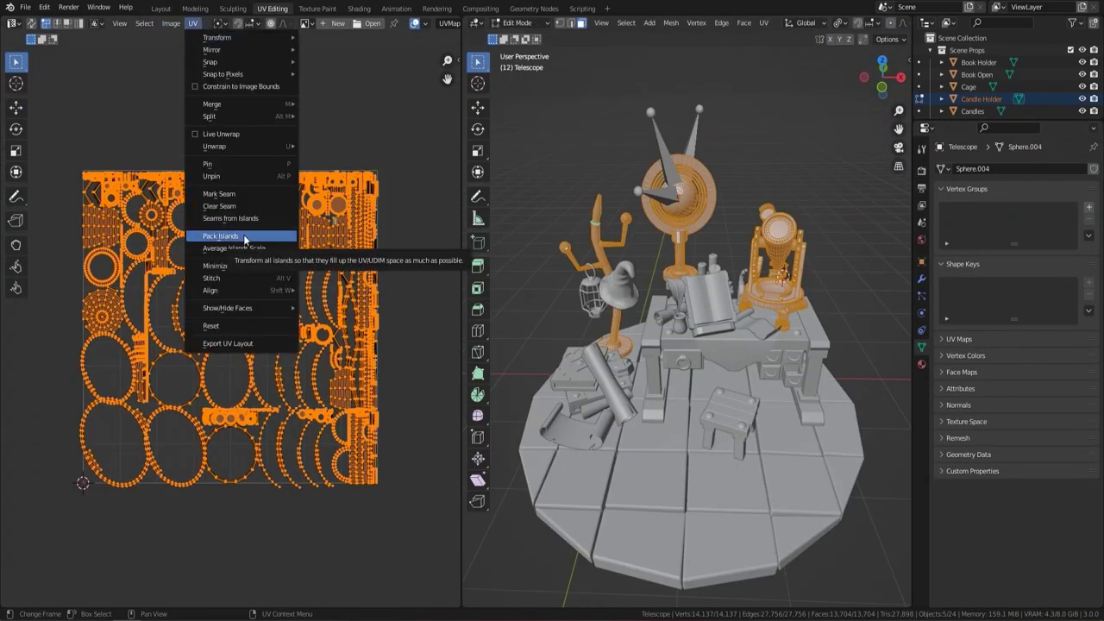
left_click(221, 236)
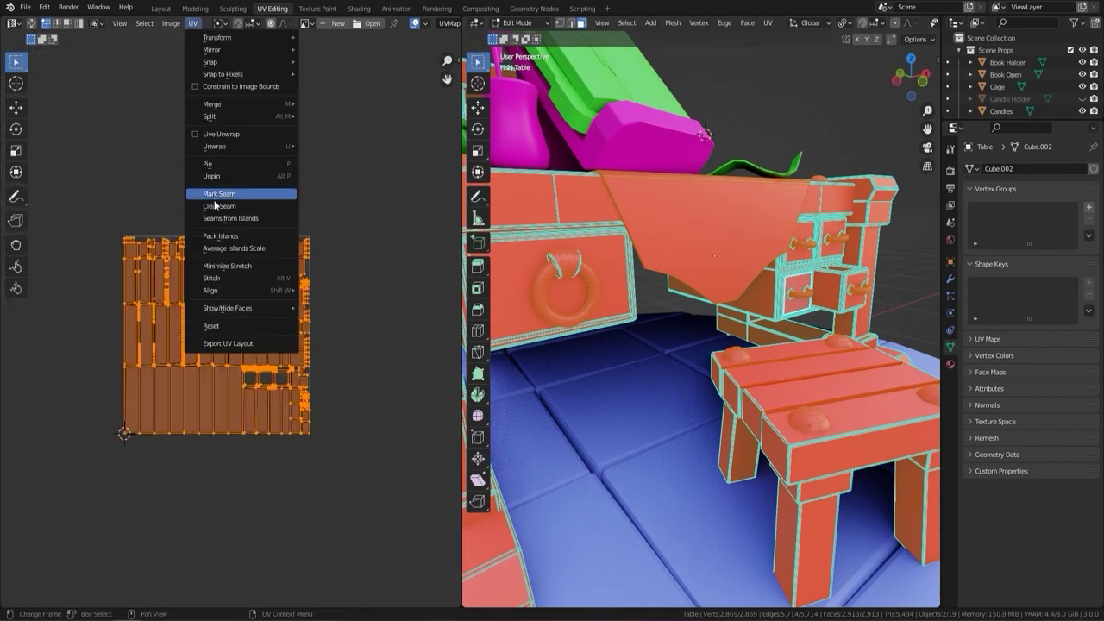
left_click(220, 238)
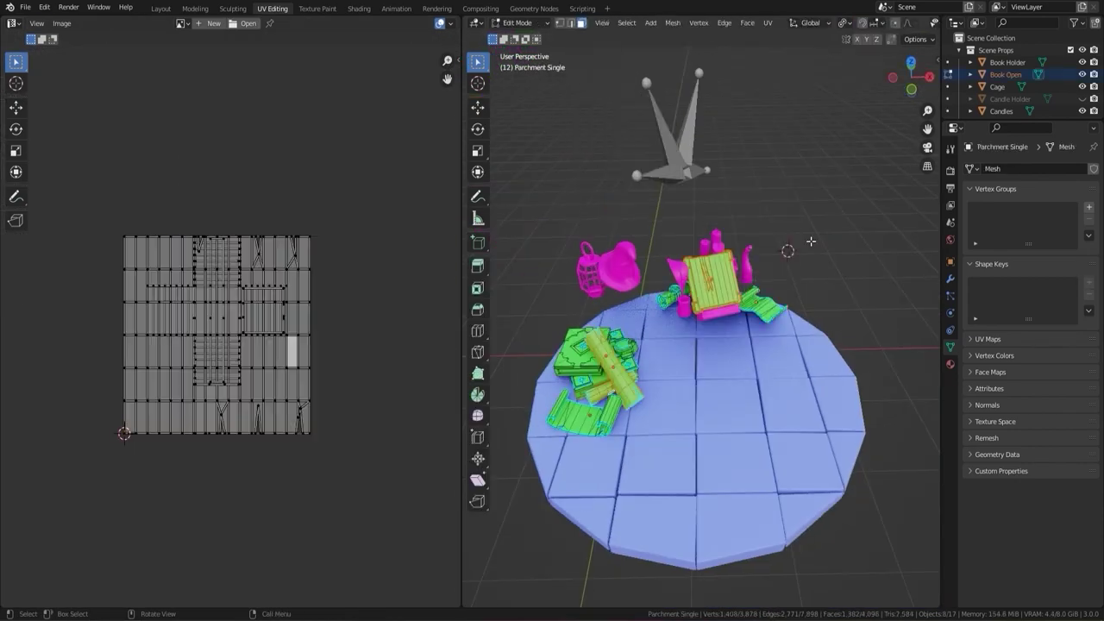
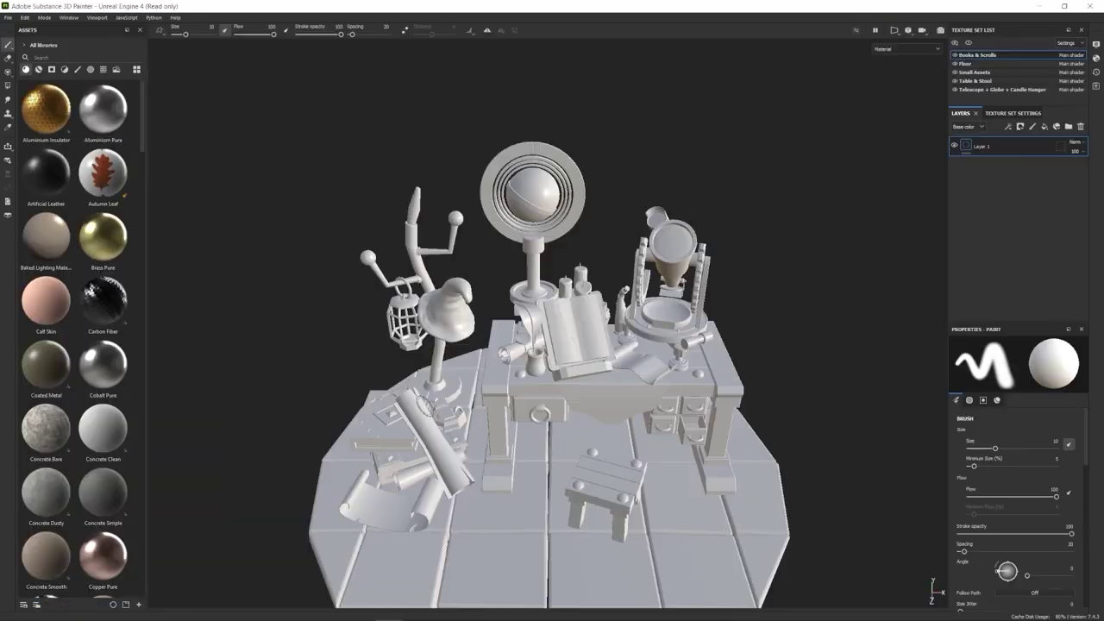
Step: In Substance 3D Painter, add a fill layer with the Baked Lighting Stylized filter to the Scrolls folder, blended as soft light at 35
left_click_drag(551, 345, 479, 378, "alt")
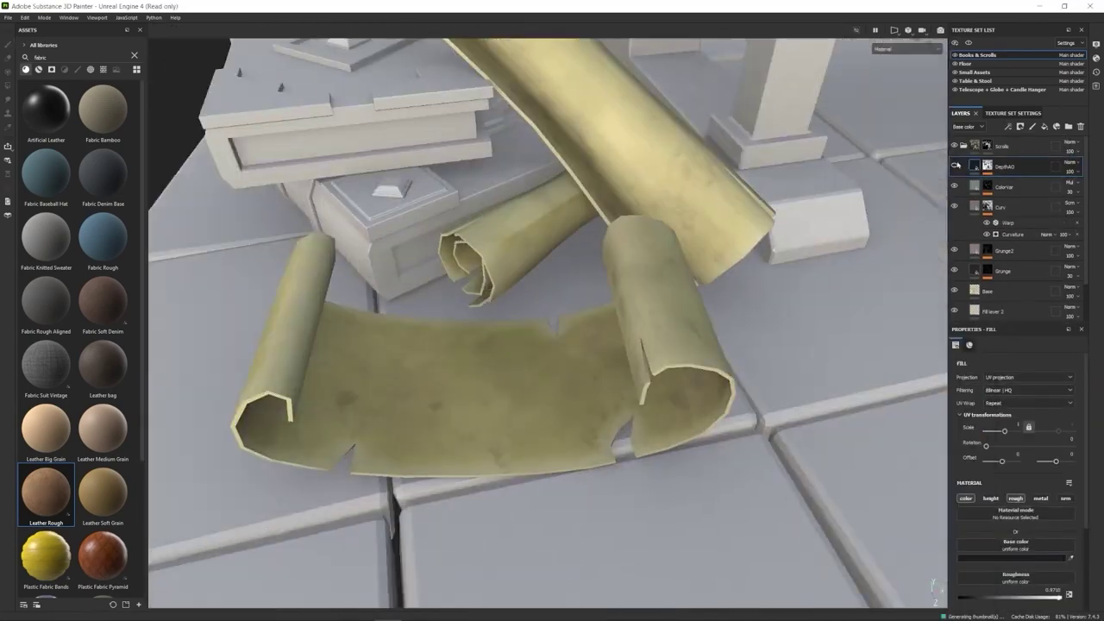
left_click(1033, 200)
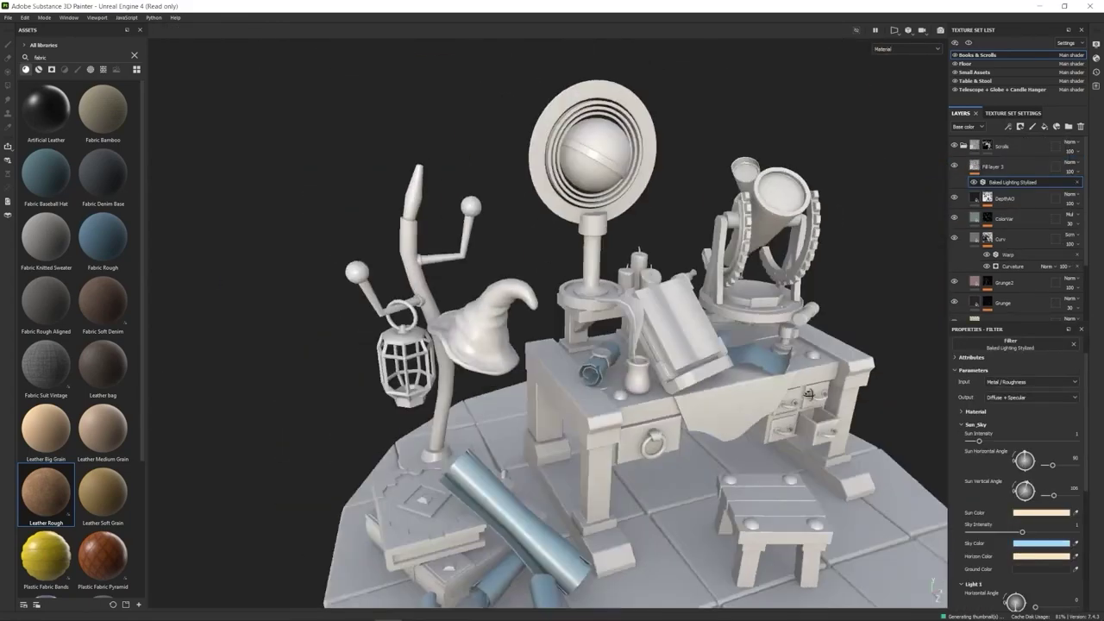
double_click(993, 167)
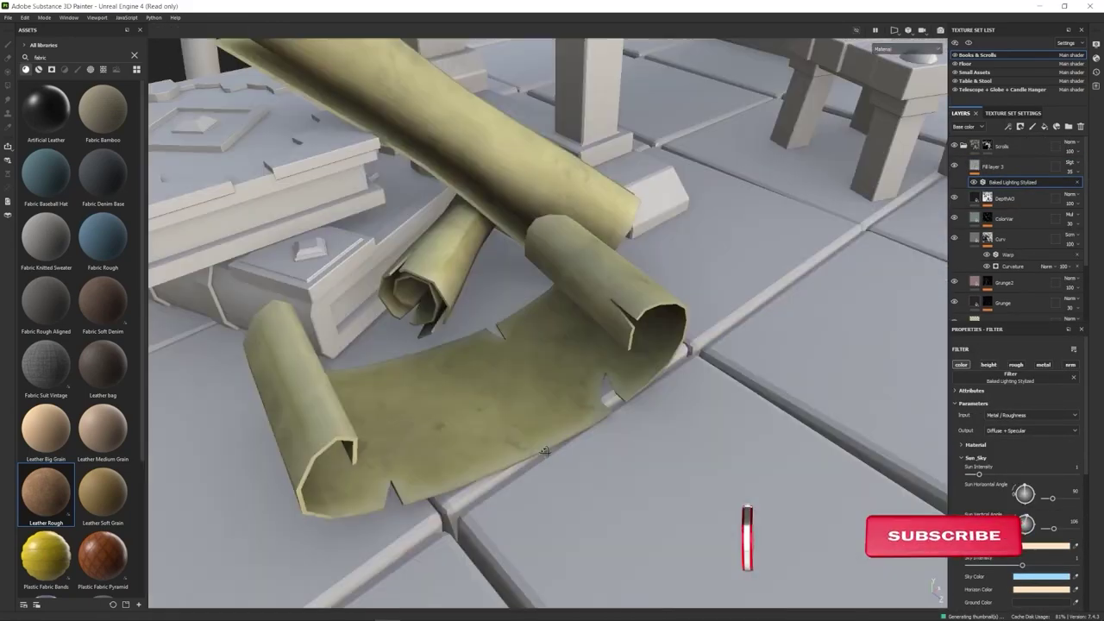
type("Bl")
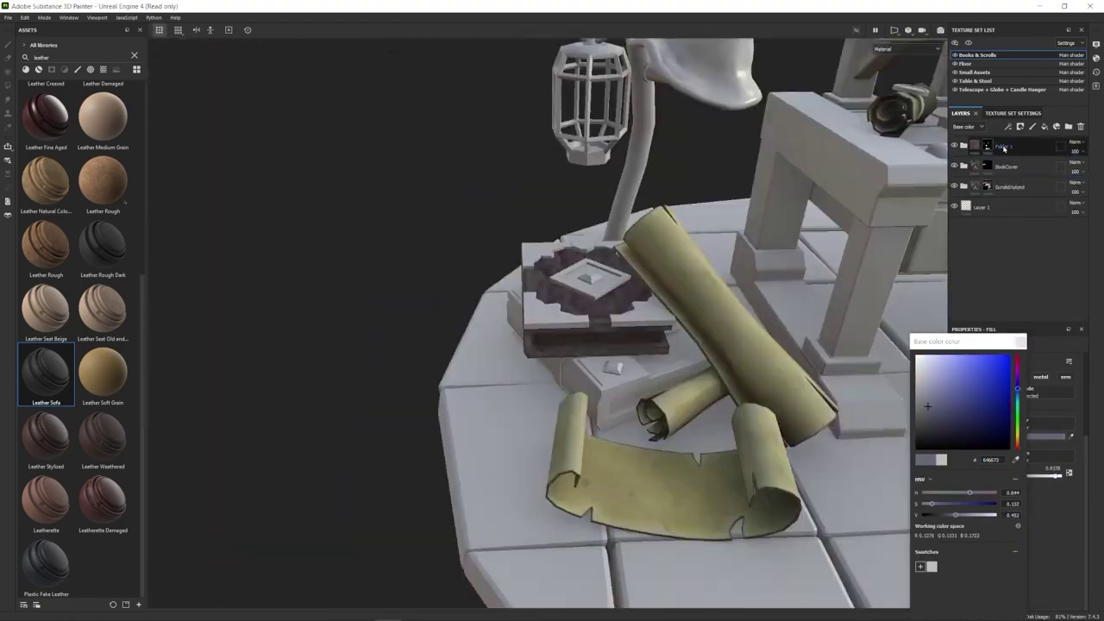
Step: Texture the open book's bookmark ribbon red in a masked folder, using Fabric Suit Vintage for its fill layer
key("1")
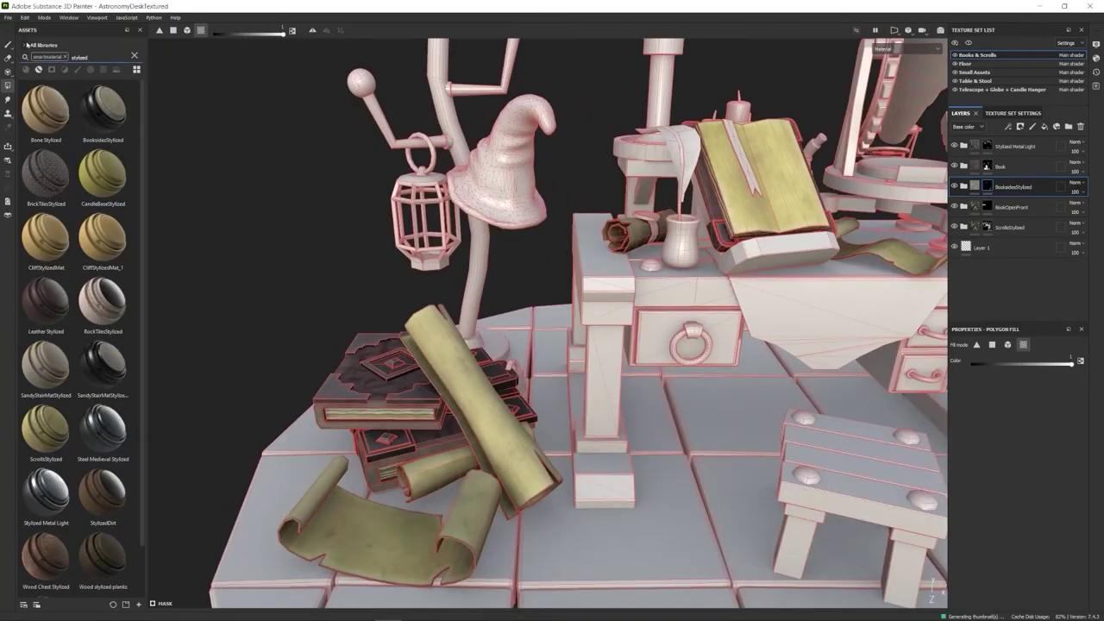
mouse_move(90, 248)
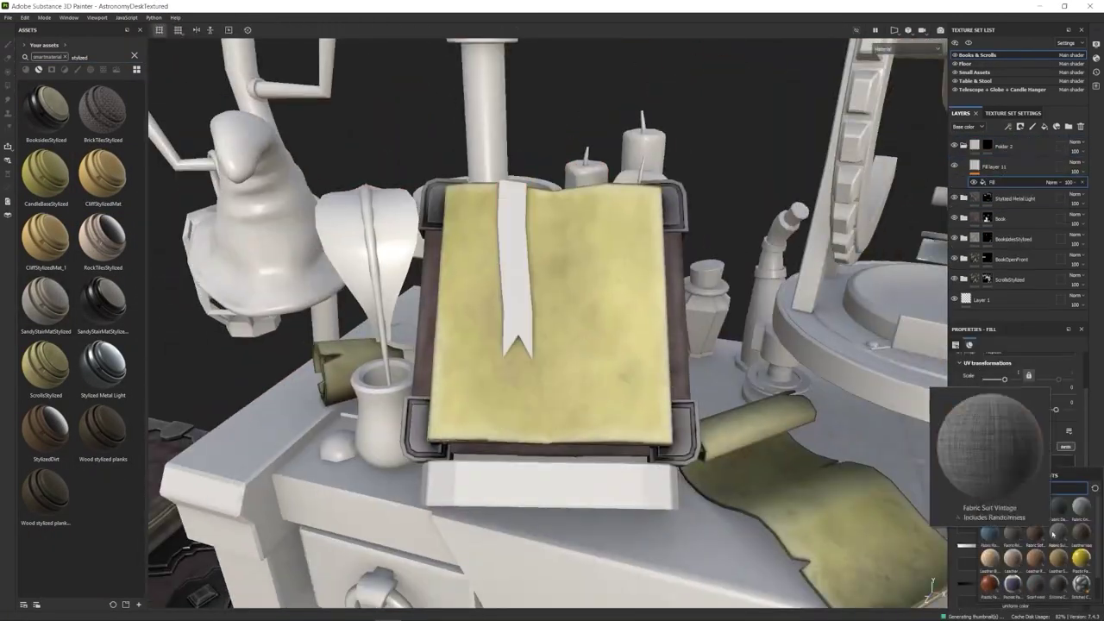
left_click(1052, 534)
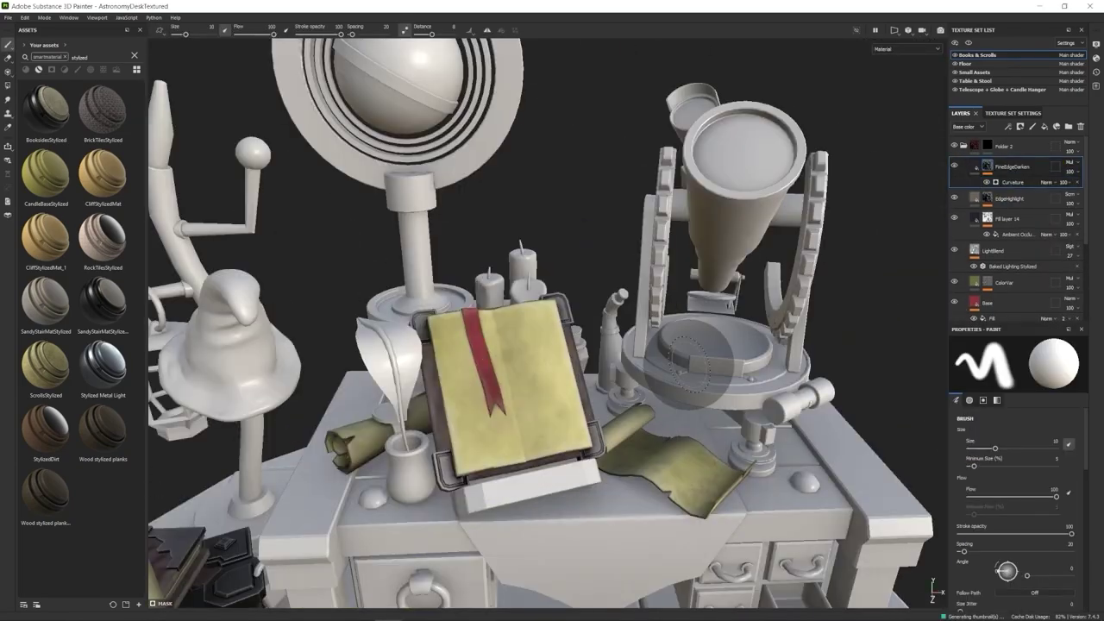
right_click(988, 146)
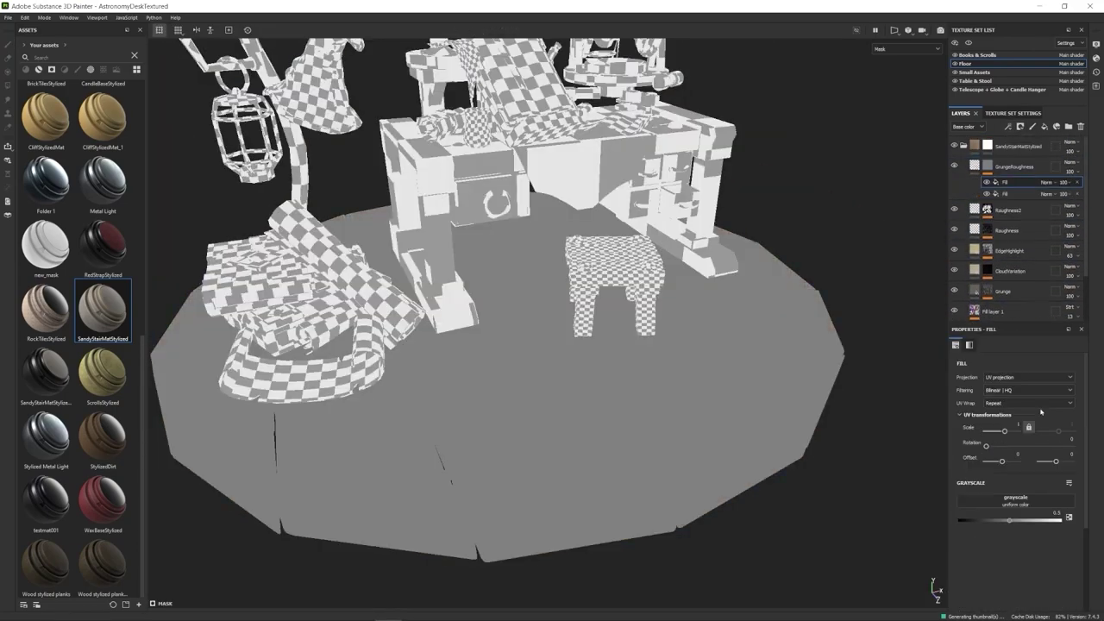
Step: Use a grunge map as the fill for the GrungeRoughness mask in the floor's SandyStairMatStylized material
left_click(966, 502)
scroll(1003, 482, "down", 2)
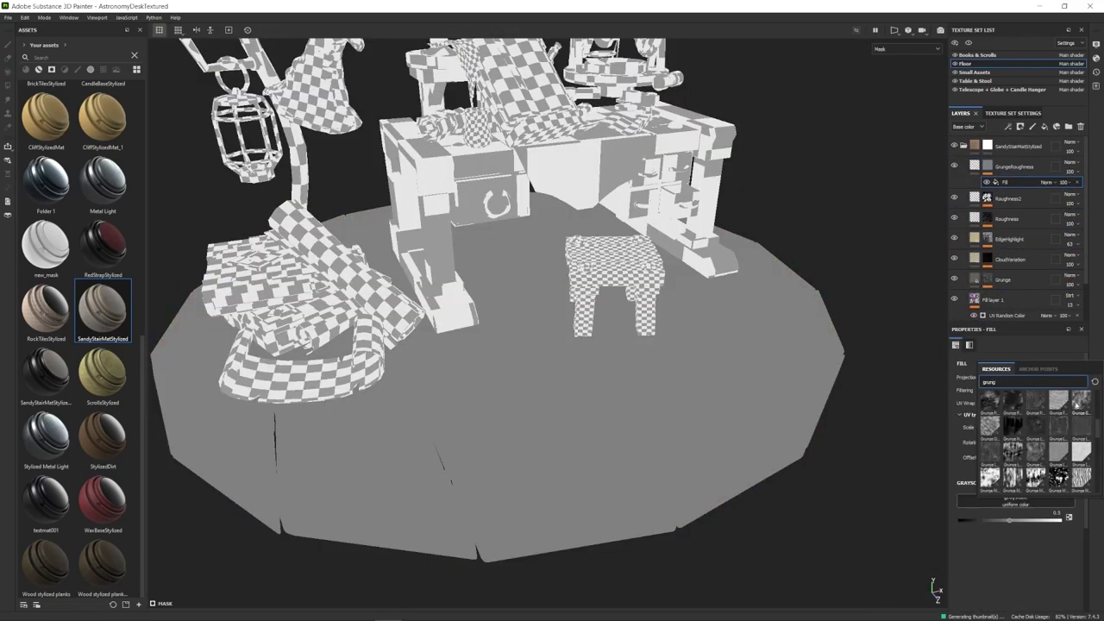
left_click(1009, 405)
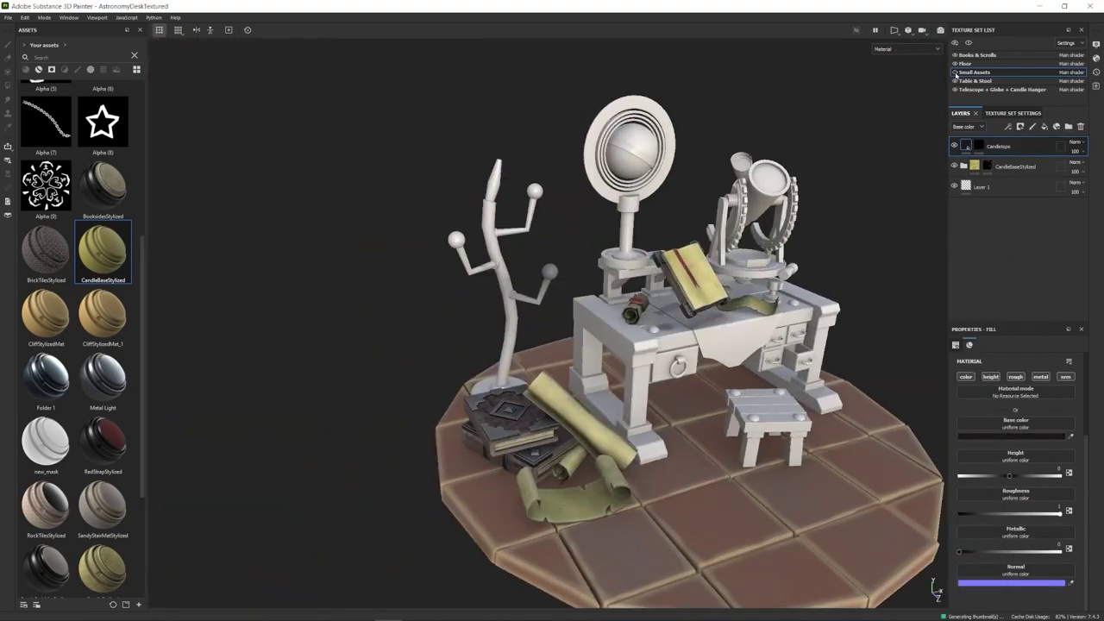
Step: Show the Small Assets texture set and enable subsurface scattering in the main shader
left_click(955, 72)
scroll(105, 405, "down", 3)
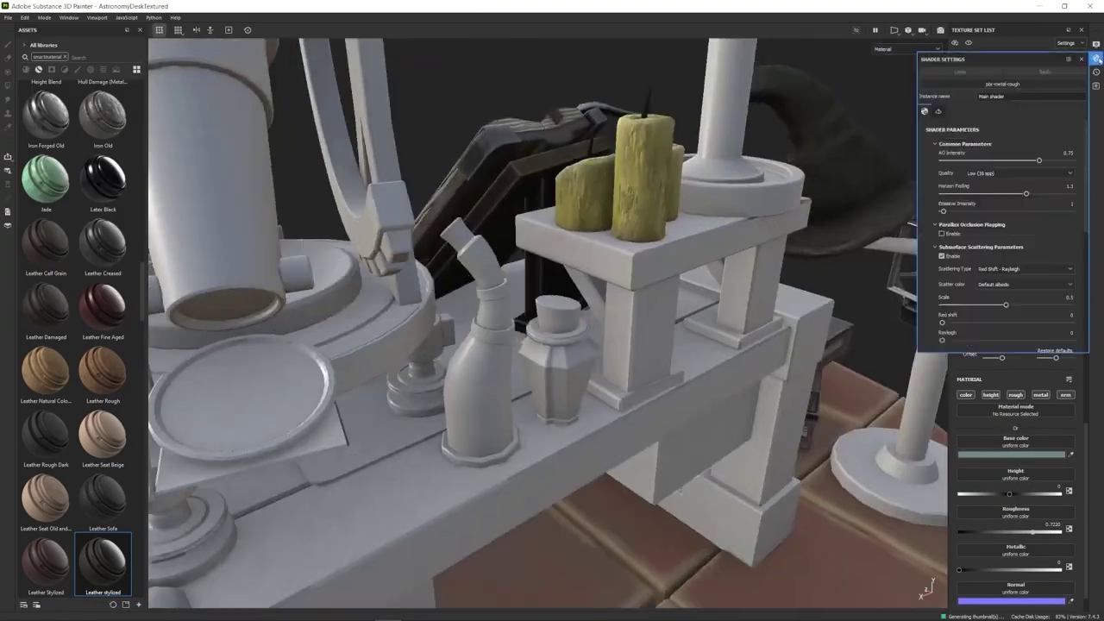
scroll(56, 209, "down", 10)
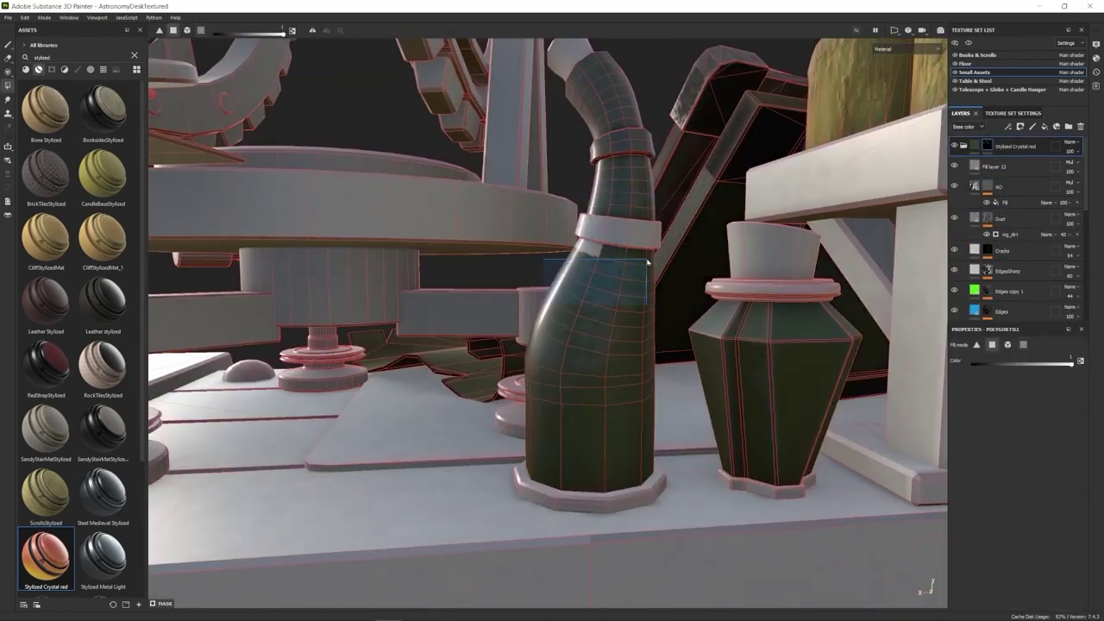
Step: Mask the stylized crystal material onto the glass bodies of the curved-neck and faceted potion bottles
left_click_drag(646, 260, 285, 289, "alt")
left_click_drag(285, 289, 395, 322)
left_click_drag(801, 336, 603, 328, "alt")
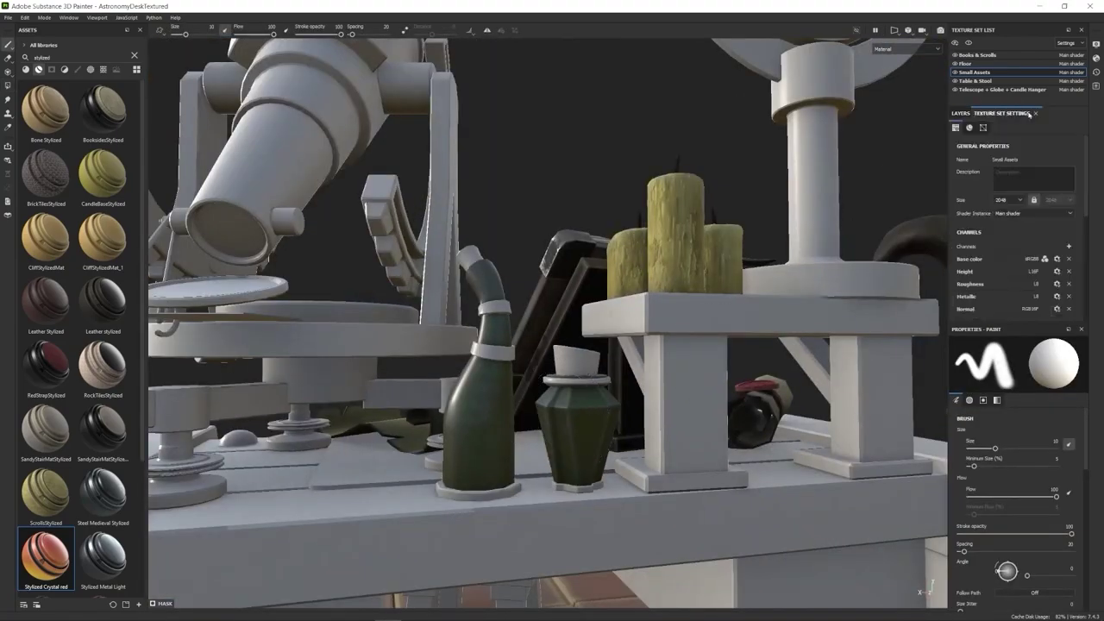
left_click_drag(483, 345, 414, 362, "alt")
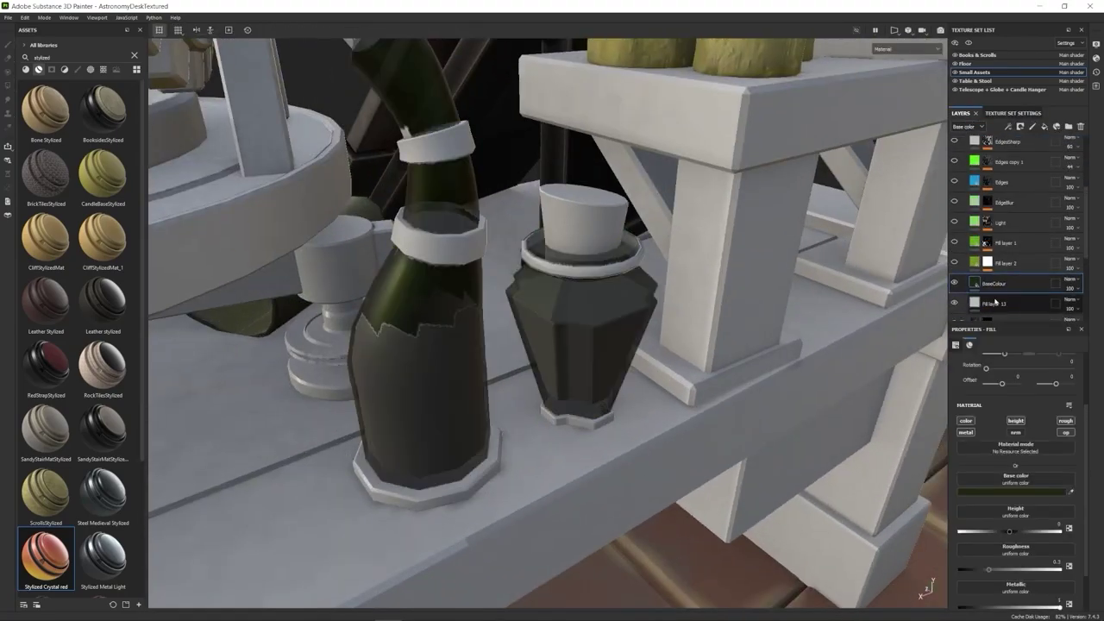
Step: Mask the Liquid folder onto the contents of the potion bottles and move Fill layer 9 up within the Stylized Metal Light folder
left_click_drag(351, 205, 444, 226)
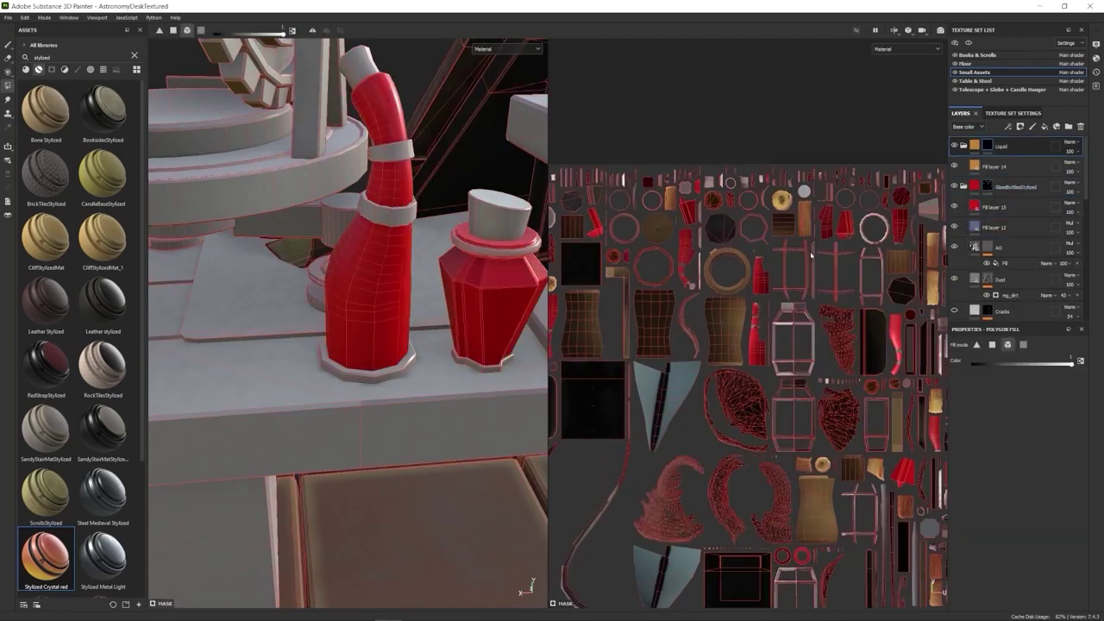
scroll(777, 291, "up", 5)
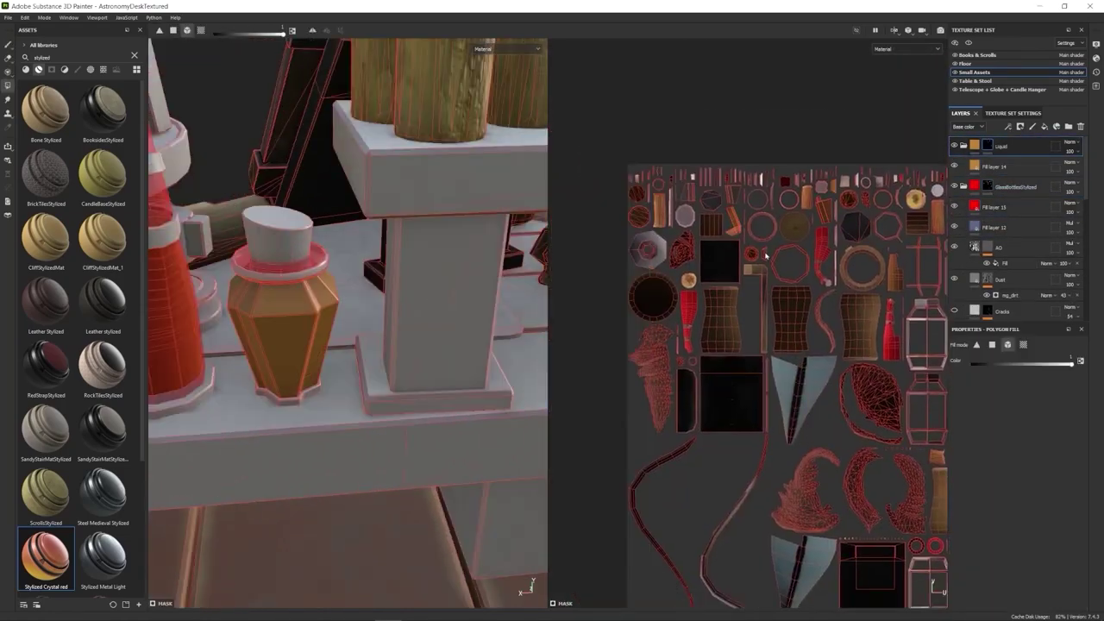
scroll(748, 327, "down", 3)
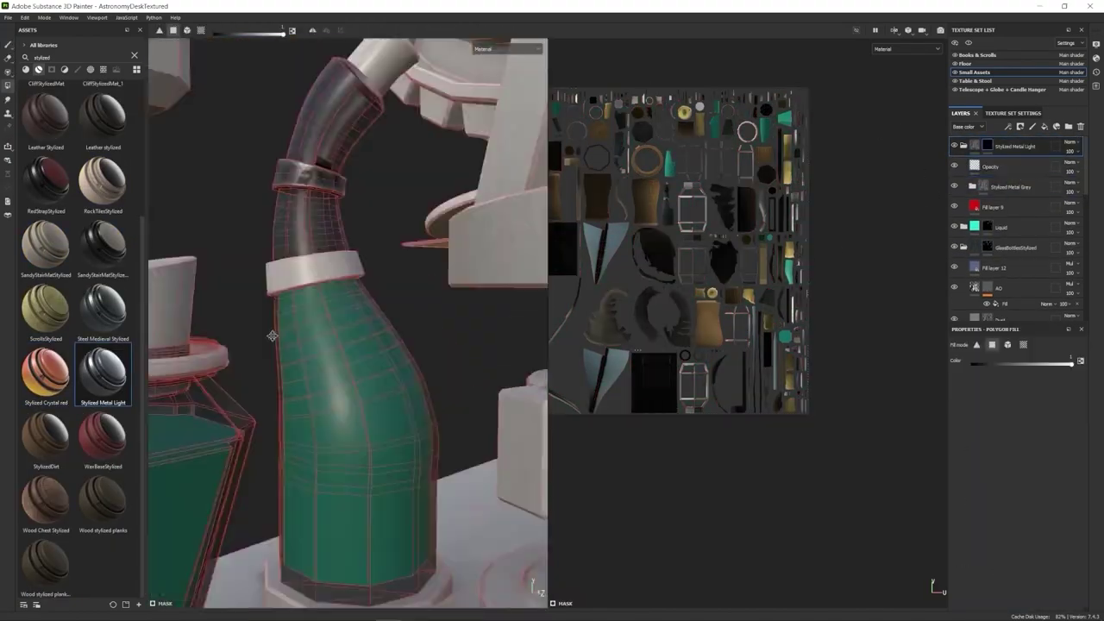
left_click_drag(1016, 204, 1016, 190)
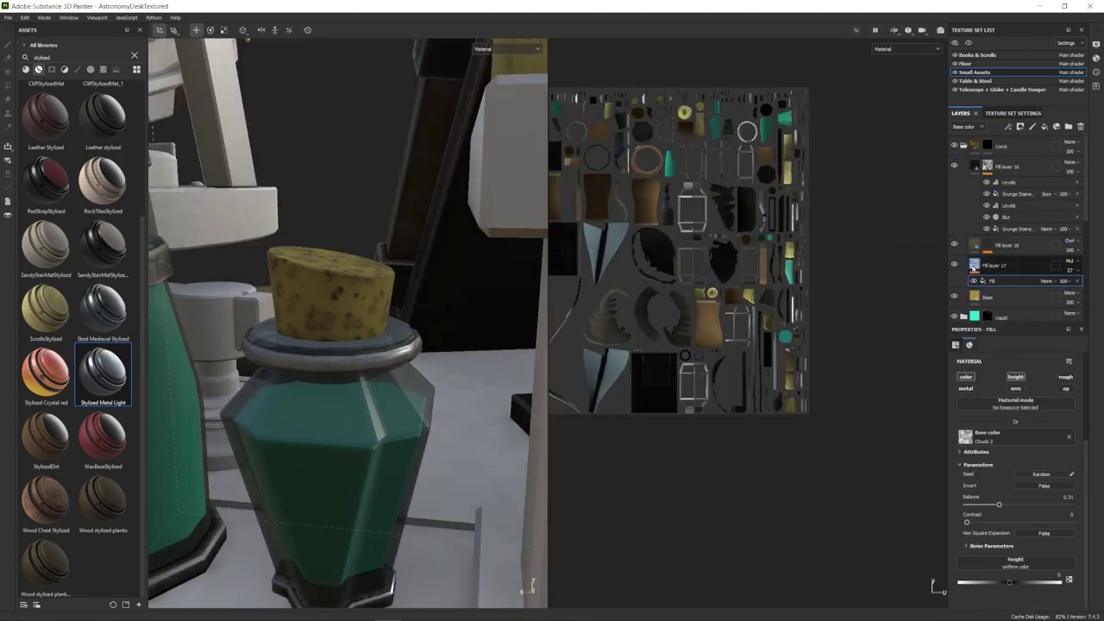
Step: Mask Fill layer 17 of the cork material and adjust its base color, then toggle the roughness channel on the grey metal's Fill layer 10
left_click(1020, 126)
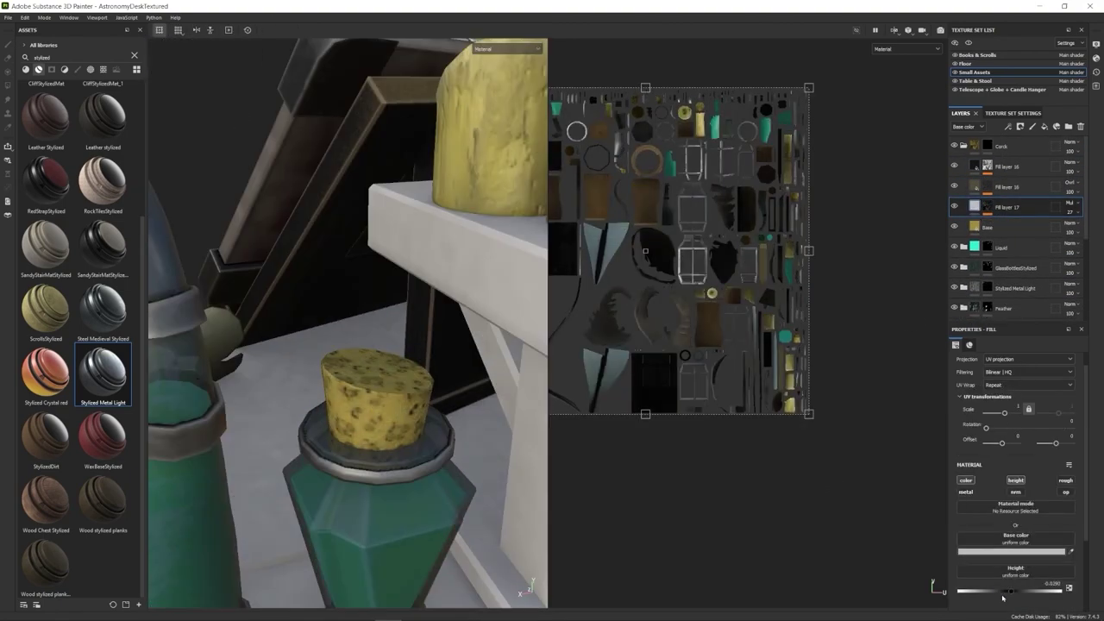
left_click(1039, 550)
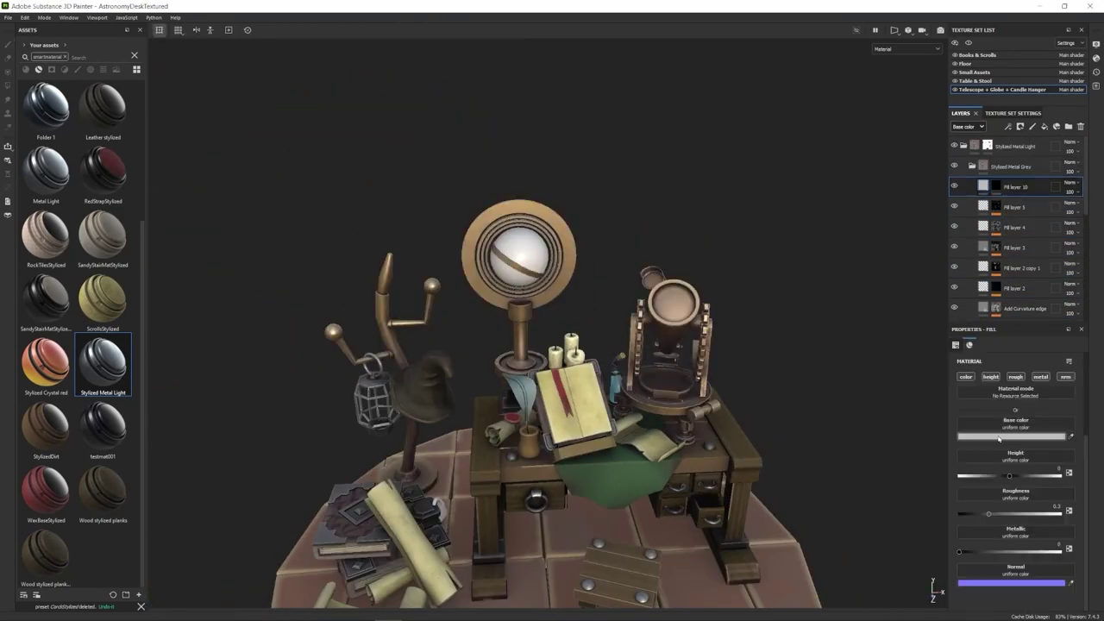
left_click(1017, 376)
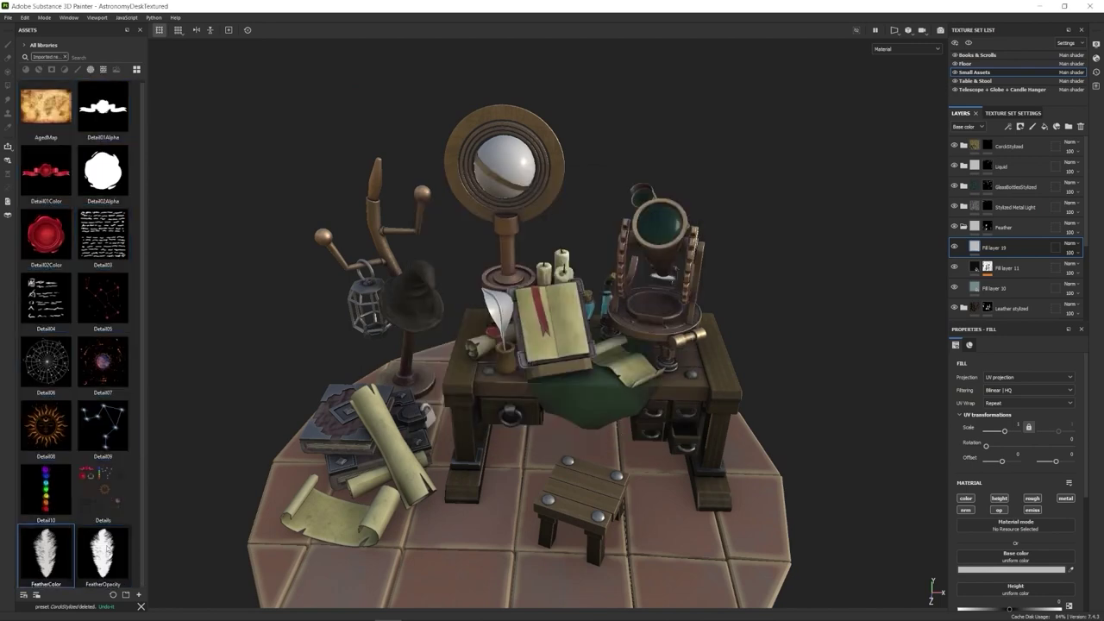
Step: Give the feather's fill layer the FeatherColor image and apply AgedMap with tri-planar projection to a new fill layer for the globe
left_click(1094, 48)
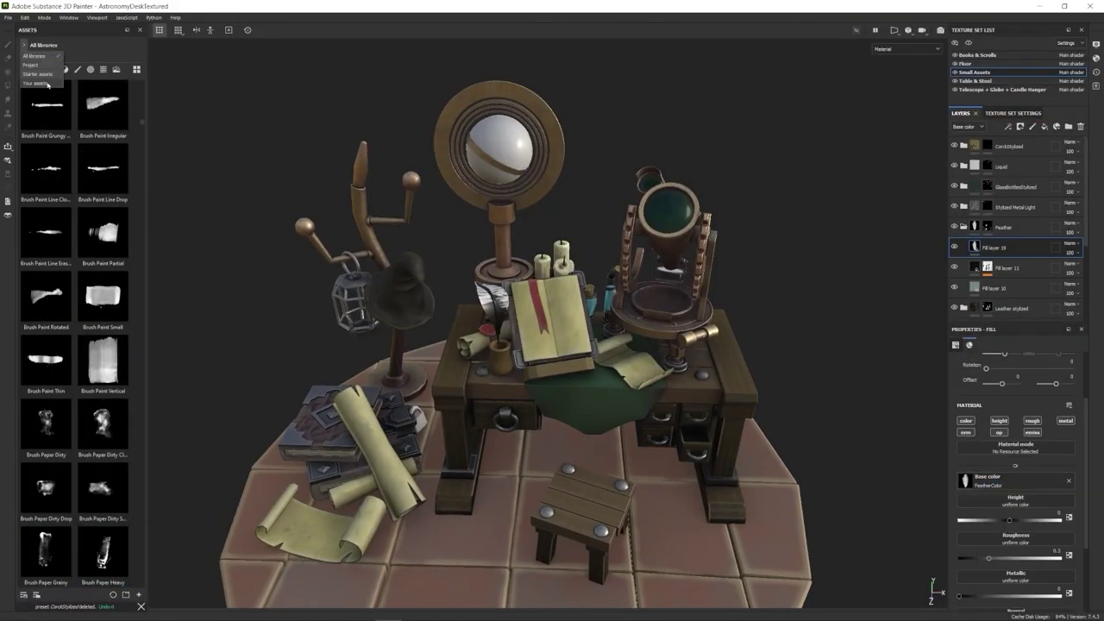
left_click(47, 84)
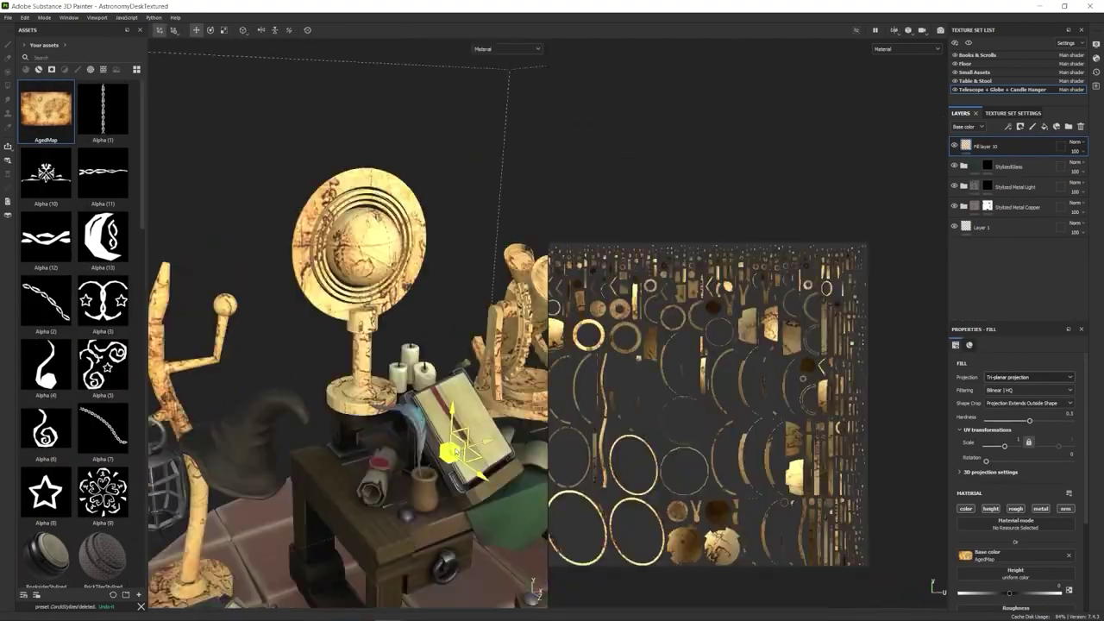
left_click_drag(392, 185, 317, 249, "alt")
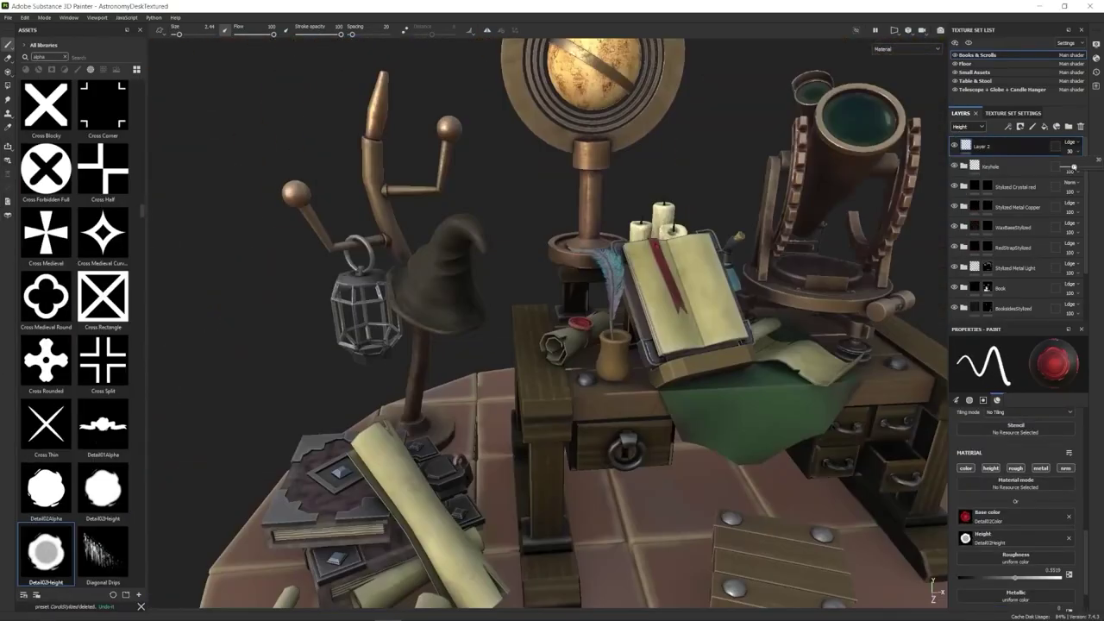
Step: Stamp the Detail01Color red ribbon near the upper edge of the unrolled parchment on the floor
left_click(43, 45)
left_click(44, 84)
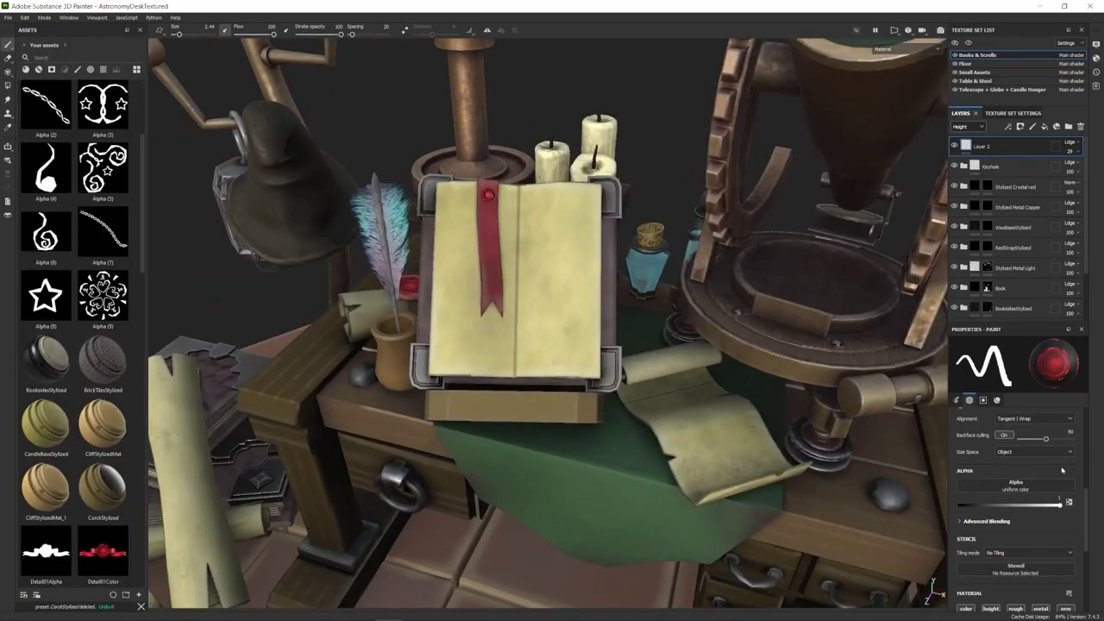
left_click_drag(102, 551, 576, 545)
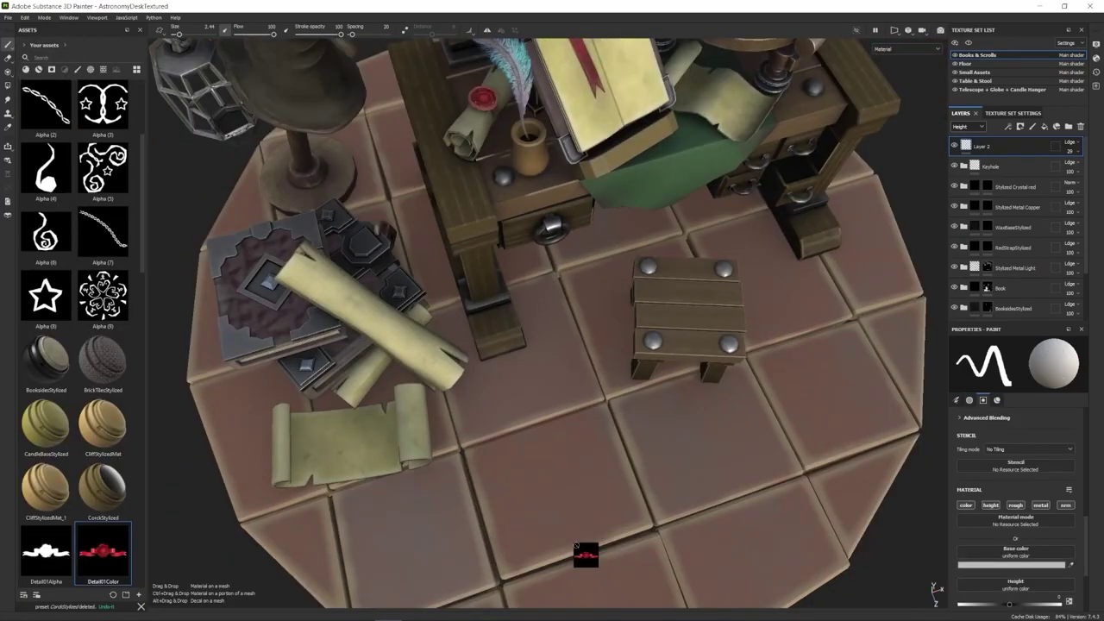
scroll(552, 327, "up", 5)
left_click(423, 433)
Step: Stamp the Detail03 writing across the unrolled parchment on the screen-blended stamp layer and mask that layer
scroll(104, 247, "down", 10)
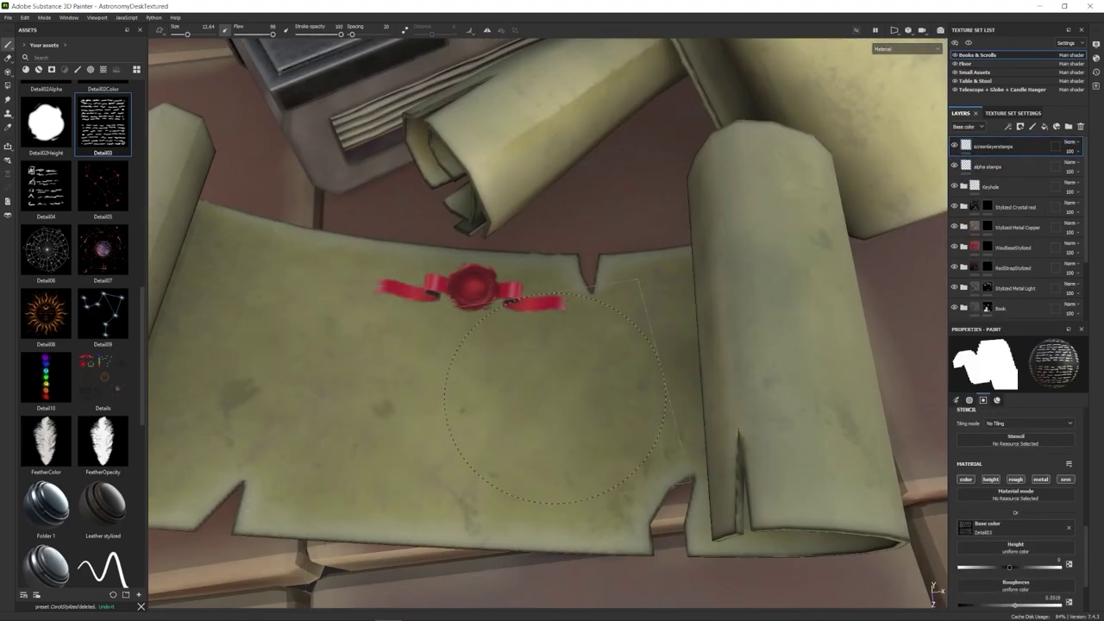
key("4")
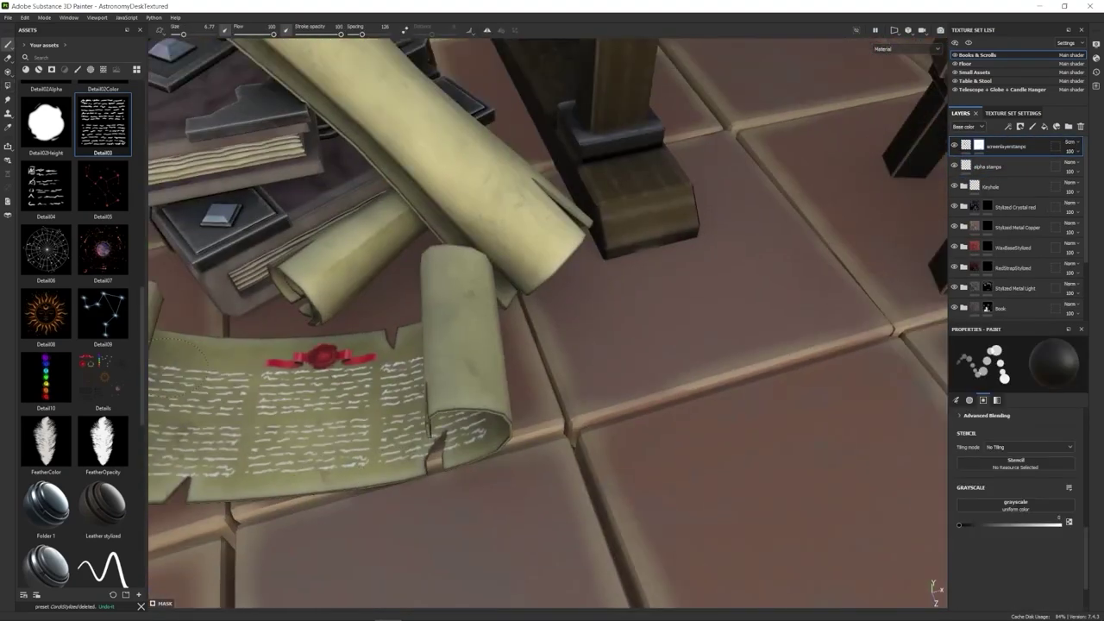
Step: Select the upper Grunge fill layer inside the SandyStarMatStylized folder of the Floor texture set
left_click(62, 322)
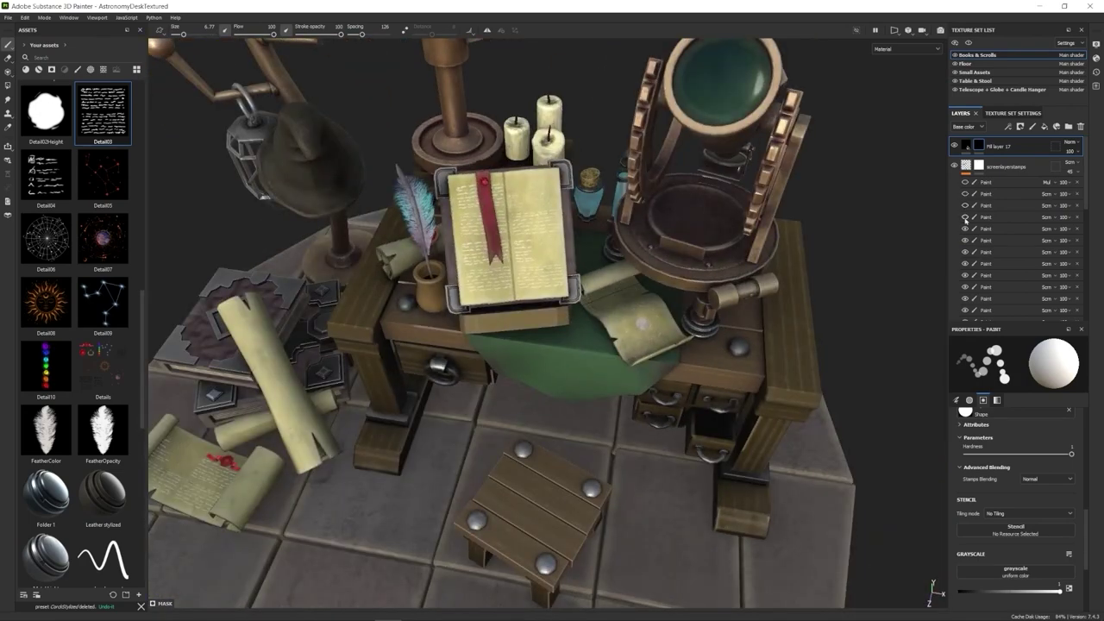
scroll(965, 215, "down", 3)
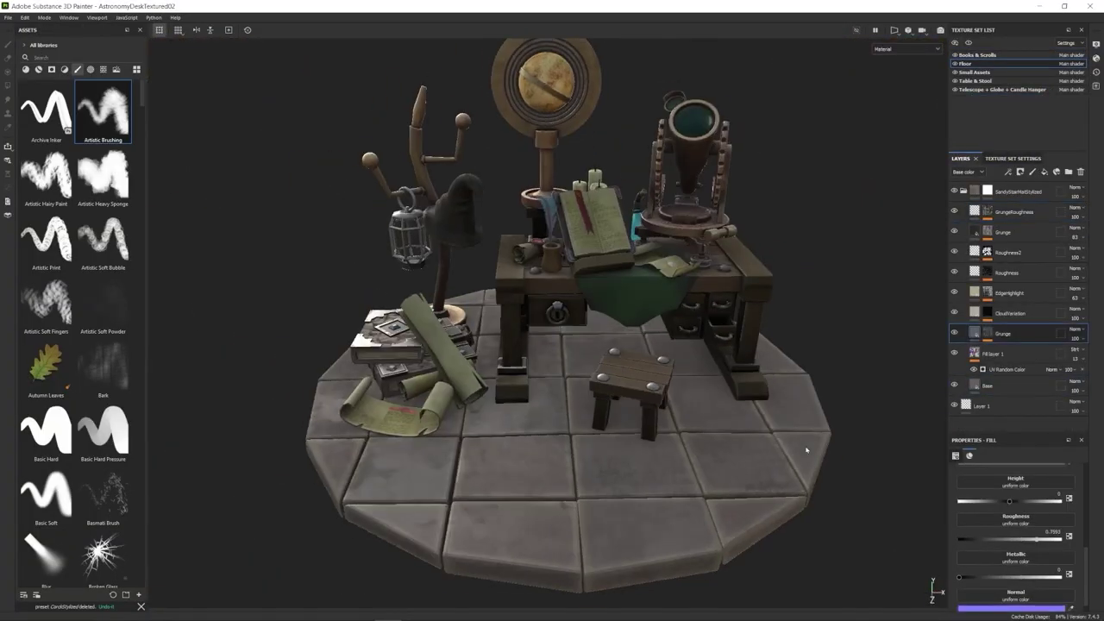
left_click(49, 164)
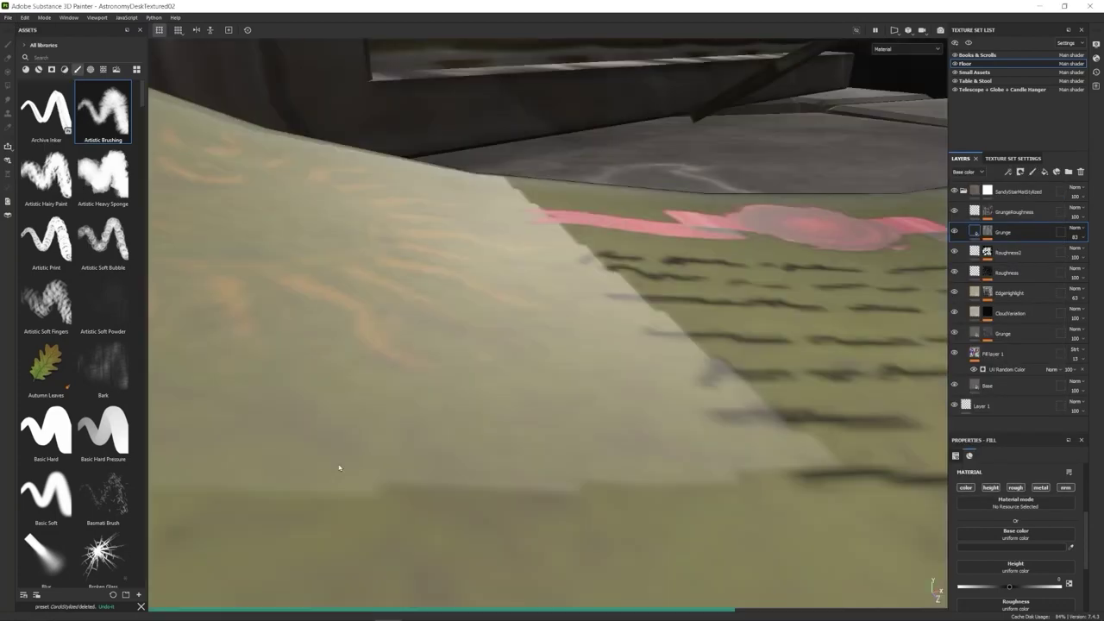
left_click(989, 238)
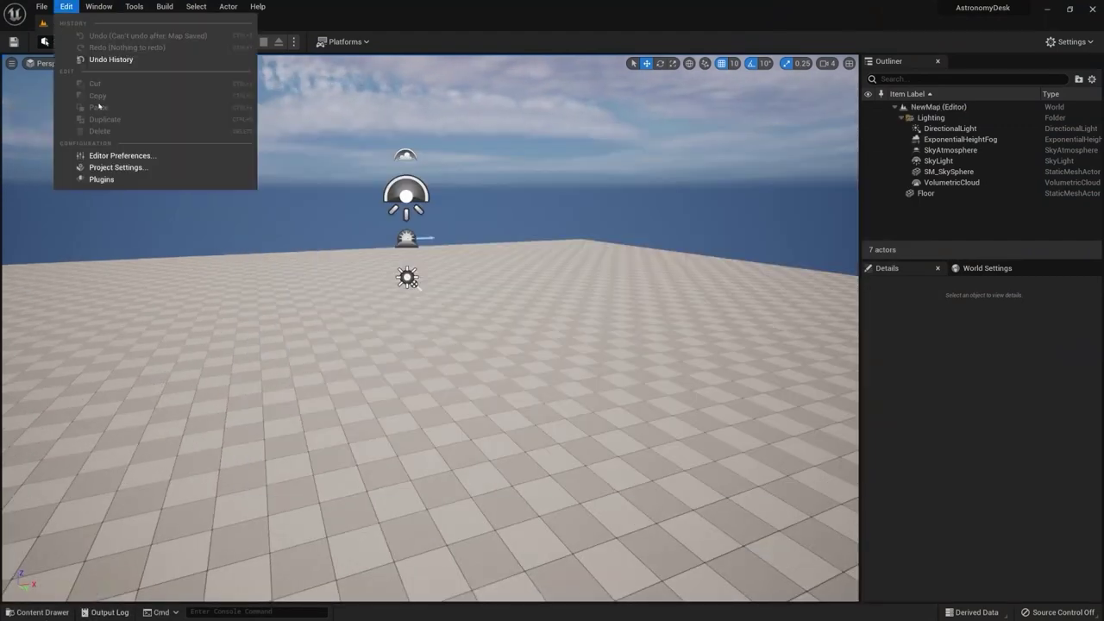
Step: Switch to Unreal Engine and look through the AstronomyDesk project settings
left_click(110, 165)
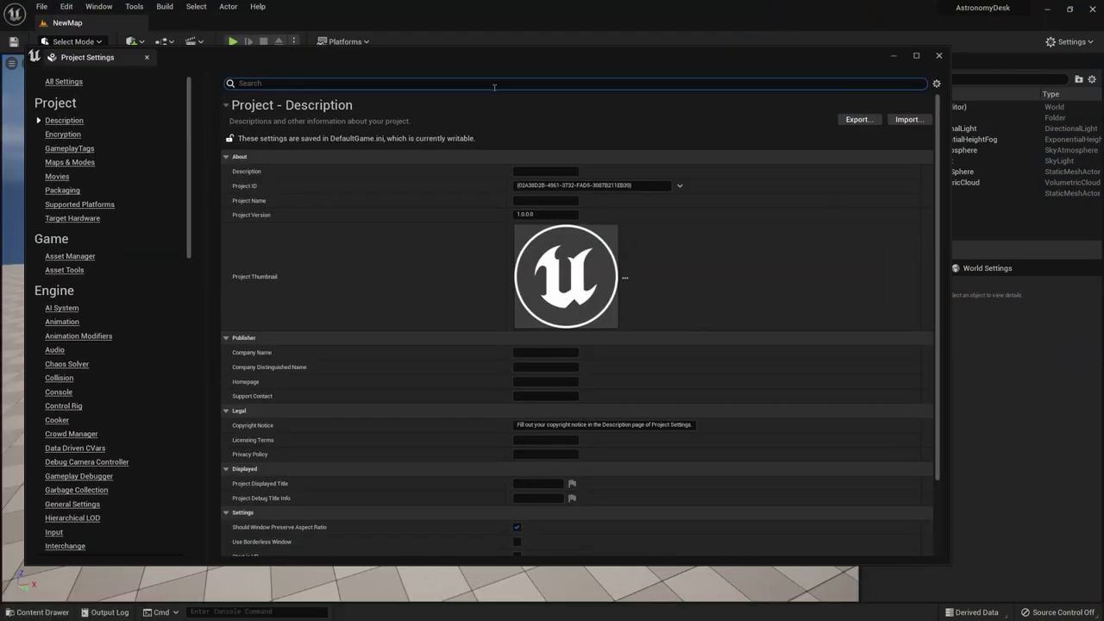
scroll(410, 204, "down", 5)
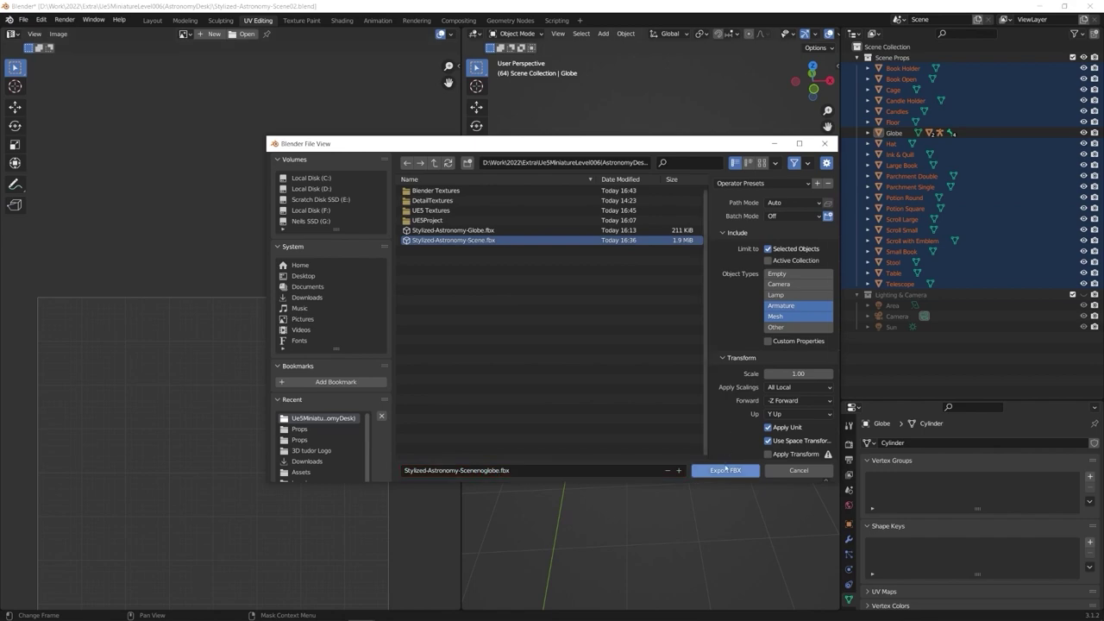
Step: Export the selected Blender scene props as Stylized-Astronomy-Scenenoglobe.fbx and import the file into Unreal's Assets folder
left_click(725, 470)
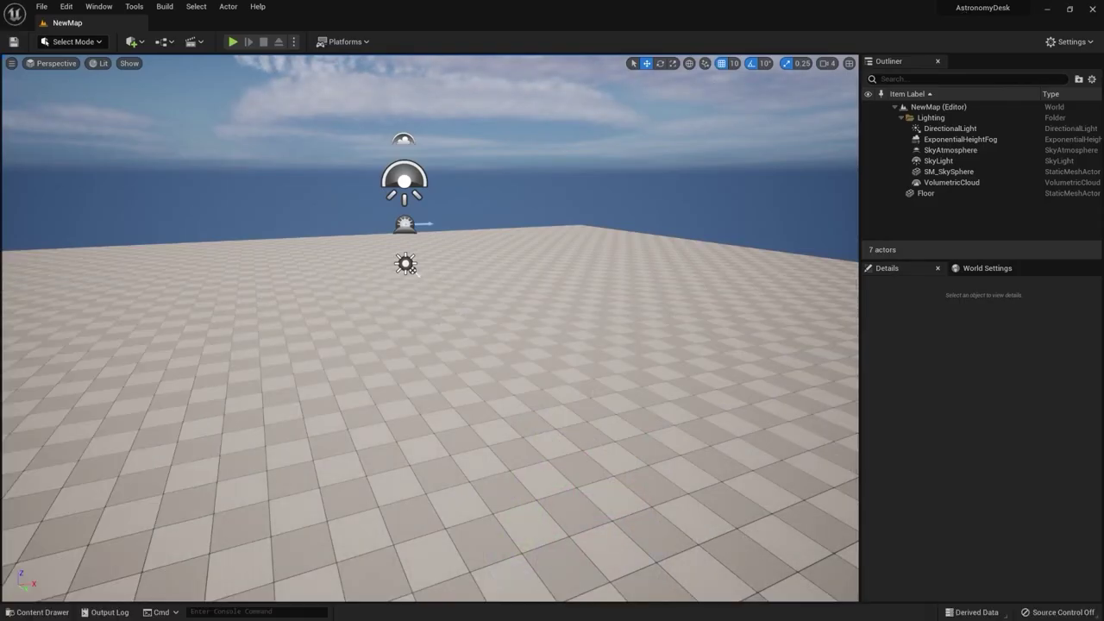
key("ctrl+space")
left_click(1013, 465)
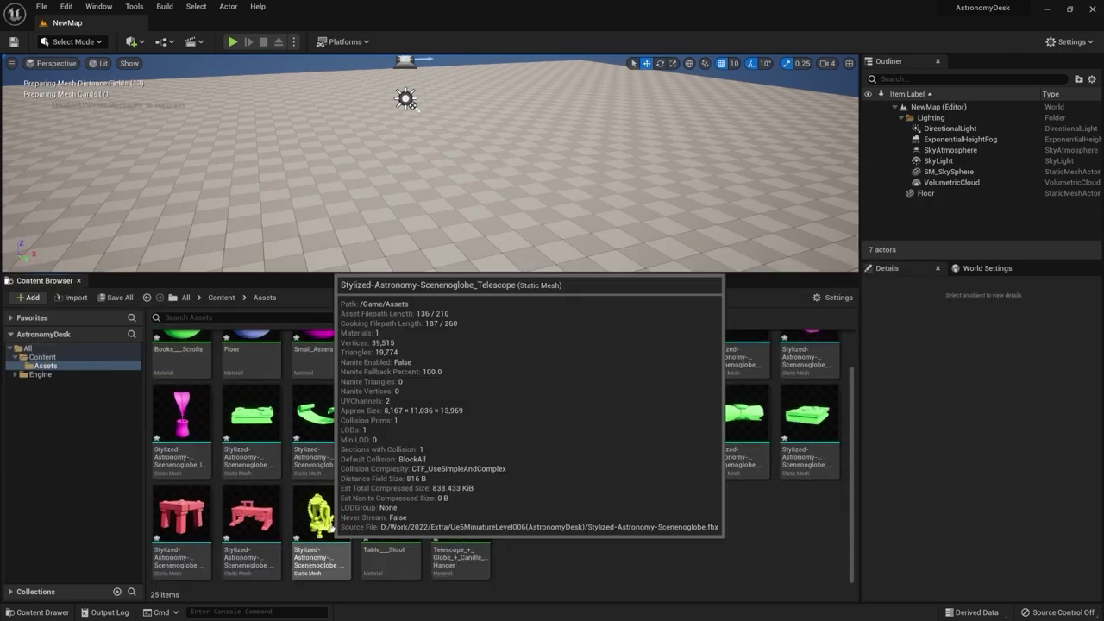
Step: Place all imported static meshes in the level and set their Y location to 0
left_click_drag(391, 371, 451, 248)
right_click(411, 185)
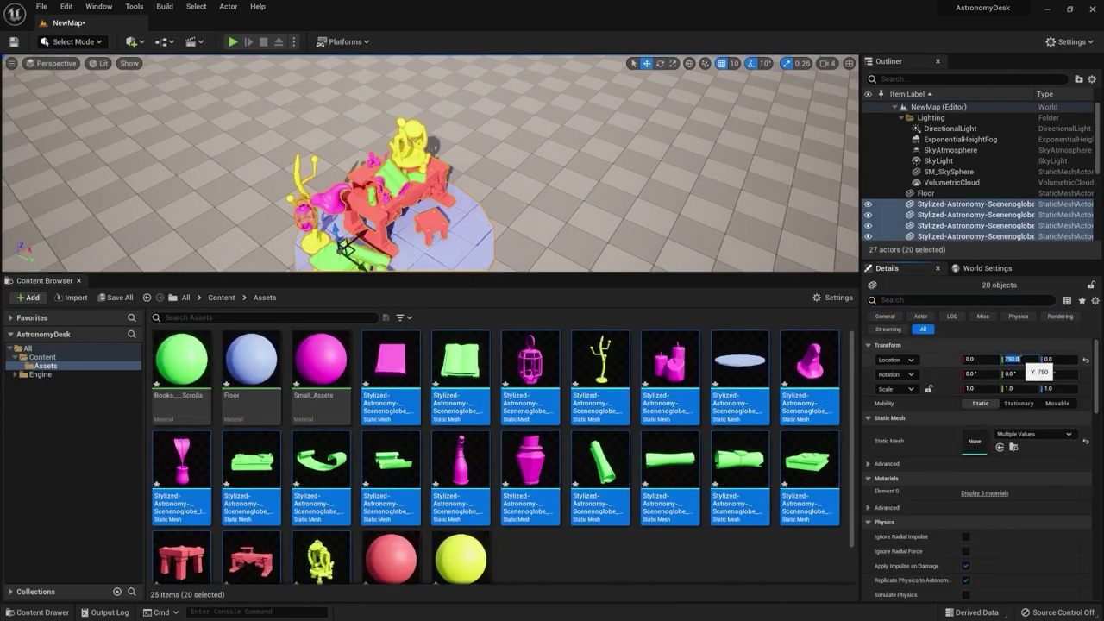
type("0")
key("Return")
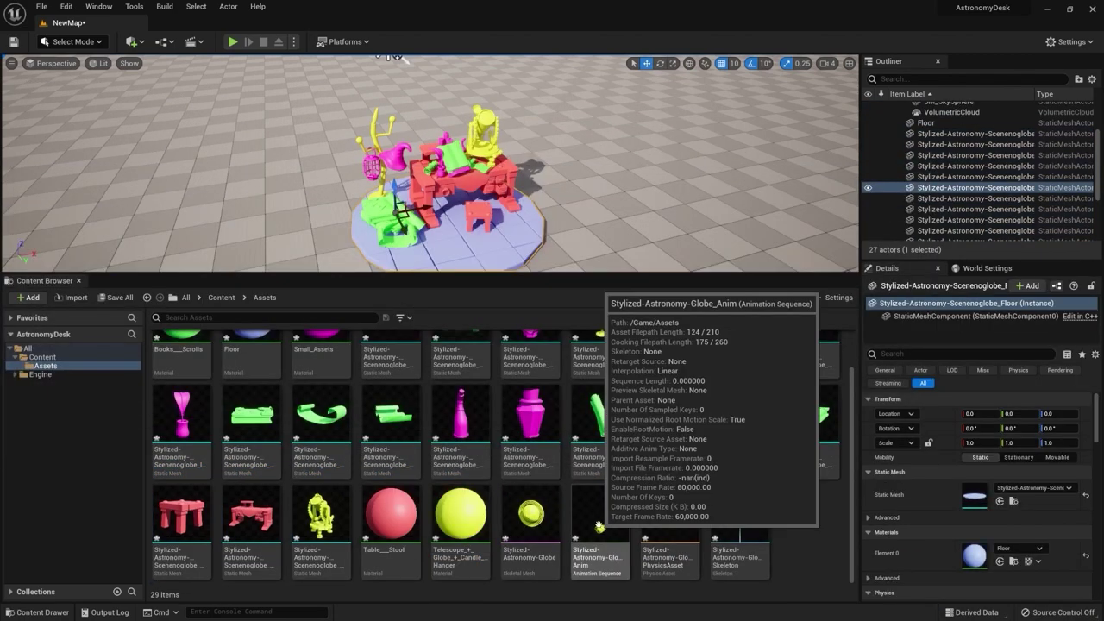
Step: Add the Stylized-Astronomy-Globe_Anim sequence to the level and import Stylized-Astronomy-Globestand as a static mesh
double_click(591, 504)
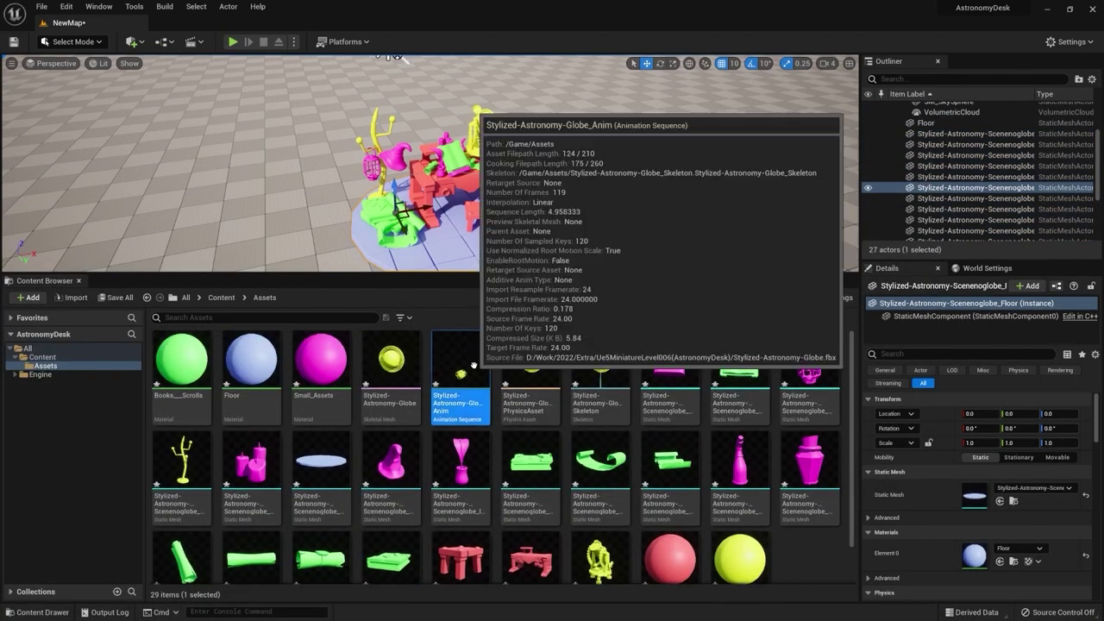
left_click_drag(461, 377, 584, 192)
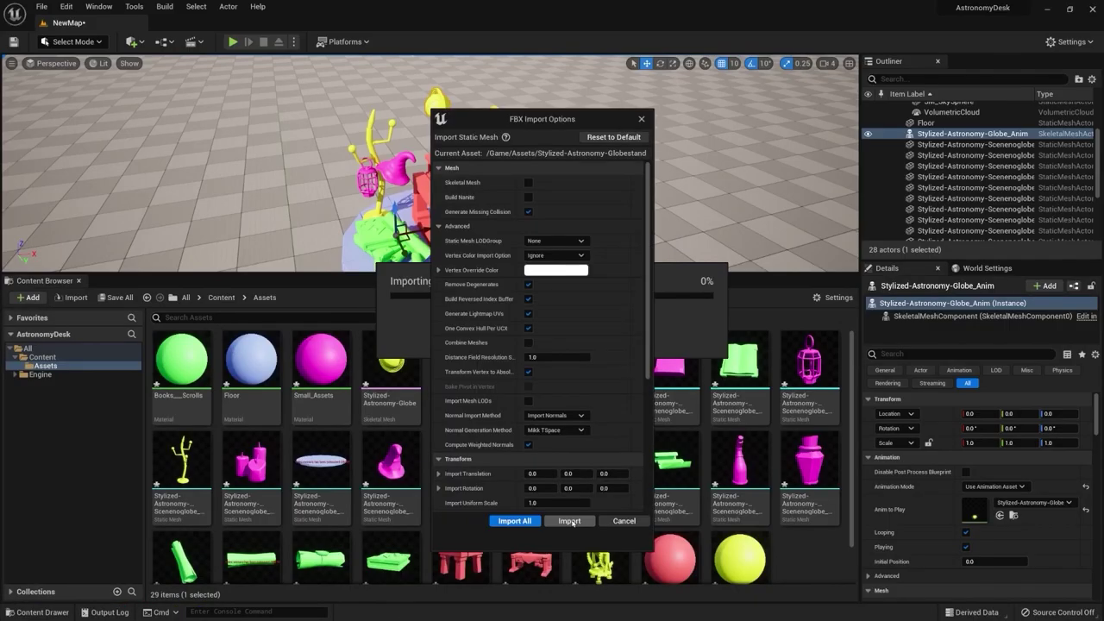
left_click(570, 520)
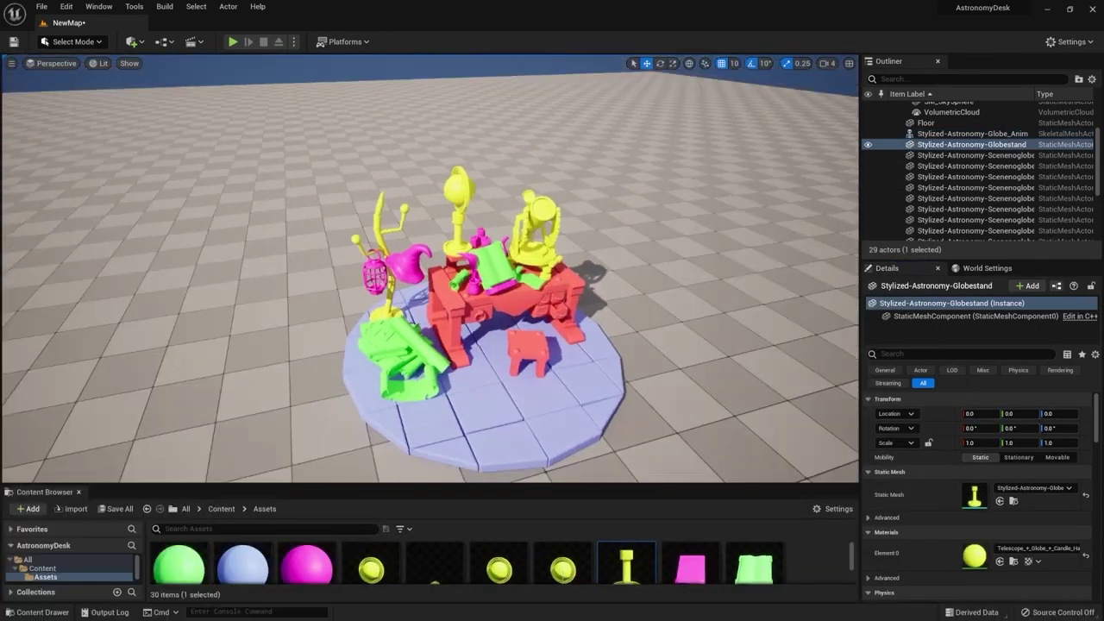
key("alt+p")
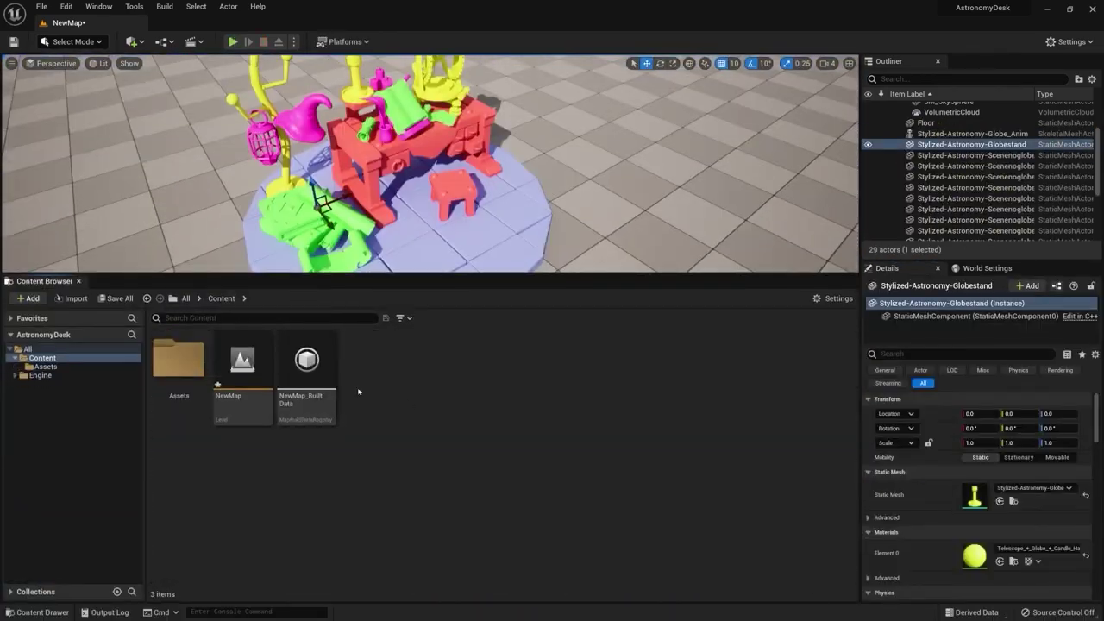
Step: Create a folder named Materials inside Assets and open it
type("Mat")
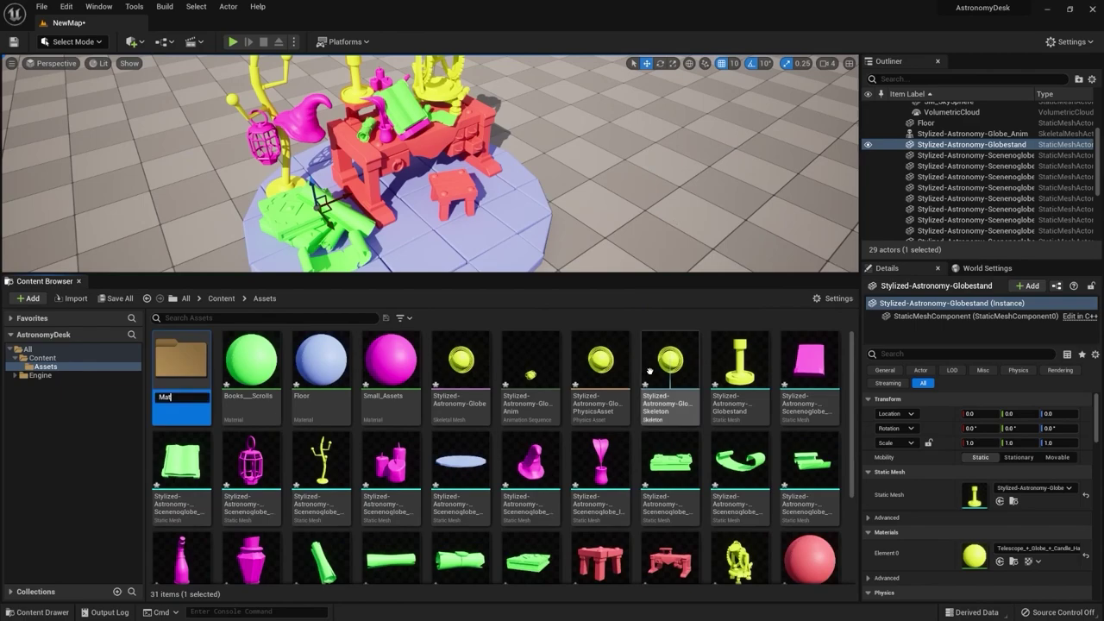
type("erials")
key("Return")
double_click(181, 363)
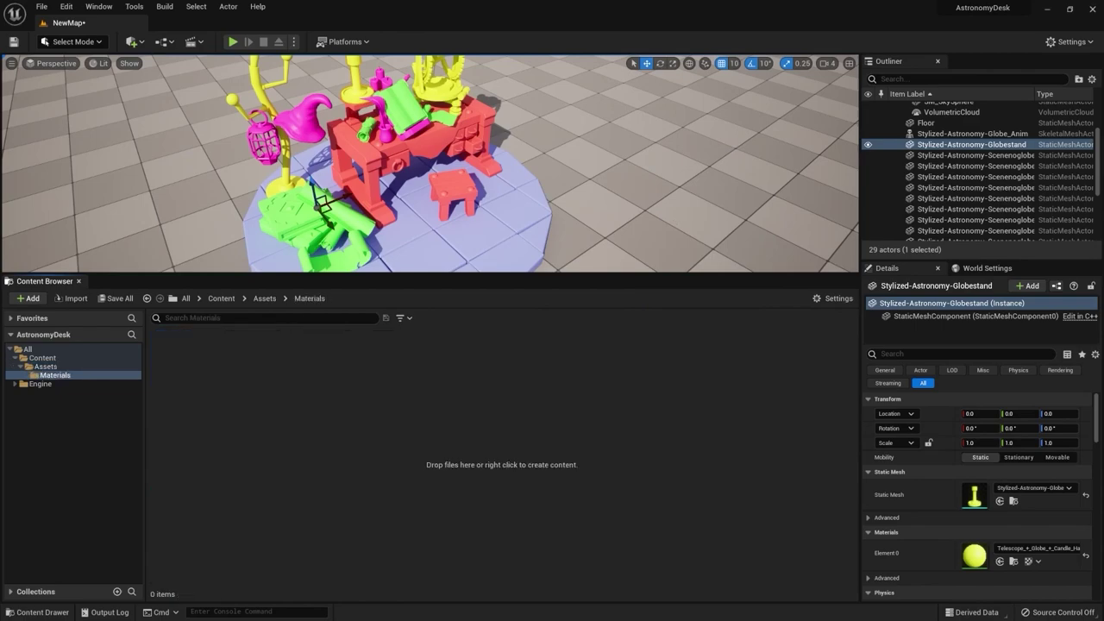
Step: Import the exported scene textures into the Materials folder and open the packed occlusion maps in the texture editor
left_click_drag(853, 344, 593, 344)
double_click(511, 353)
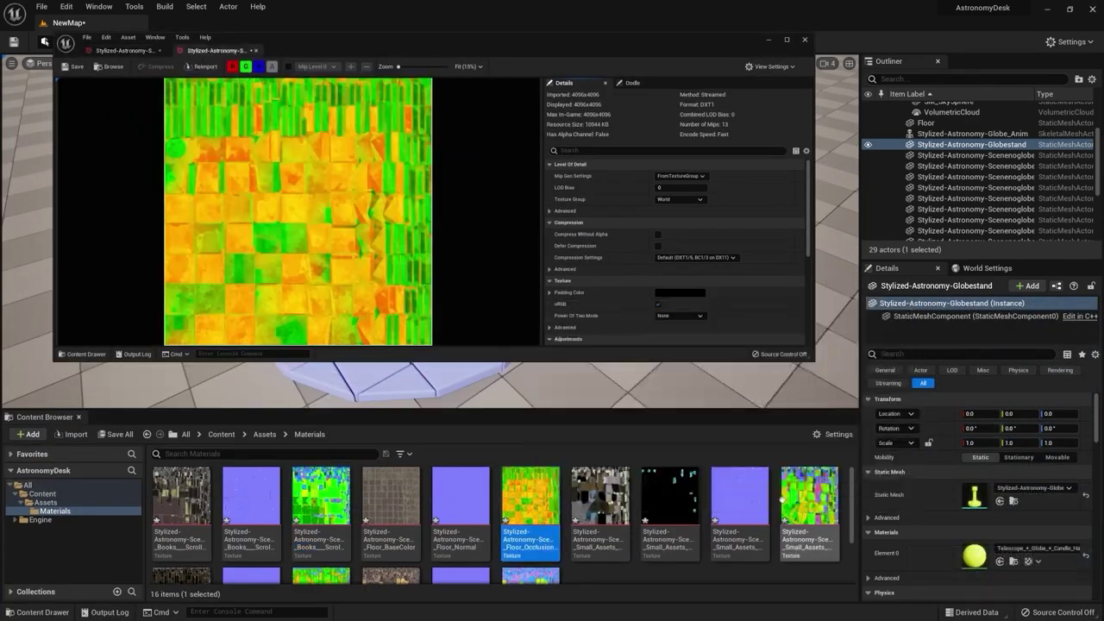
scroll(780, 499, "down", 2)
double_click(530, 517)
left_click(610, 532)
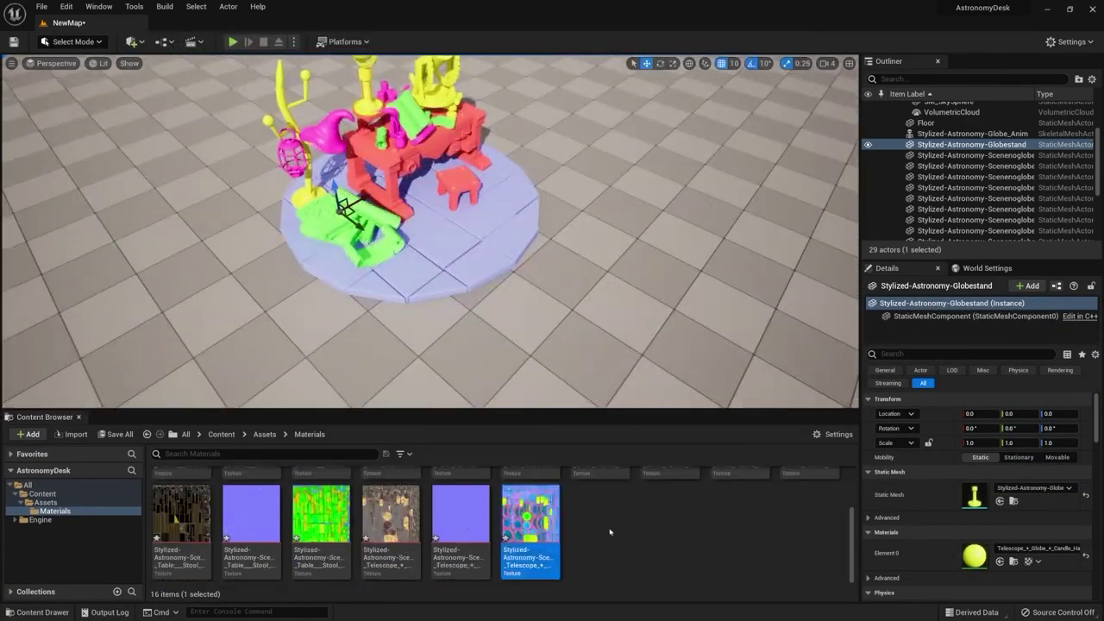
Step: Create the DefaultMM material and wire its texture samples to the material outputs, adding a Multiply node for the emissive
right_click(610, 531)
left_click(759, 335)
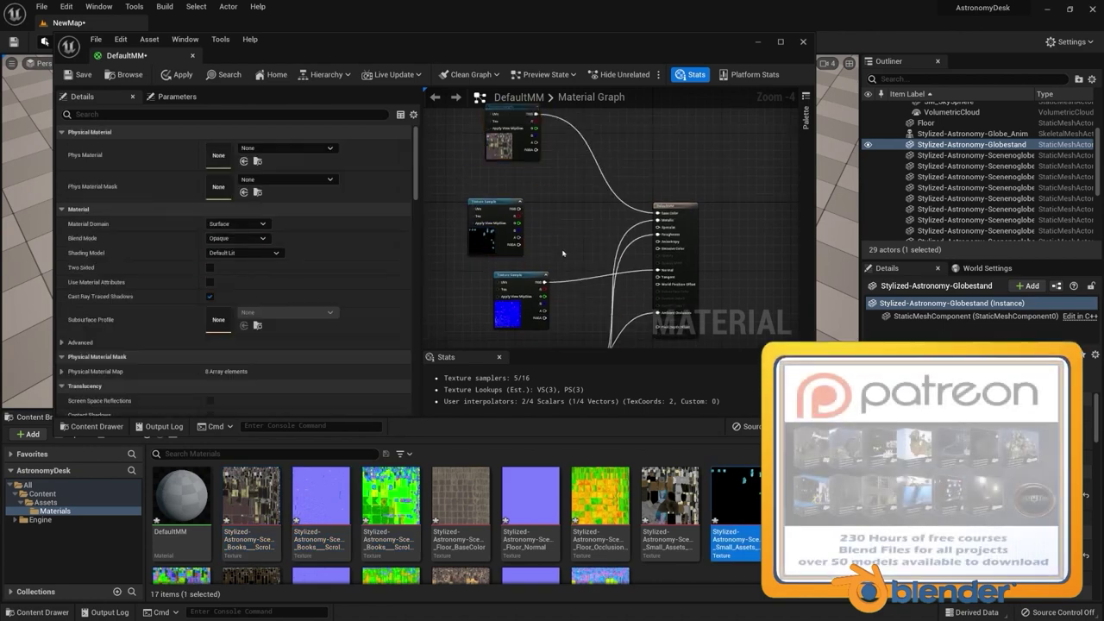
left_click(635, 223)
scroll(625, 180, "up", 2)
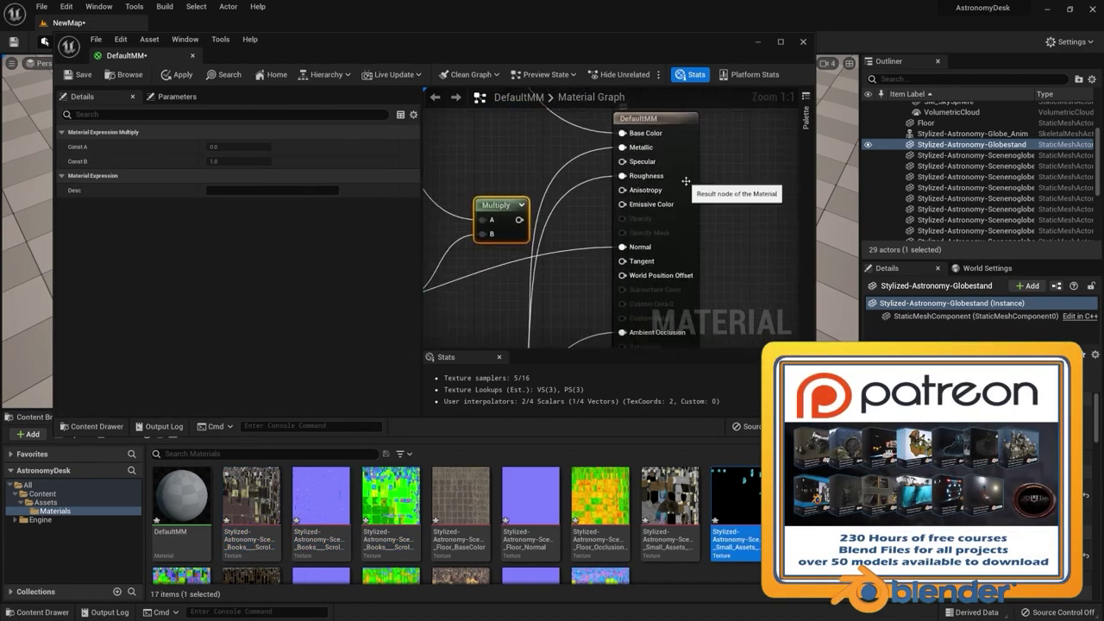
left_click(643, 185)
scroll(604, 181, "down", 3)
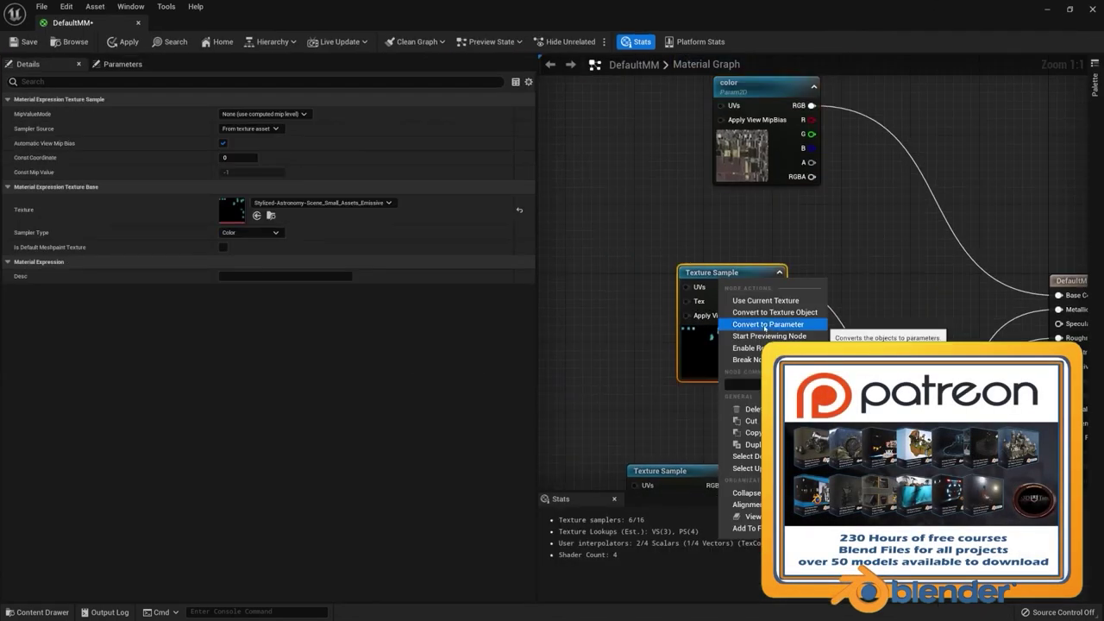
Step: Convert the normal map's texture sample in DefaultMM to a parameter named normal and save the material
left_click(787, 387)
type("normal")
key("Return")
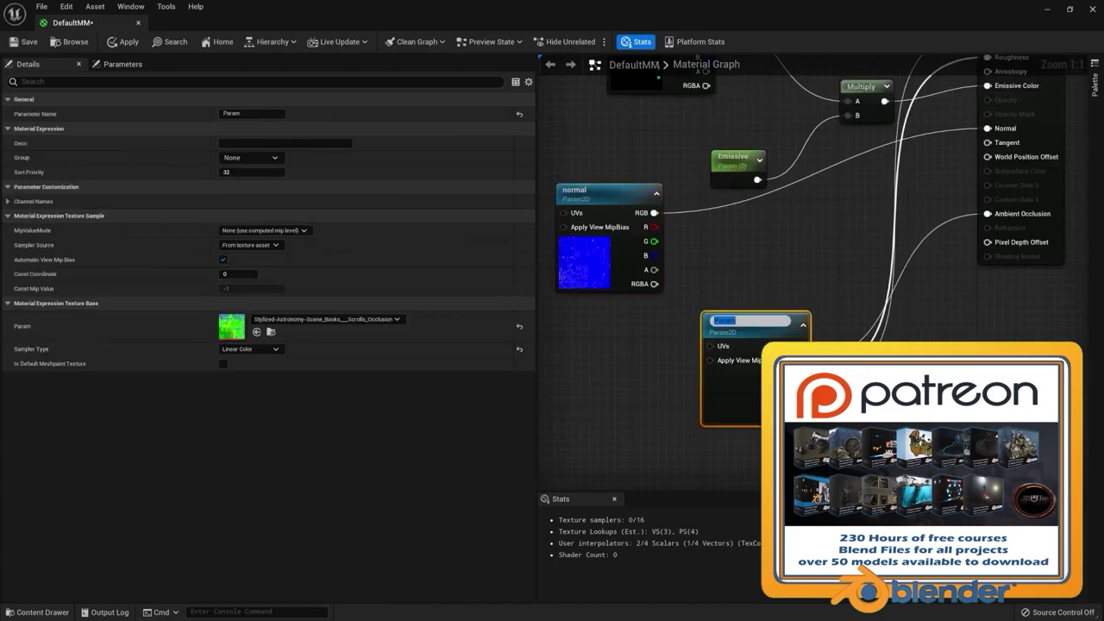
key("ctrl+s")
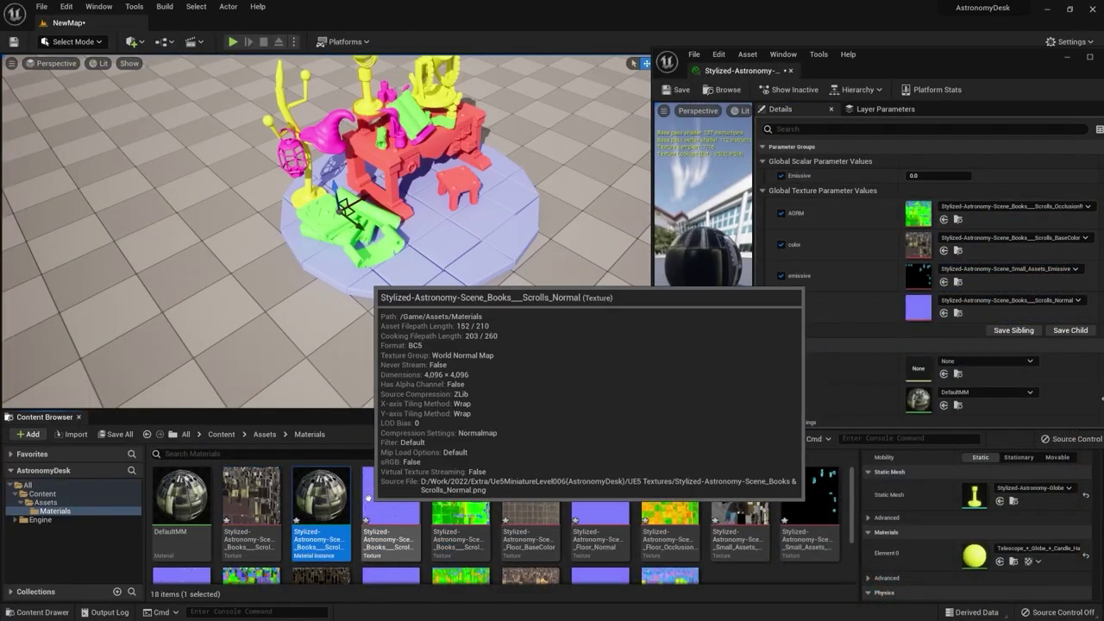
Step: Duplicate the books and scrolls material instance for the floor and assign the Floor AORM, base color and normal textures
scroll(517, 518, "down", 2)
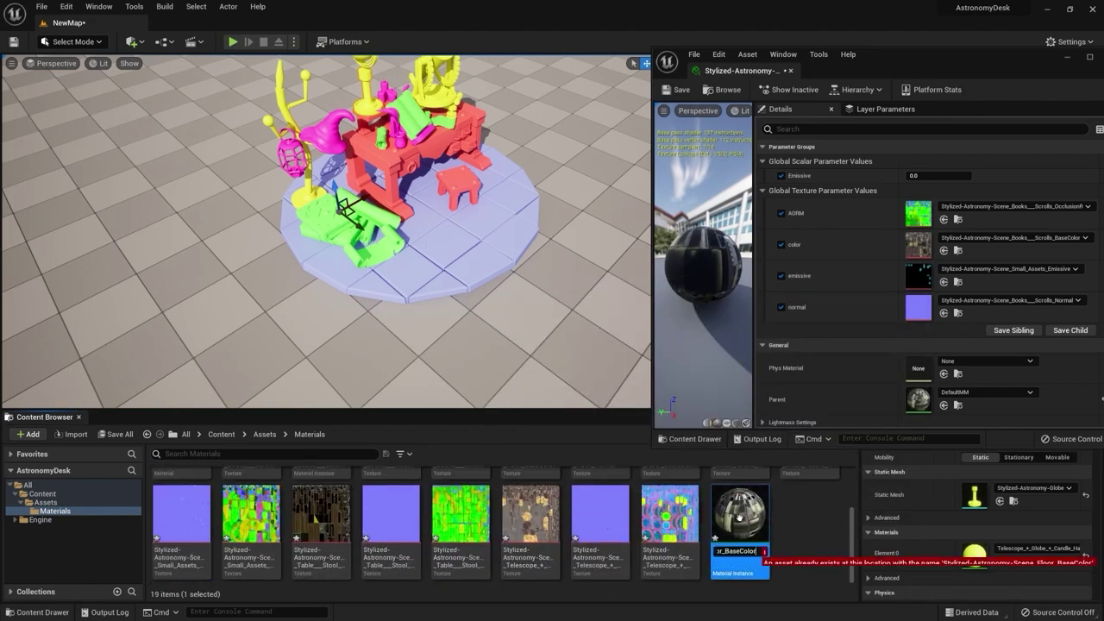
key("Return")
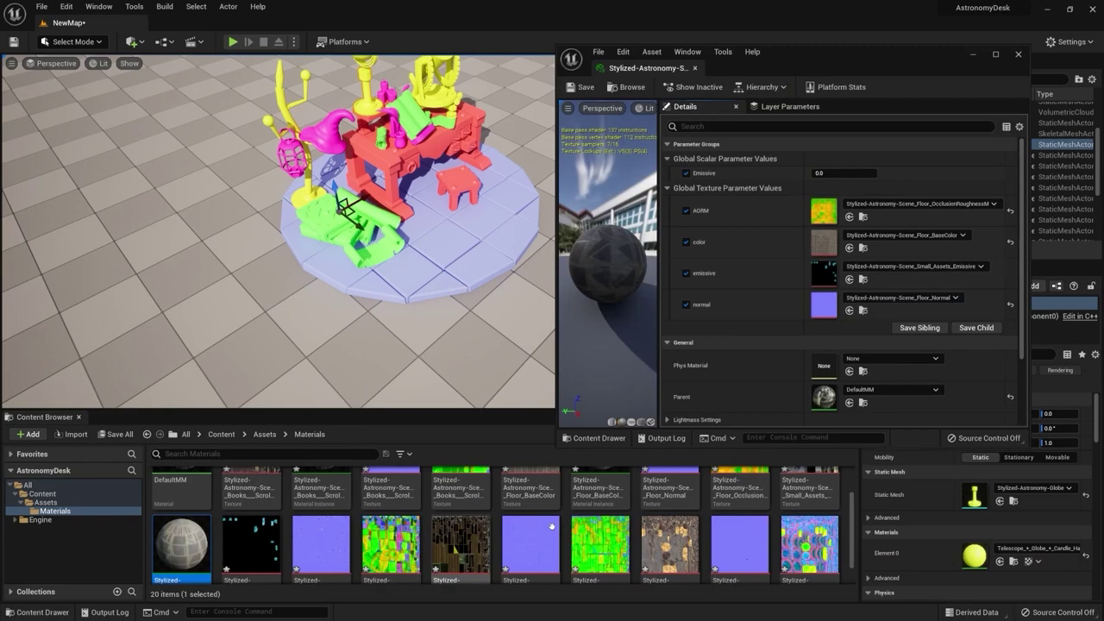
left_click_drag(250, 517, 817, 270)
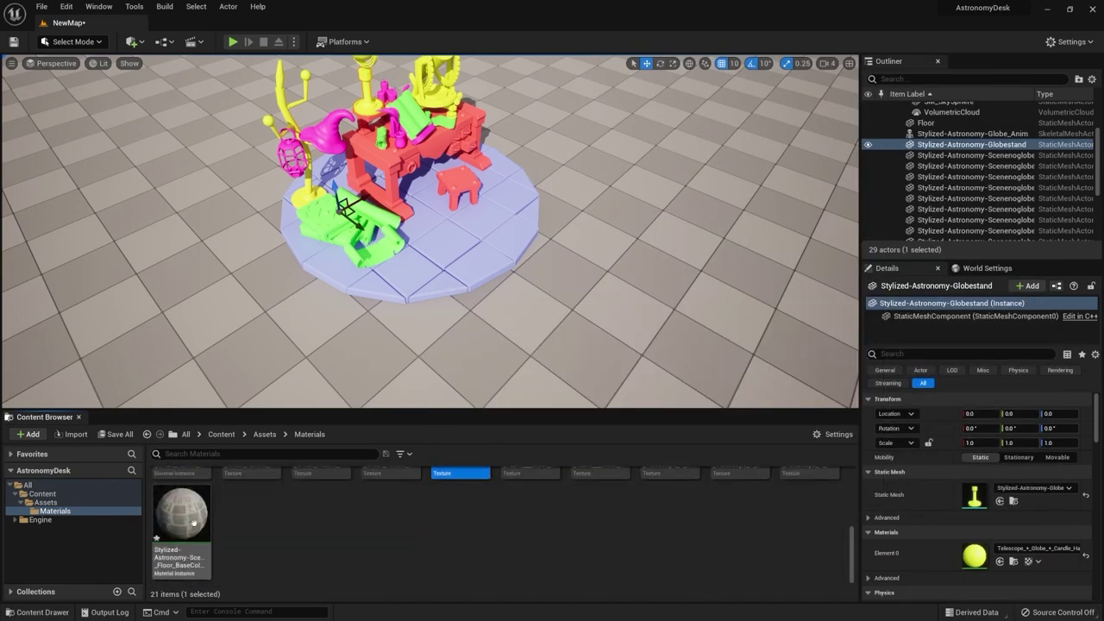
key("Return")
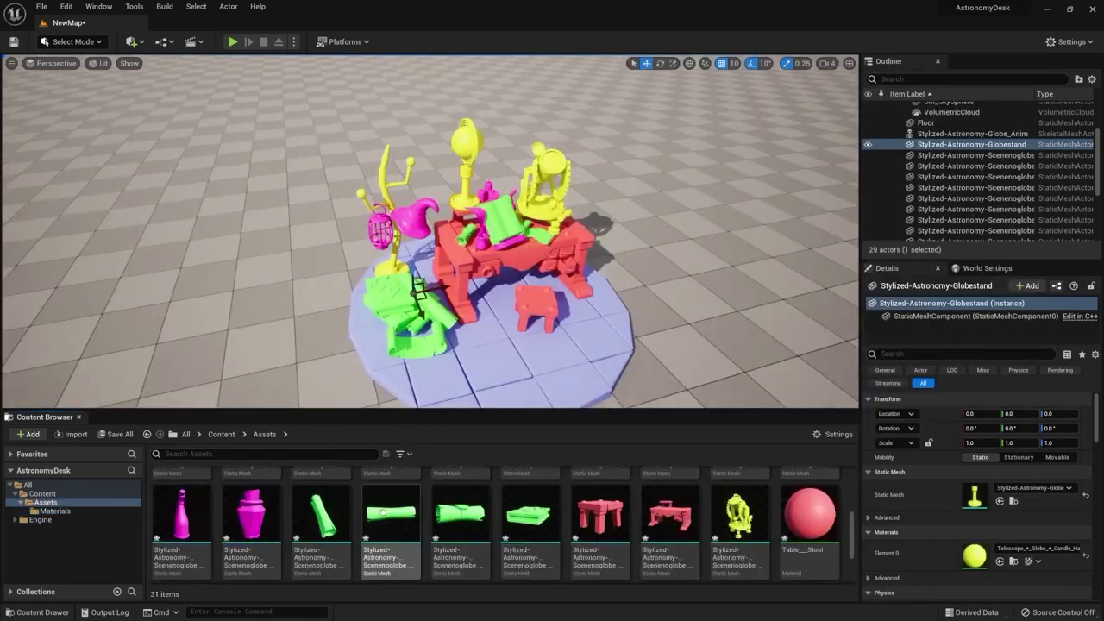
Step: Replace references to the imported placeholder materials, including Floor and Table___Stool, with the matching textured material instances
right_click(321, 496)
left_click(448, 353)
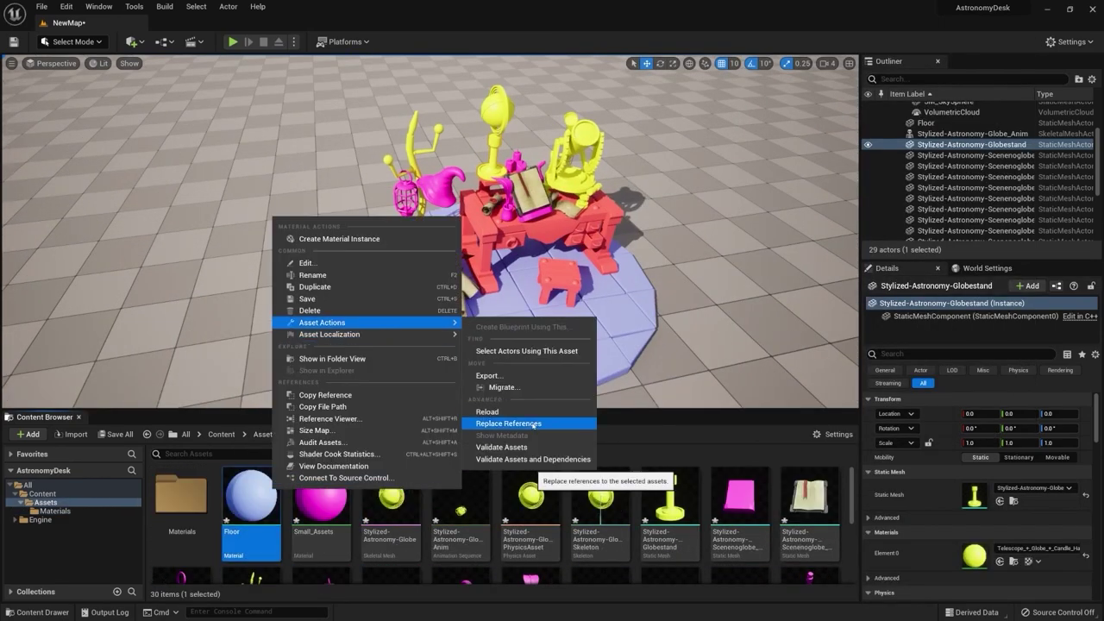
left_click(526, 422)
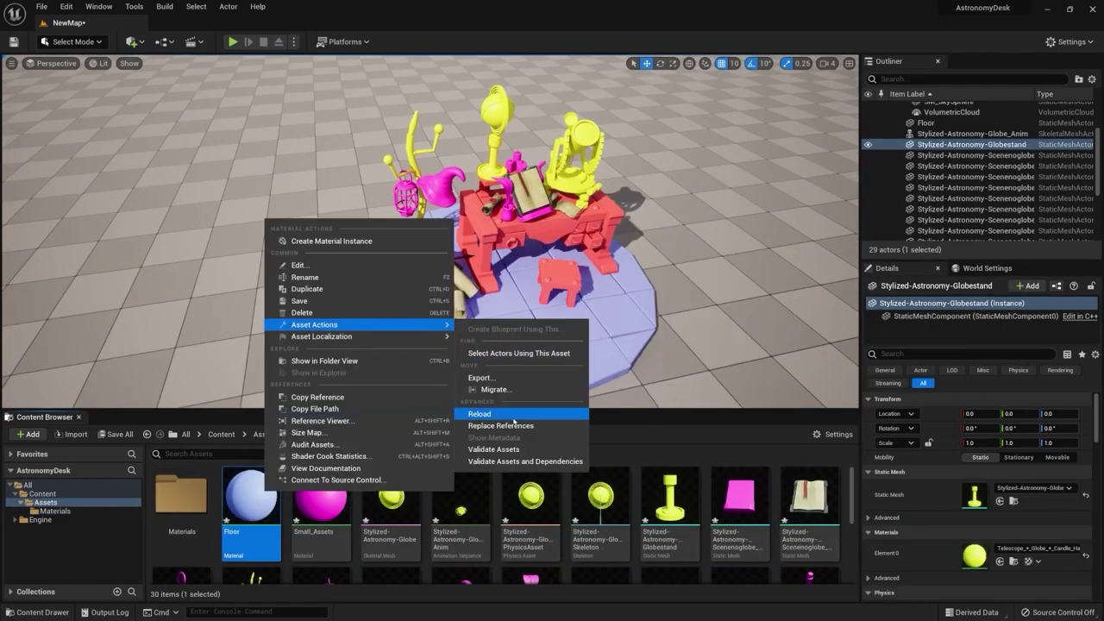
left_click(514, 423)
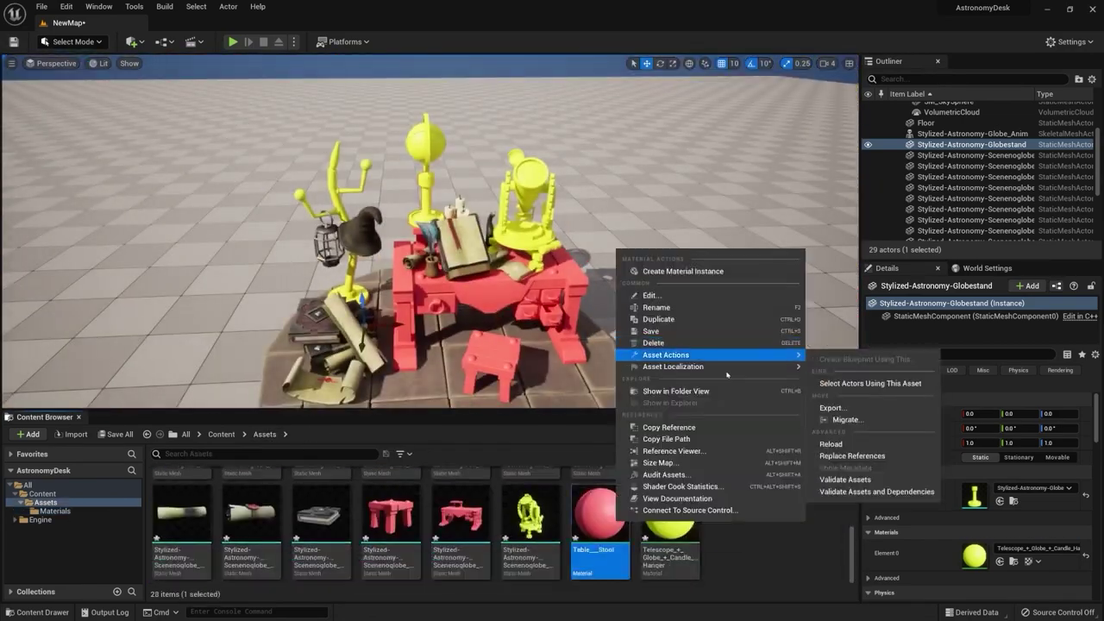
left_click(669, 391)
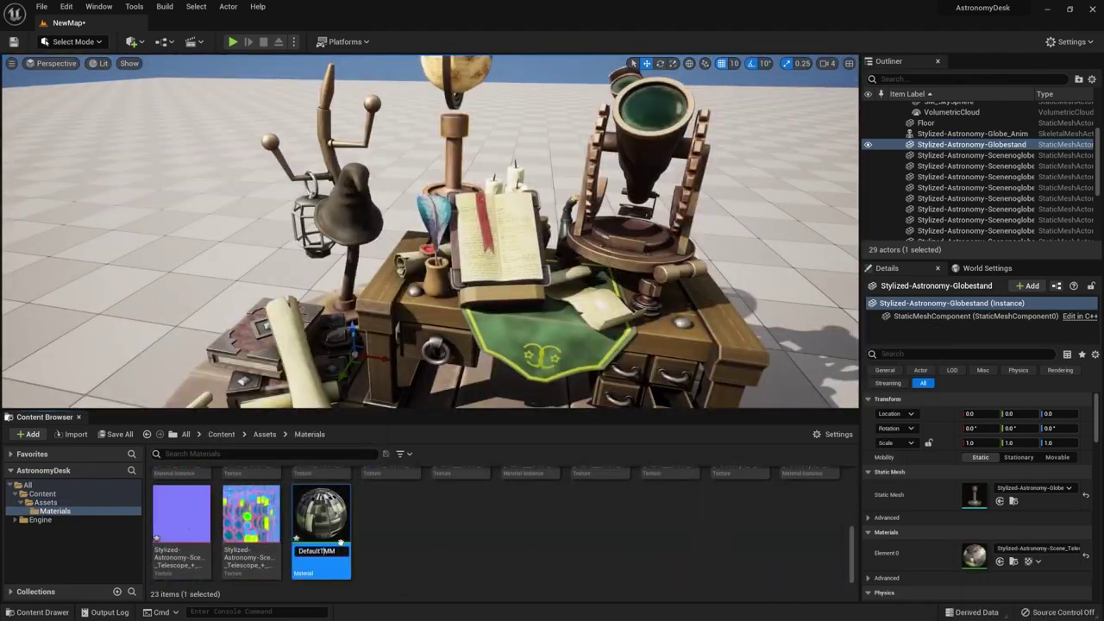
Step: Name the duplicated master material DefaultTransparentMM
type("ransparent")
key("Return")
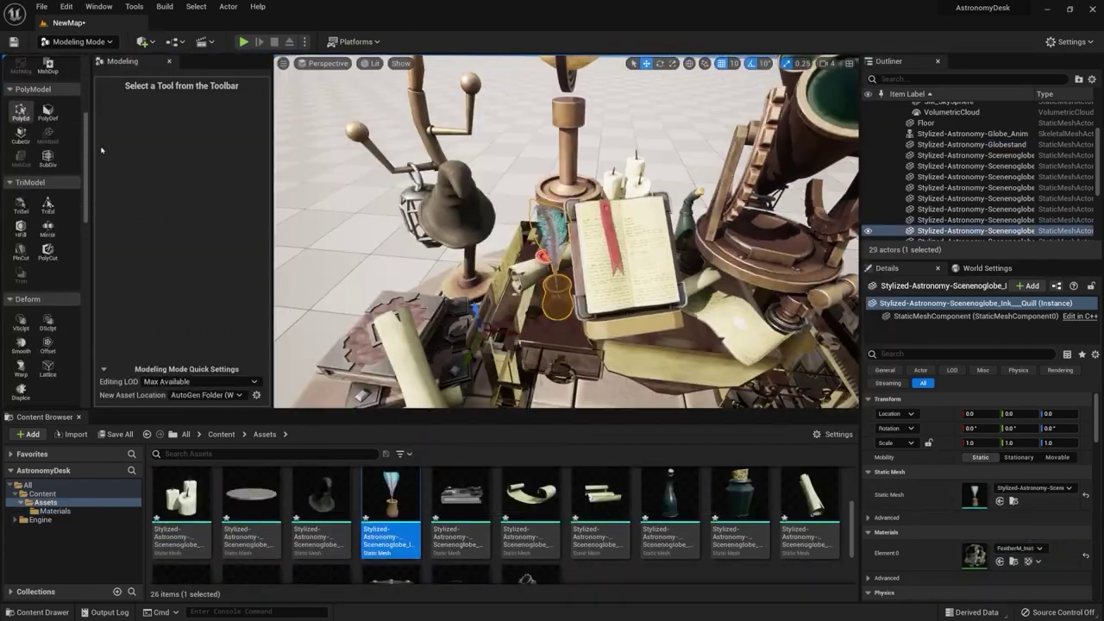
Step: Generate new PolyGroups for the Ink & Quill mesh with the GrpGen modeling tool and accept the result
left_click(19, 112)
scroll(43, 307, "down", 5)
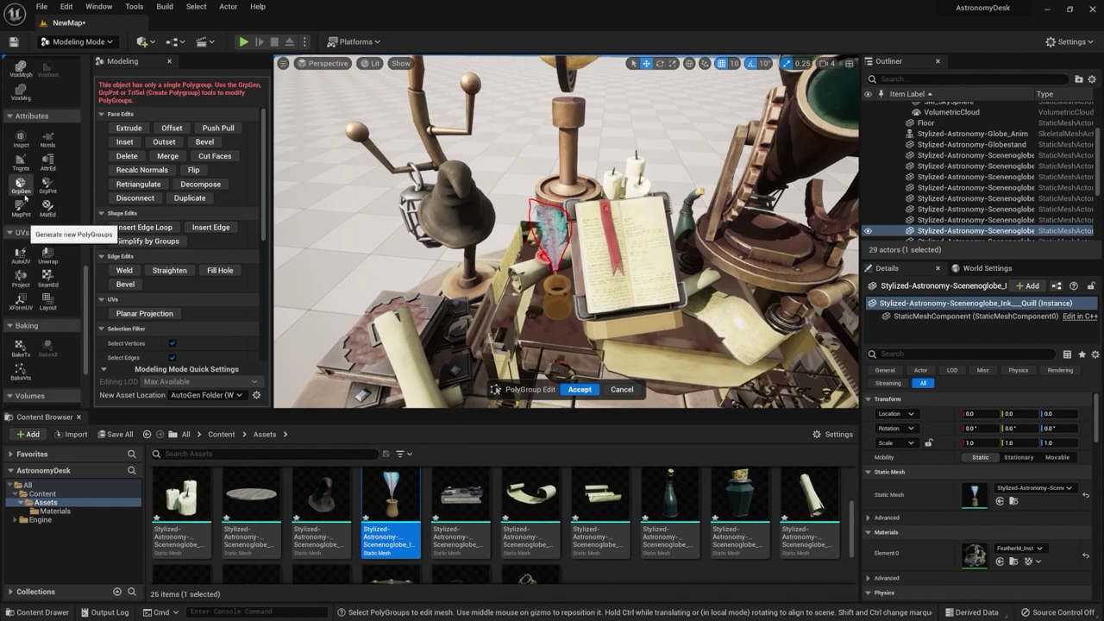
left_click(20, 186)
left_click(580, 389)
scroll(35, 299, "up", 2)
Step: Duplicate the Ink & Quill mesh with the modeling mode's Duplicate tool and accept the result
left_click(20, 300)
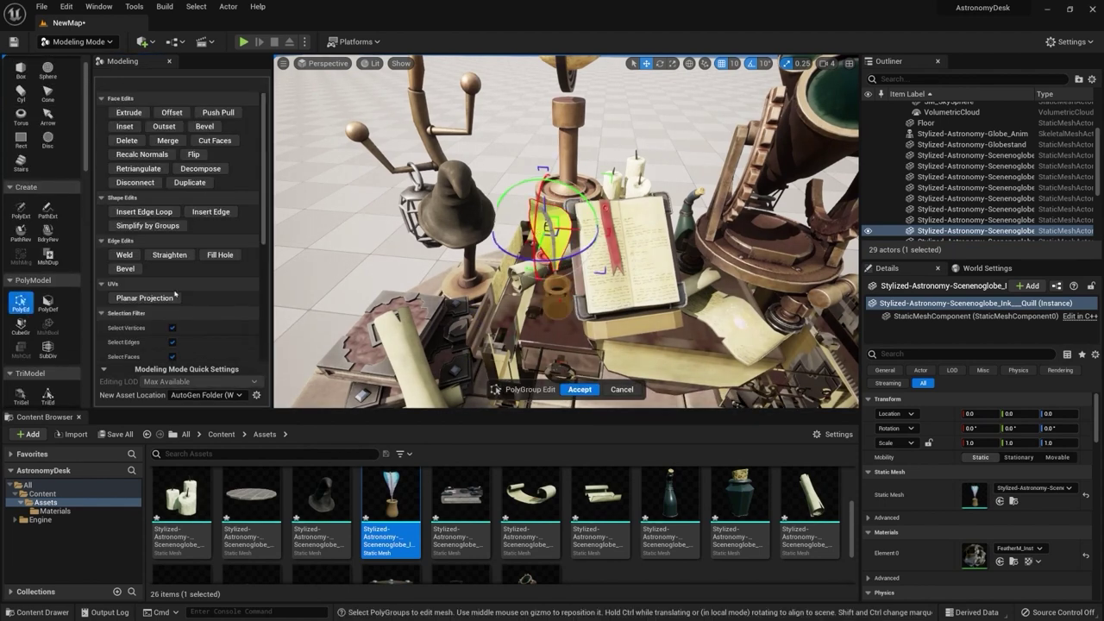
scroll(183, 304, "down", 5)
left_click(48, 257)
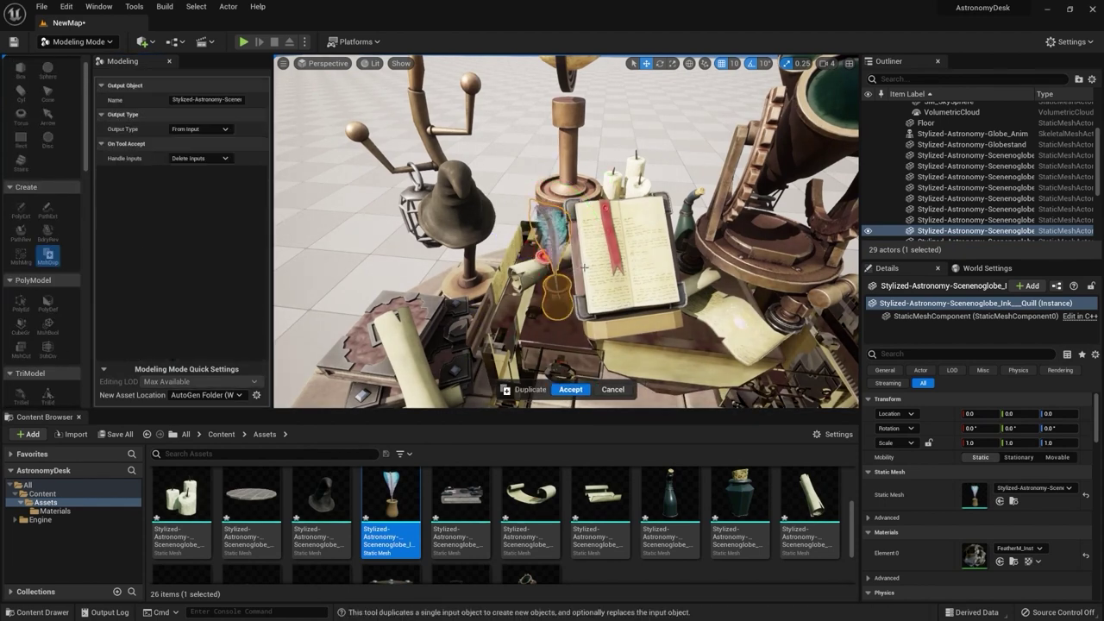
key("f")
scroll(937, 210, "down", 1)
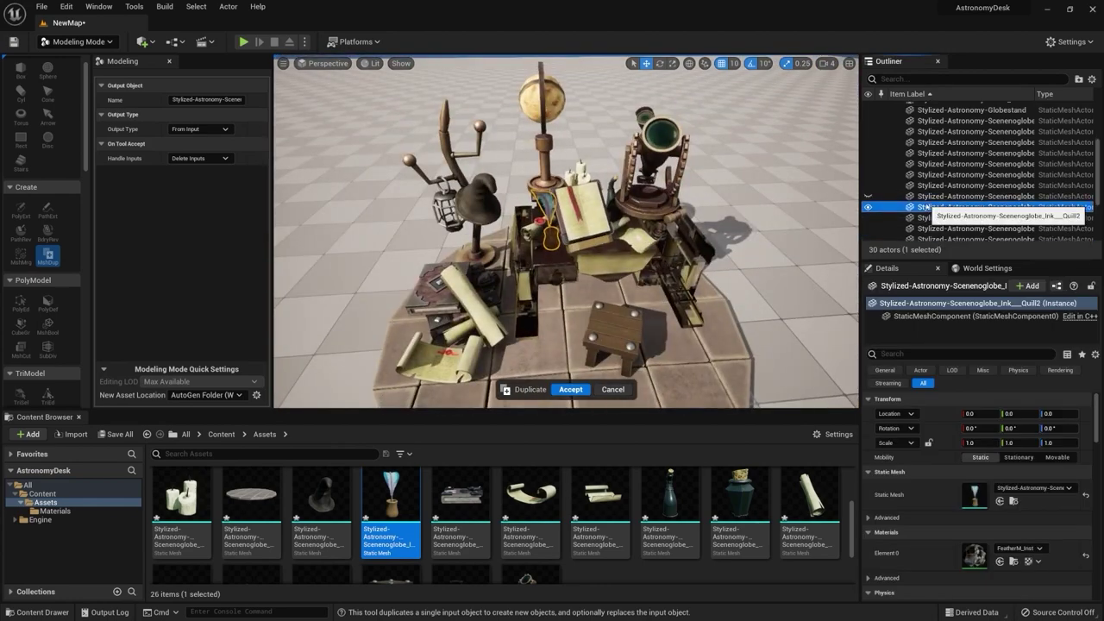
key("Return")
key("Escape")
key("f")
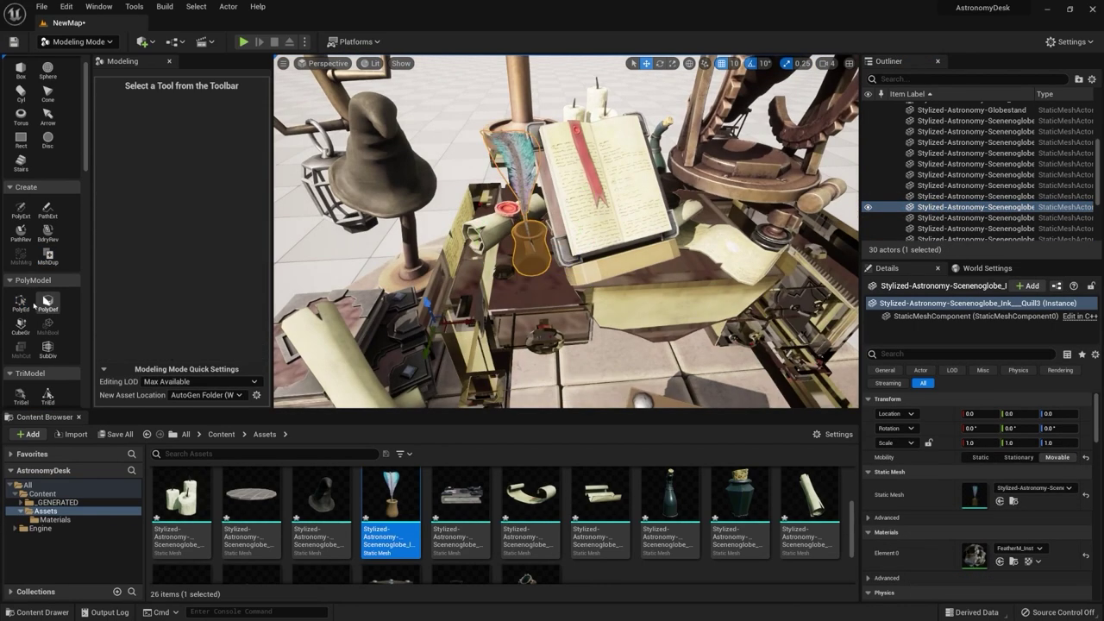
Step: Return to Select mode and assign the Small Assets material instance to the Ink___Quill2 ink pot mesh
key("shift+1")
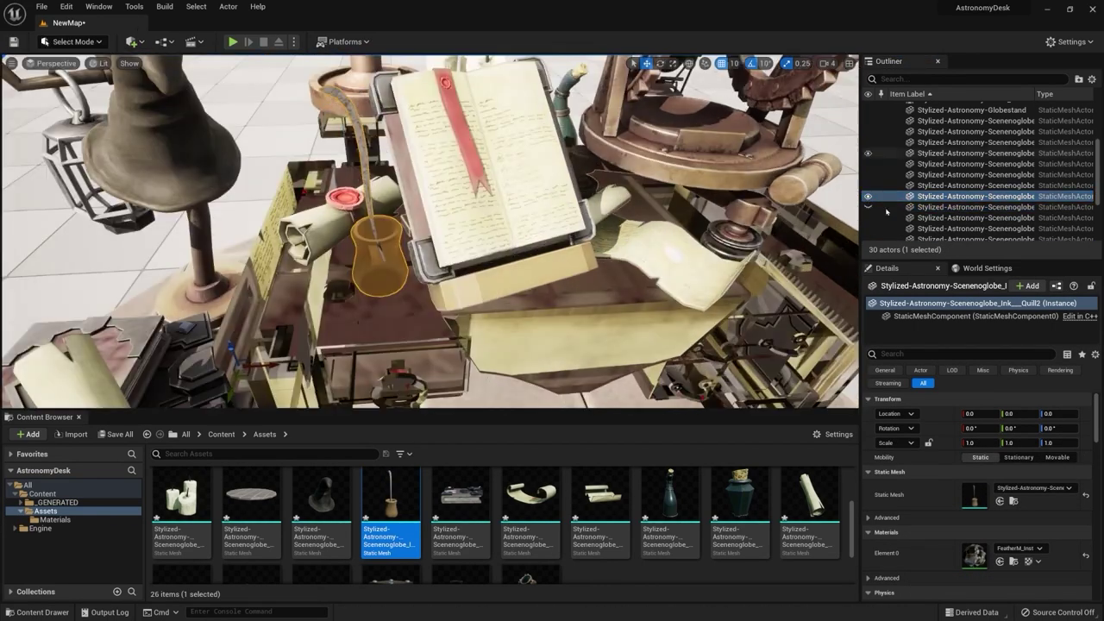
left_click(54, 519)
right_click_drag(517, 233, 788, 73)
scroll(788, 72, "down", 5)
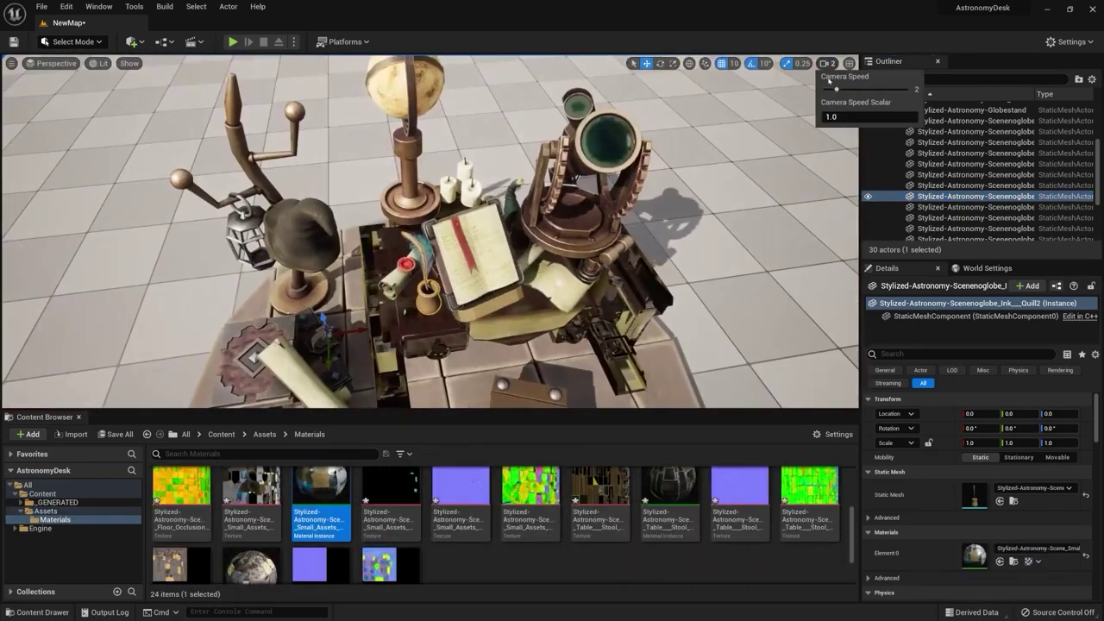
Step: Delete the existing light and sky actors in the level's Lighting folder
scroll(974, 172, "up", 5)
left_click(930, 117)
key("Delete")
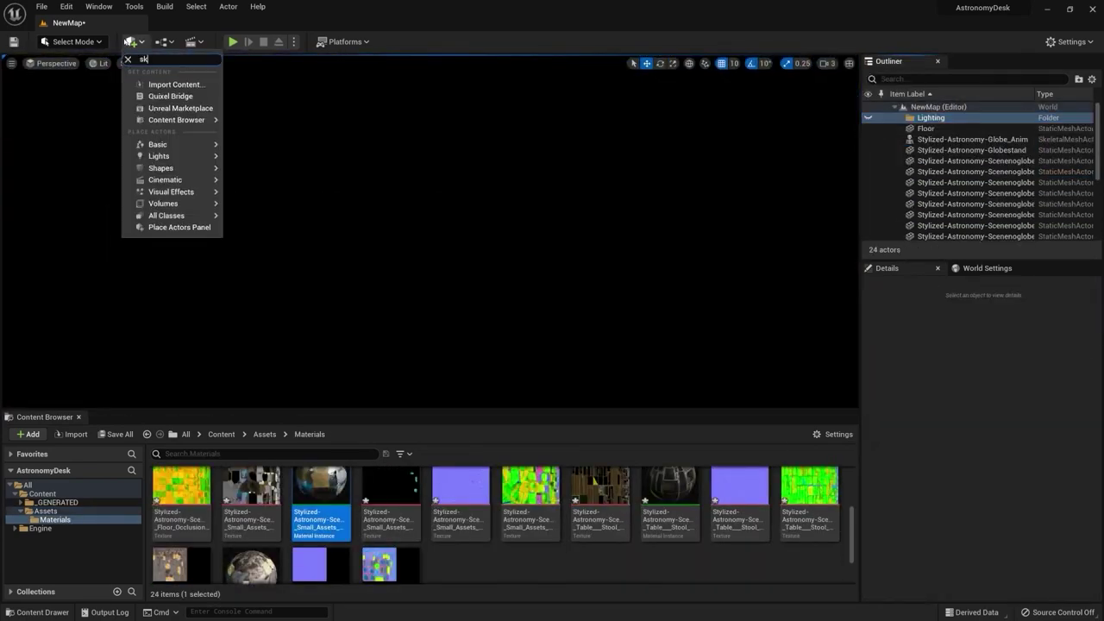
Step: Add a sky light that uses SLS Specified Cubemap and choose its cubemap, trying DaylightAmbientCubemap first
type("sk")
key("Return")
left_click(1034, 518)
left_click(991, 371)
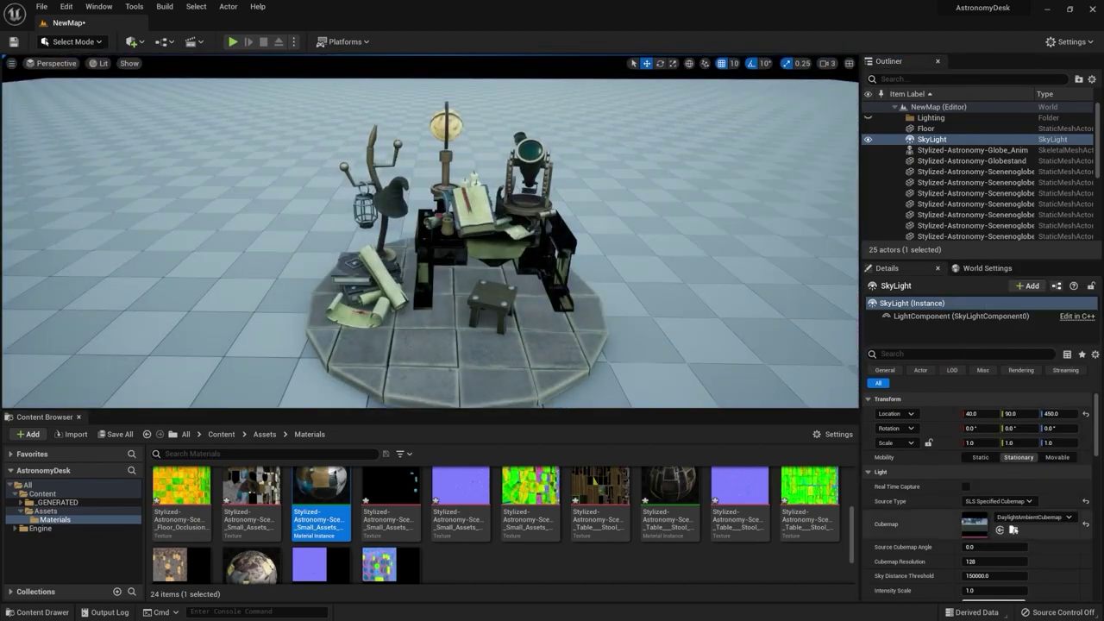
left_click(1068, 516)
left_click(1022, 406)
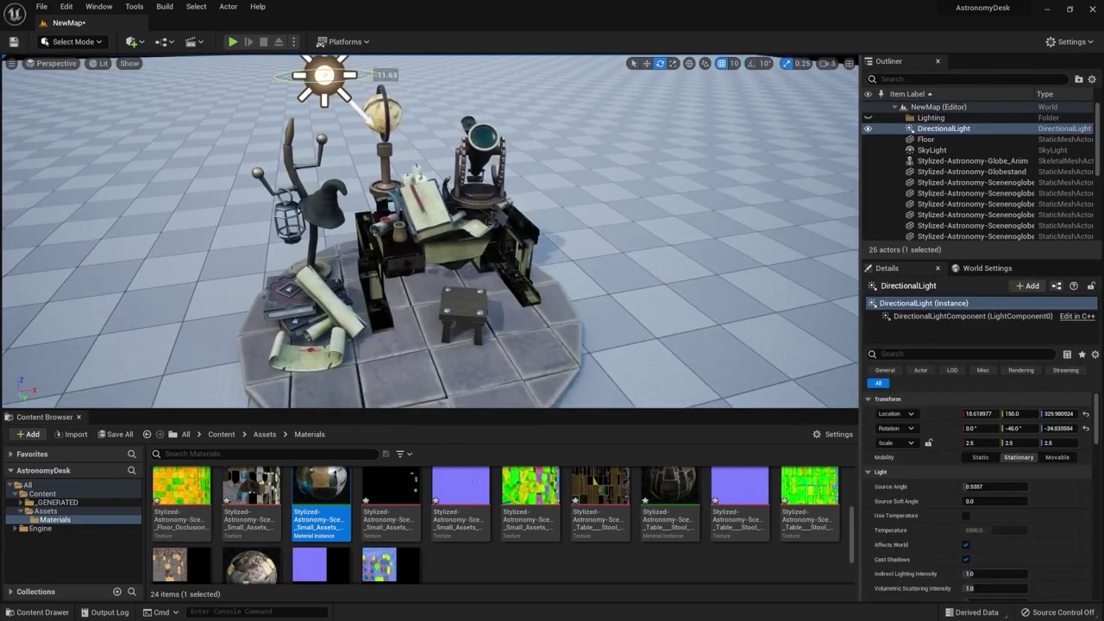
Step: Assign the Table & Stool material instance to the table mesh and undo the removal of the background floor
scroll(974, 483, "down", 3)
left_click(1011, 514)
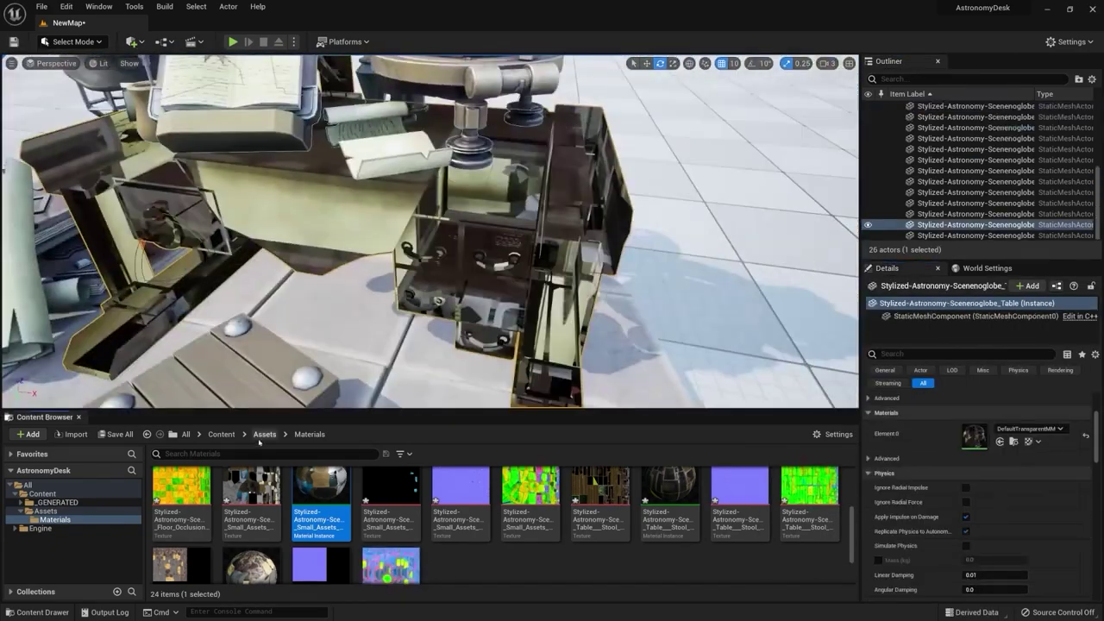
left_click_drag(670, 500, 975, 435)
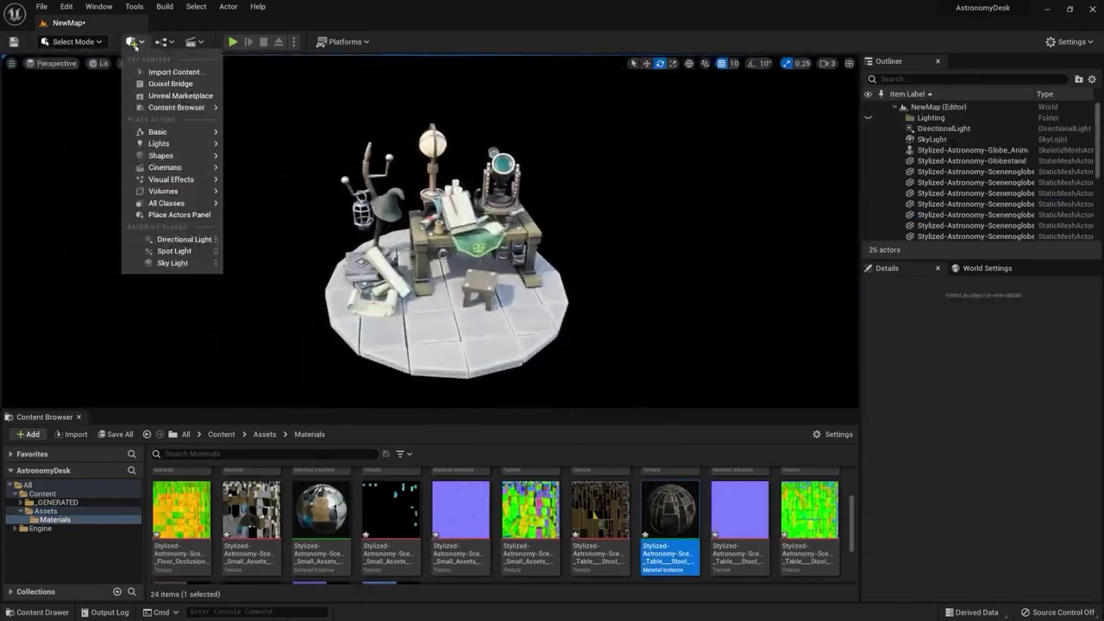
key("ctrl+z")
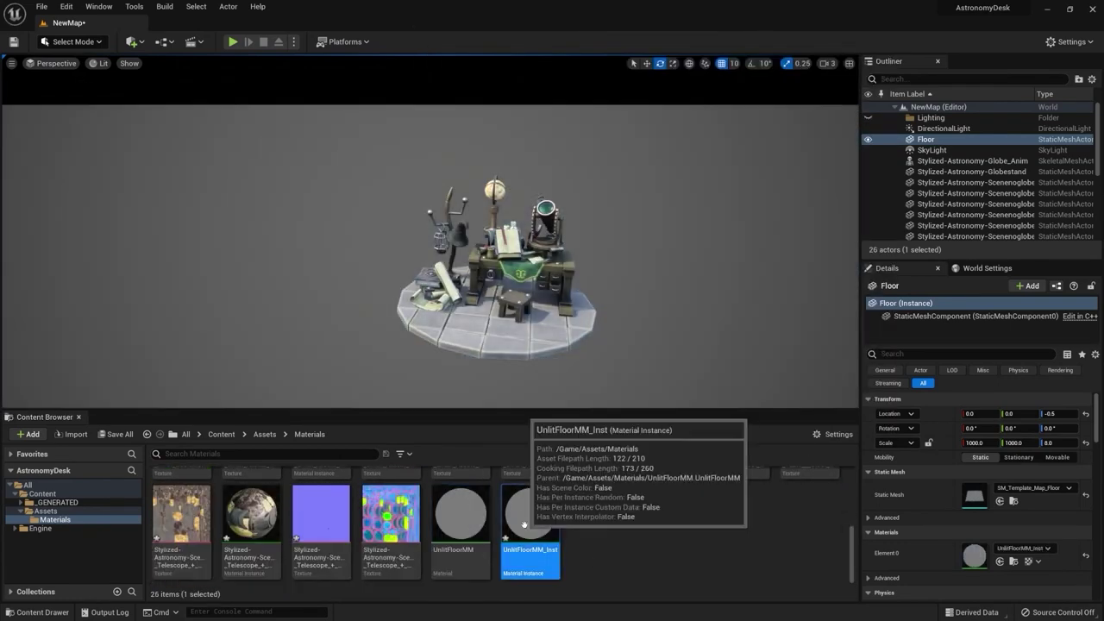
Step: Search the background floor's details for shadow settings, and bring up the sky light's unfiltered details
left_click(942, 354)
type("shad")
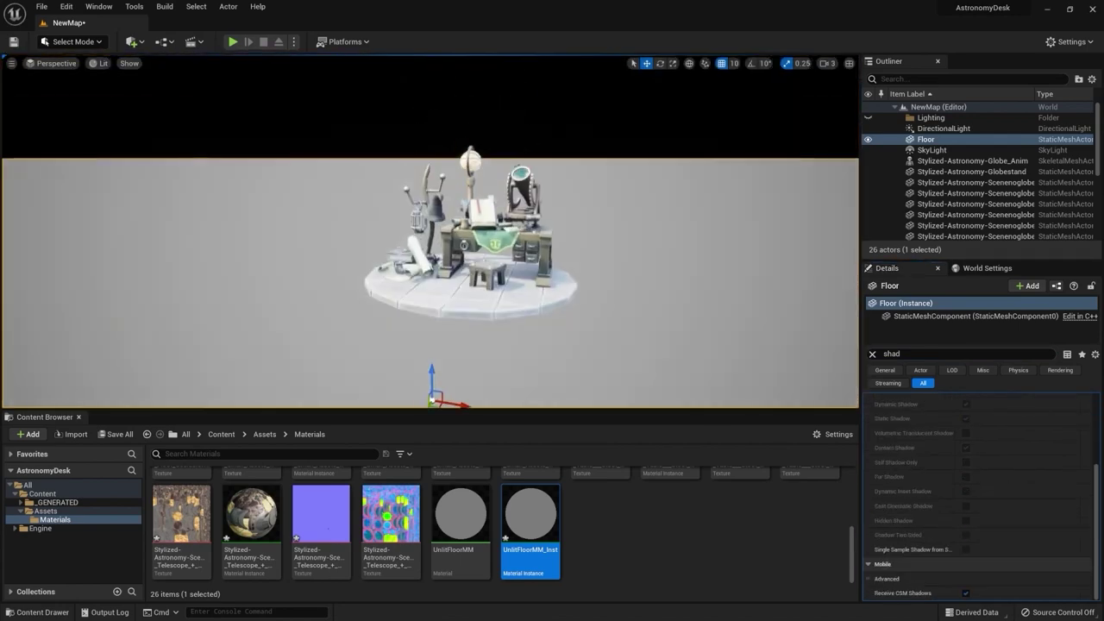
left_click(931, 150)
left_click(871, 353)
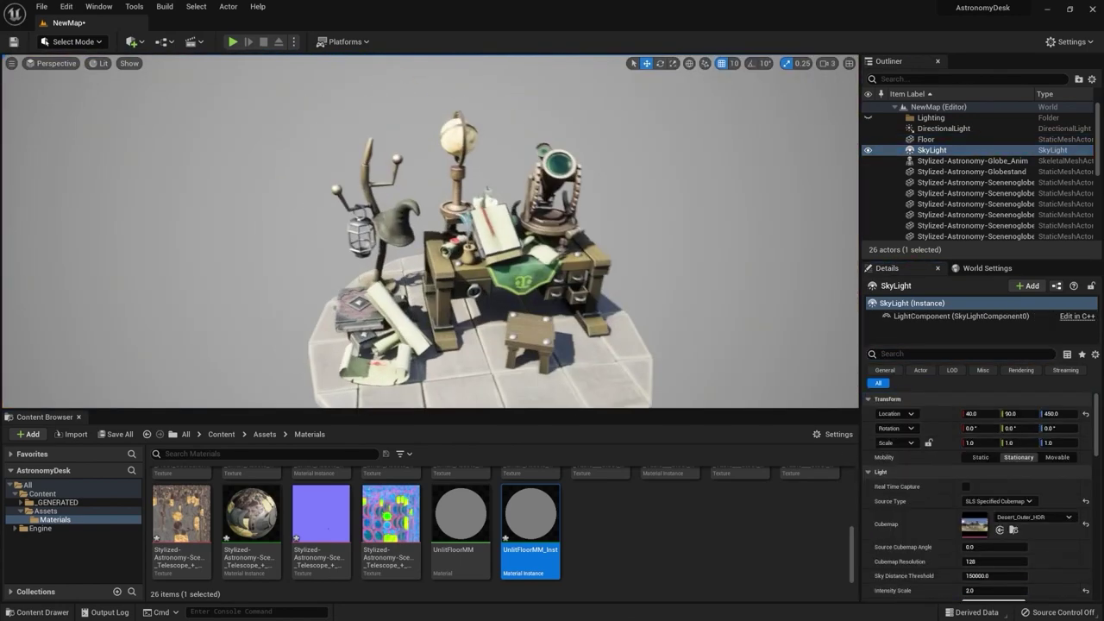
Step: Add a Post Process Volume to the level and enable its infinite extent setting
left_click(131, 42)
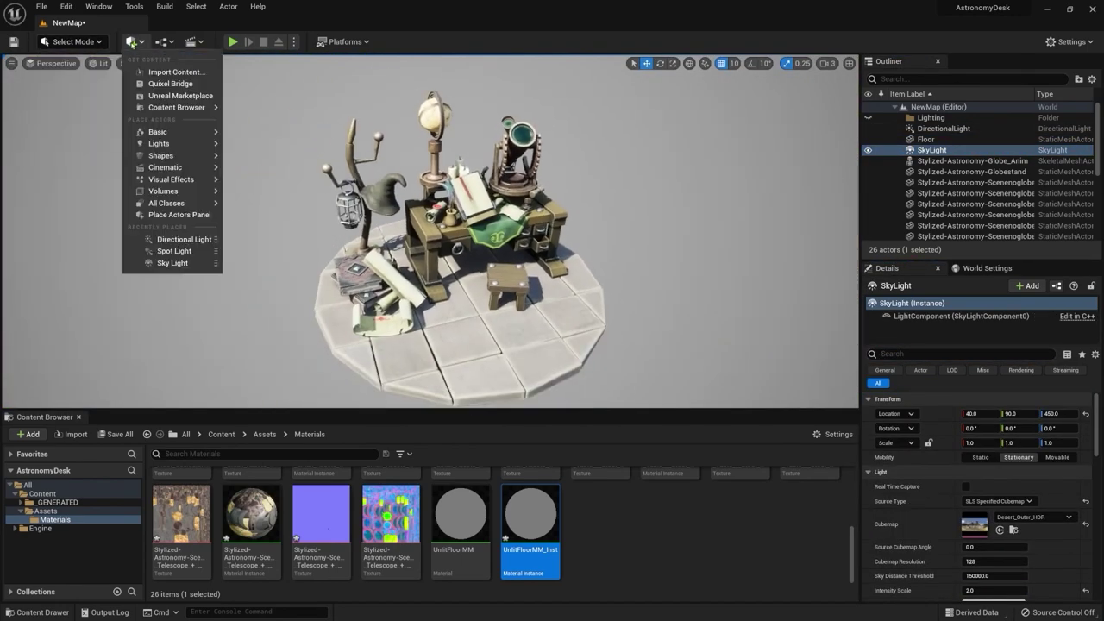
left_click(168, 237)
left_click(911, 354)
type("inf")
left_click(965, 444)
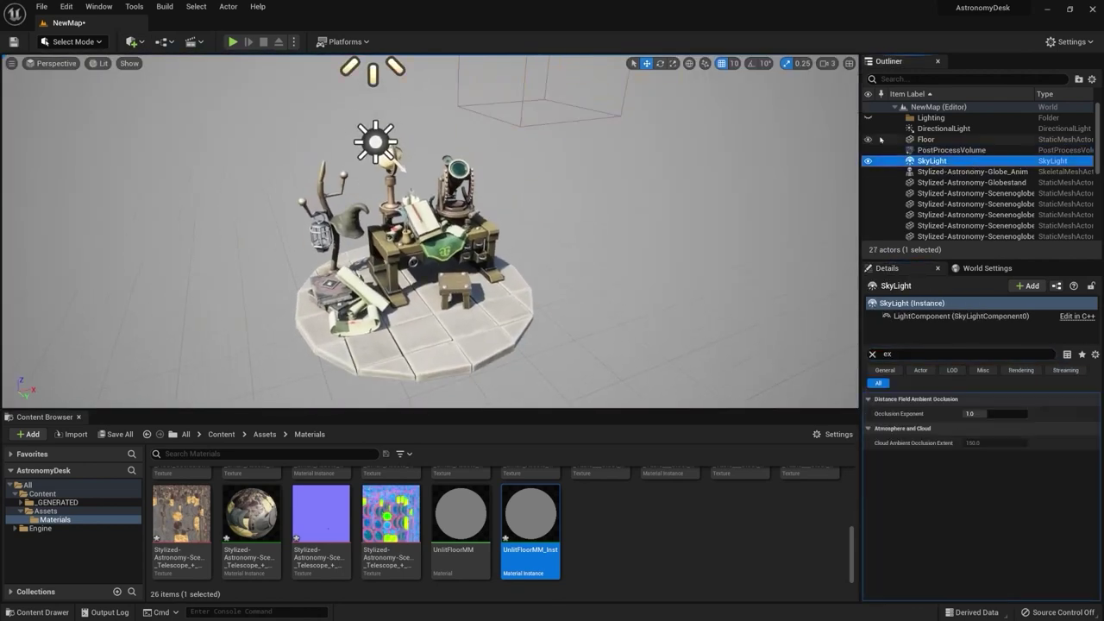
Step: Adjust the directional light's settings and set the sky light's intensity scale to 1.0
left_click(942, 128)
left_click(1011, 531)
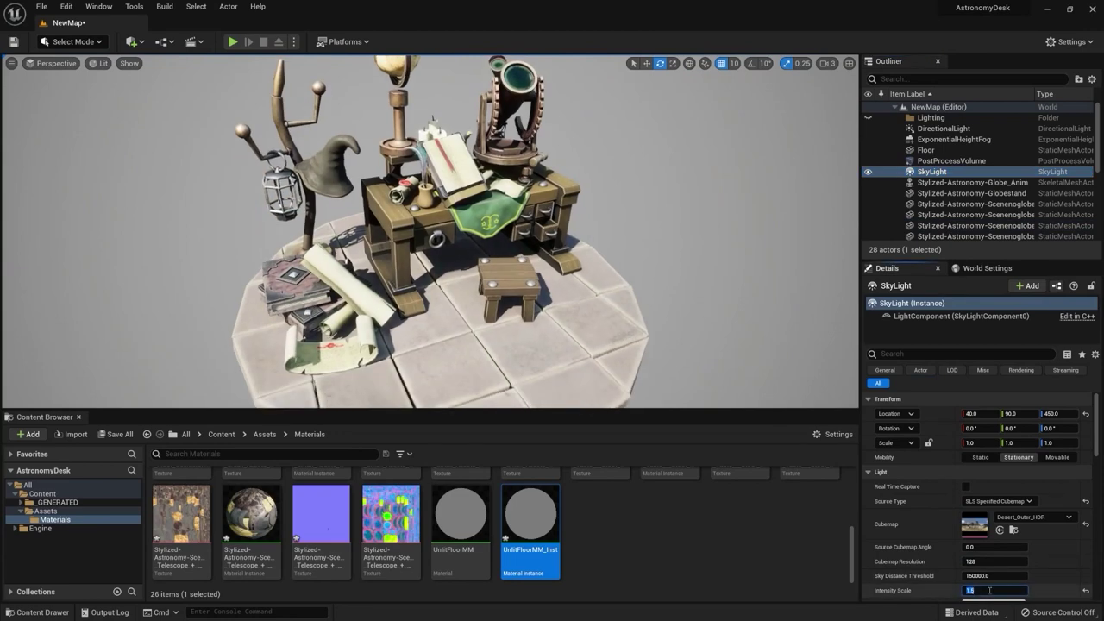
scroll(1004, 517, "down", 2)
left_click(993, 533)
left_click(929, 172)
scroll(985, 470, "down", 1)
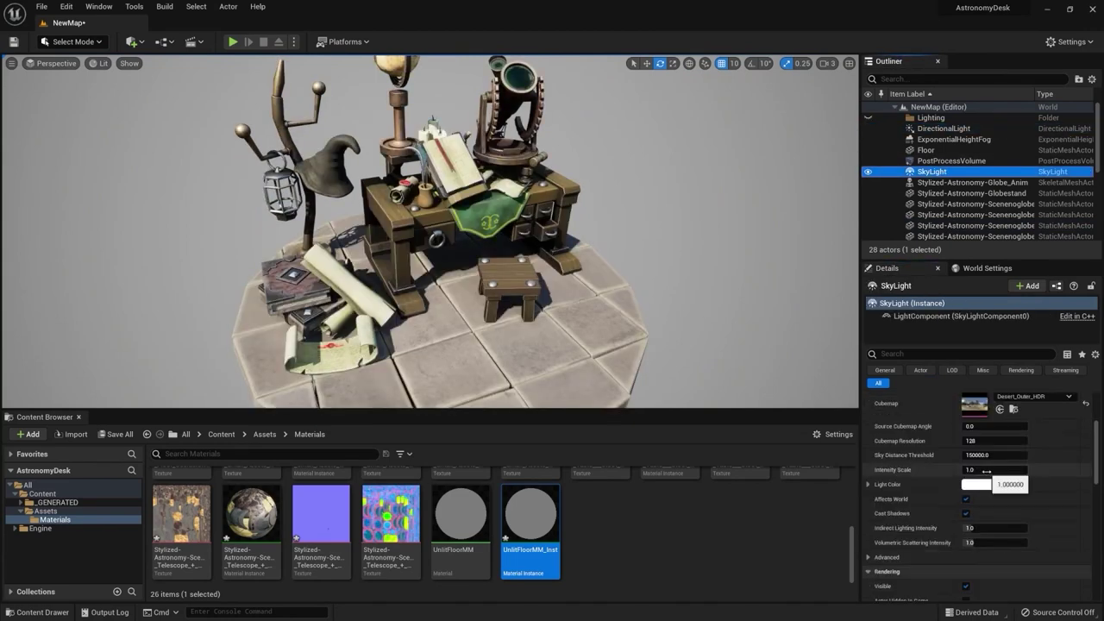
left_click(921, 129)
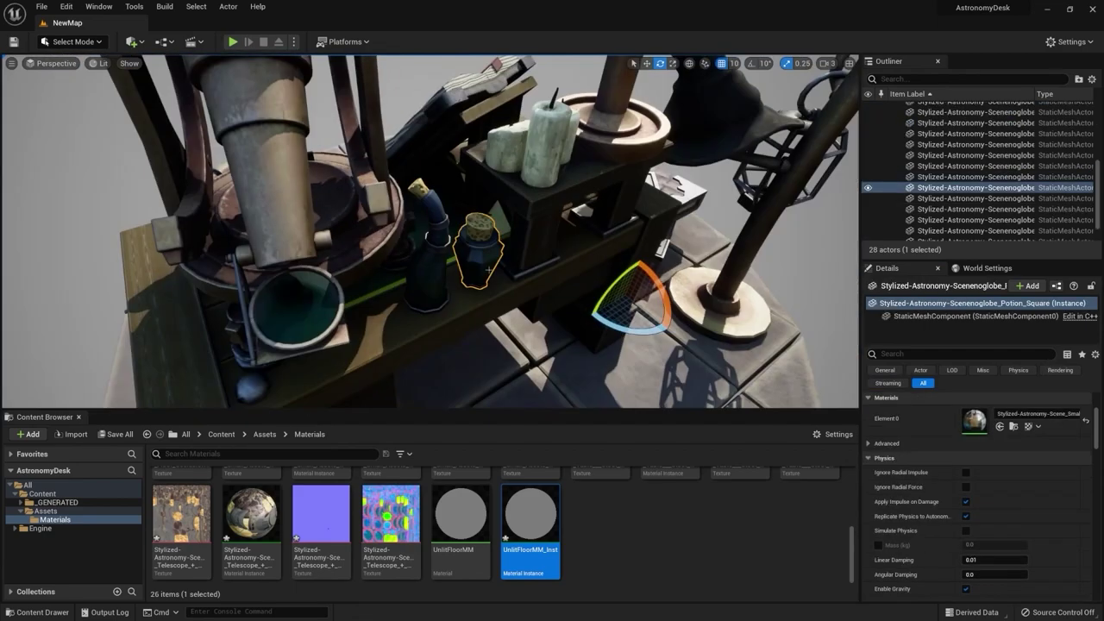
Step: Replace the square potion bottle's material with the FeatherM_Inst material instance
scroll(500, 517, "up", 2)
left_click_drag(321, 500, 772, 478)
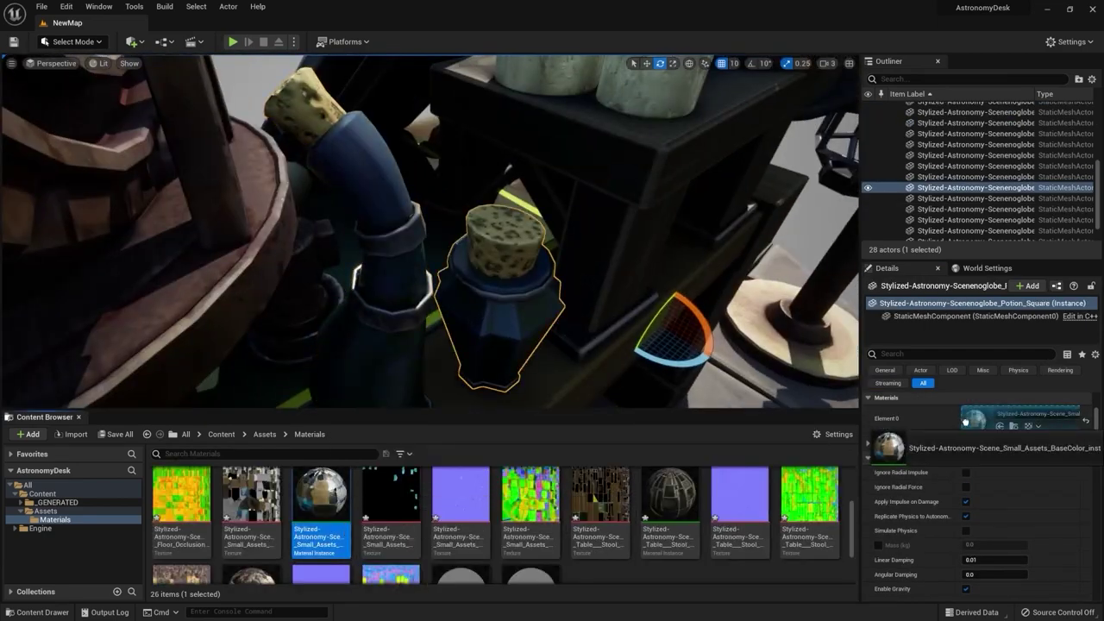
scroll(501, 518, "up", 2)
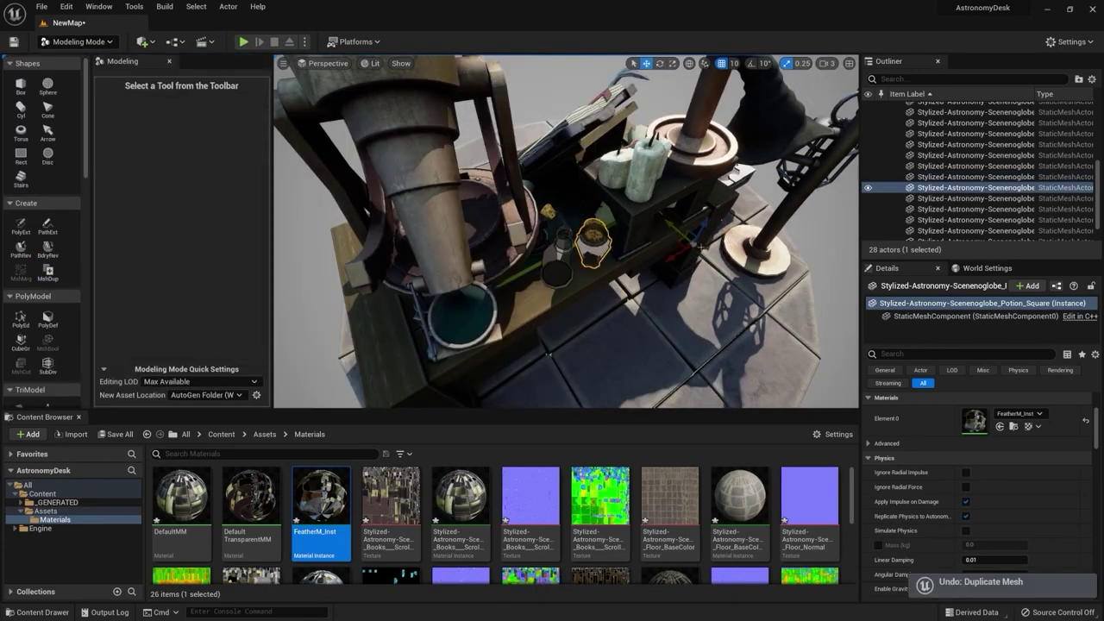
Step: Separate the round potion's cork from its glass with the triangle selection and PolyGroup editing tools, and reassign its material
scroll(500, 478, "down", 2)
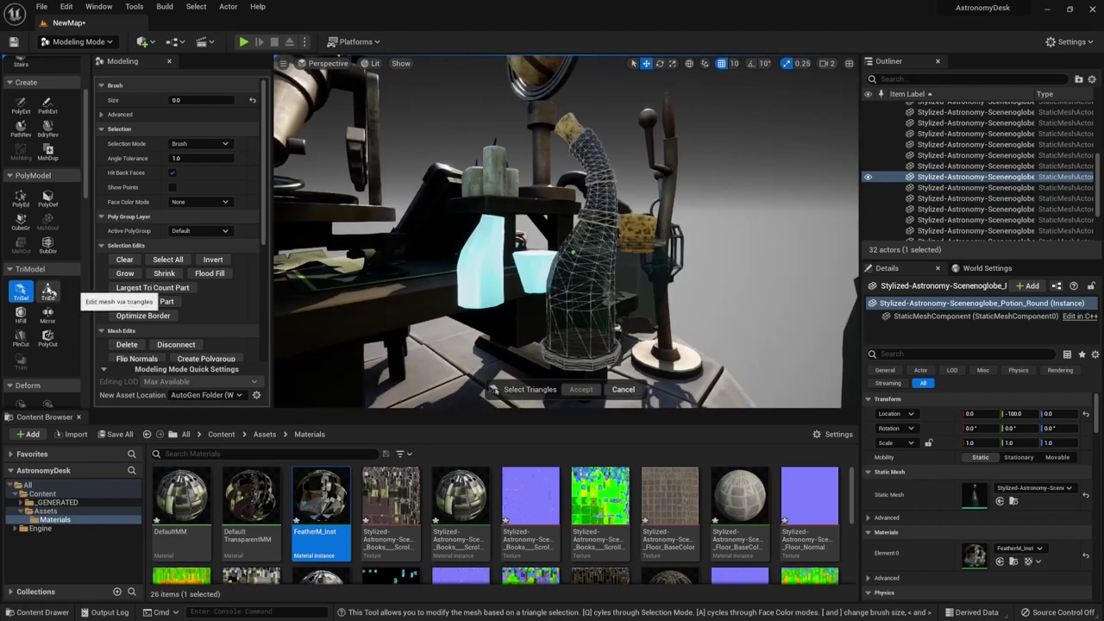
left_click(47, 292)
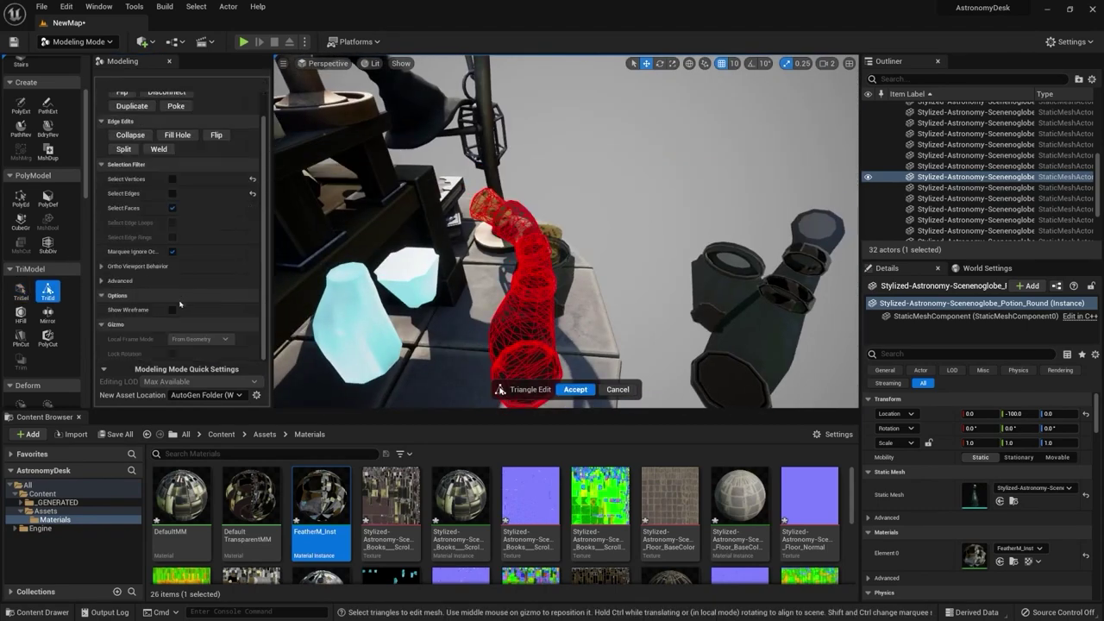
left_click(21, 291)
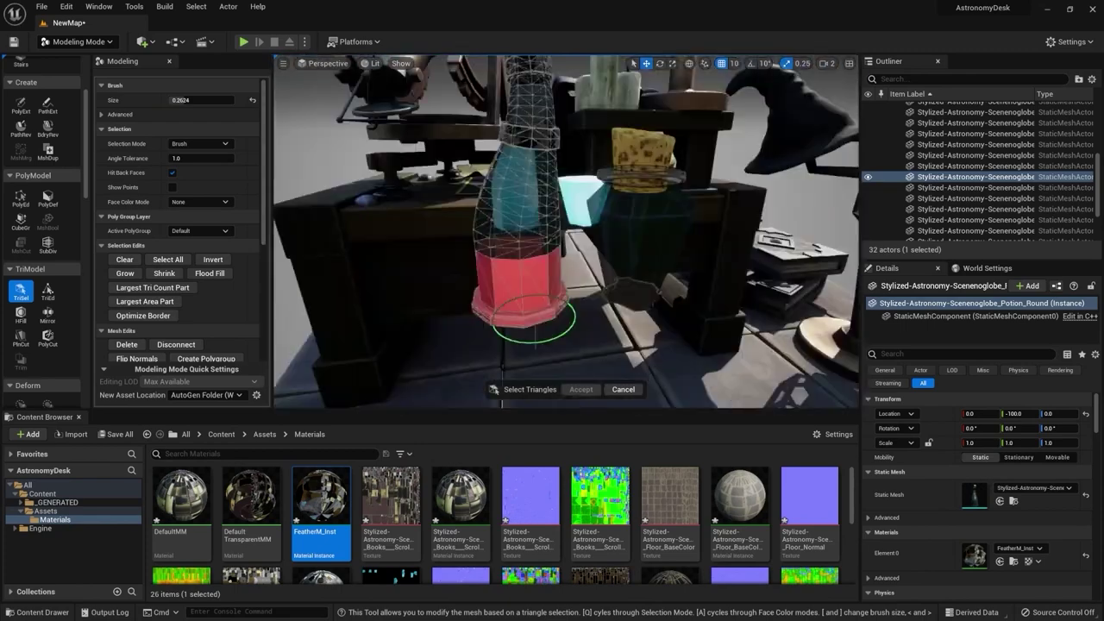
left_click(21, 198)
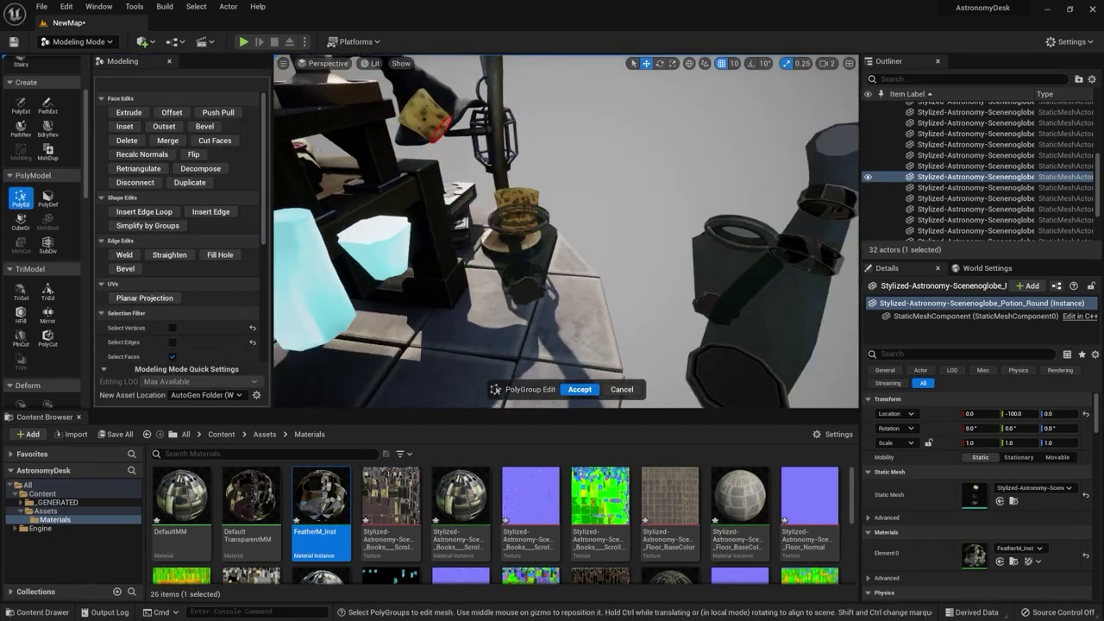
left_click_drag(320, 496, 901, 509)
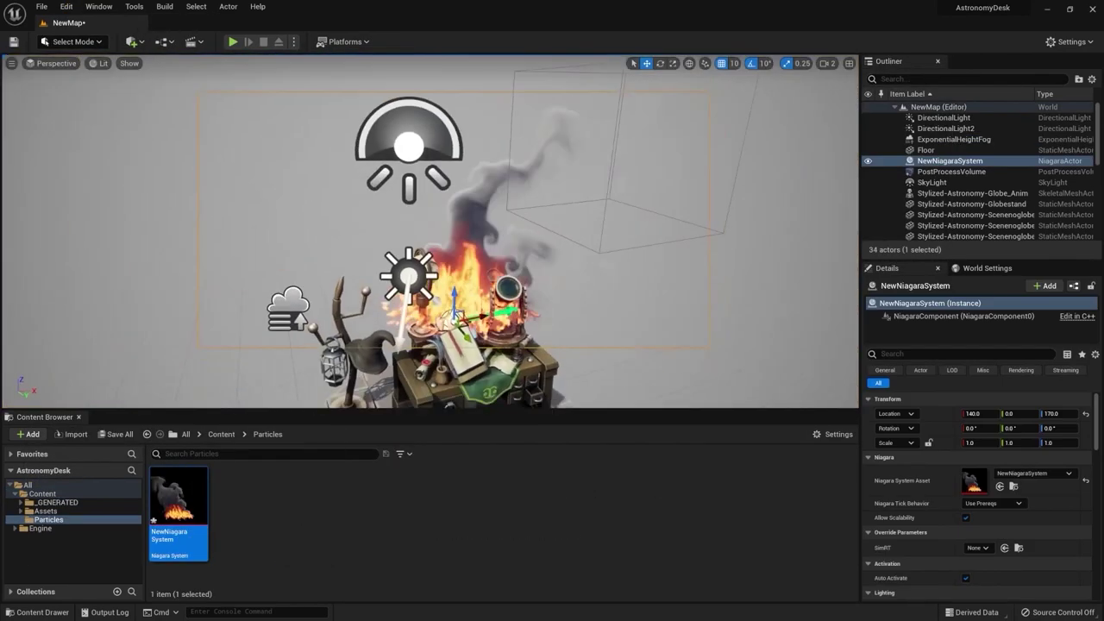
Step: Set the sphere radius range of the SourceParticles emitter's Sphere Location module to A 5.0 and B 6.0
left_click_drag(1008, 360, 770, 361)
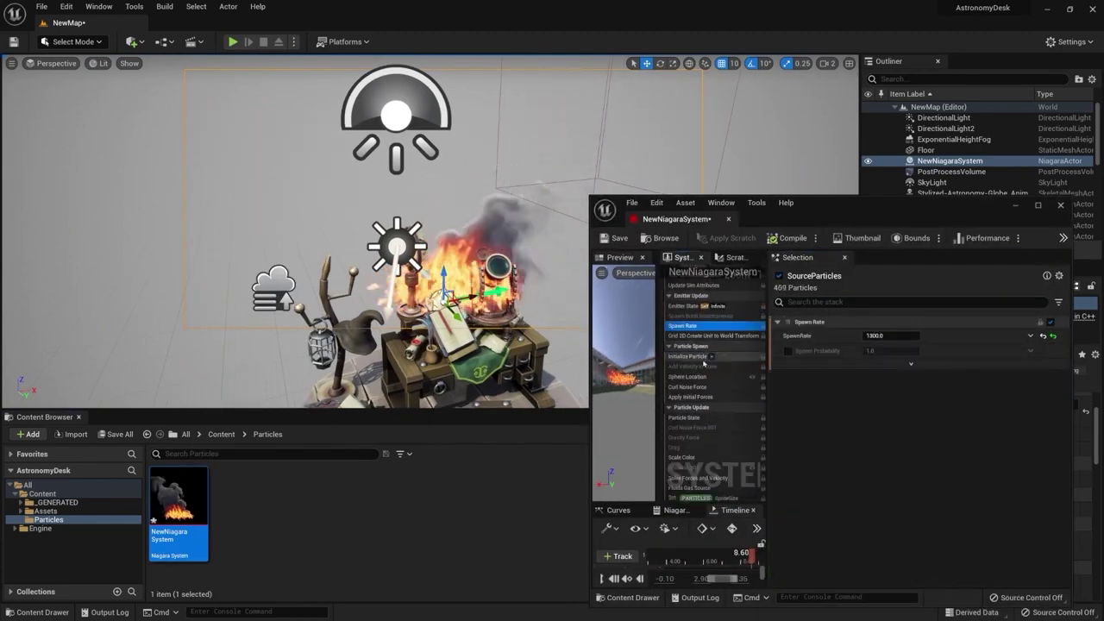
left_click(716, 379)
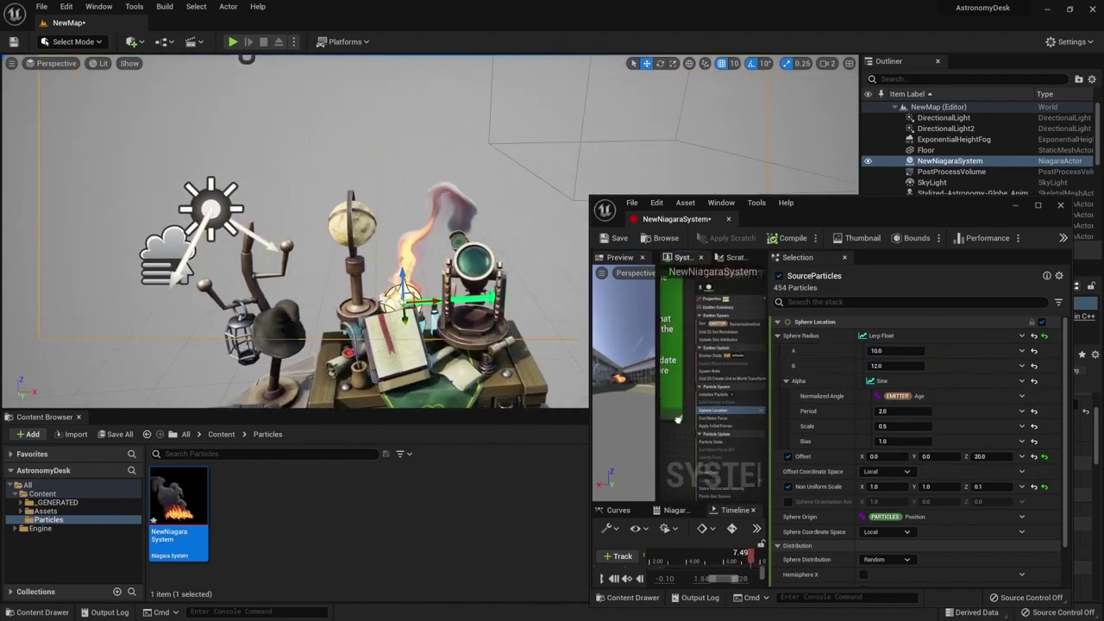
left_click(897, 351)
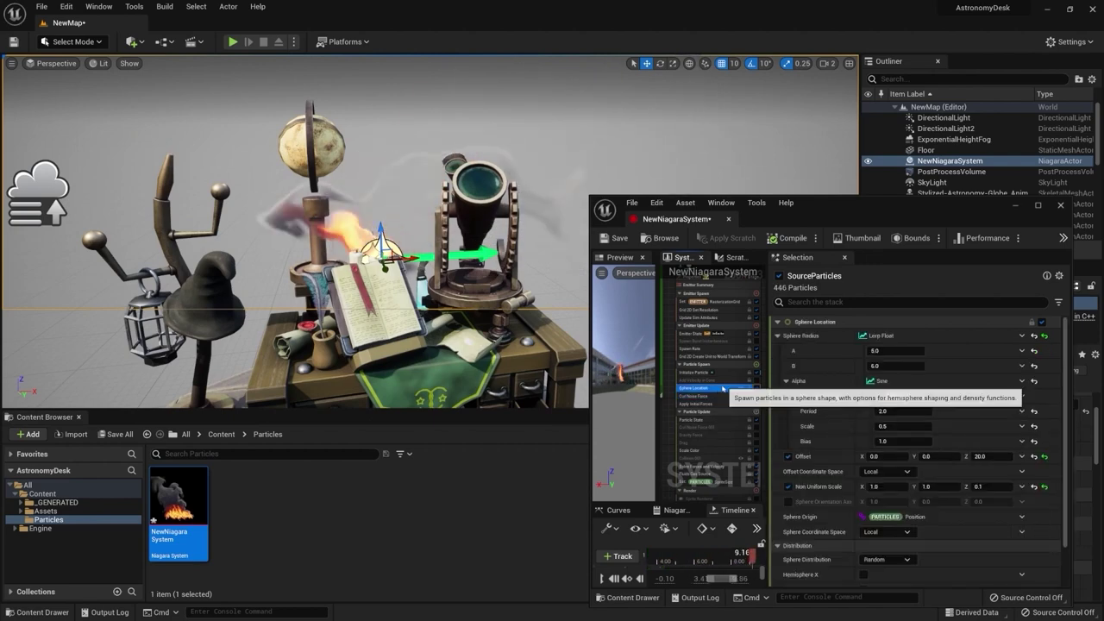
left_click(895, 375)
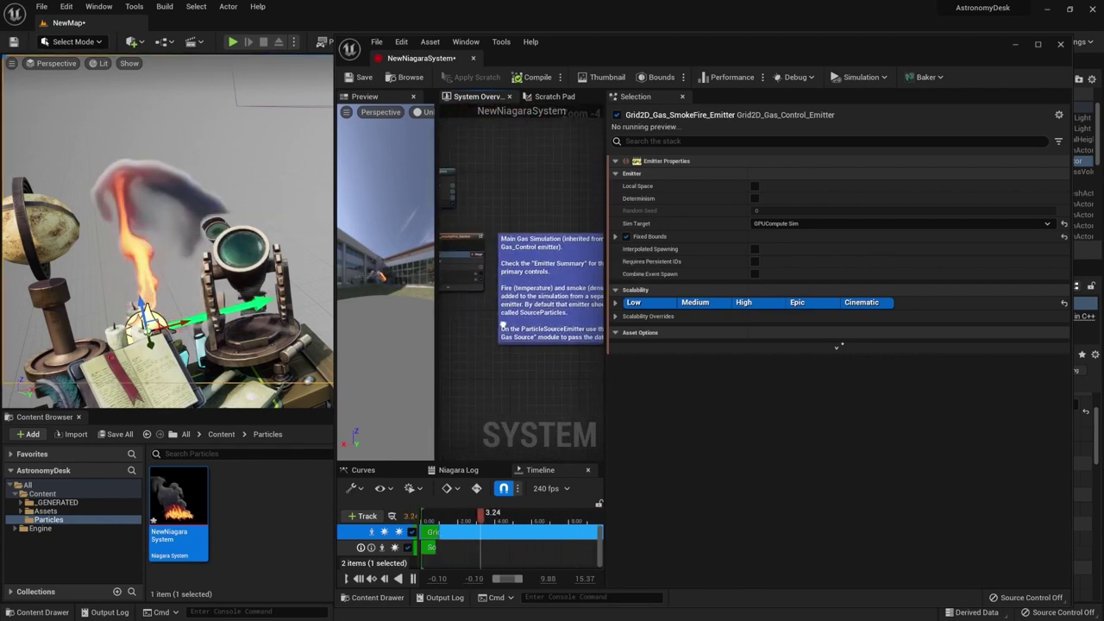
Step: Set the density of the Fluids Gas Source module in the SourceParticles emitter to 0.2
scroll(522, 241, "up", 1)
left_click(483, 178)
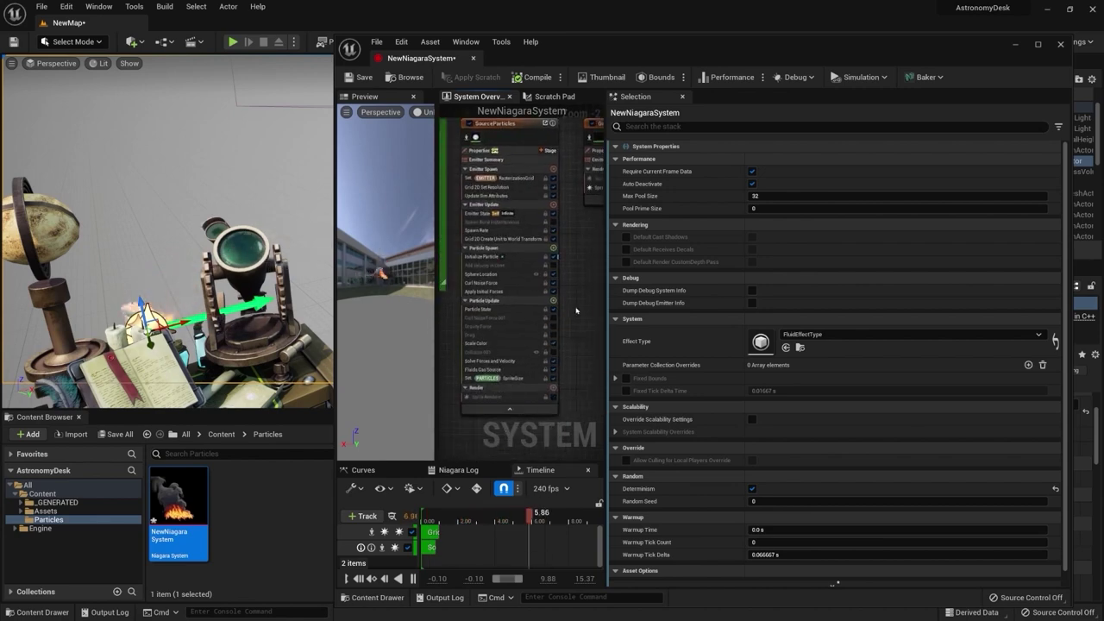
left_click(483, 369)
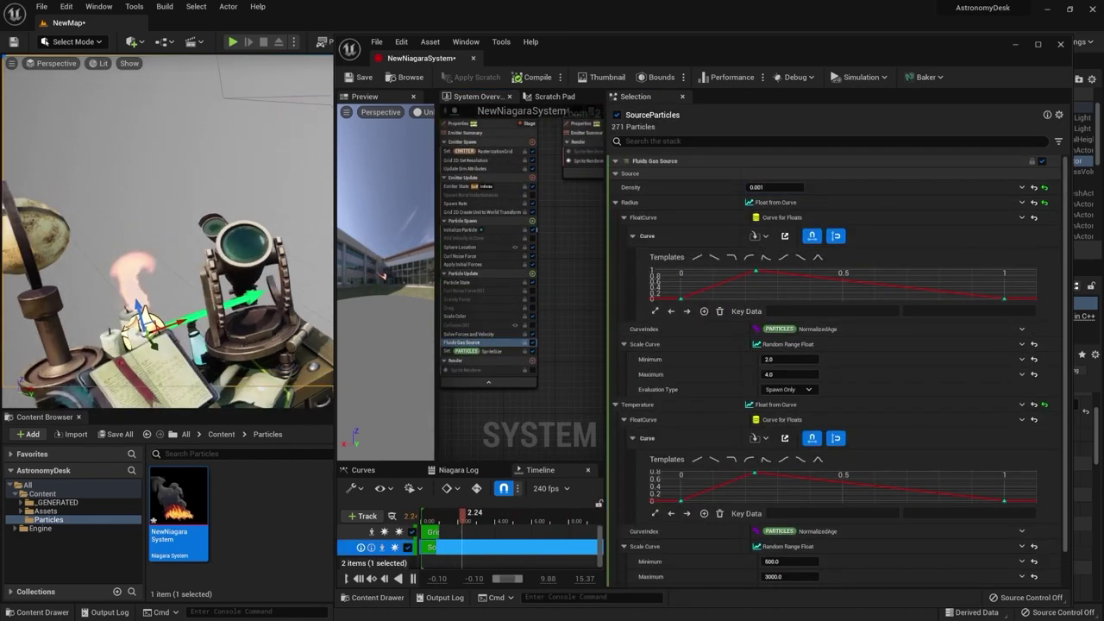
left_click(774, 187)
type("0.2")
key("Return")
scroll(776, 344, "down", 1)
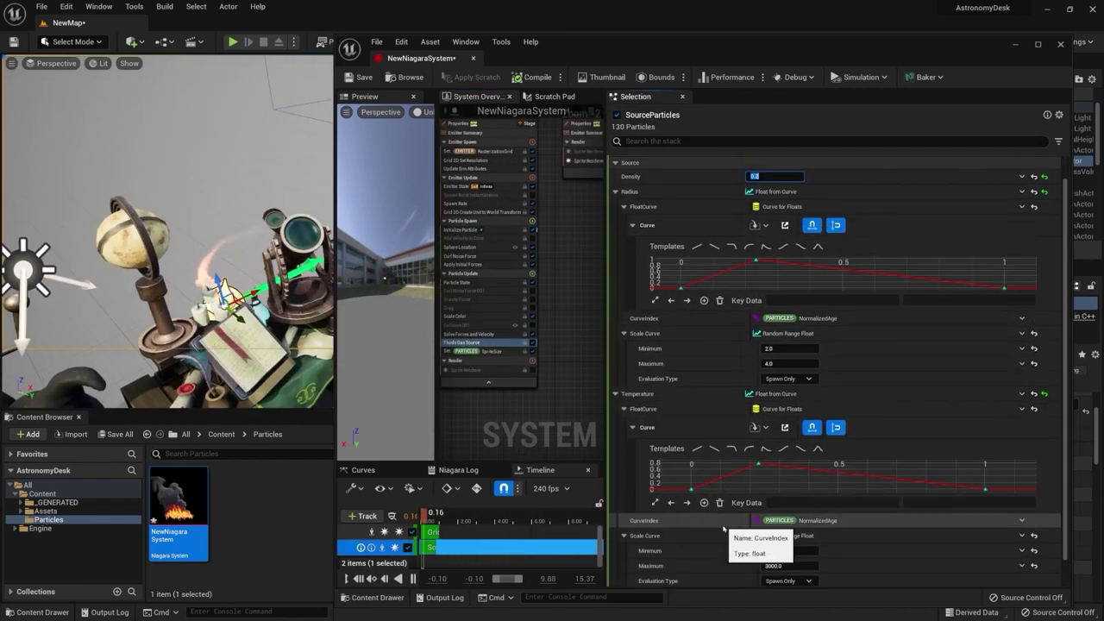
Step: Search the placed NewNiagaraSystem actor's details for bounds settings and return to the Niagara system editor
key("alt+Tab")
left_click(926, 354)
type("bound")
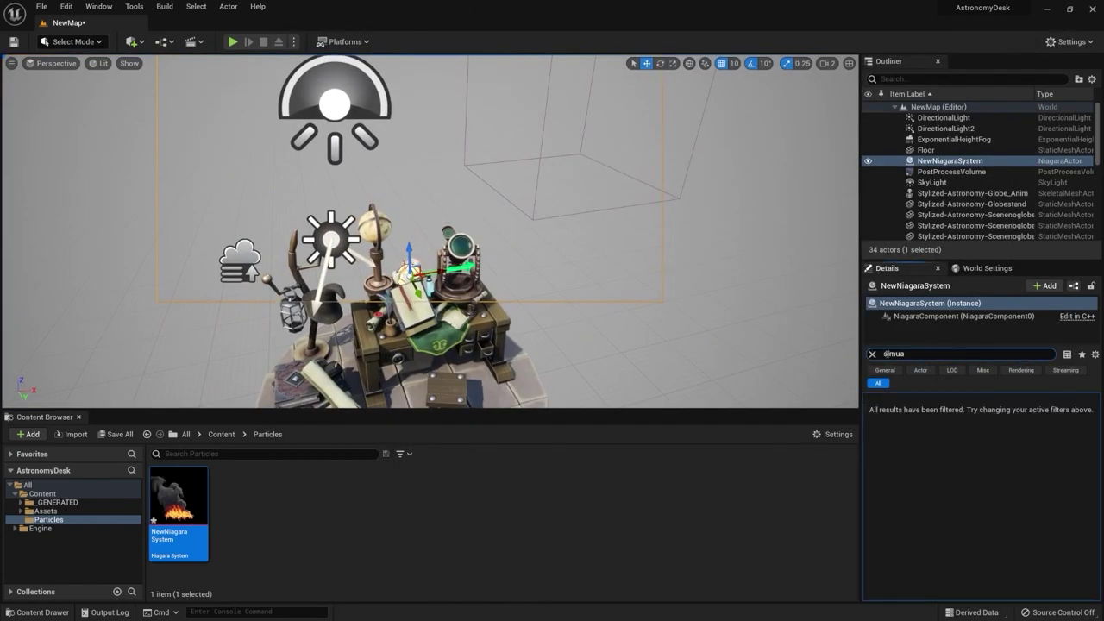
key("alt+Tab")
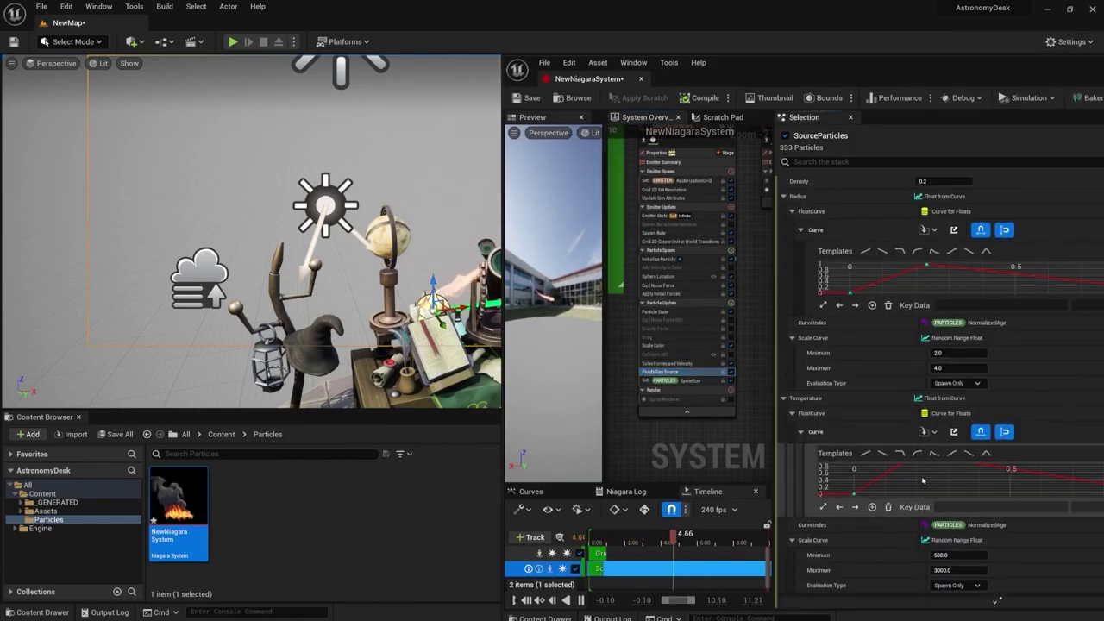
Step: Undo the last scaling of the placed NewNiagaraSystem actor and return to its Niagara system editor
key("ctrl+z")
key("alt+Tab")
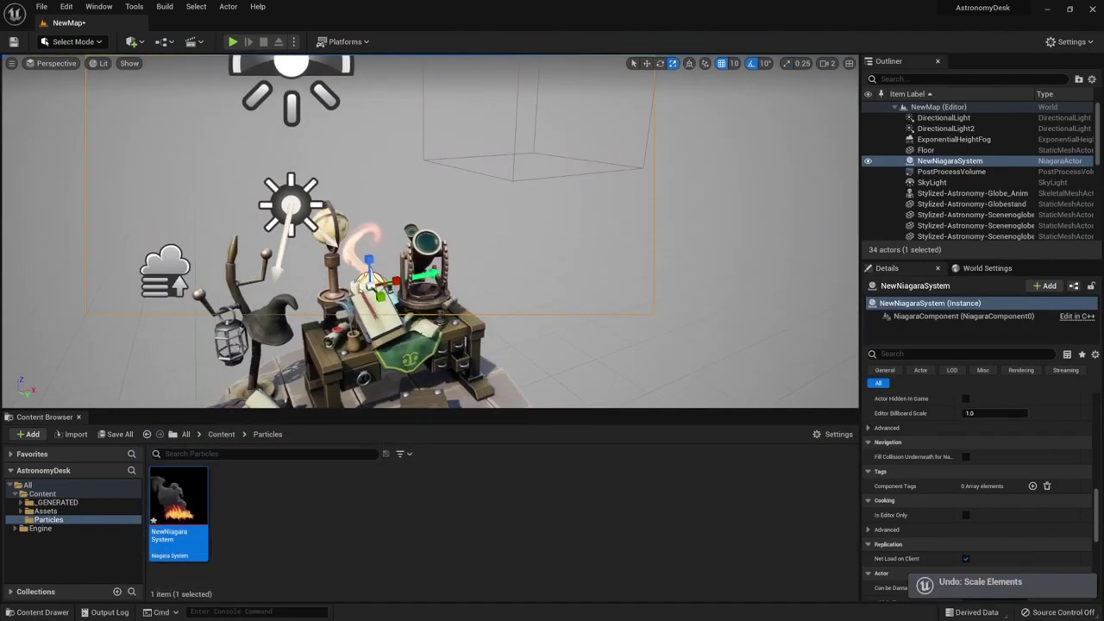
key("alt+Tab")
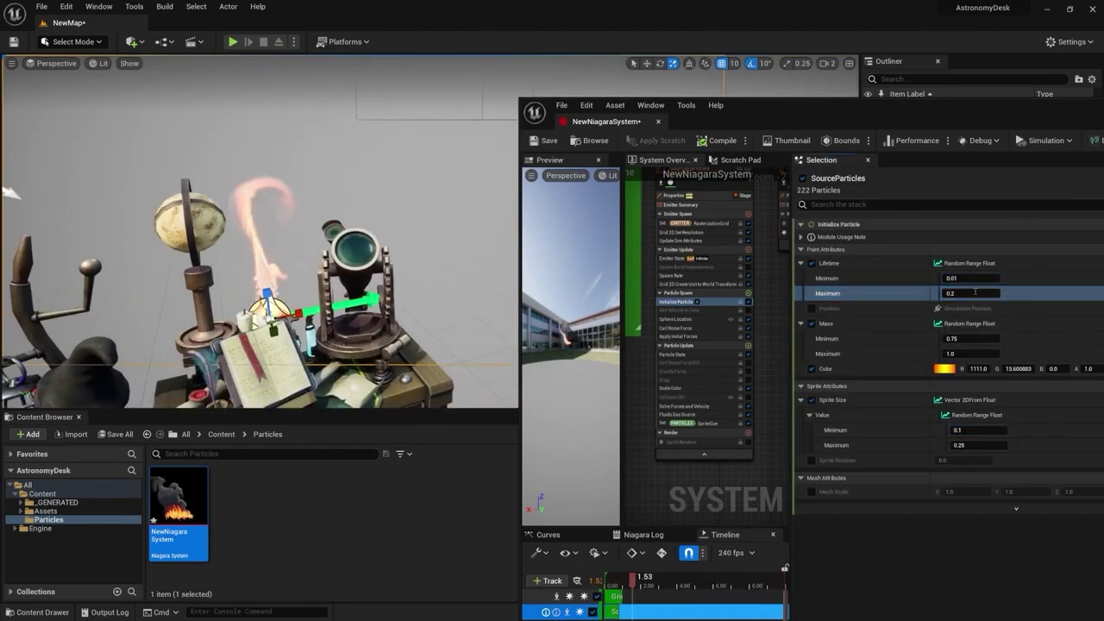
Step: Set the SourceParticles sprite size range to 1.0–2.5 in Initialize Particle and open the Fluids Gas Source density for editing
left_click(995, 428)
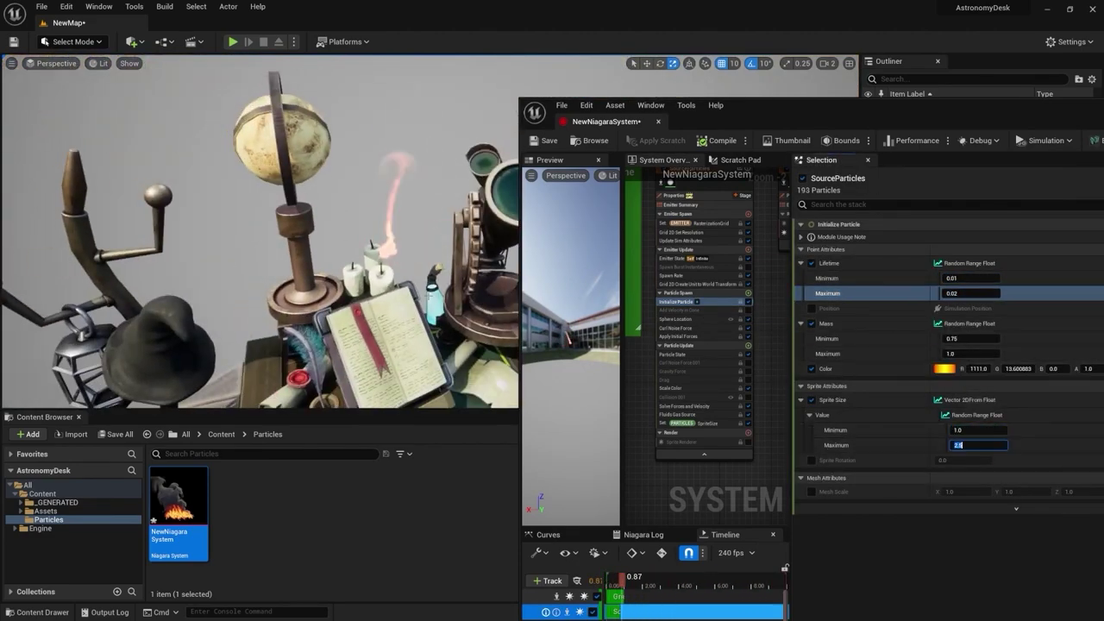
left_click(682, 414)
left_click(948, 250)
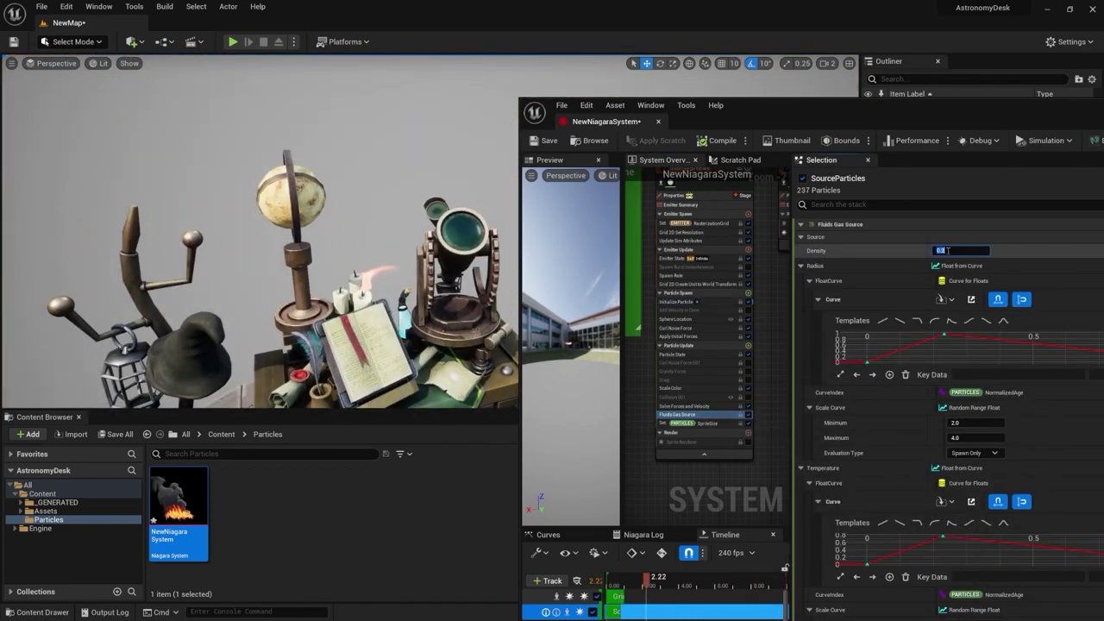
Step: Set the Initialize Particle lifetime range to 0.1–0.2 and the sprite size range to 2.0–25.0
left_click(677, 301)
left_click(970, 278)
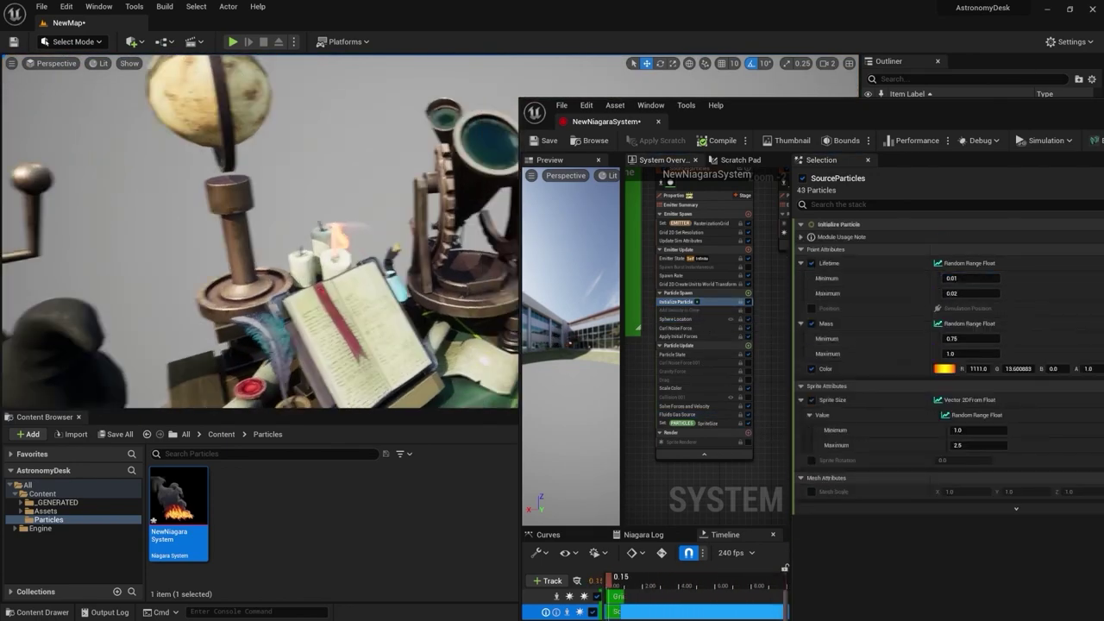
type("0.1")
key("Tab")
type("0.2")
left_click(968, 429)
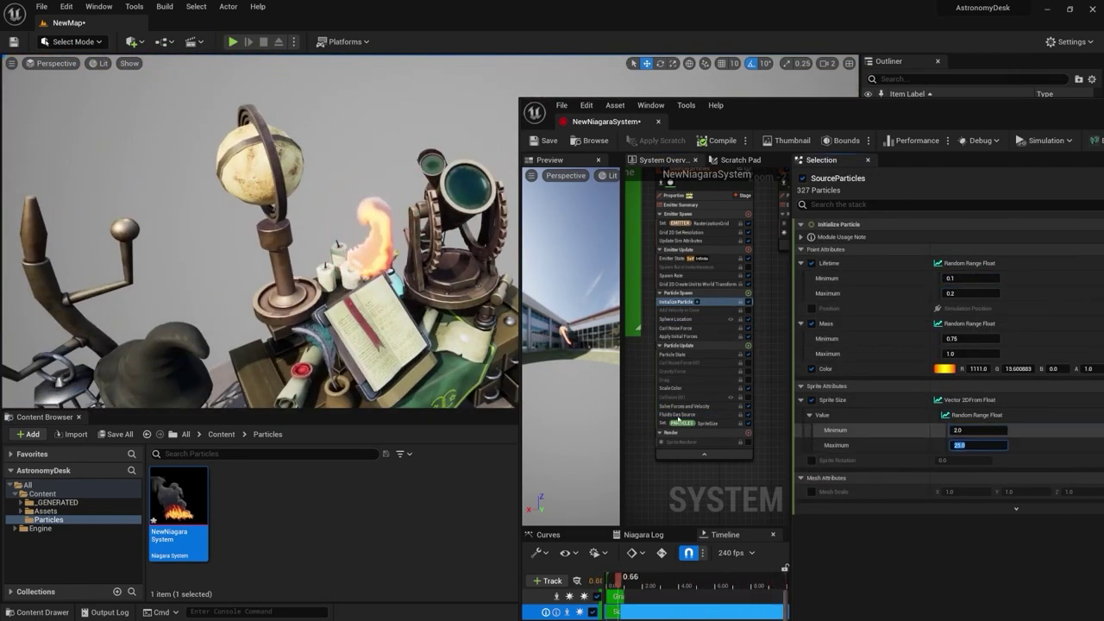
Step: Set the SourceParticles minimum lifetime in Initialize Particle to 0.004
left_click(968, 278)
type("0.004")
key("Return")
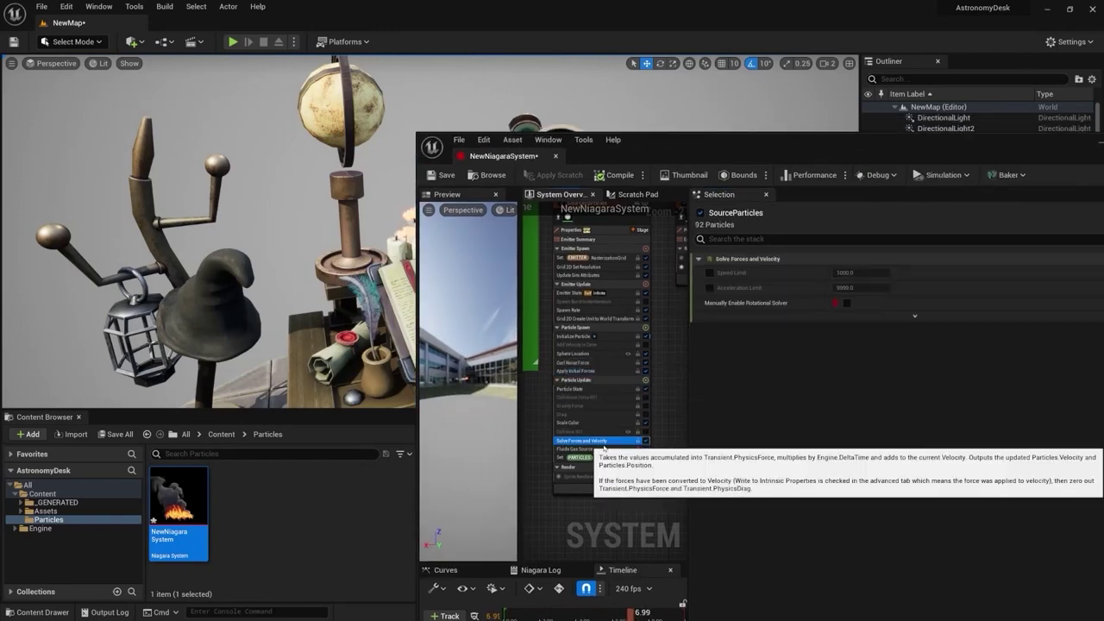
Step: Examine the SourceParticles emitter's Fluids Gas Source, Spawn Rate, Curl Noise Force, Apply Initial Forces and Initialize Particle settings
left_click(595, 448)
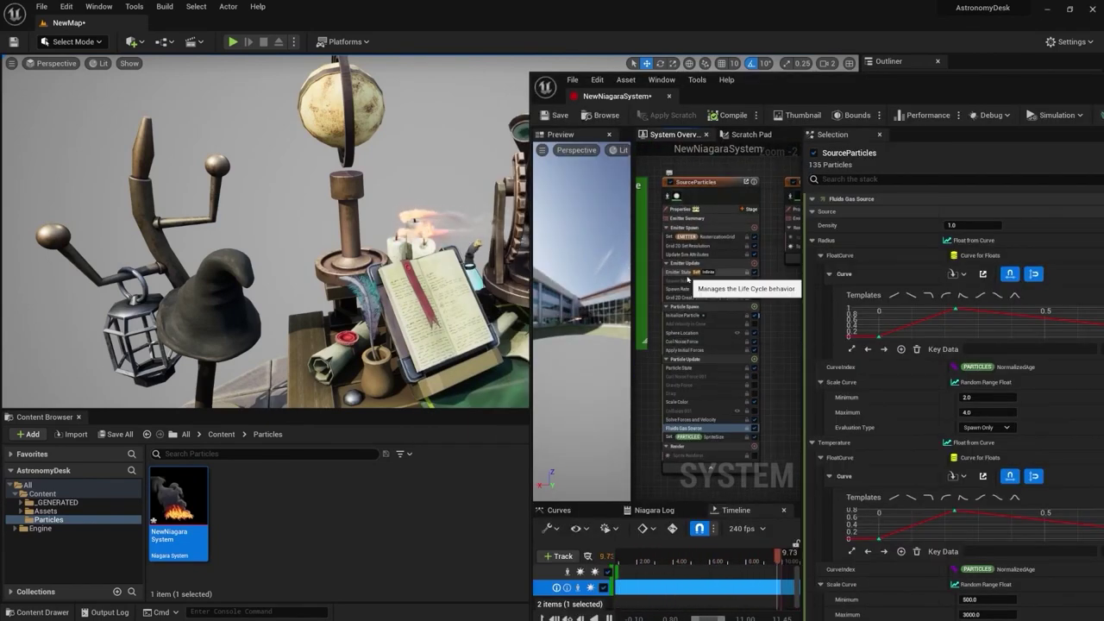
left_click(681, 289)
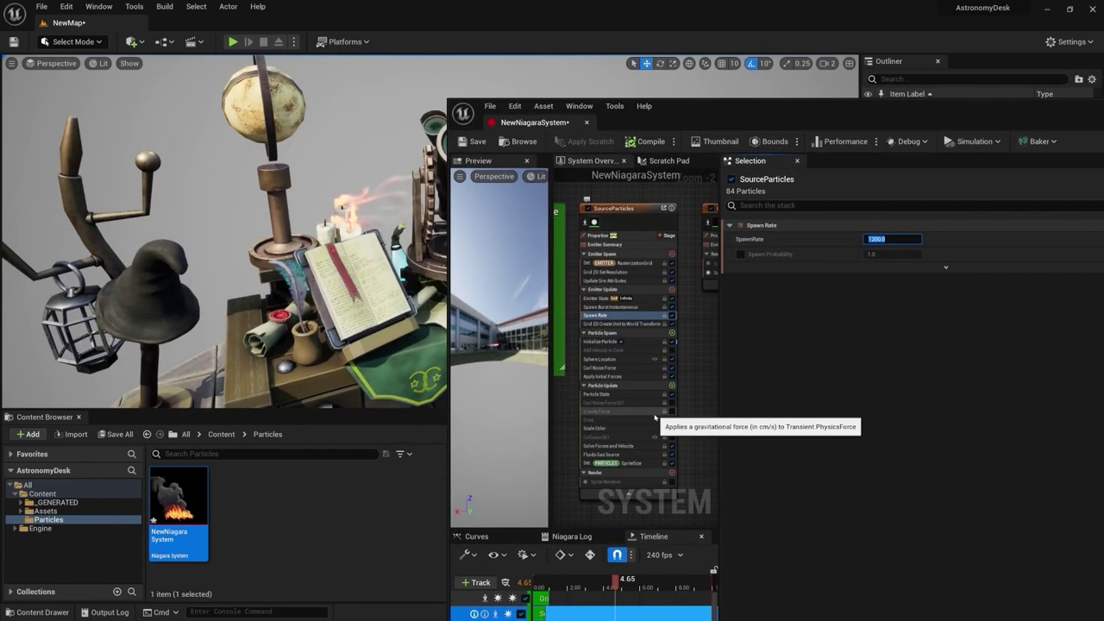
left_click(601, 342)
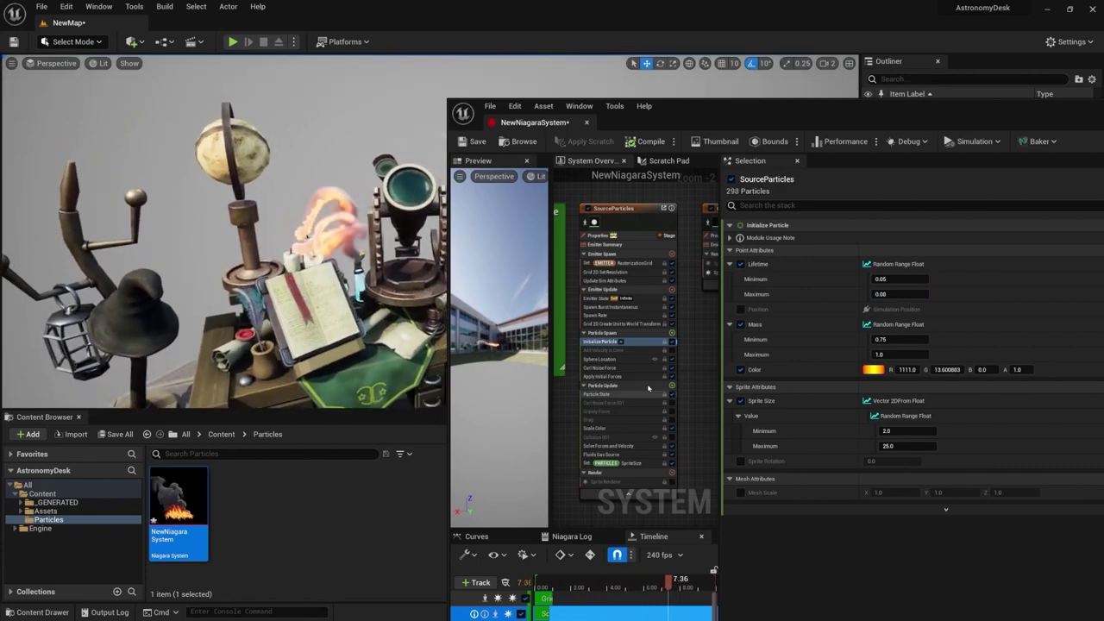
left_click(601, 367)
left_click(892, 239)
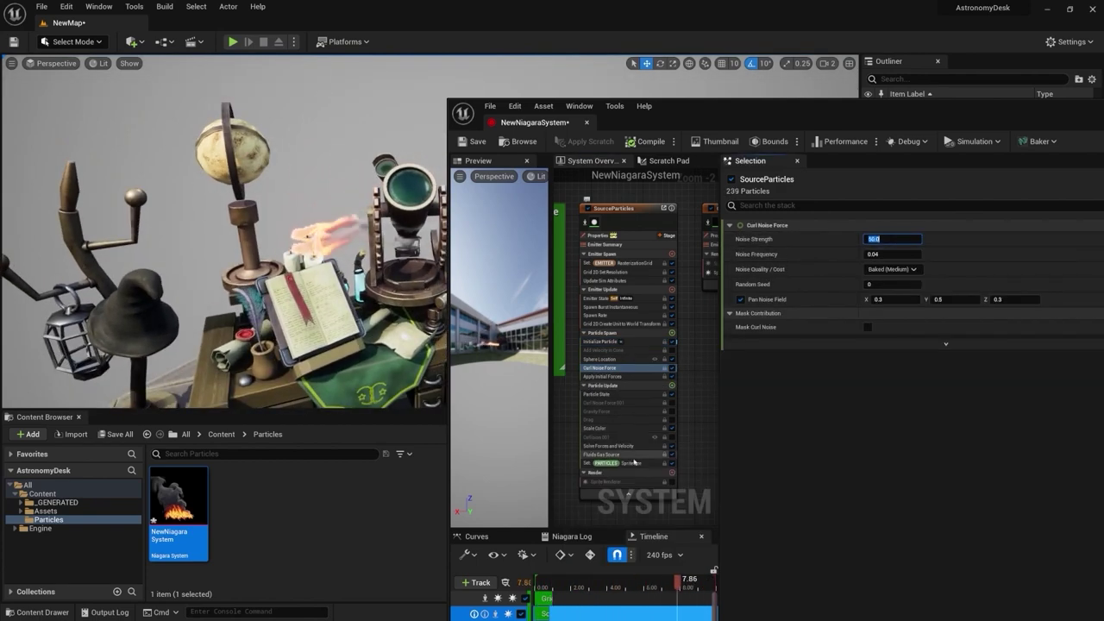
scroll(874, 515, "down", 1)
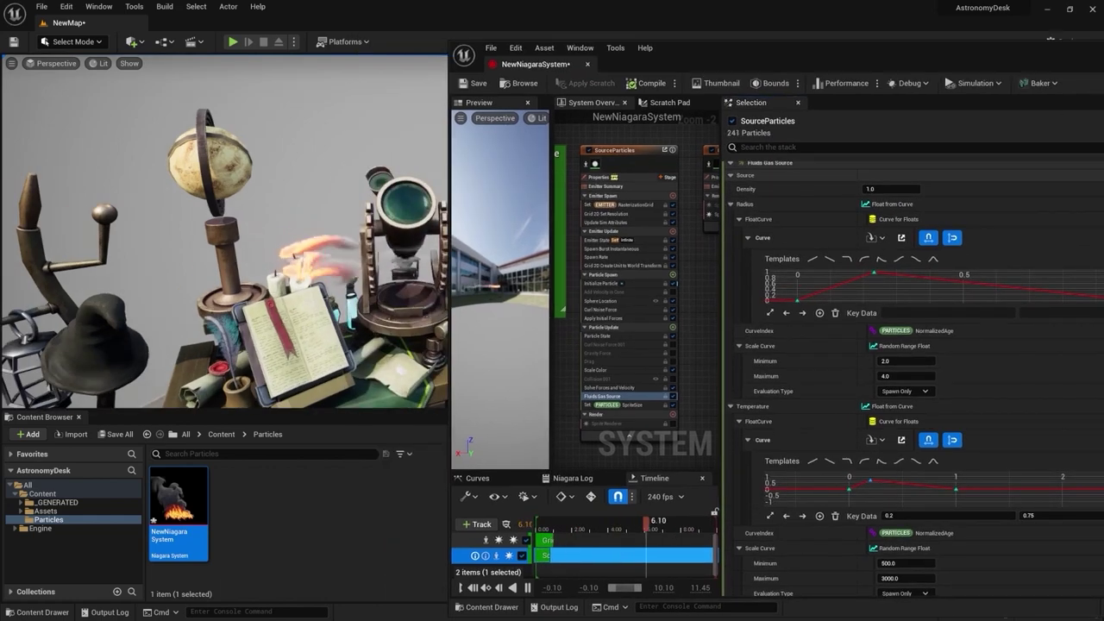
left_click(603, 318)
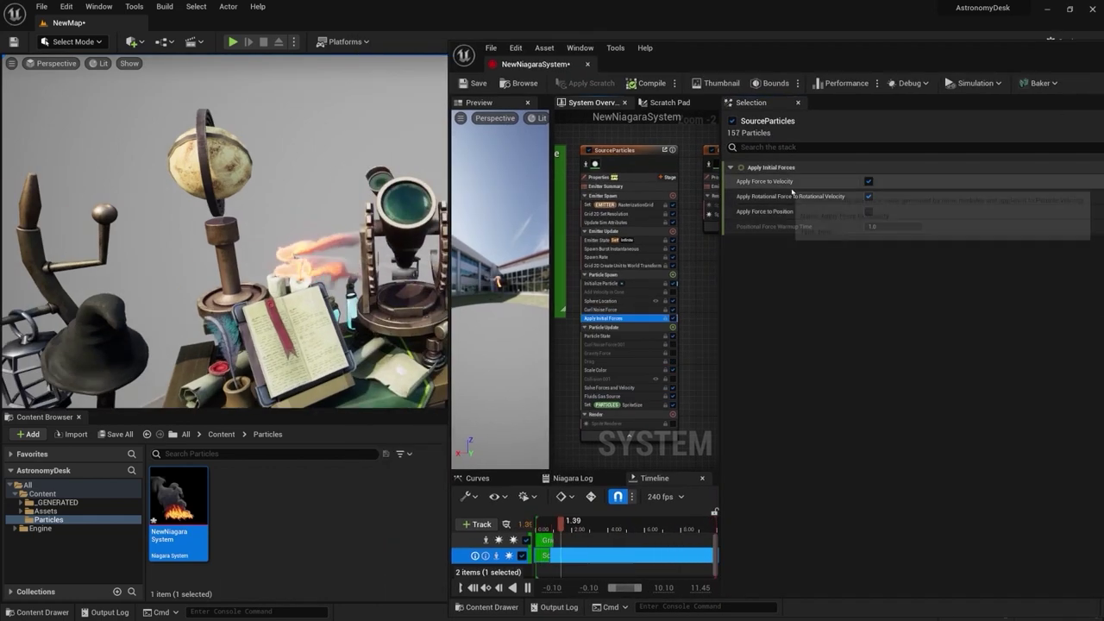
left_click(601, 283)
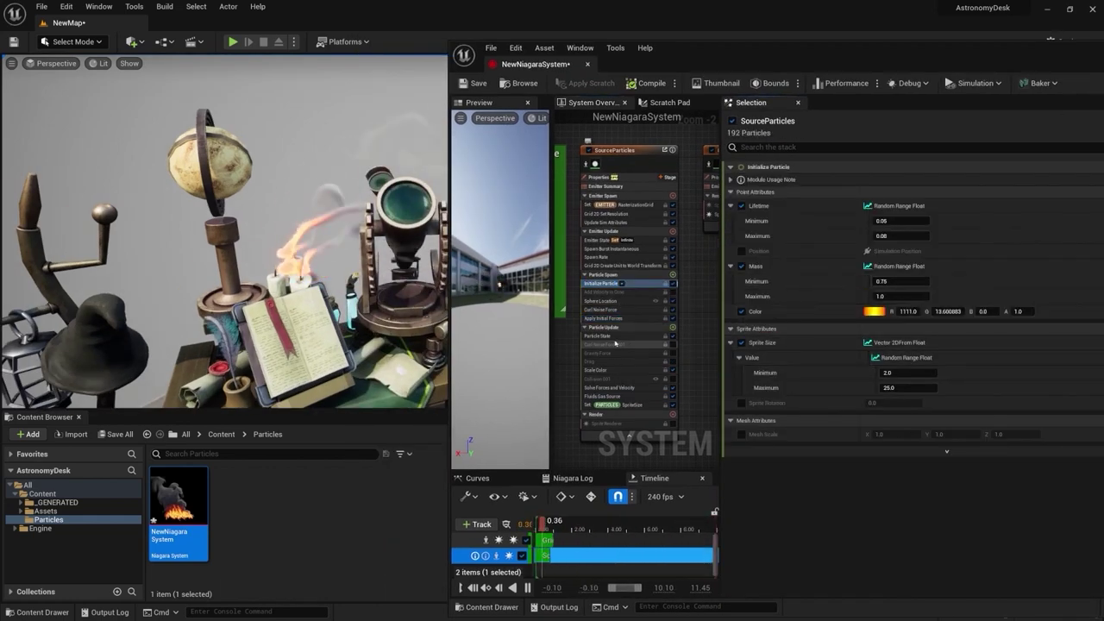
left_click(893, 222)
key("Return")
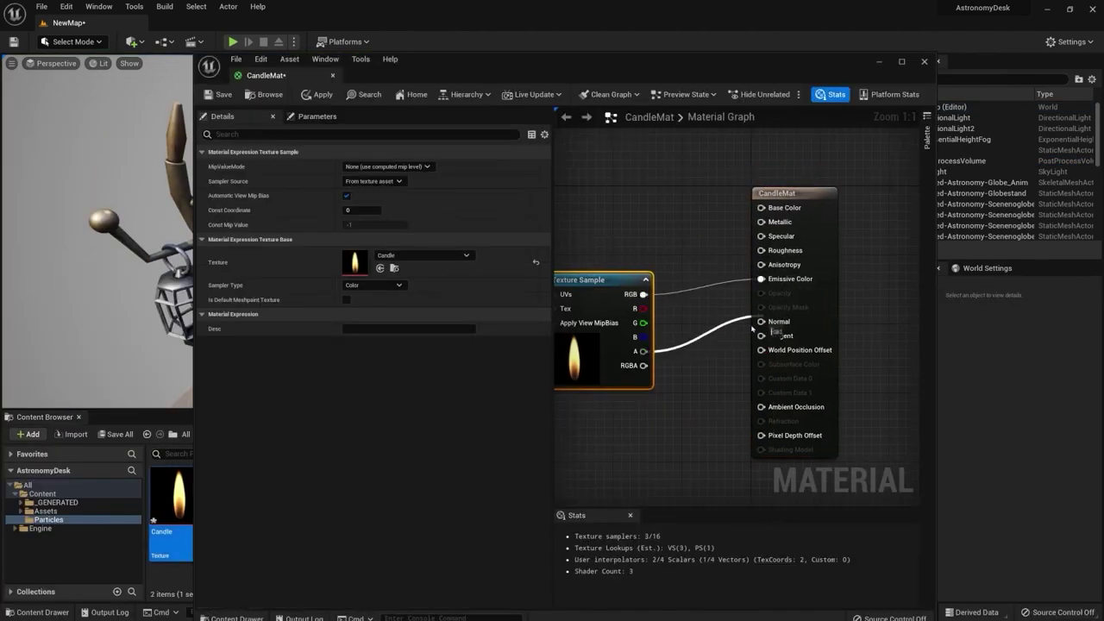
Step: Select the CandleMat material's output node and set its shading model to Unlit
left_click(751, 327)
left_click(380, 272)
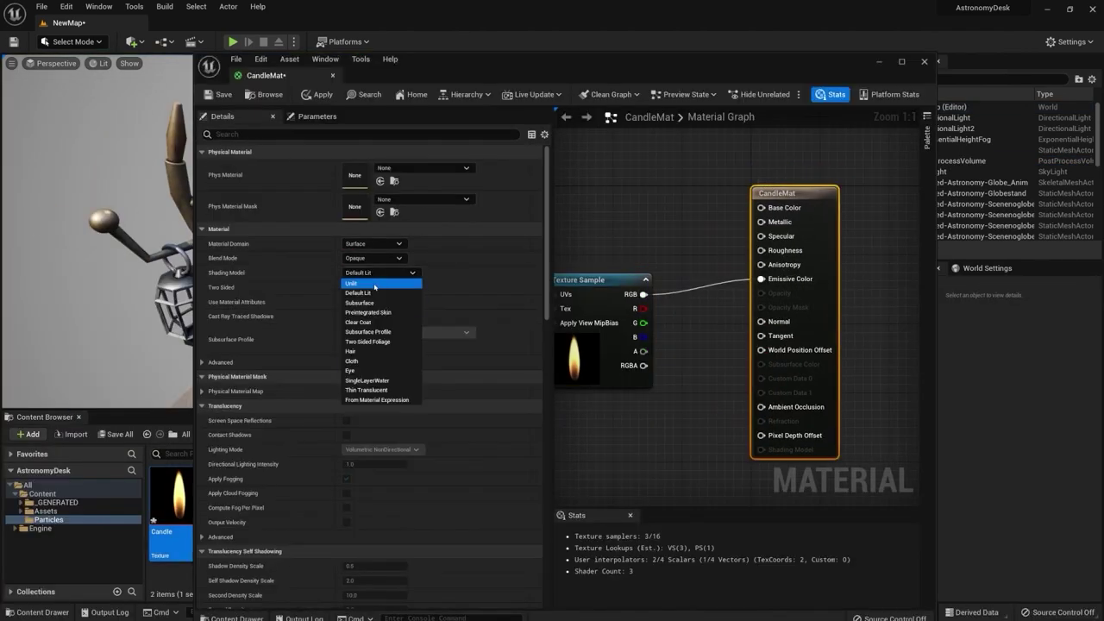
Step: Offset the Candle texture's UVs by adding a Time and Sine network to TexCoord, with a 0.01 multiplier and a Divide by 2
right_click(655, 333)
left_click(672, 461)
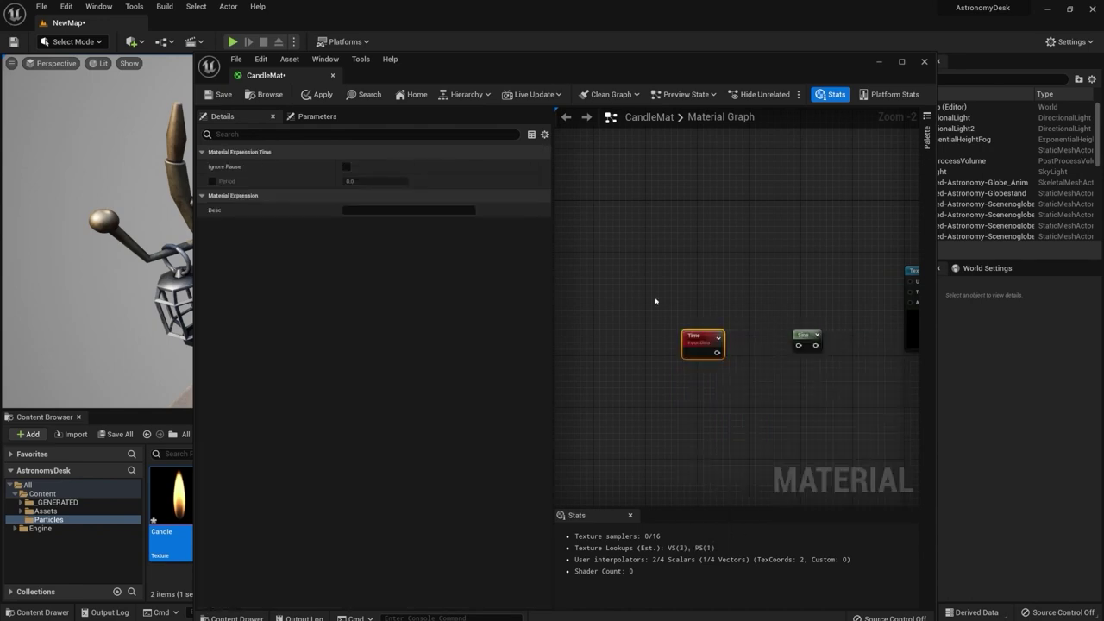
left_click(610, 274)
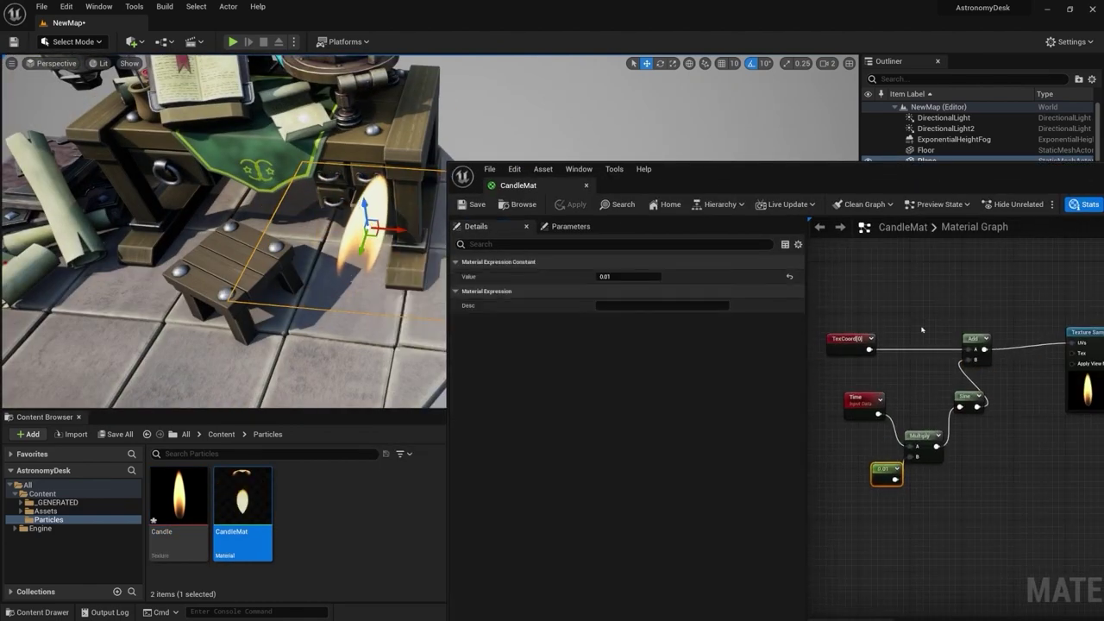
right_click(870, 371)
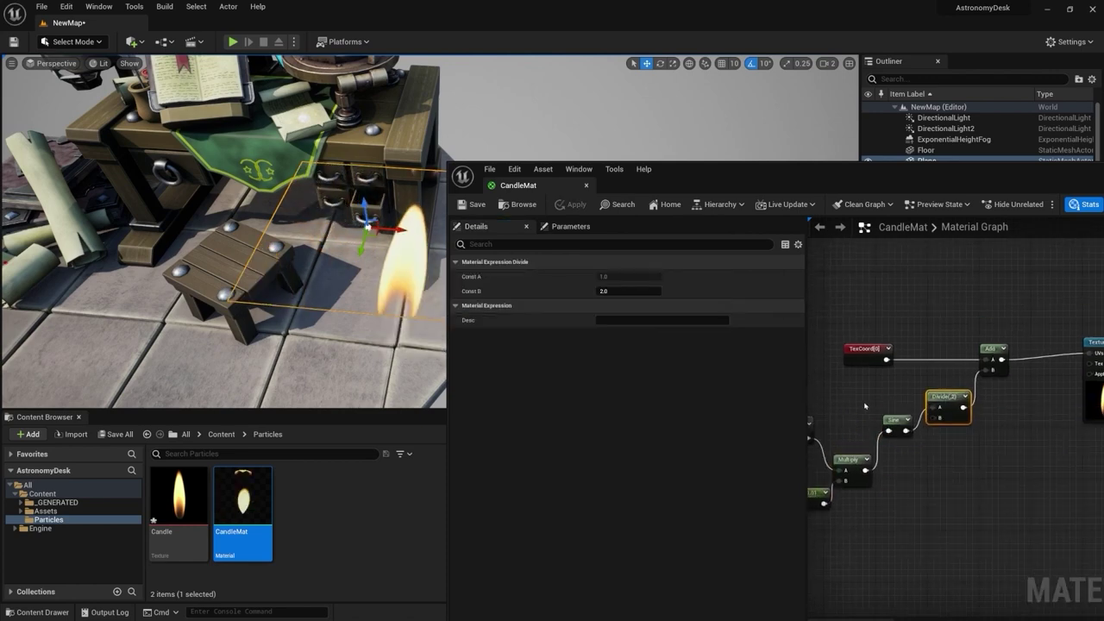
right_click(864, 403)
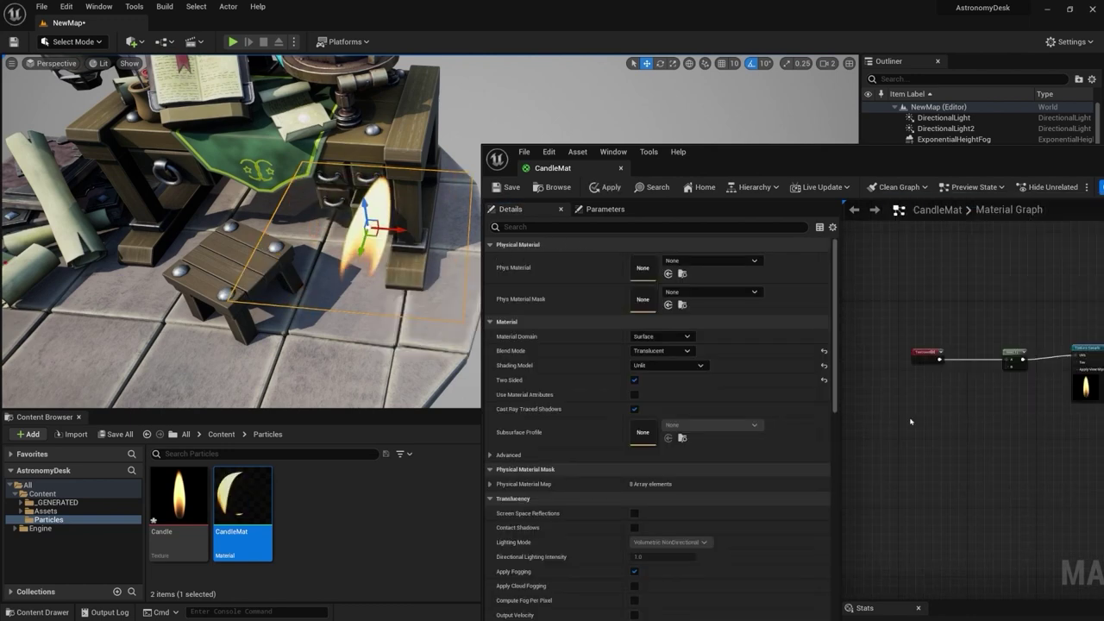
Step: Drive the Sine node with a Panner at speed X 0.2 and Y 1.5, add a Multiply node, and save CandleMat
left_click(927, 428)
key("ctrl+s")
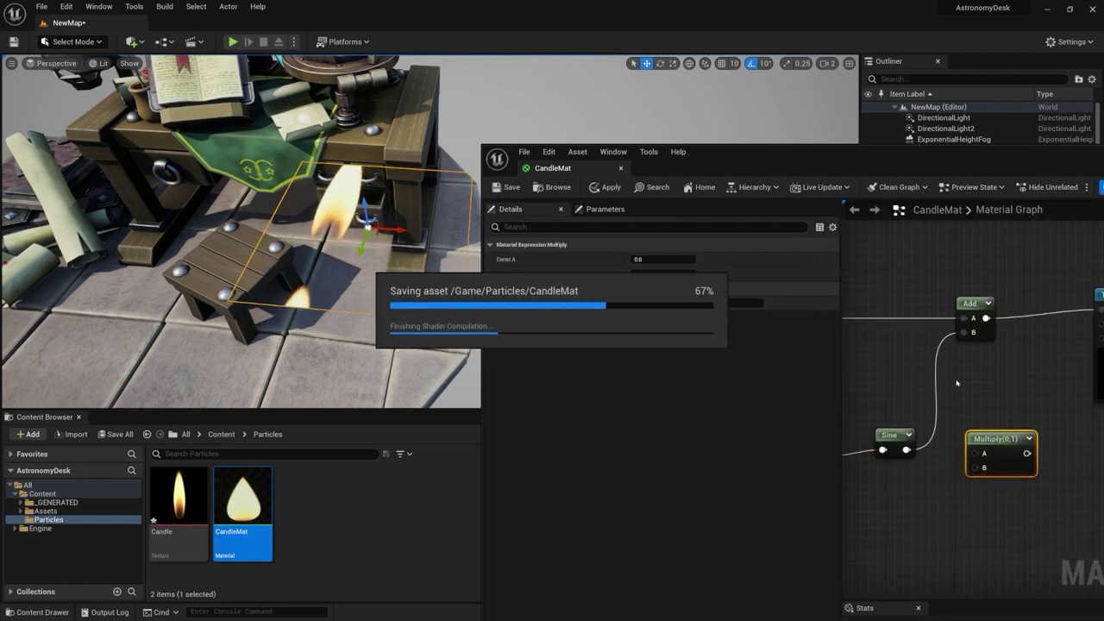
left_click(535, 219)
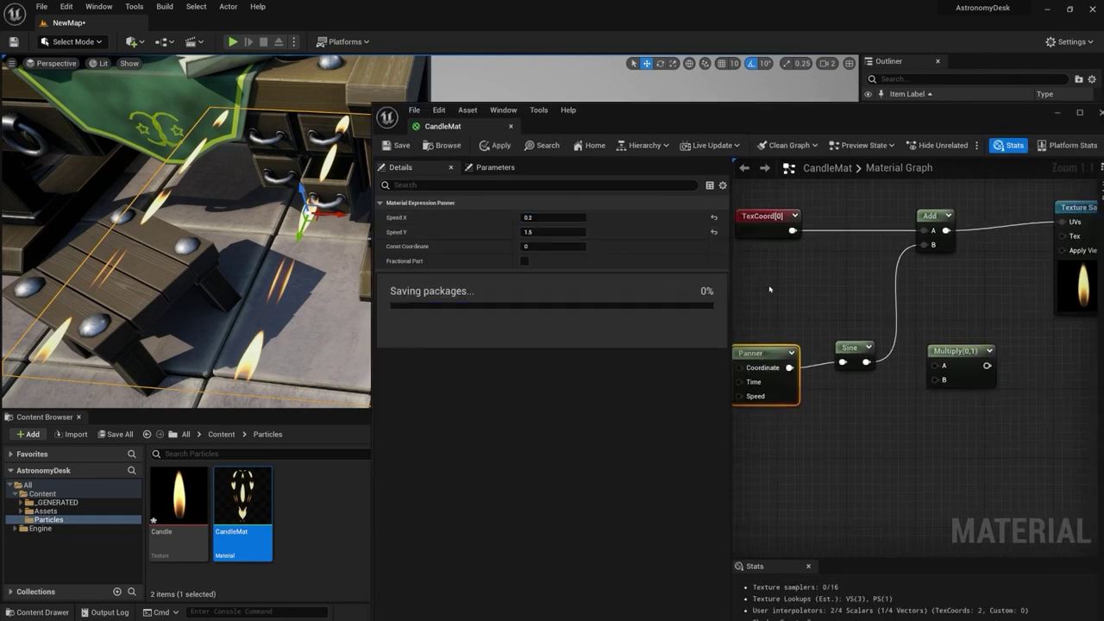
left_click(580, 232)
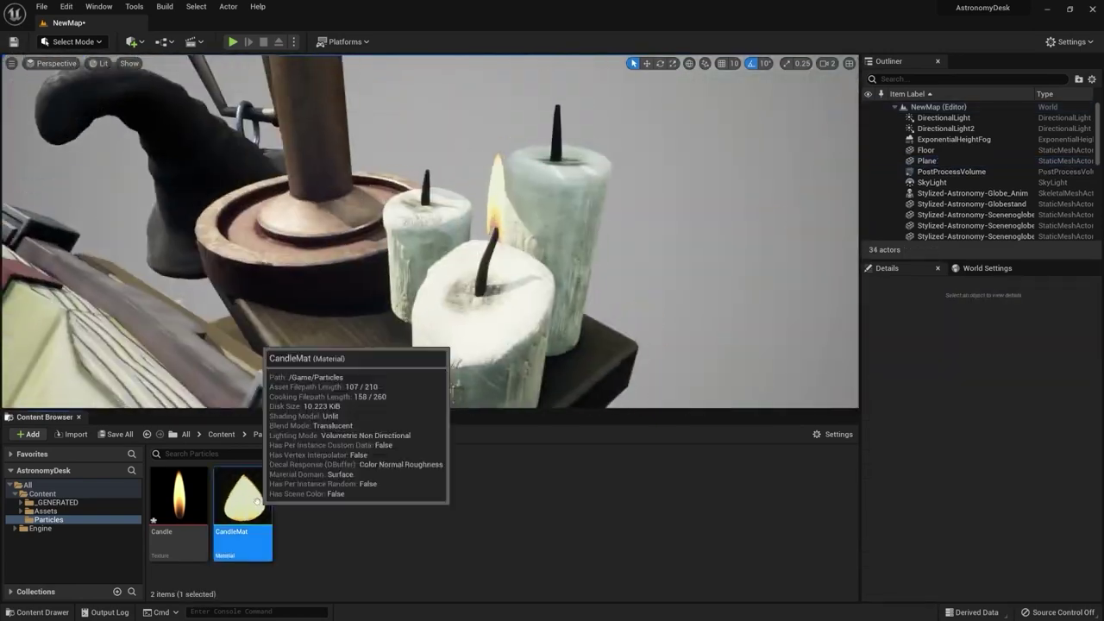
Step: Wire CandleMat's camera-facing rotation network from Custom through Divides by 3.142 and 2, and connect the 0.25 constant to the Add node
double_click(243, 509)
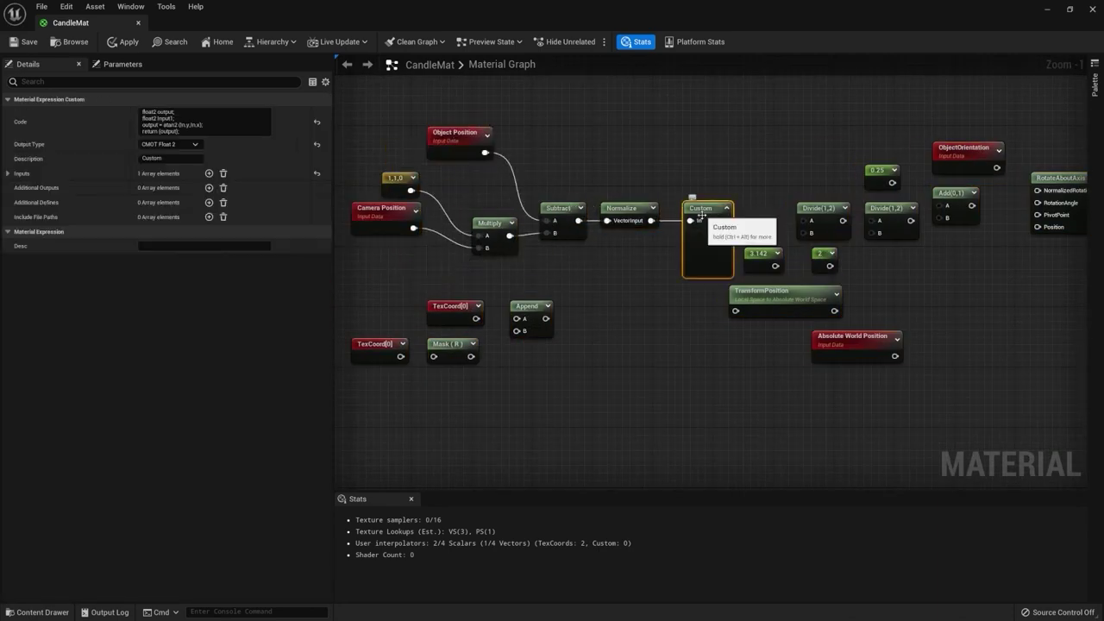
left_click(599, 246)
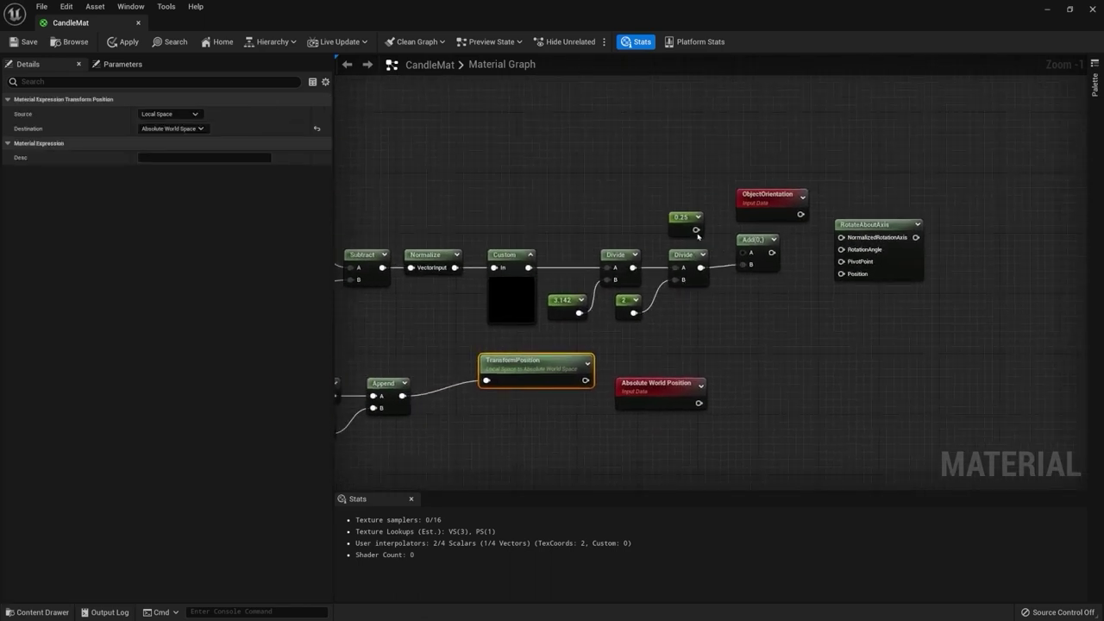
left_click_drag(696, 229, 742, 252)
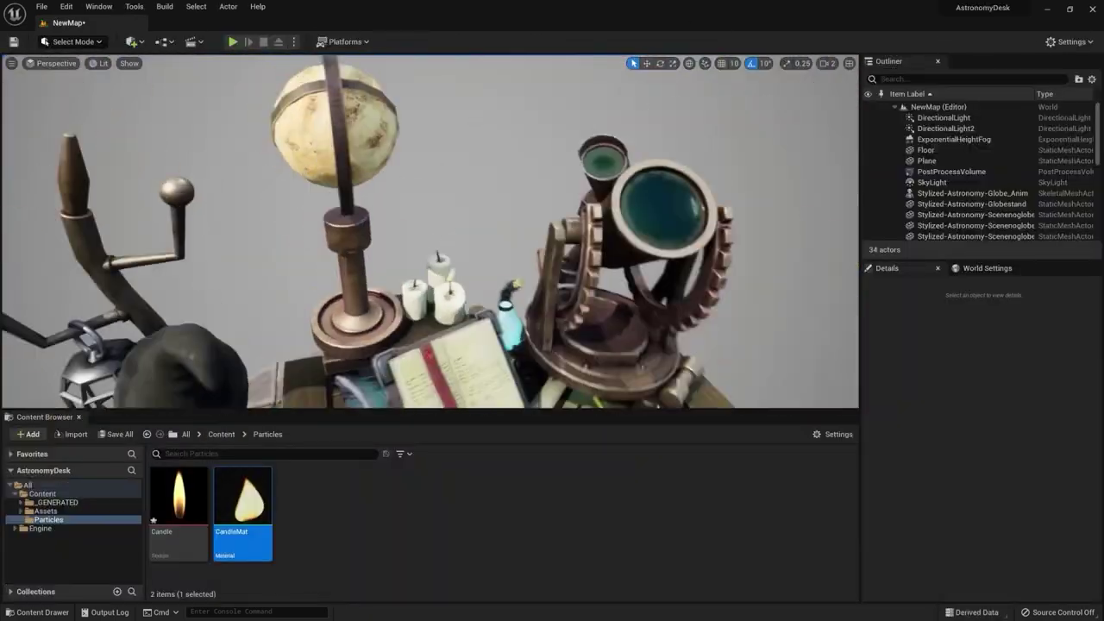
Step: Change the level viewport's view mode and apply the modified CandleMat changes to the original material
left_click(99, 63)
left_click(138, 116)
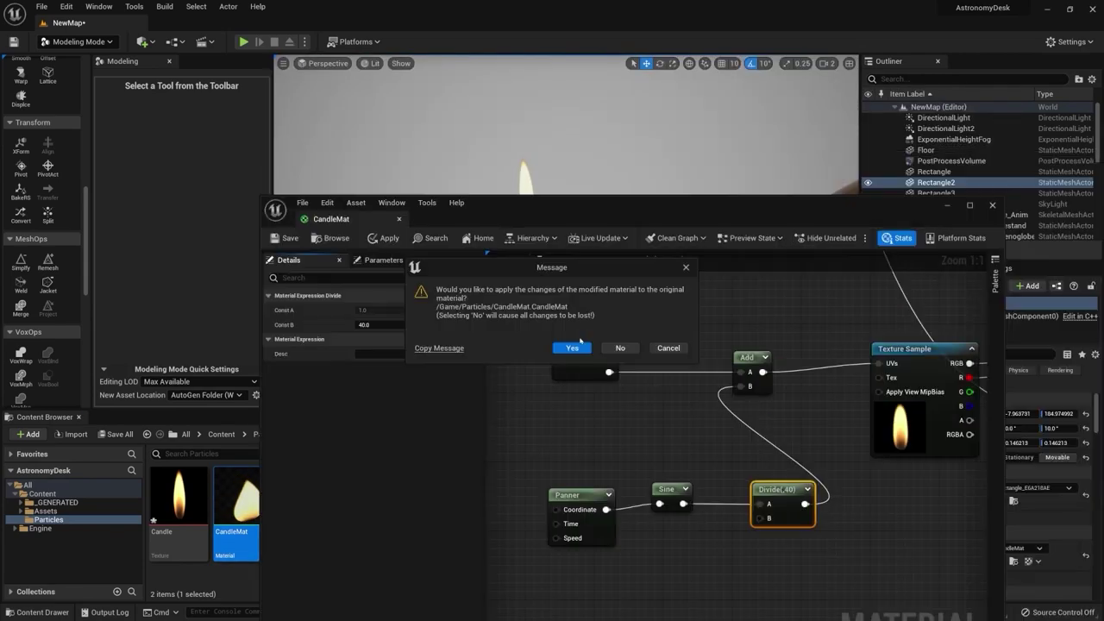
left_click(572, 348)
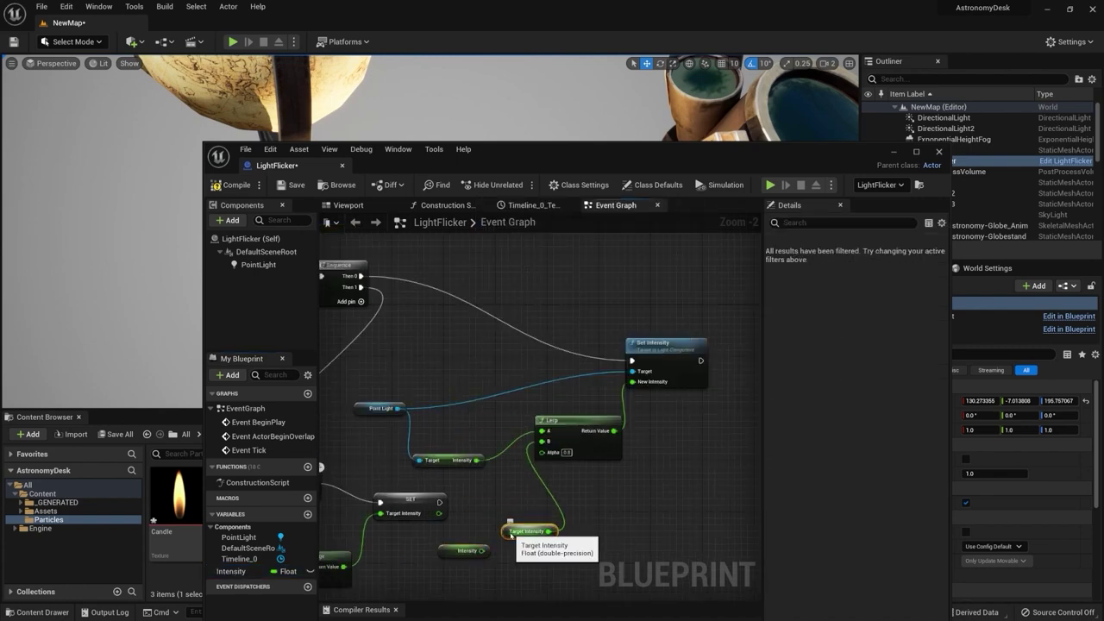
Step: Rewire the LightFlicker event graph so the Intensity variable feeds the Lerp node in place of Target Intensity
left_click_drag(556, 514, 617, 412)
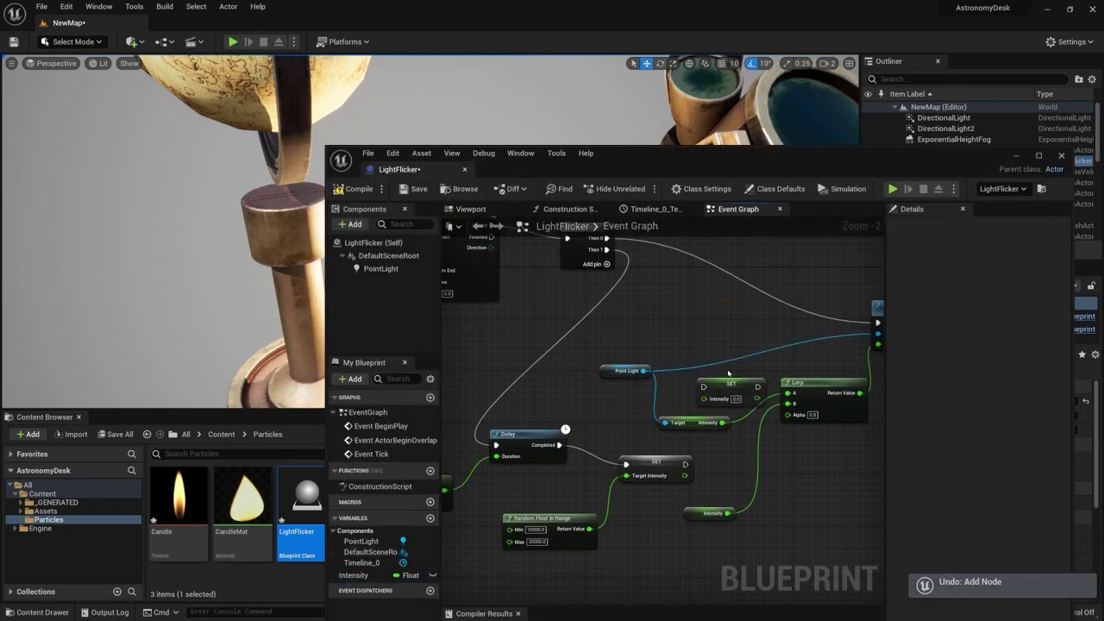
left_click_drag(366, 575, 696, 526)
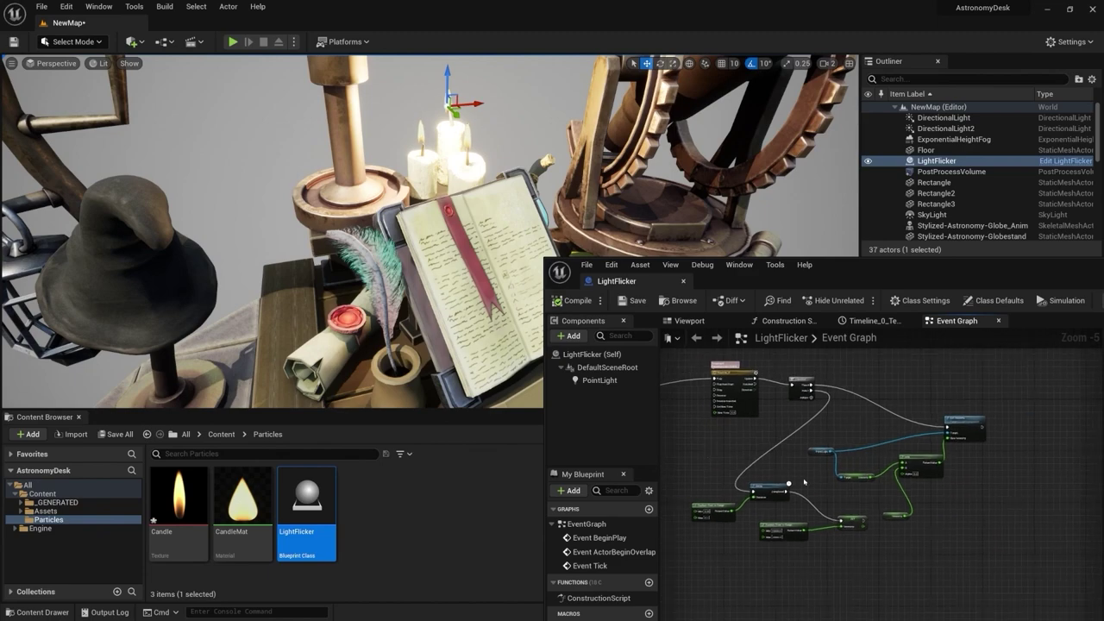
Step: Playtest the level to check the candle light's flicker against the LightFlicker event graph
scroll(804, 481, "up", 2)
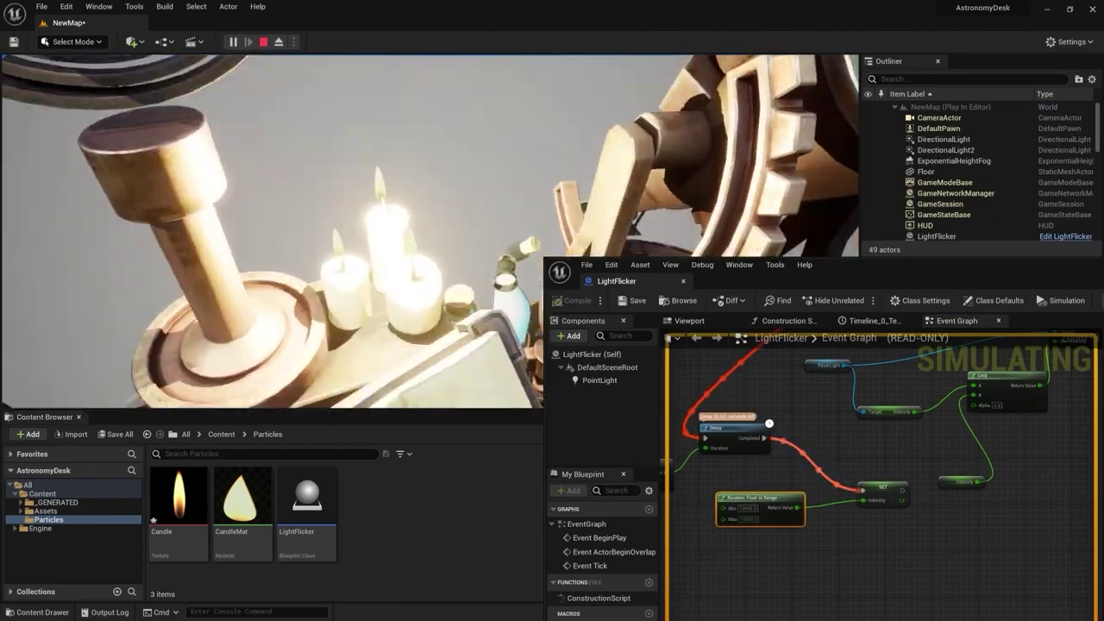
key("Escape")
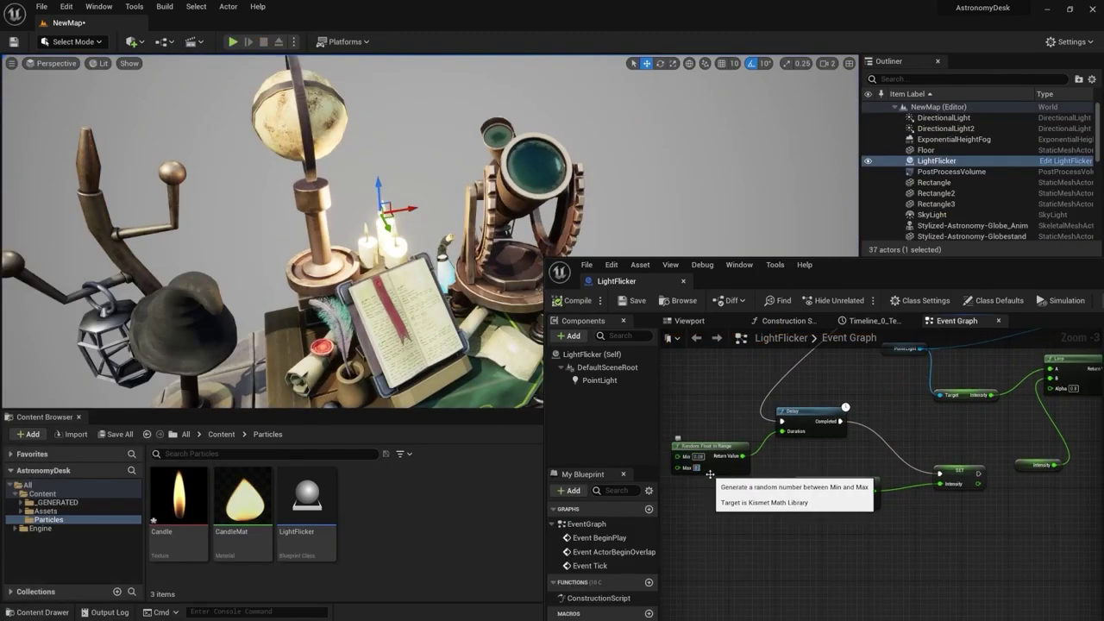
key("alt+p")
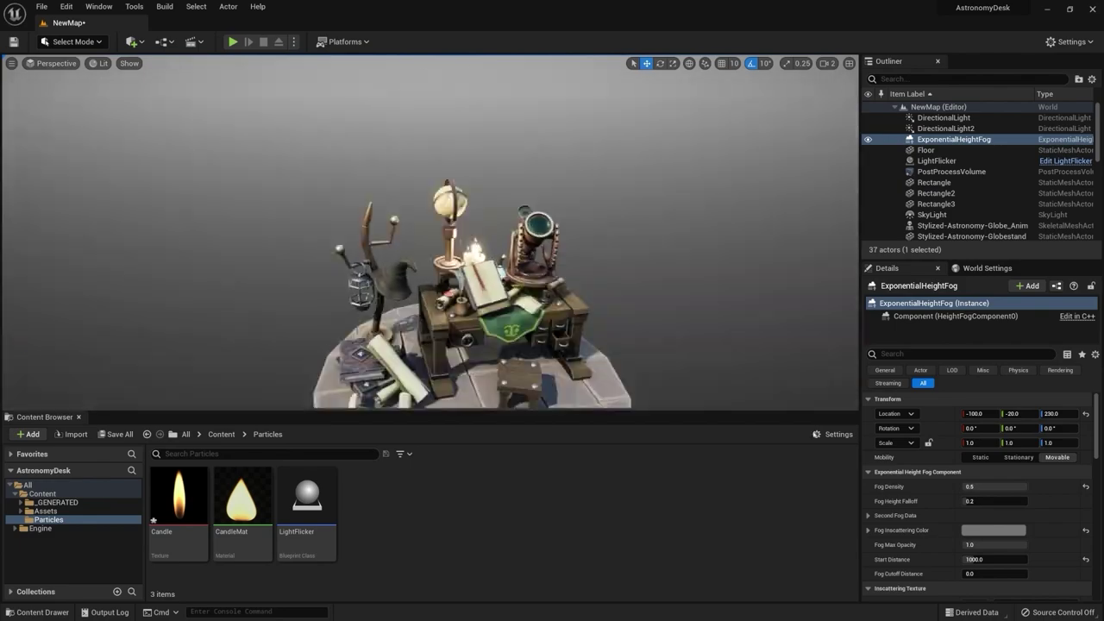
key("alt+p")
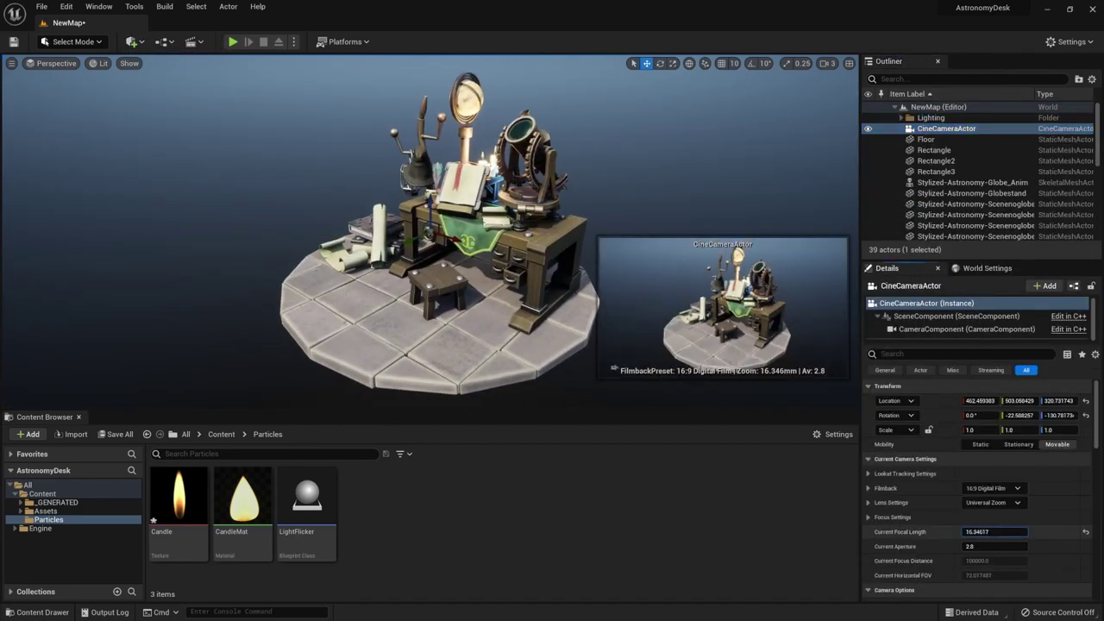
Step: Set the CineCameraActor's current focal length to about 16.3 mm
left_click_drag(994, 532, 966, 531)
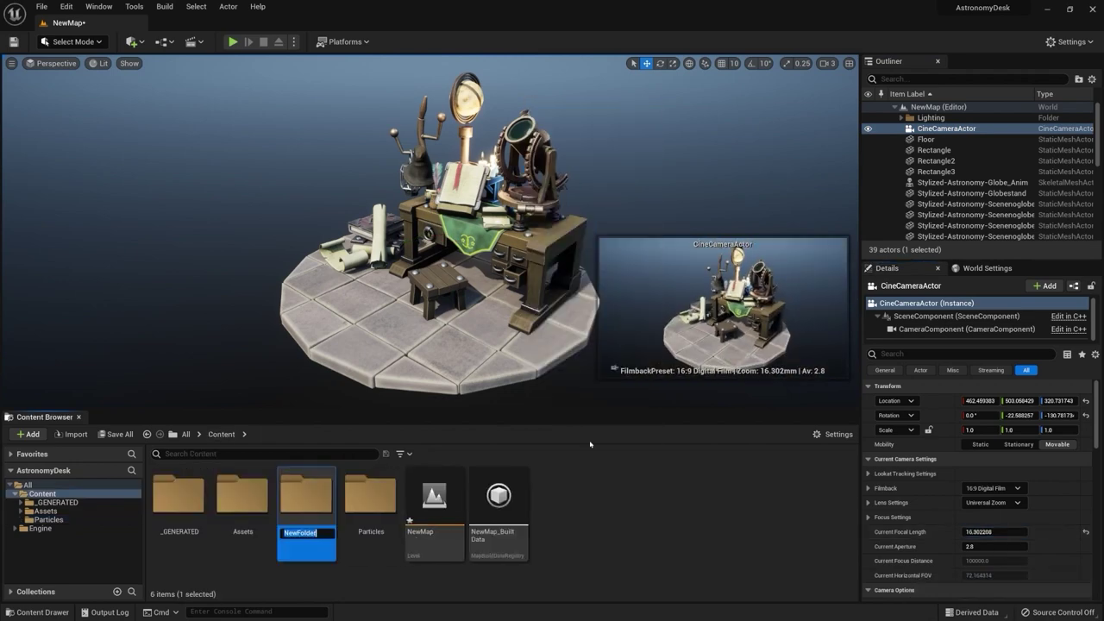
Step: Create a new level sequence asset in the Content folder and place it in the level
right_click(531, 490)
type("seq")
left_click(572, 283)
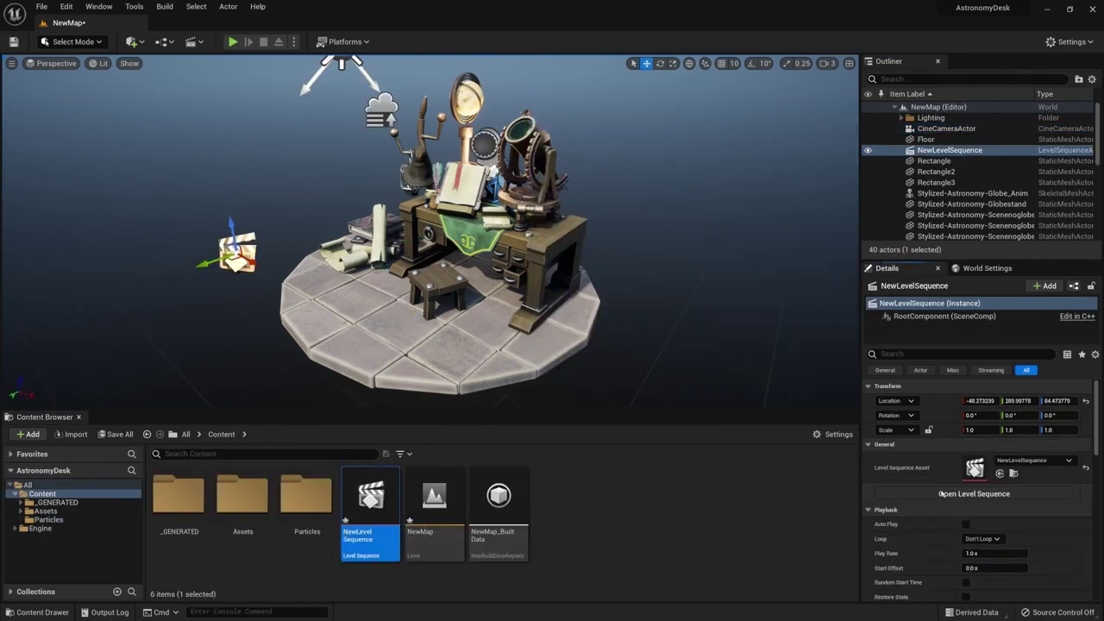
Step: Open the level sequence in Sequencer with the CineCameraActor as its camera cut, and set its level actor to auto play and loop indefinitely
left_click(940, 493)
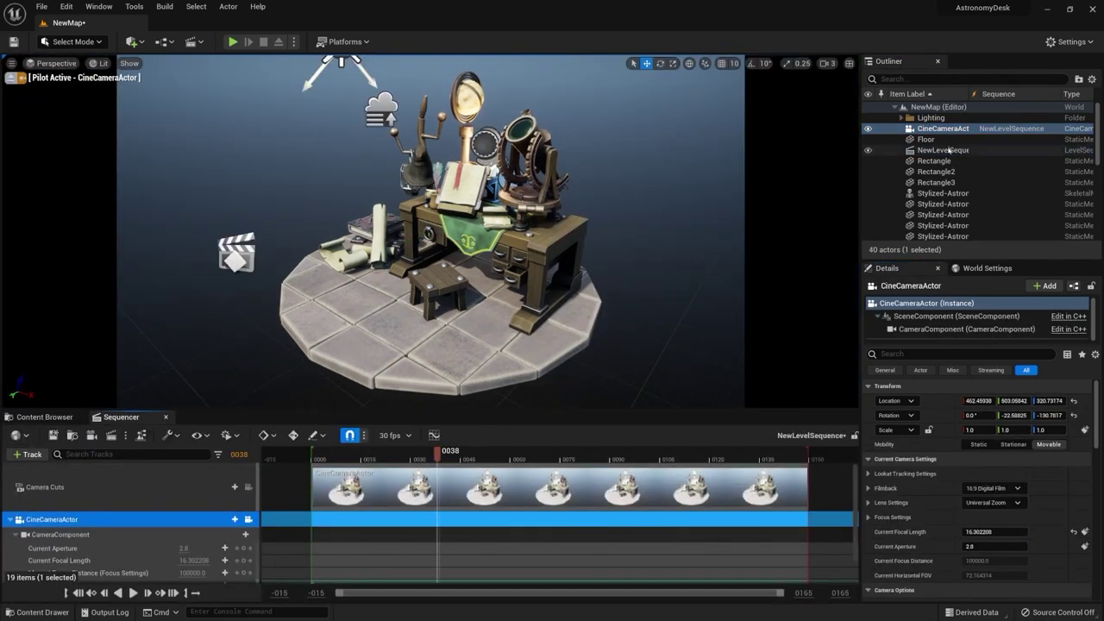
left_click(942, 150)
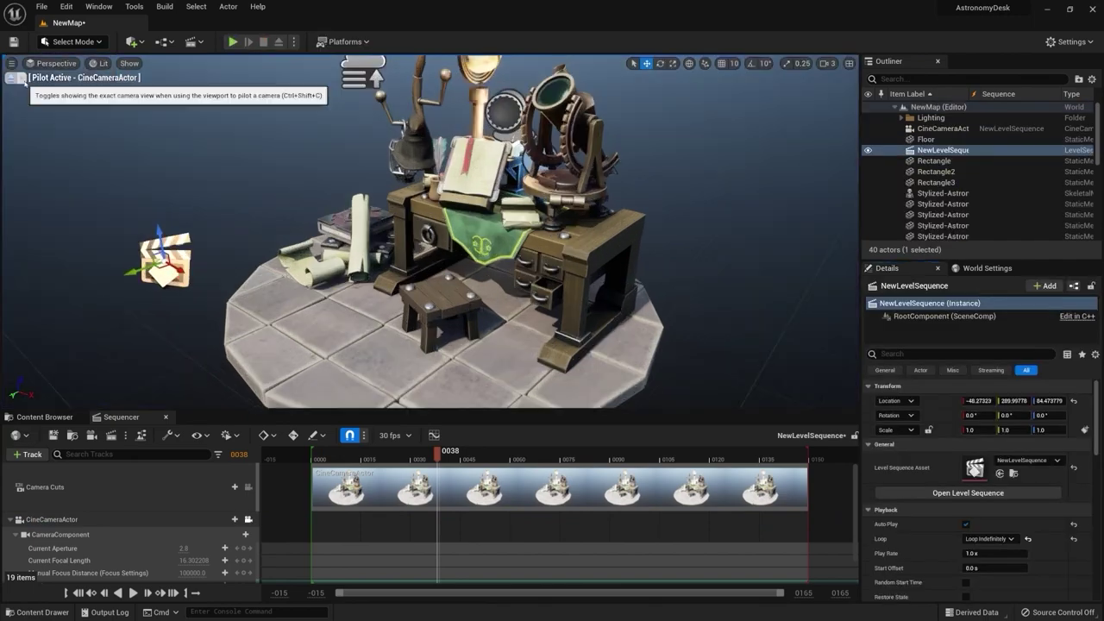
left_click(10, 78)
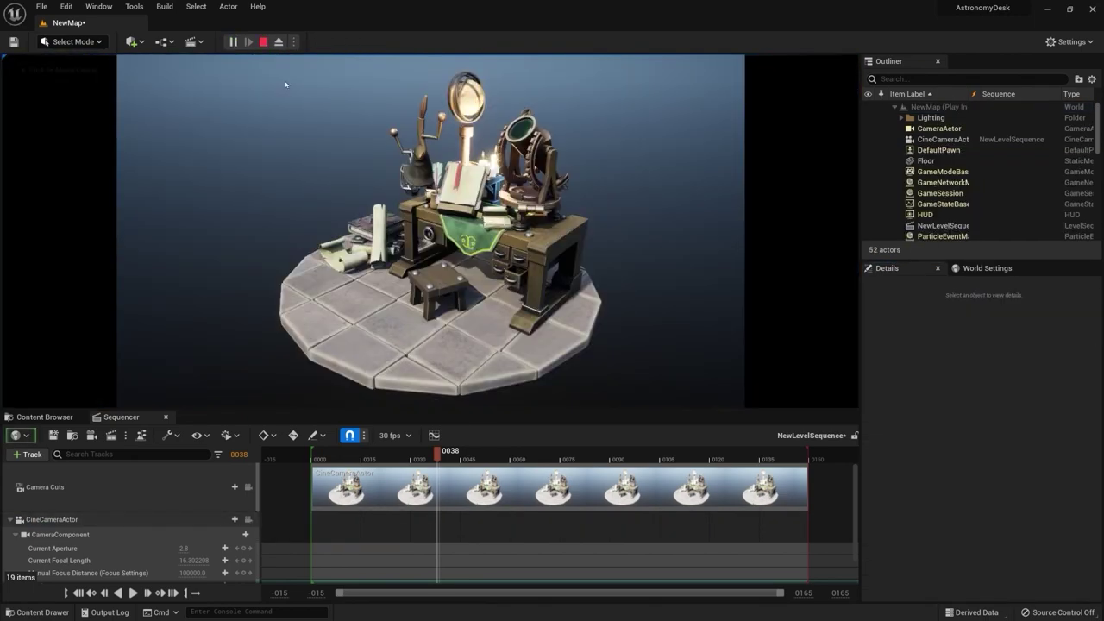
Step: Move and rotate the CineCameraActor to about location 409, 568, 293 and rotation -20.2°, -121.8° to reframe the desk
left_click(52, 519)
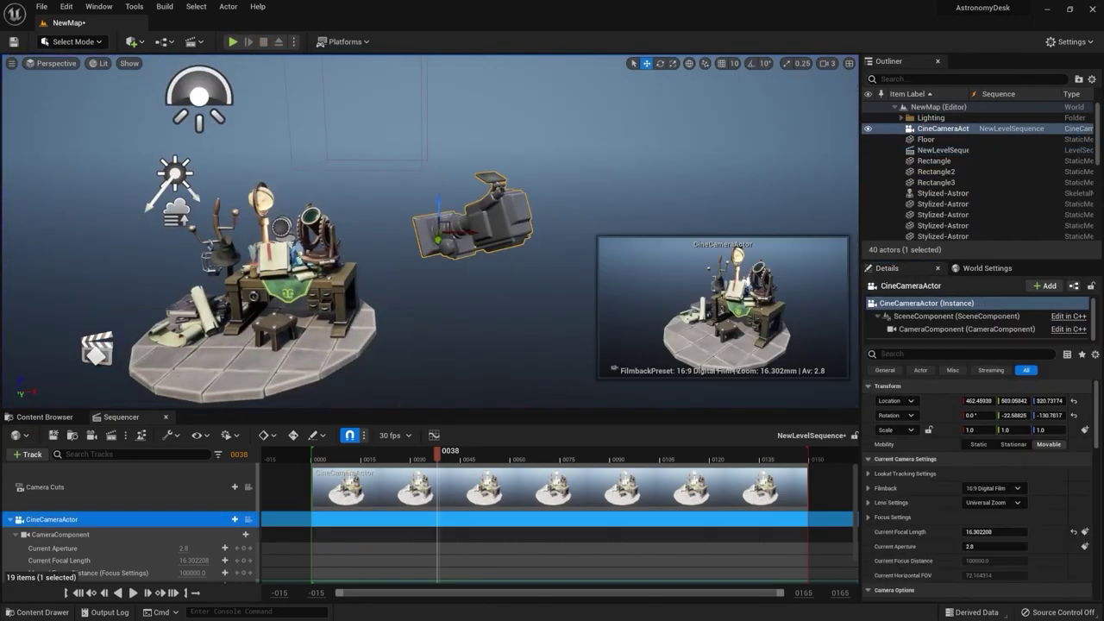
key("f")
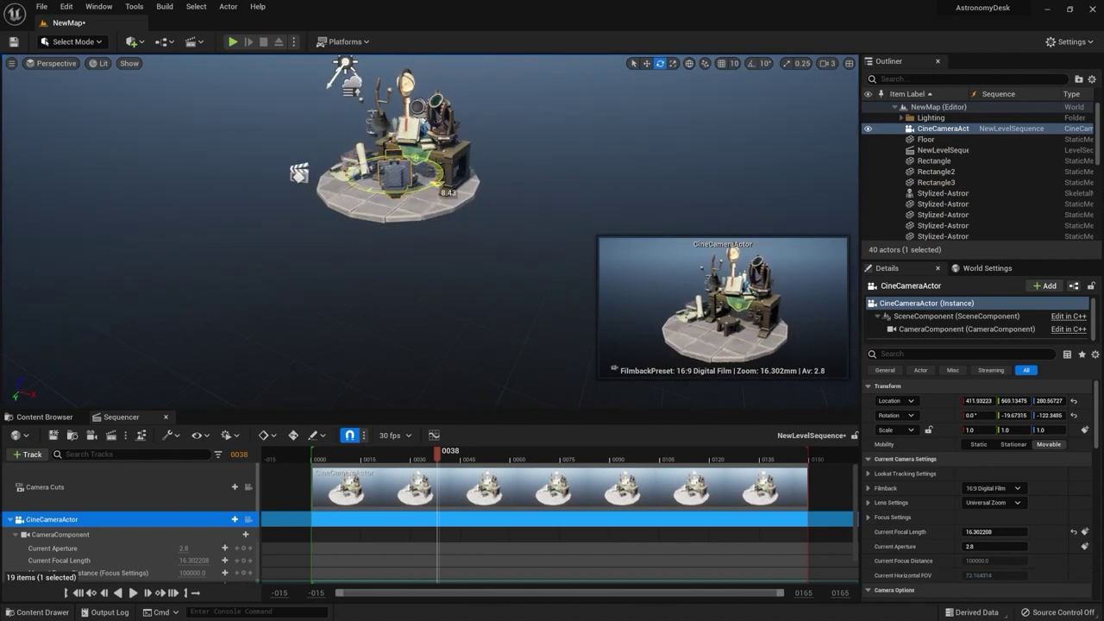
left_click(688, 65)
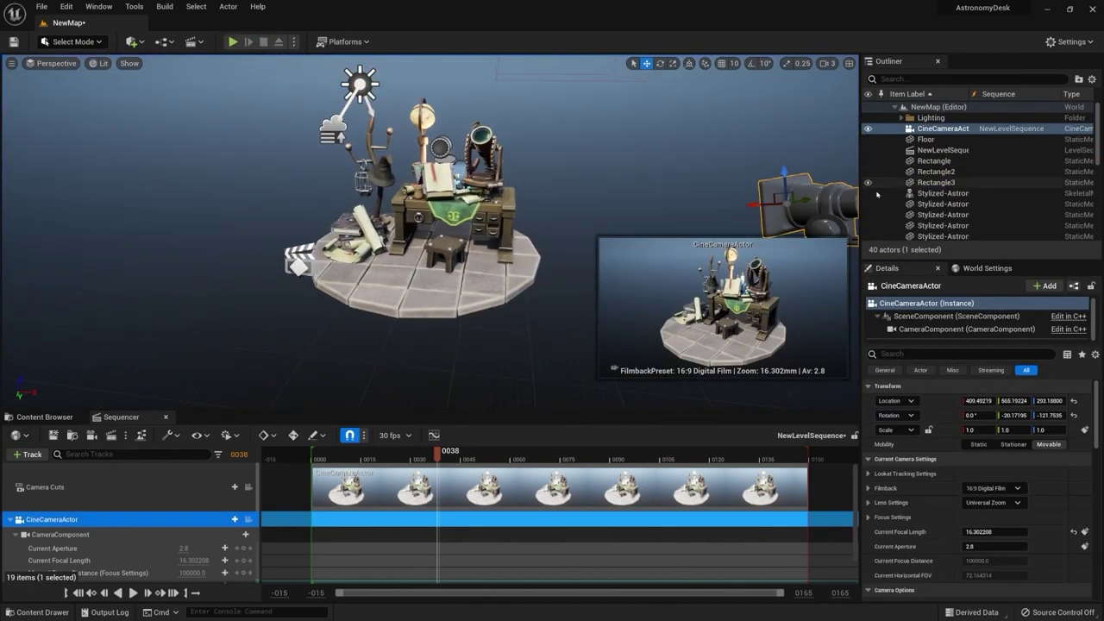
Step: Delete DirectionalLight2 from the Lighting folder and playtest the level through the cinematic camera
left_click(900, 117)
double_click(945, 150)
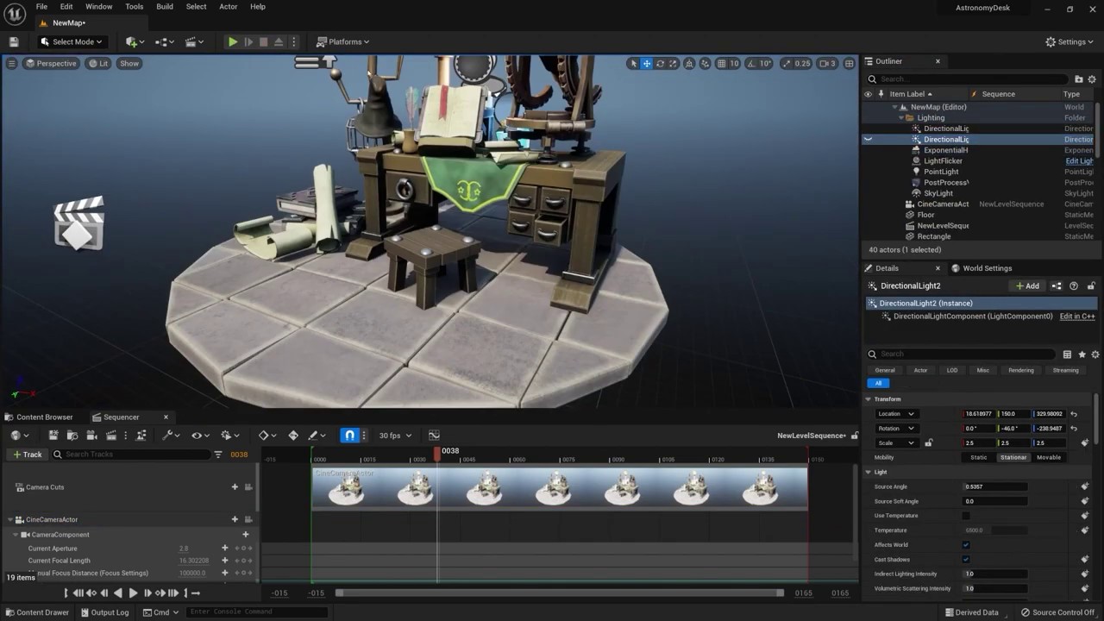
left_click(233, 42)
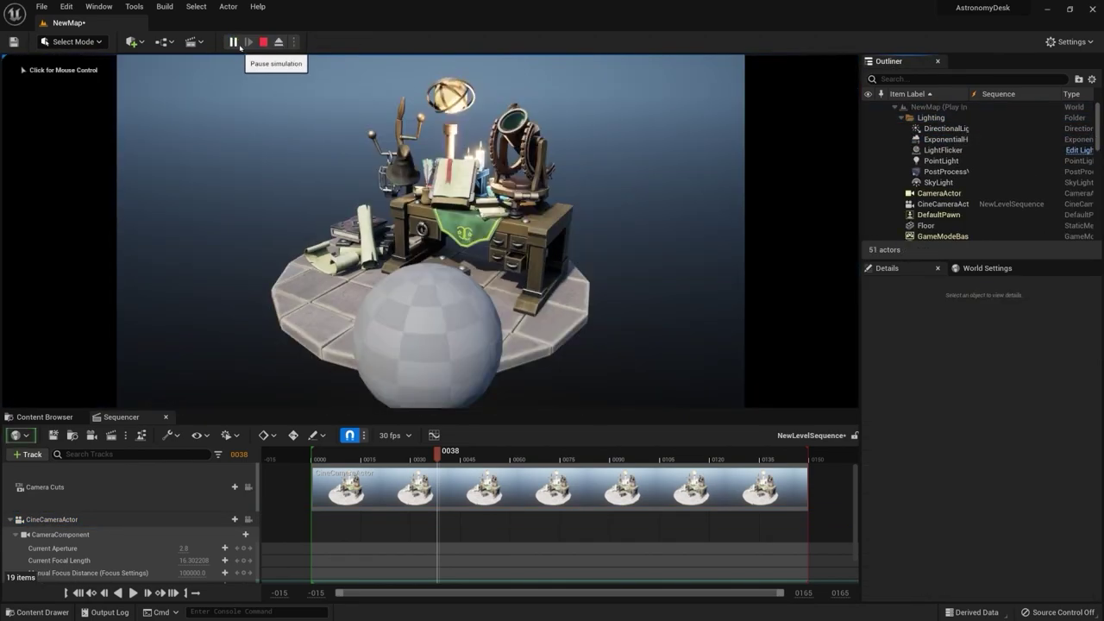
left_click(265, 42)
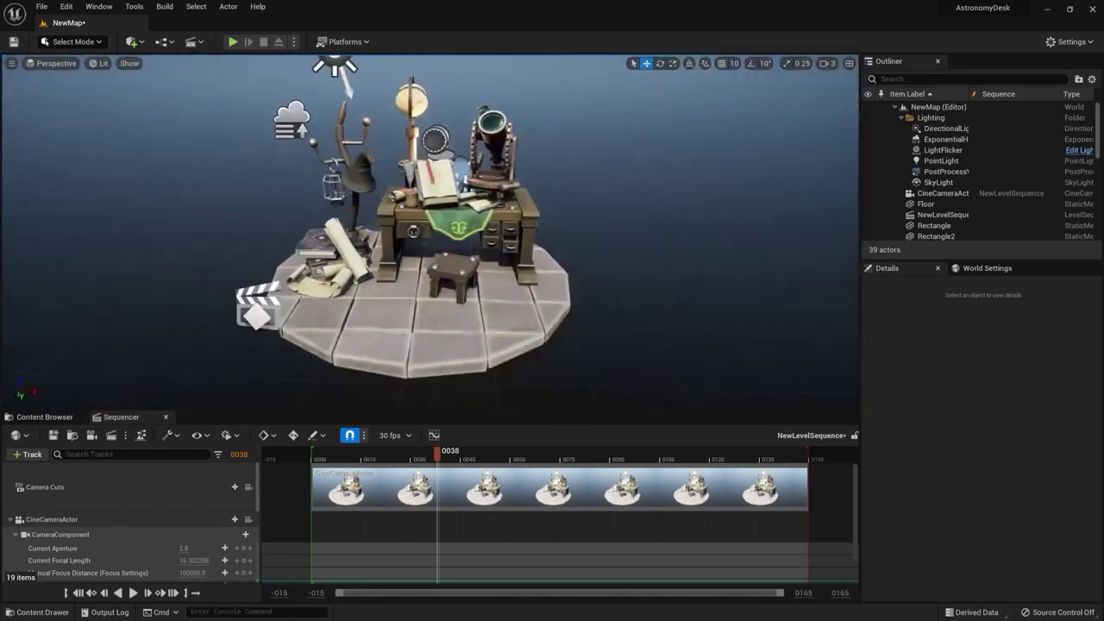
Step: Set the PostProcessVolume's exposure Min Brightness and Max Brightness to 1.0
double_click(946, 128)
left_click(946, 172)
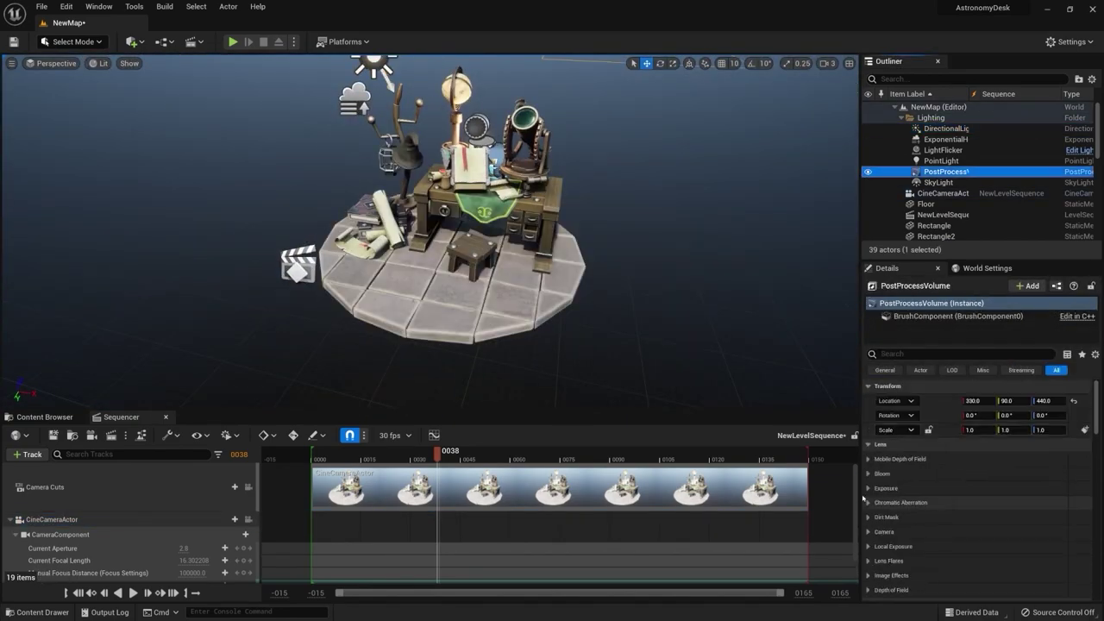
double_click(994, 466)
scroll(901, 472, "down", 3)
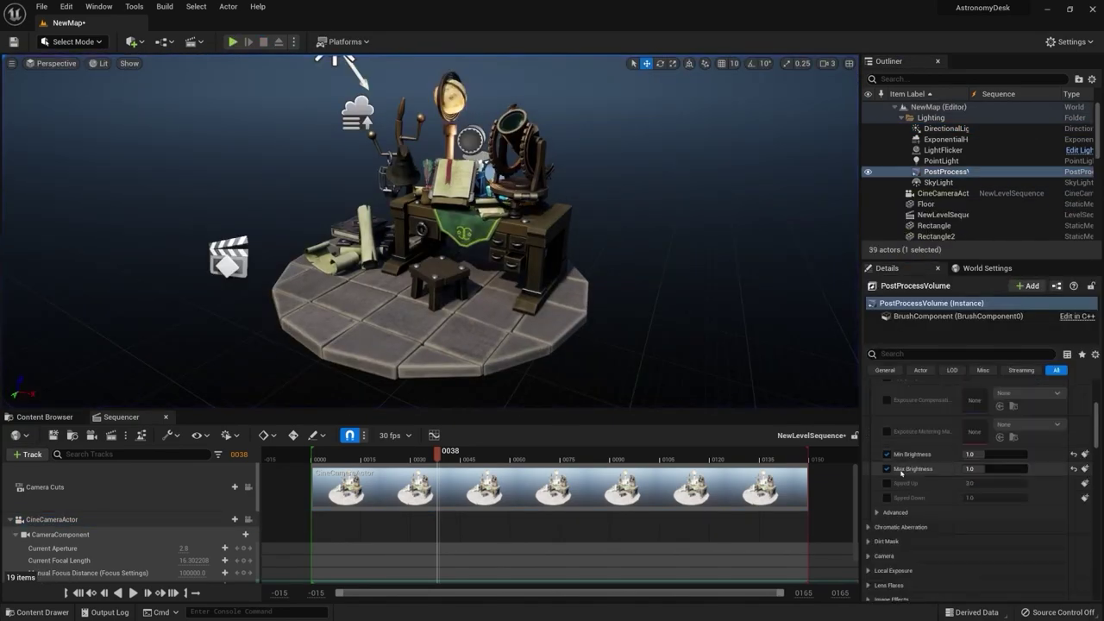
Step: Override the Shadows gamma in the PostProcessVolume's color grading, trying a value of about 1.59 along the way
left_click(903, 517)
mouse_move(922, 543)
left_mouse_down()
mouse_move(940, 543)
mouse_move(905, 542)
left_mouse_up()
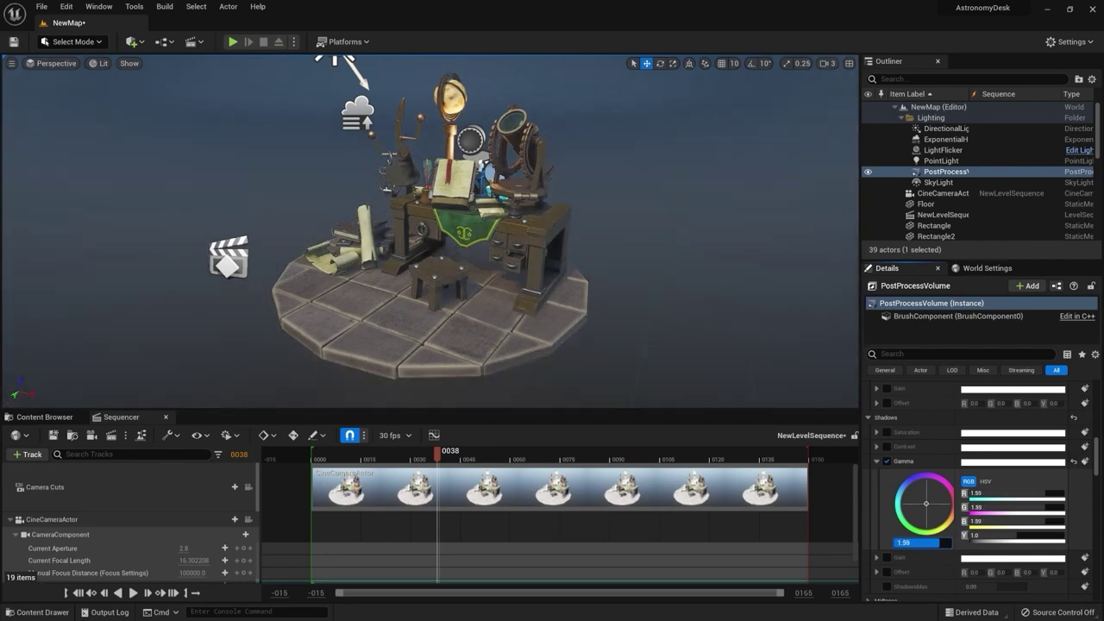
left_click(876, 557)
scroll(884, 518, "down", 2)
scroll(884, 508, "up", 2)
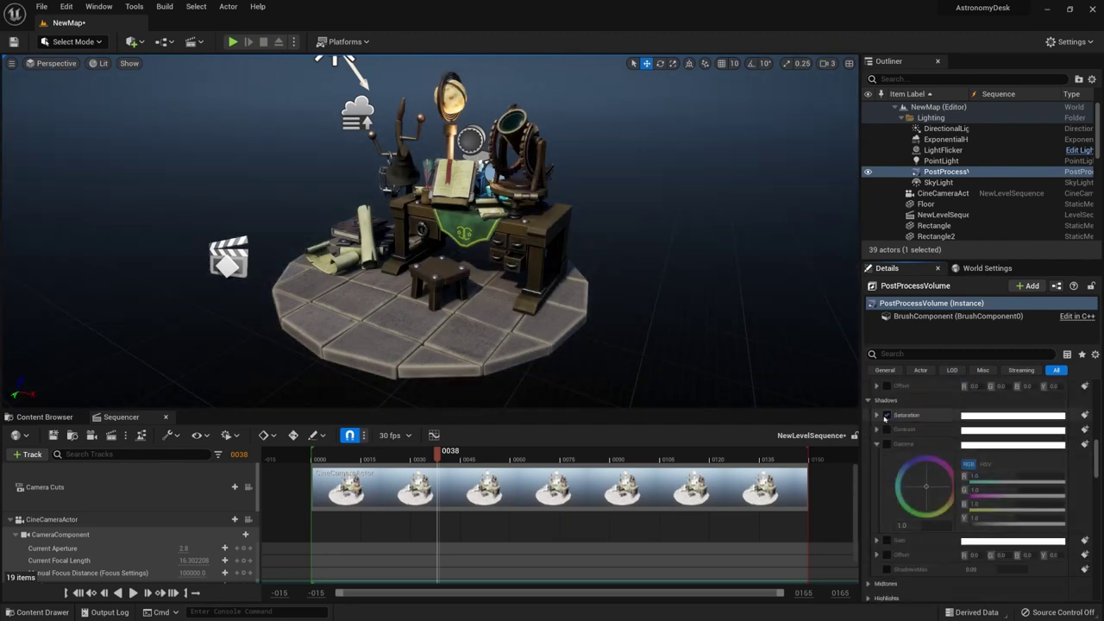
left_click(876, 539)
mouse_move(919, 525)
left_mouse_down()
mouse_move(933, 525)
mouse_move(923, 524)
left_mouse_up()
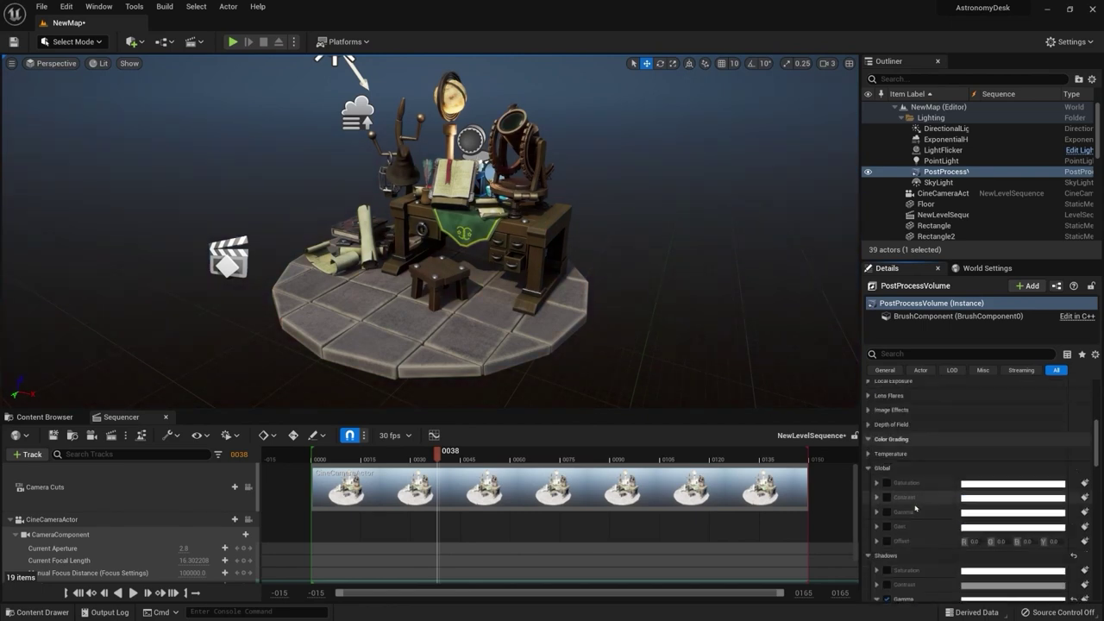
Step: Enable the PostProcessVolume's Global color grading overrides, with saturation at 1.1 and contrast at 1.06
scroll(905, 500, "down", 1)
left_click(885, 481)
left_click(886, 414)
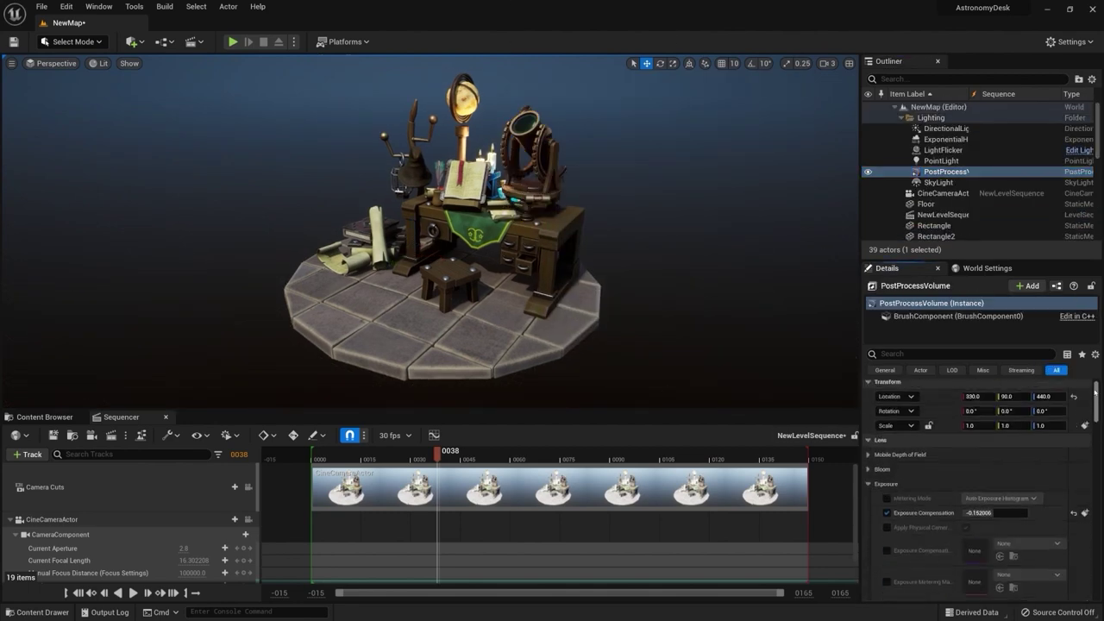
Step: Set the PostProcessVolume's Vignette Intensity to 0.3 and clear the property search
type("0.3")
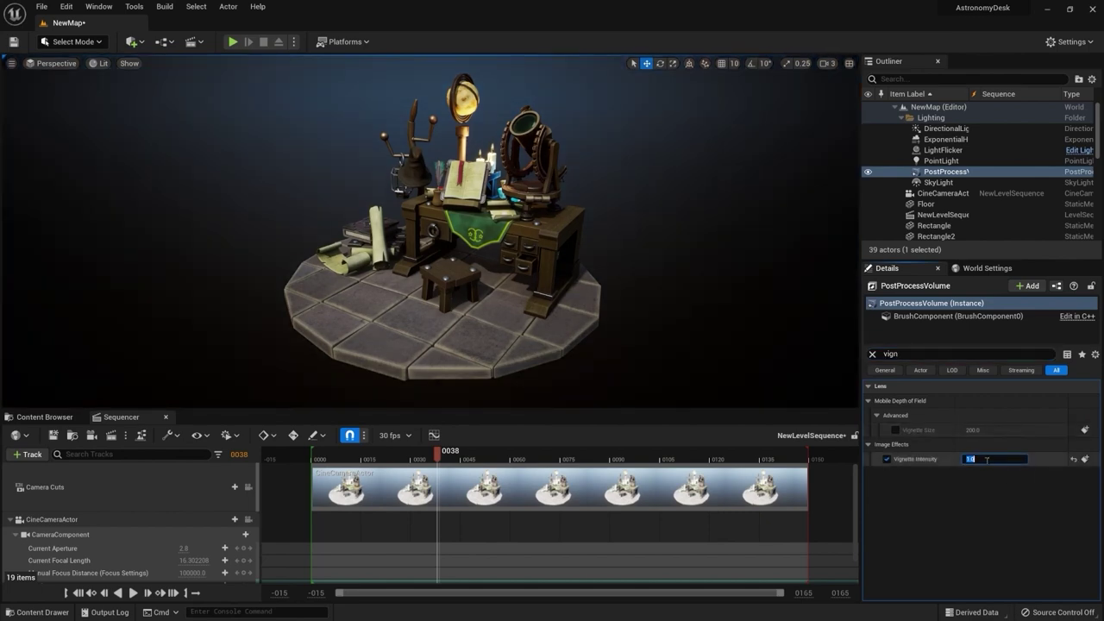
key("Return")
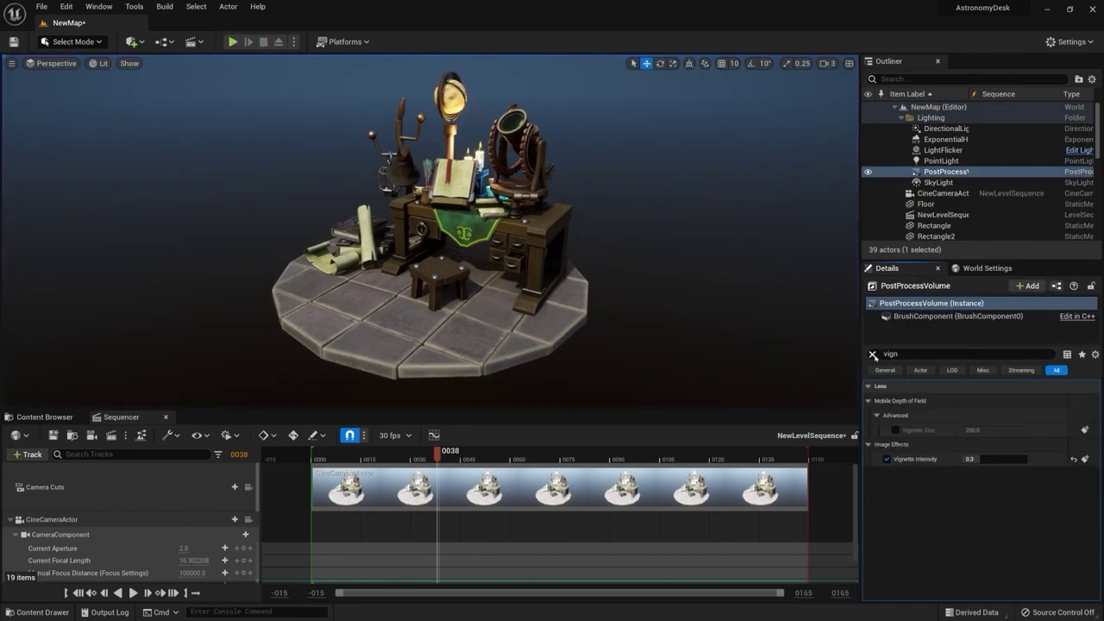
left_click(872, 355)
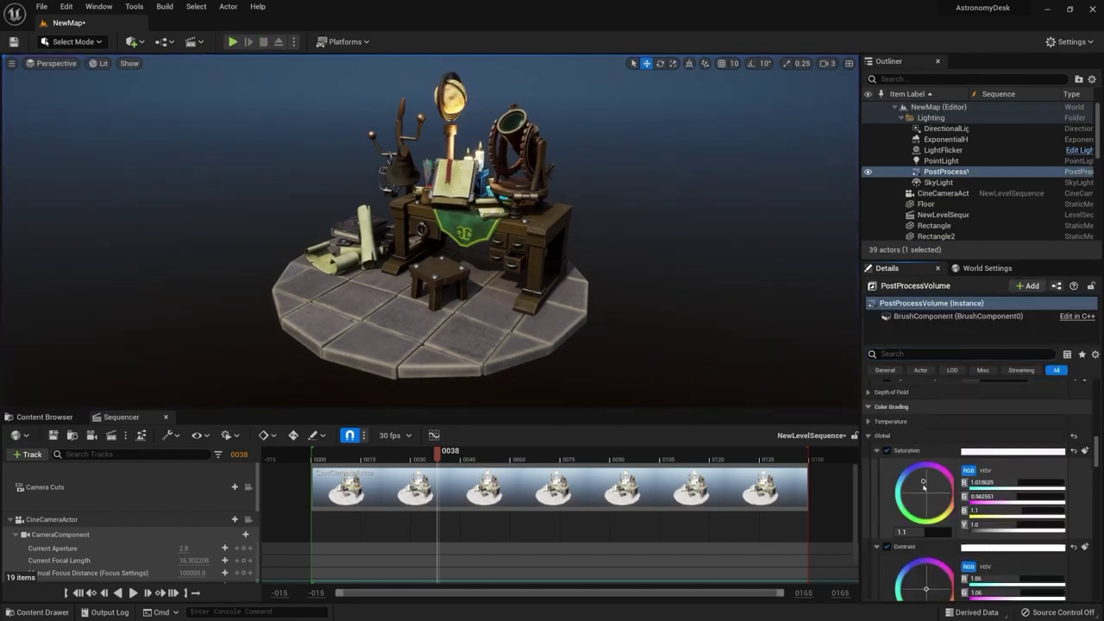
Step: Tint the Global contrast slightly on its color wheel and set the Global gamma to 1.16 with a slight blue tint
scroll(932, 509, "down", 2)
left_click_drag(932, 509, 931, 542)
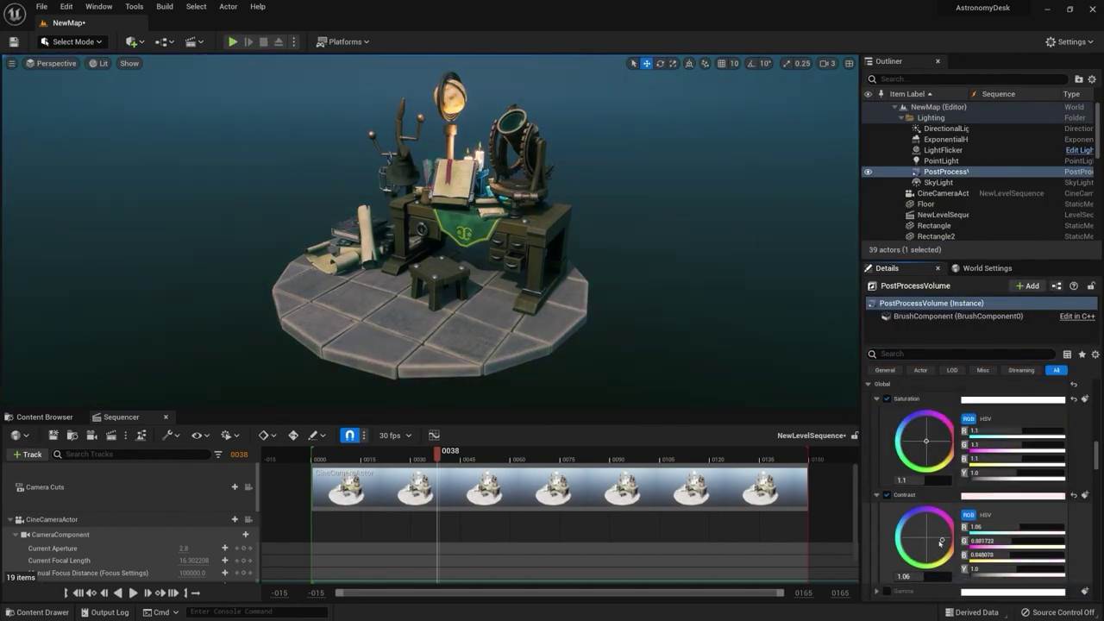
scroll(932, 545, "down", 2)
left_click_drag(923, 494, 920, 496)
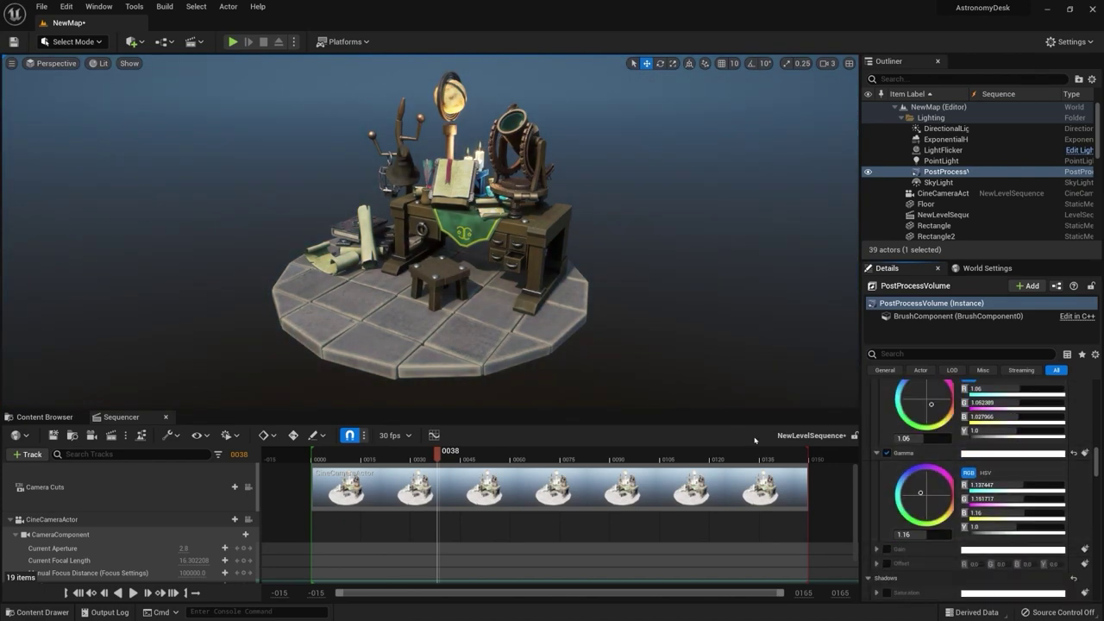
scroll(948, 517, "down", 5)
Step: Playtest the level, then switch to Photoshop and grade the scene capture with Levels, Hue +1 and Vibrance about -40
key("alt+p")
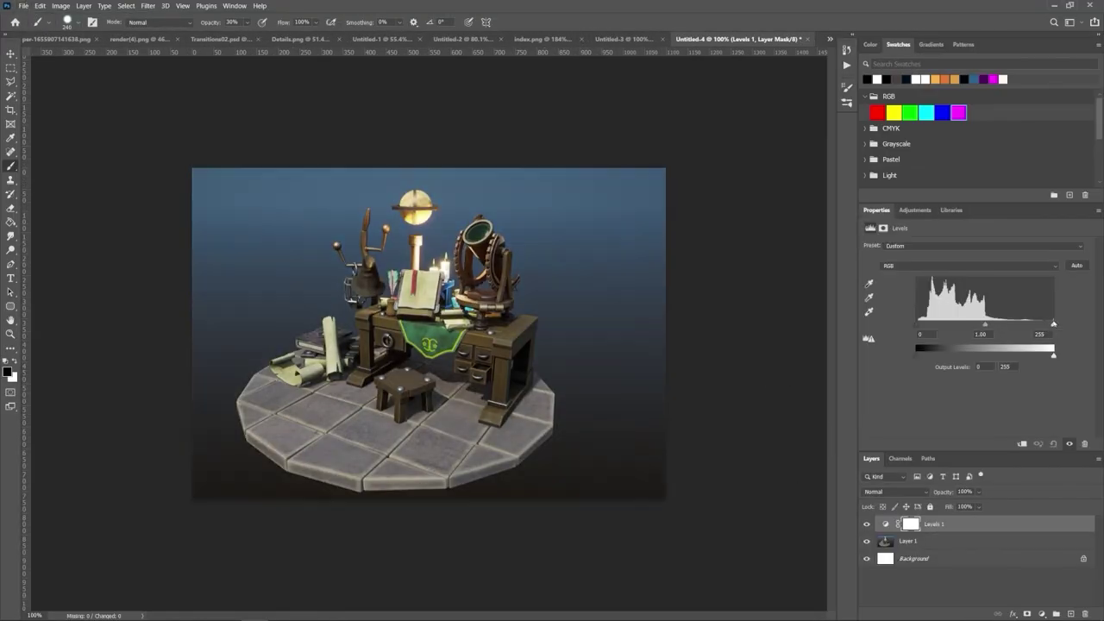
left_click_drag(1053, 323, 1039, 324)
left_click_drag(979, 324, 984, 326)
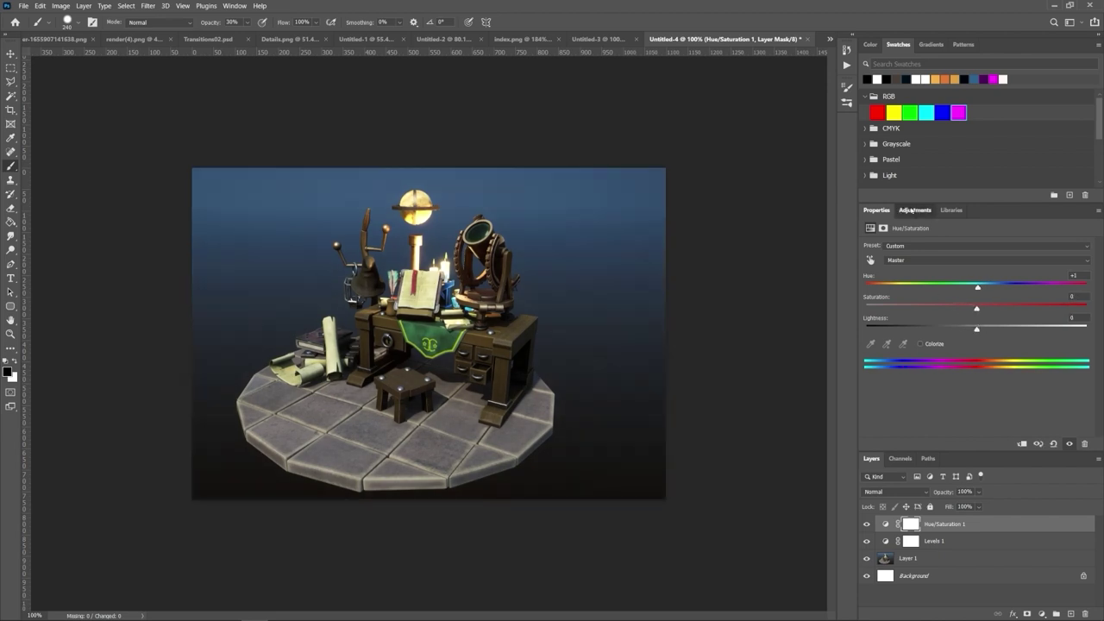
left_click_drag(952, 263, 932, 258)
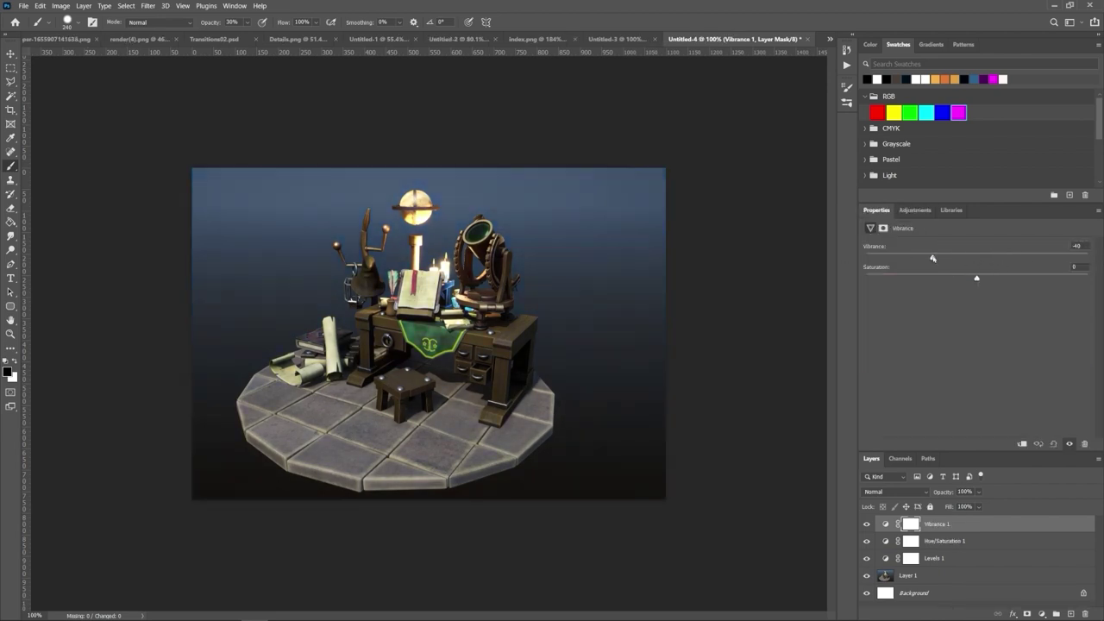
Step: Add a Color Balance adjustment with midtones cyan-red about -7 and magenta-green -1, plus a second Levels adjustment with white input about 222
left_click_drag(1012, 289, 959, 291)
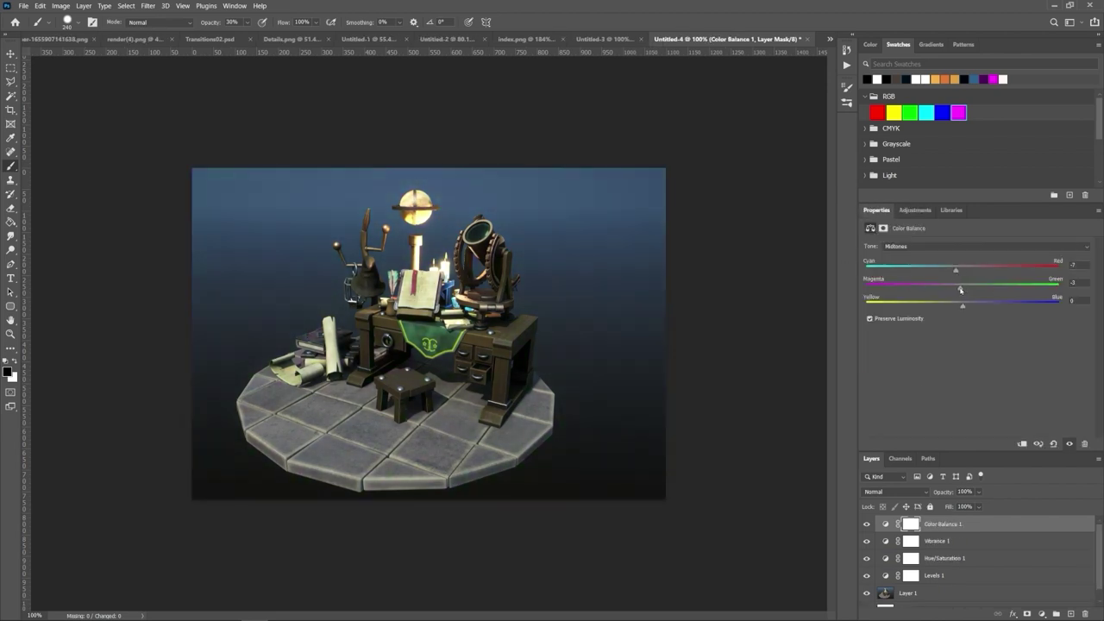
left_click(901, 234)
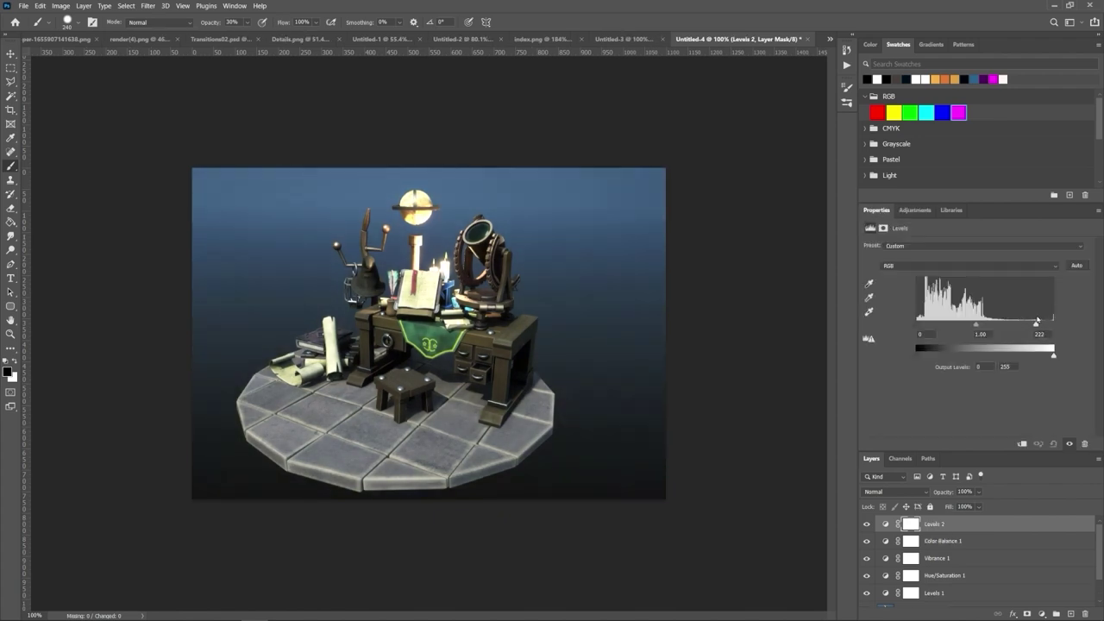
left_click_drag(978, 324, 1056, 322)
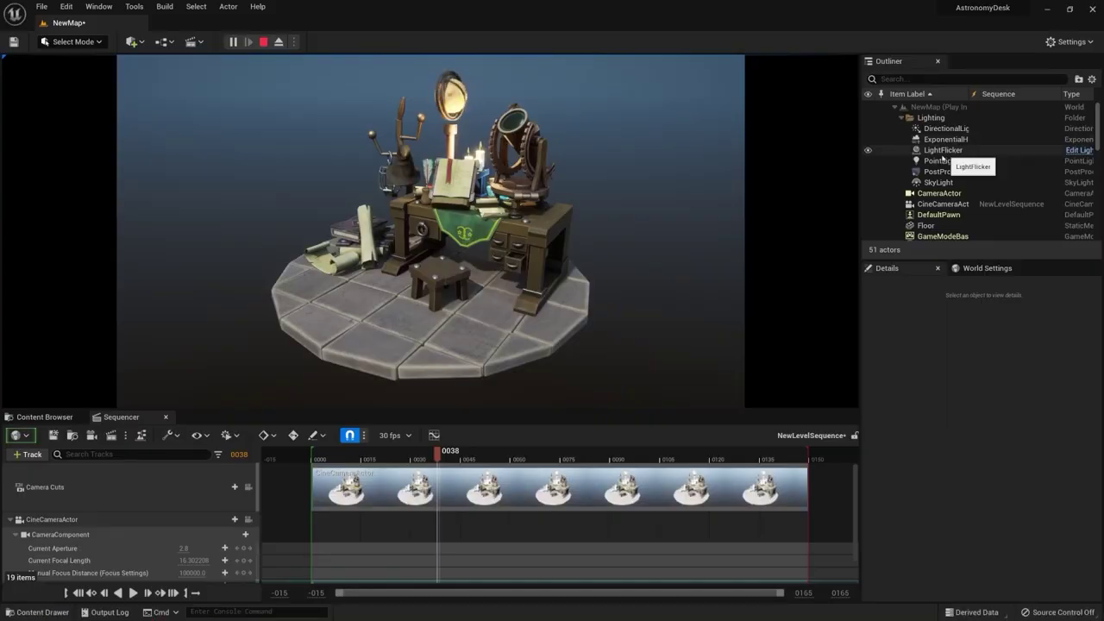
Step: Return to Unreal Editor, adjust the CineCameraActor's framing of the desk and playtest the level
left_click(942, 193)
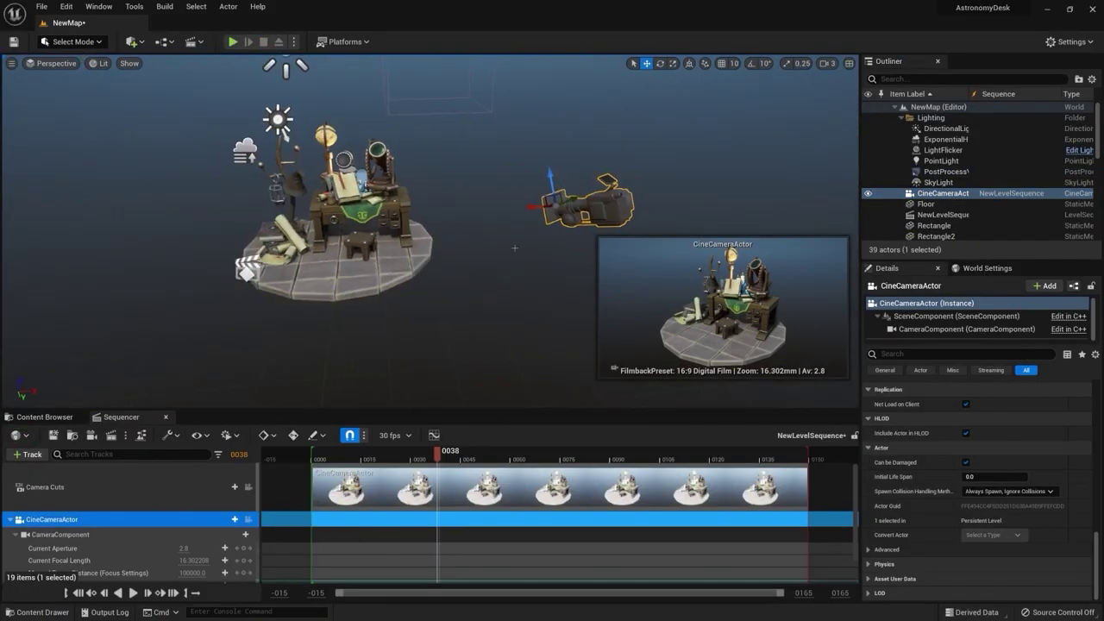
key("alt+p")
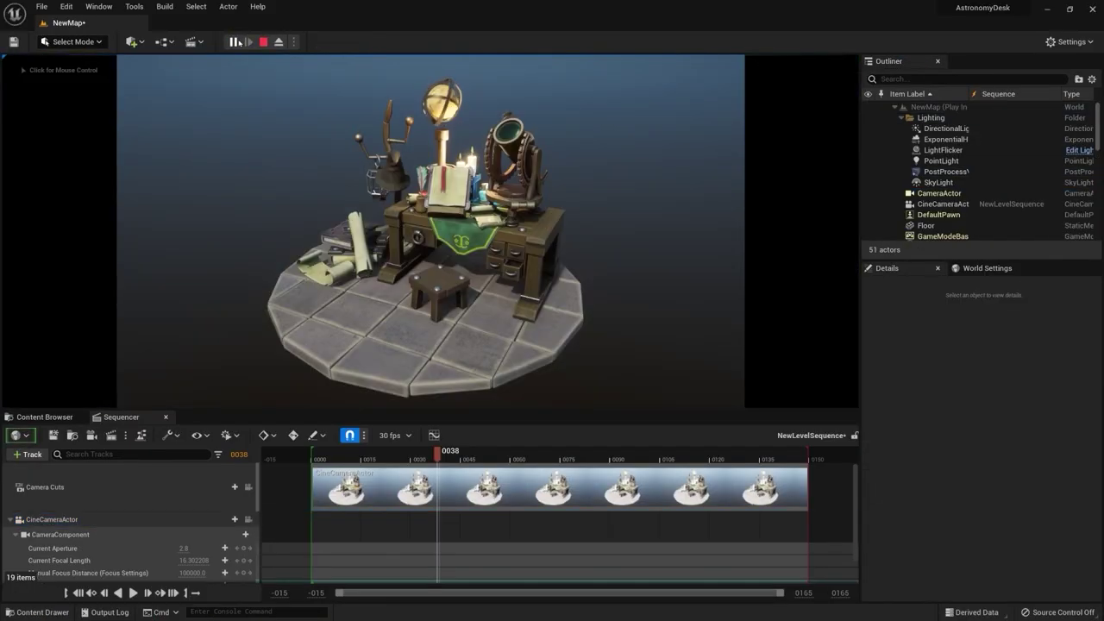
key("Escape")
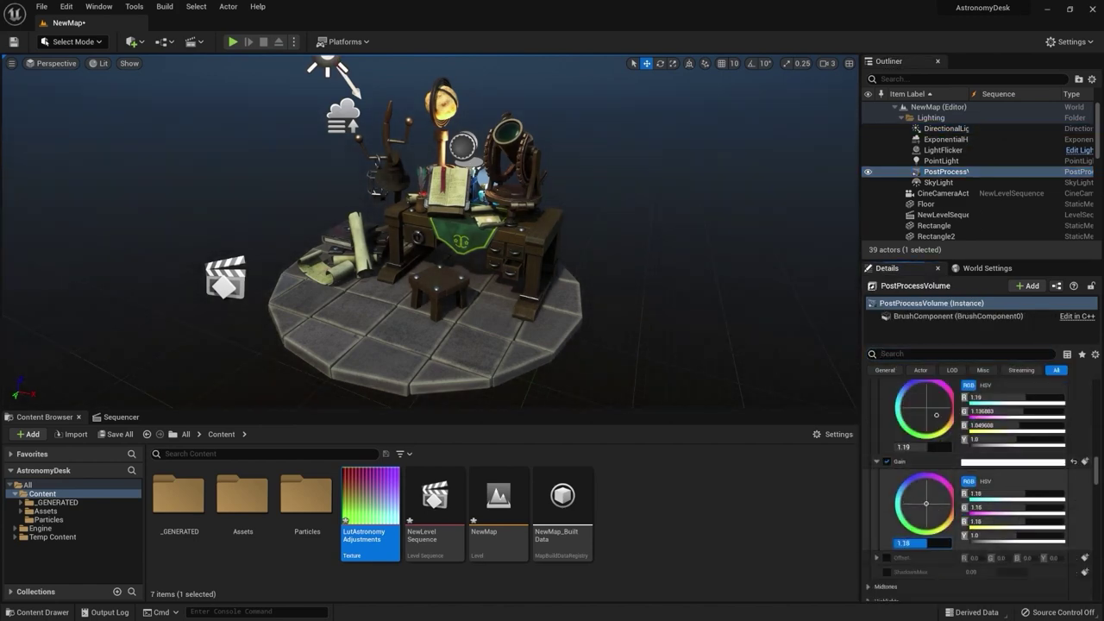
Step: Lower the PostProcessVolume's Shadows gain to about 0.86 and tint it toward blue
type("0.7")
key("Return")
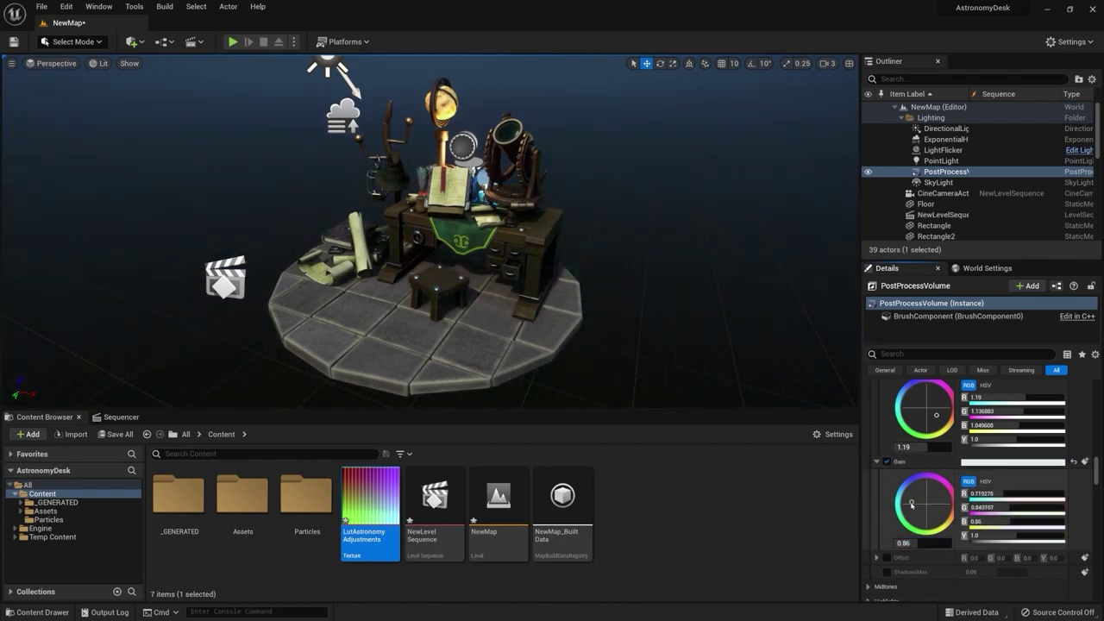
Step: Place a new point light beside the desk near the telescope and playtest the level
left_click(120, 416)
left_click(131, 41)
mouse_move(153, 143)
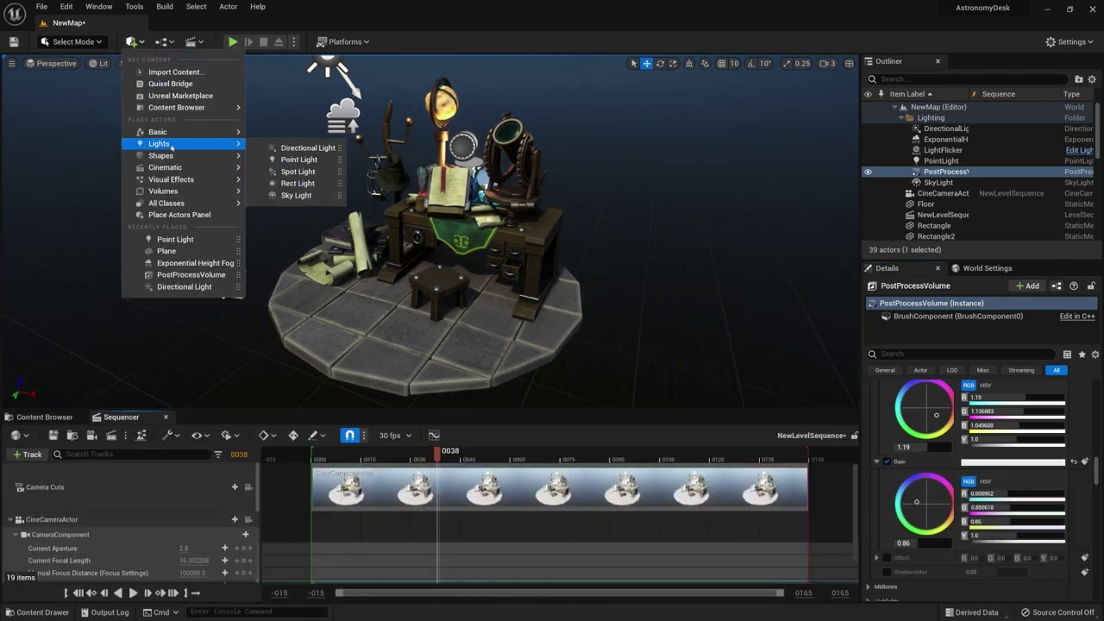
left_click(293, 158)
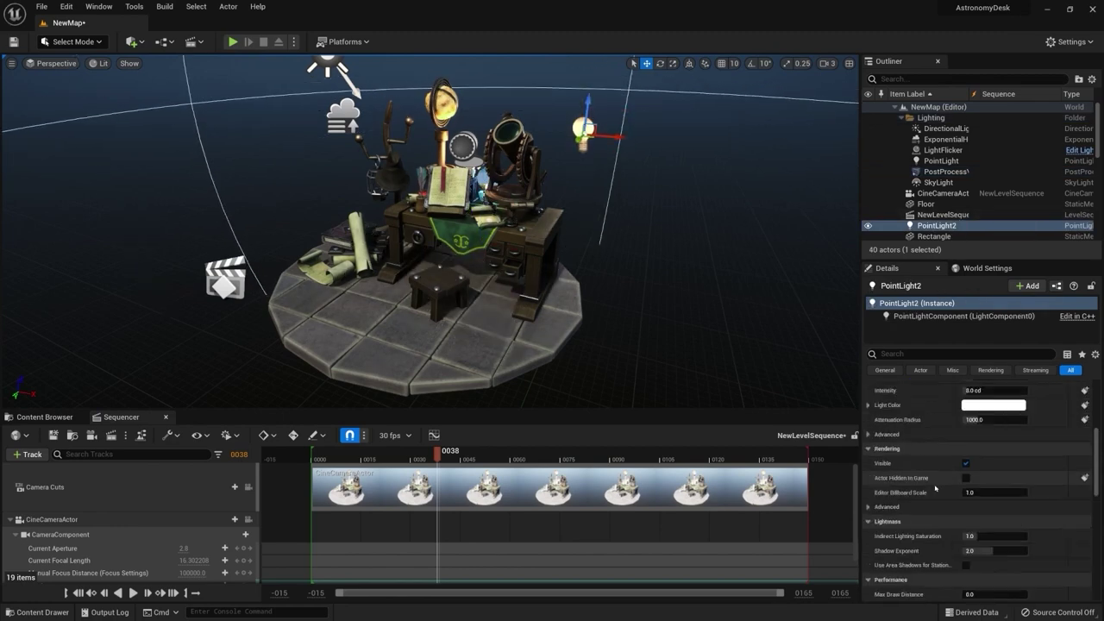
left_click(231, 41)
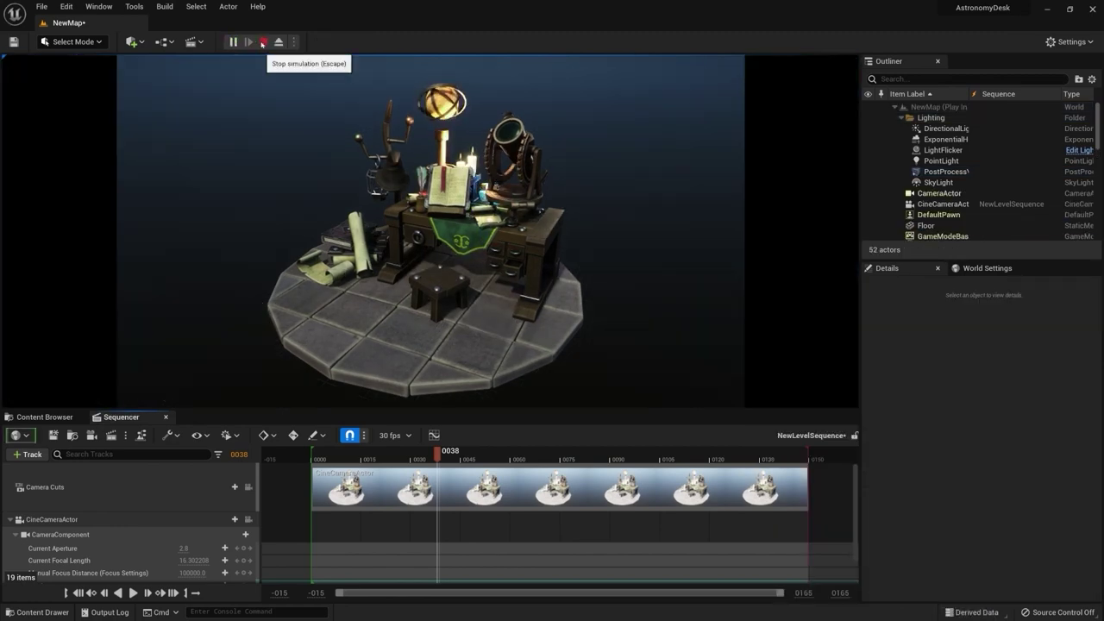
left_click(263, 42)
Step: Focus on the potion bottles and add an emissive color parameter to the DefaultMM material's emissive inputs
double_click(943, 150)
left_click(1079, 150)
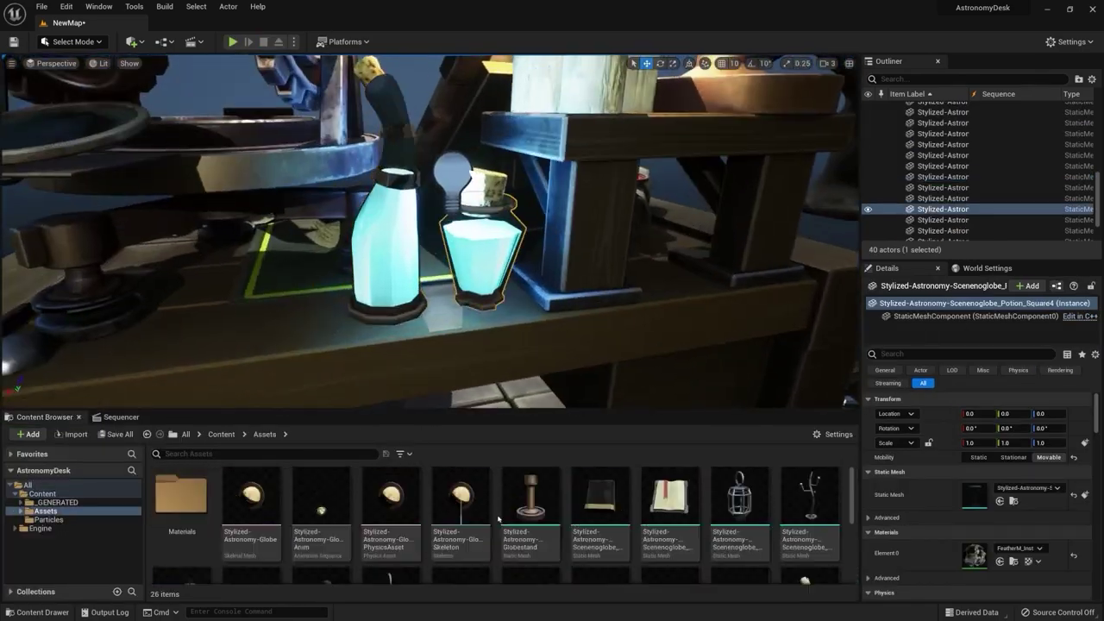
double_click(181, 496)
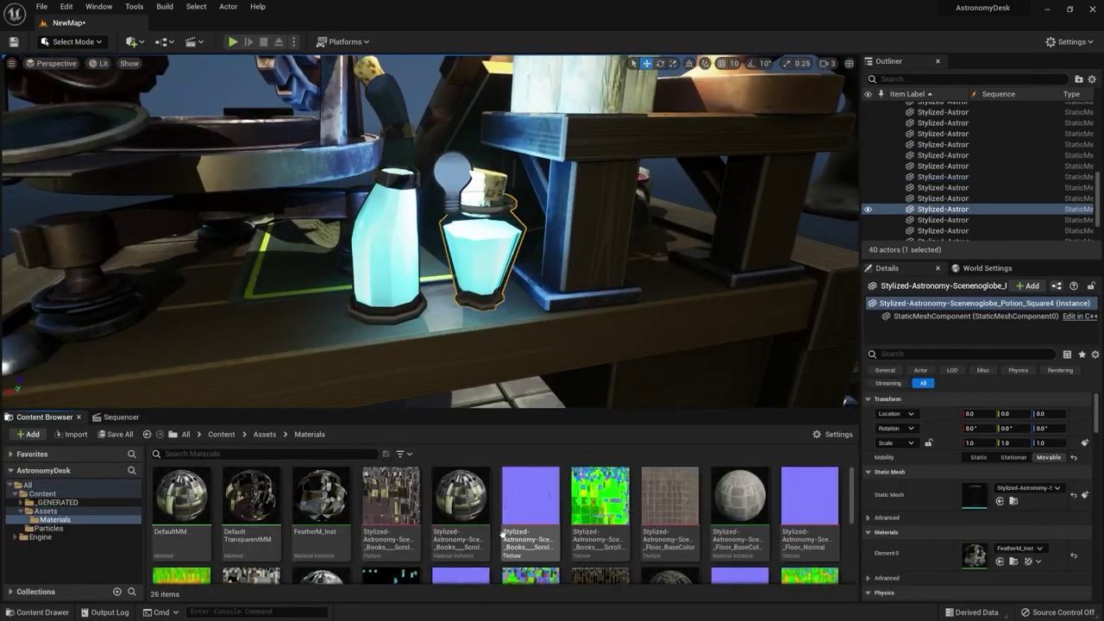
left_click(321, 500)
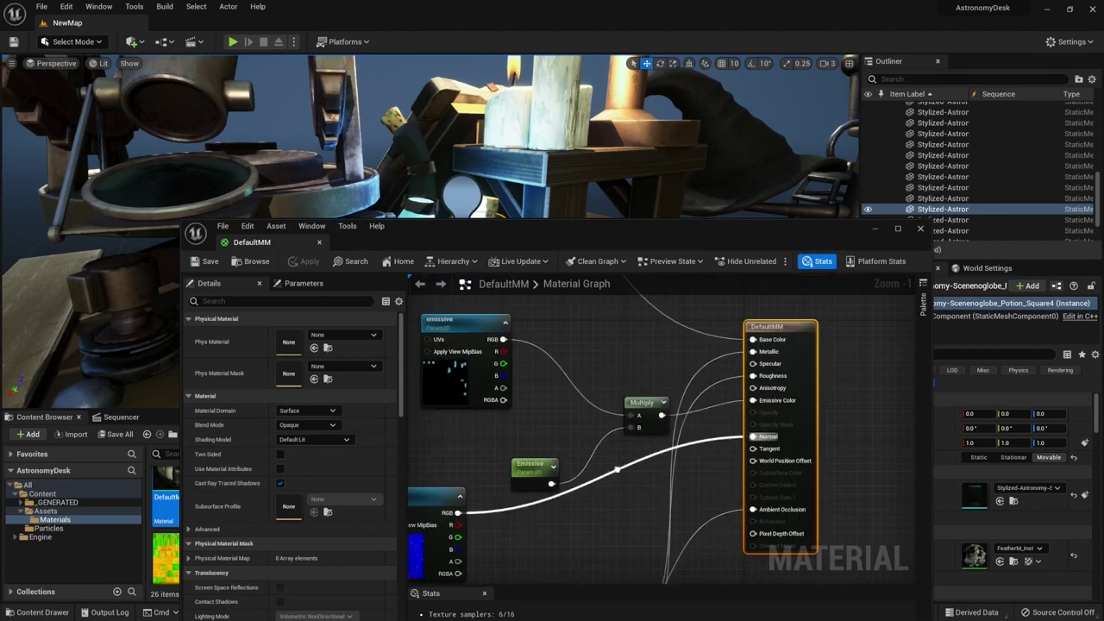
right_click(563, 334)
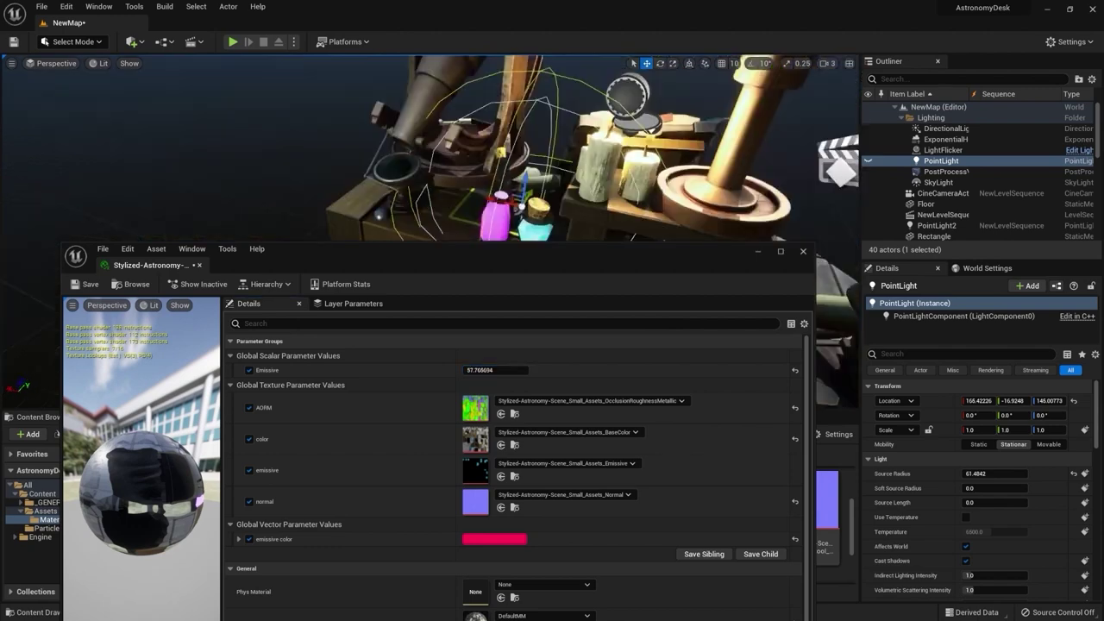
Step: Give the tall potion's material instance a warm red-orange emissive color, and the square potion's a green one with emissive strength 4.0
left_click(615, 427)
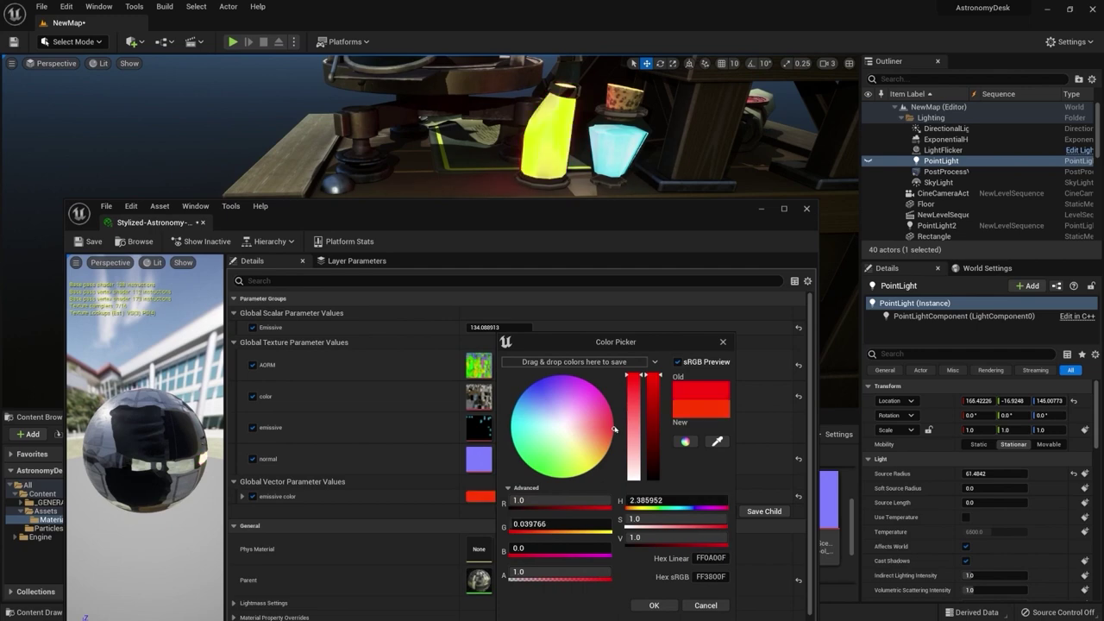
left_click_drag(615, 428, 496, 454)
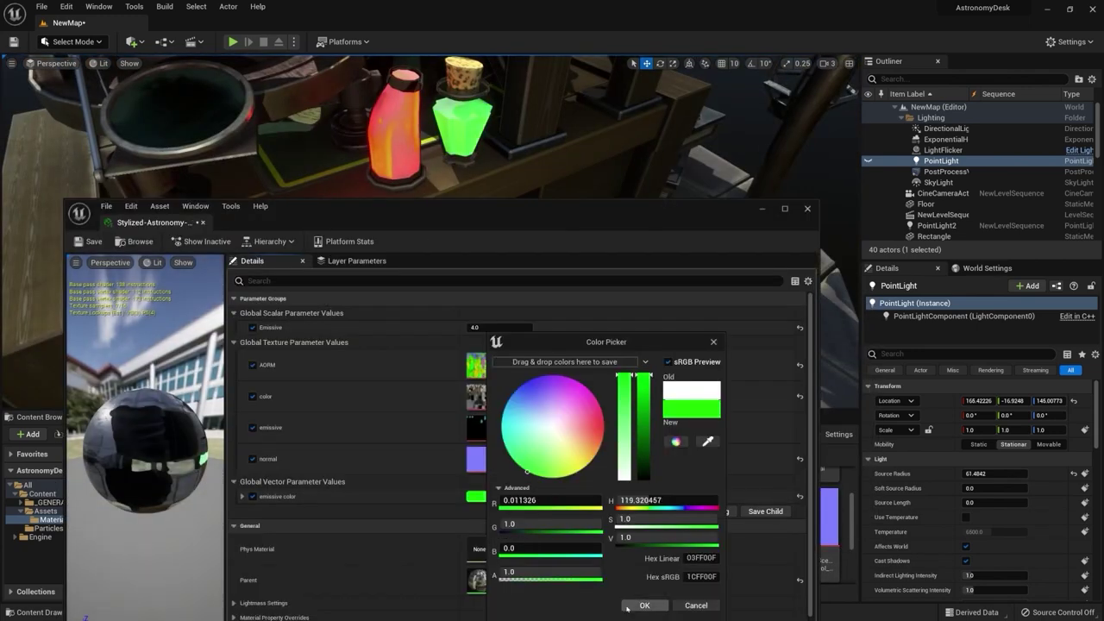
left_click(643, 606)
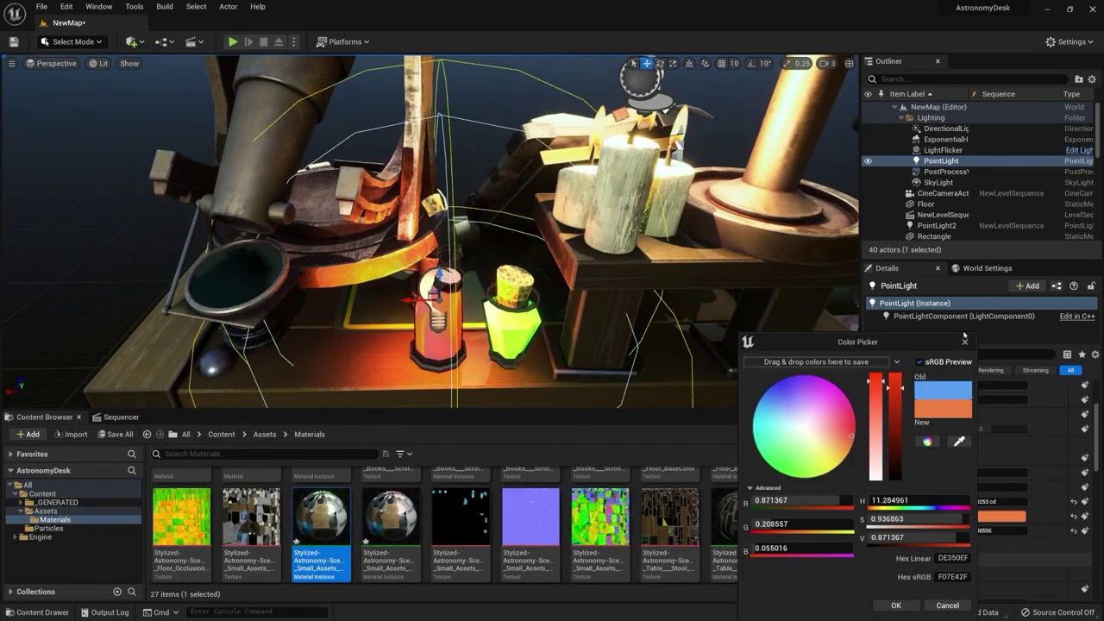
Step: Set the tall potion's point light to orange at 0.8 cd, add a yellow-green 1.3 cd light for the square potion, and playtest
left_click(965, 341)
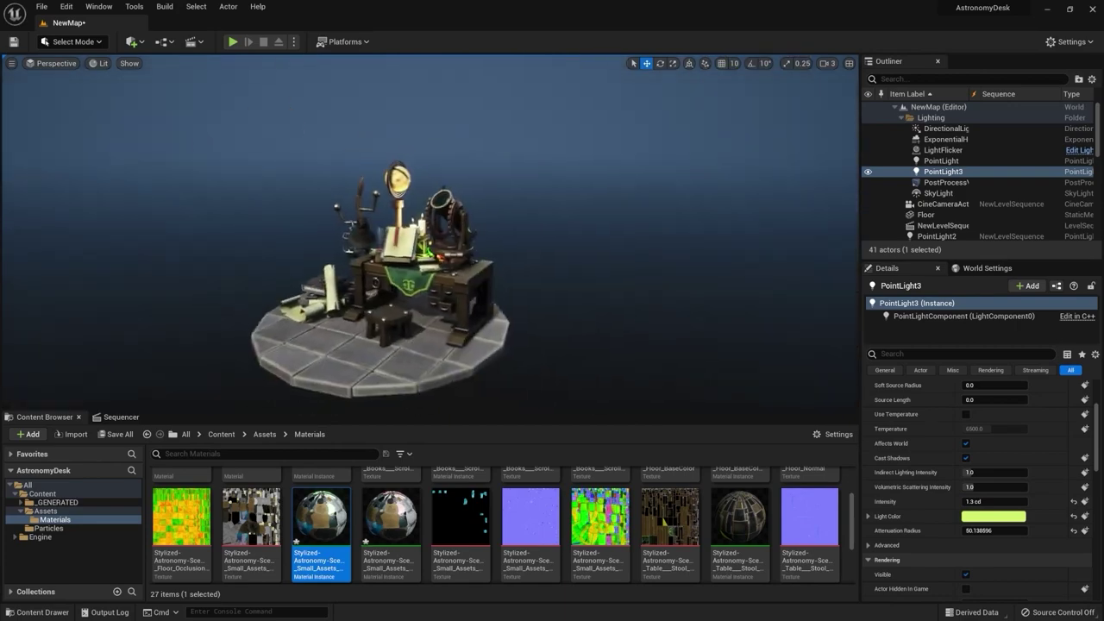
left_click(991, 501)
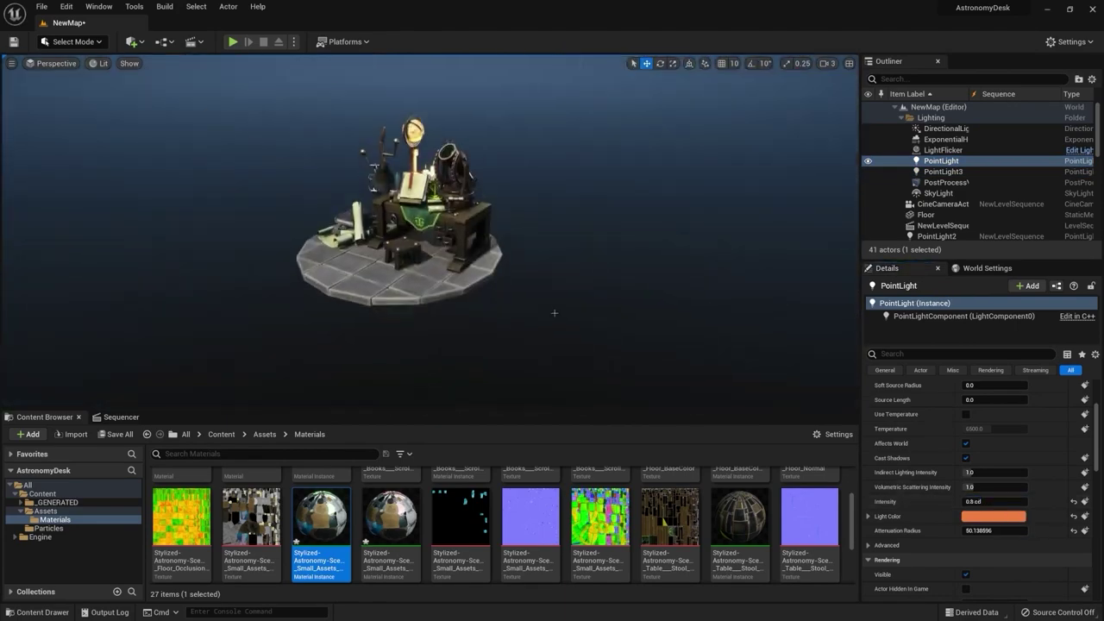
left_click(232, 41)
key("Escape")
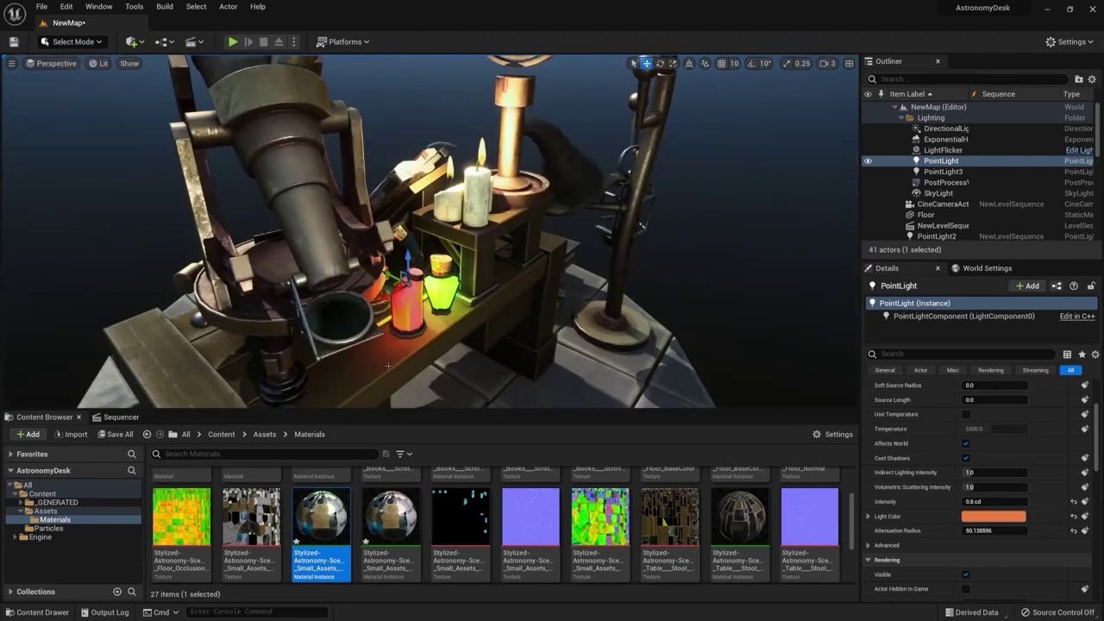
key("alt+p")
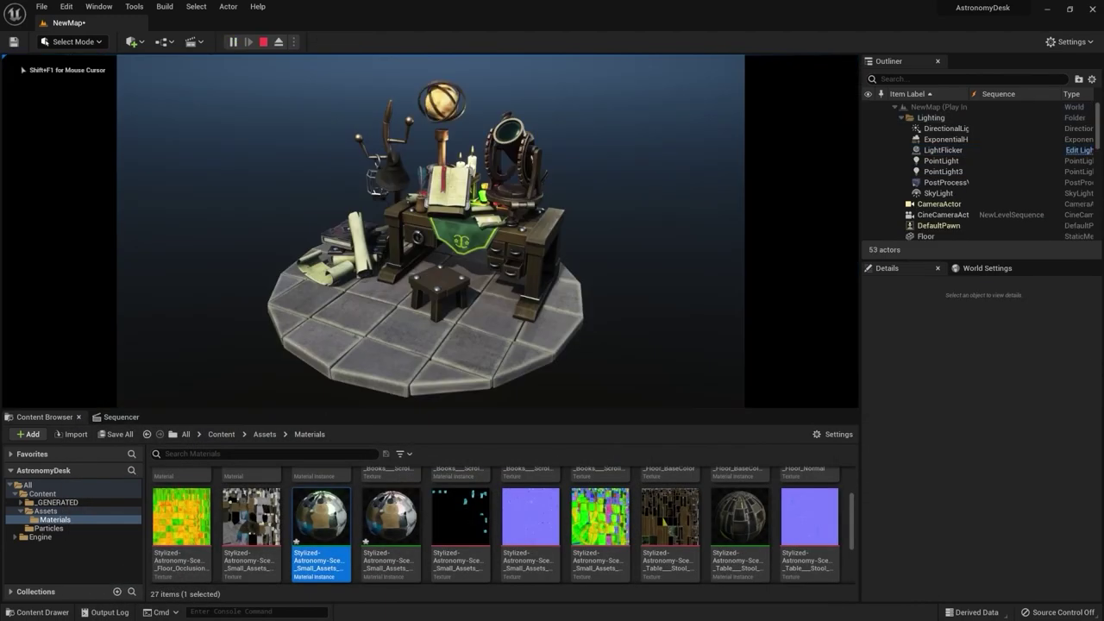
Step: Display the level sequence time in seconds and extend the CineCameraActor shot to 10 seconds
left_click(391, 435)
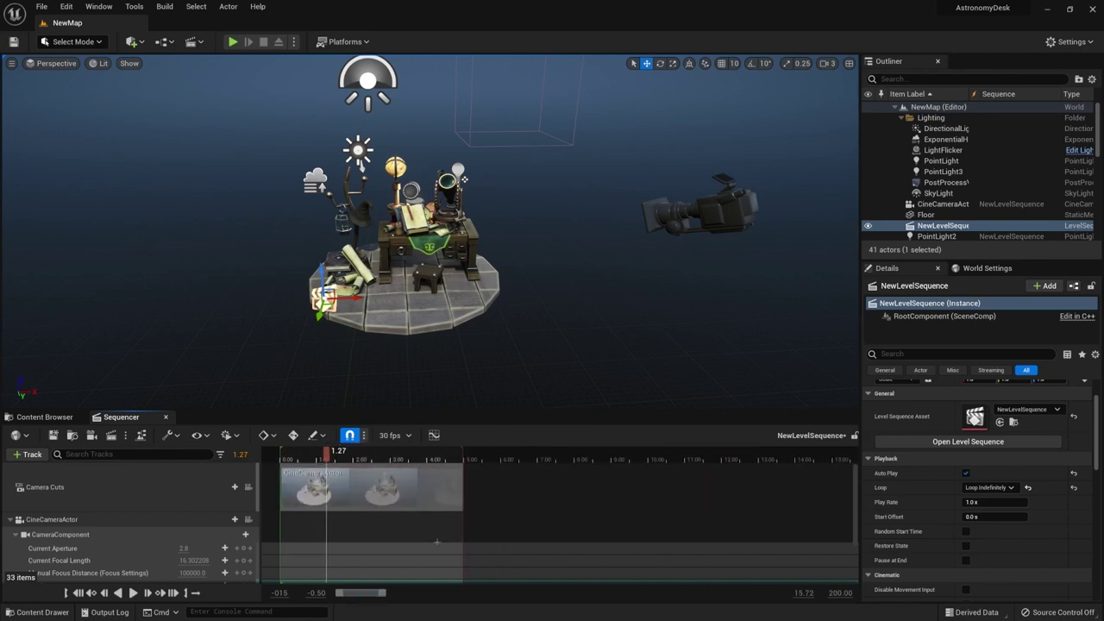
left_click_drag(468, 488, 654, 487)
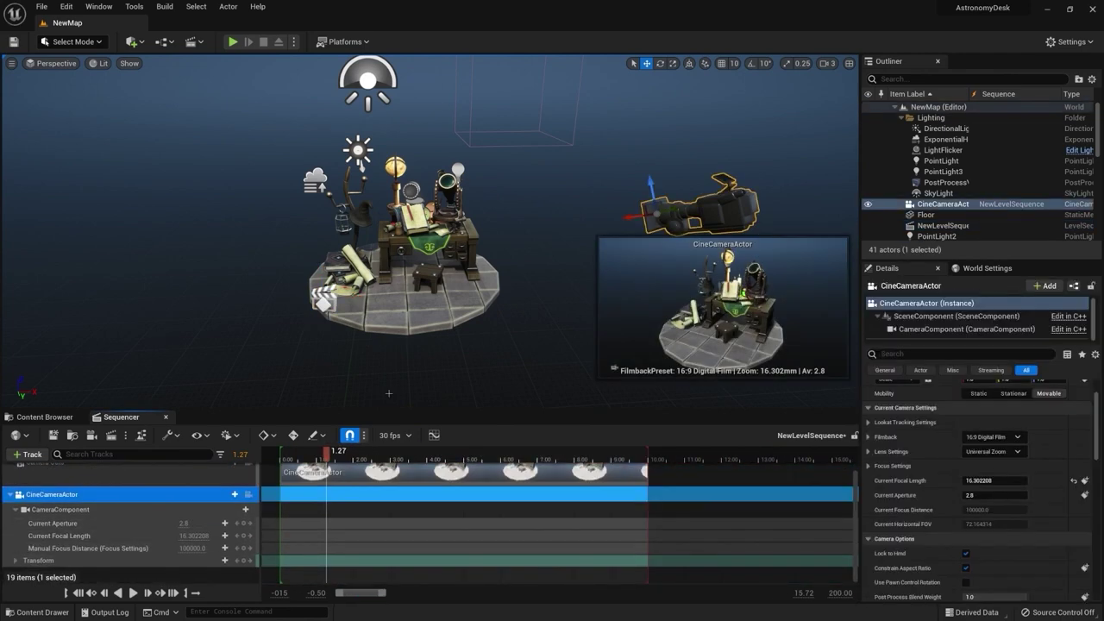
Step: Keyframe the CineCameraActor's transform and focal length near 1.27 and 10.00 seconds, moving it toward the desk with focal length about 10.33
key("f")
left_click_drag(426, 216, 351, 214)
left_click(1085, 480)
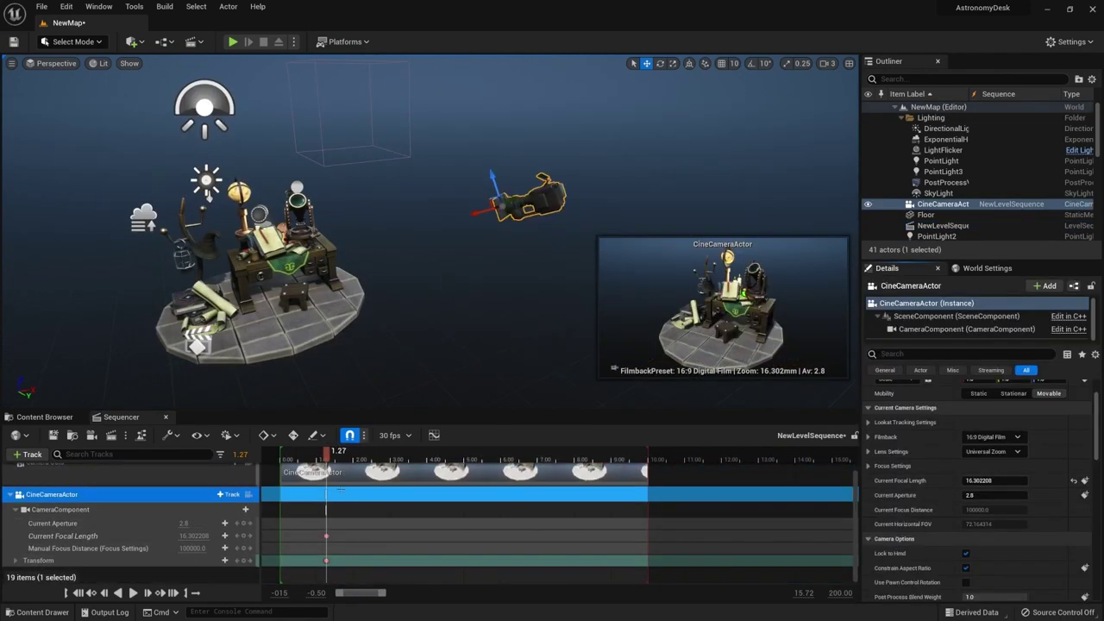
left_click(647, 455)
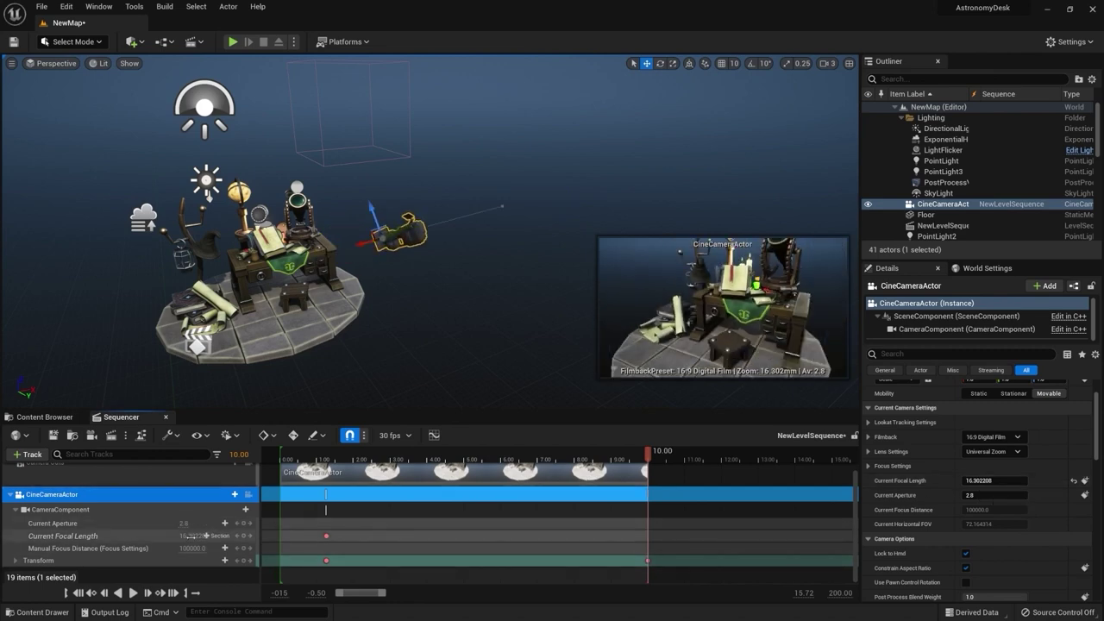
key("space")
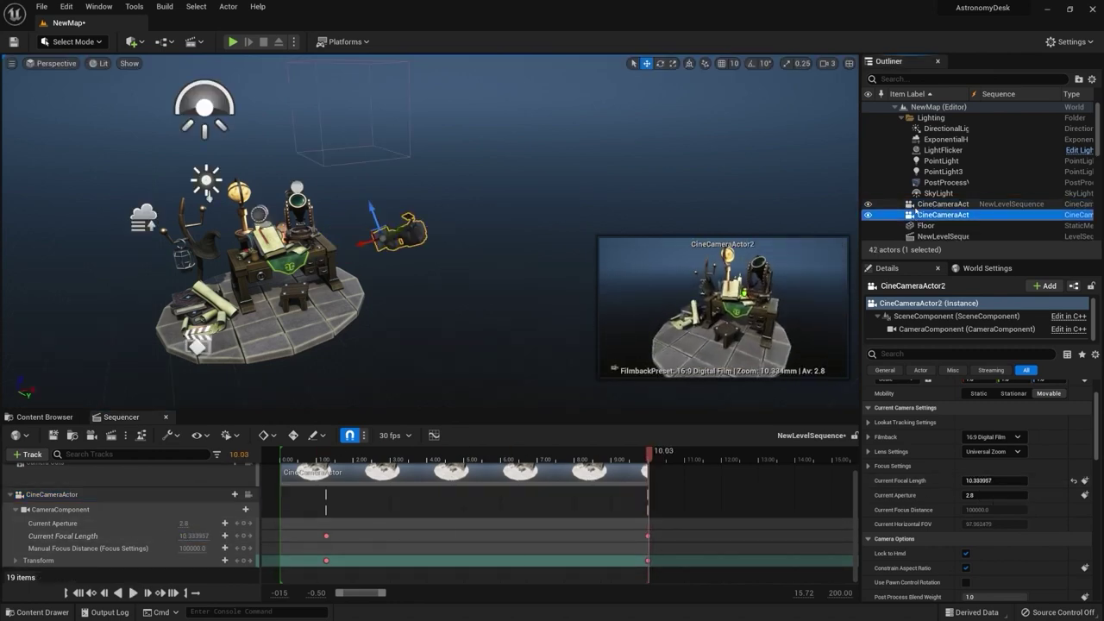
Step: Add a sphere at the desk as a camera pivot and enable Actor Hidden in Game for it
left_click(131, 42)
left_click(290, 168)
left_click(957, 353)
type("game")
left_click(965, 414)
Step: Rename the pivot sphere to CamFocal2 and use it as the parent of CineCameraActor2
double_click(928, 177)
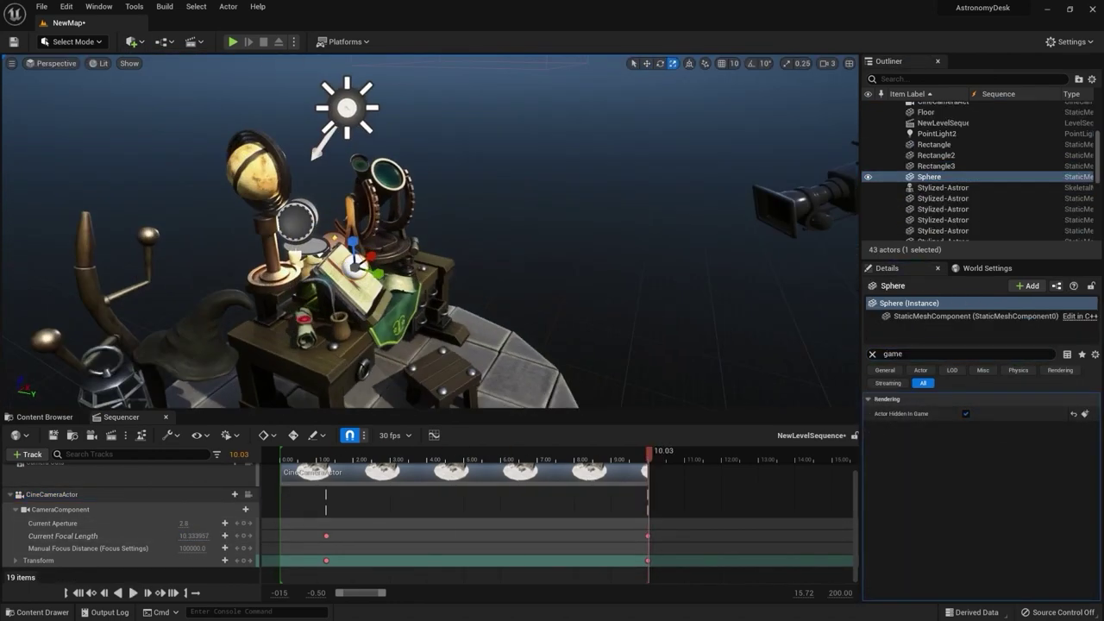
key("F2")
type("d")
left_click(935, 153)
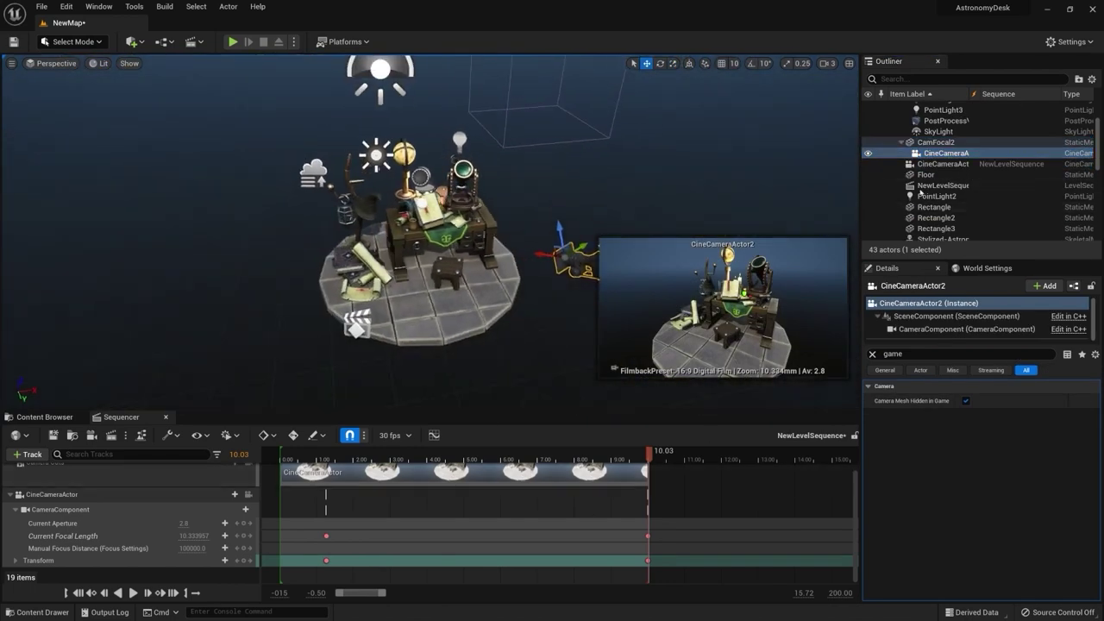
left_click(935, 142)
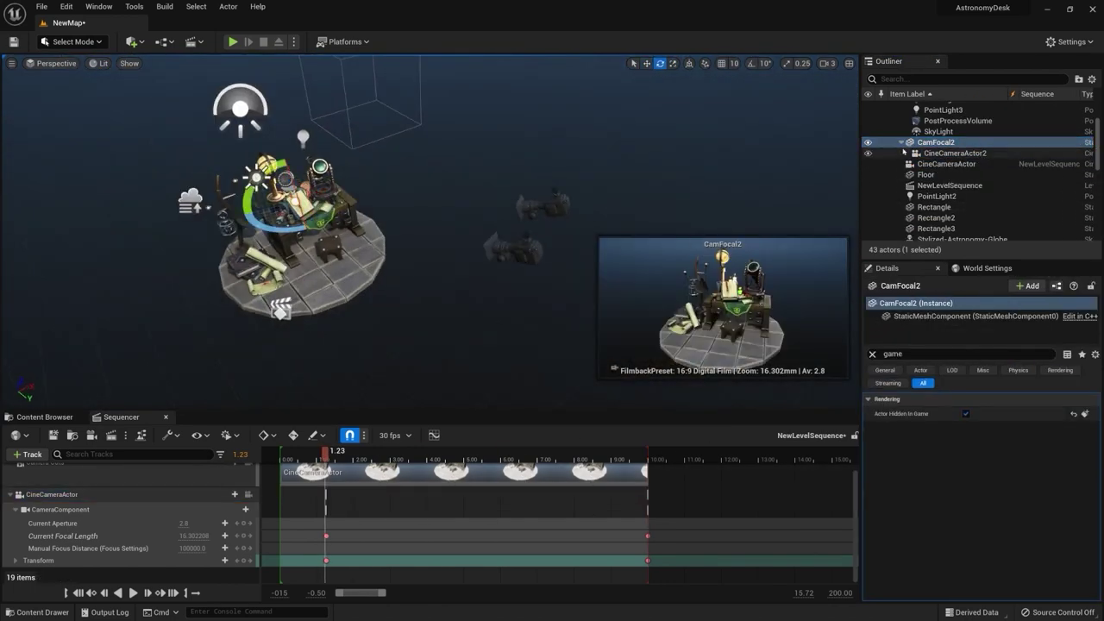
Step: Add CineCameraActor2 as a camera cut from 10 to about 20 seconds and bring CamFocal2 into the sequence
left_click(639, 455)
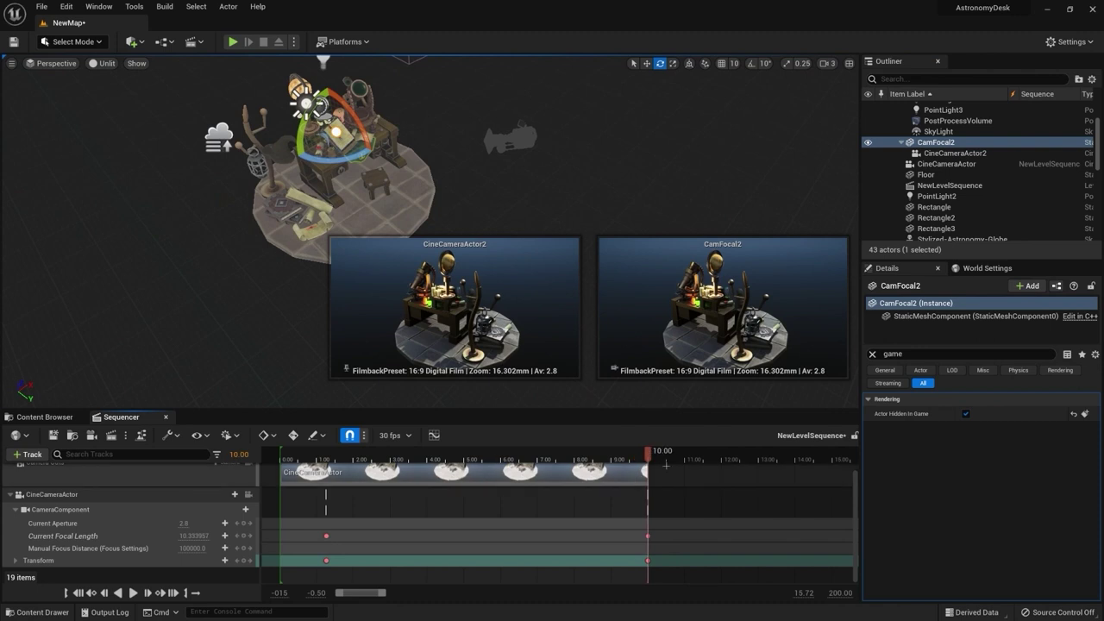
left_click_drag(954, 153, 646, 472)
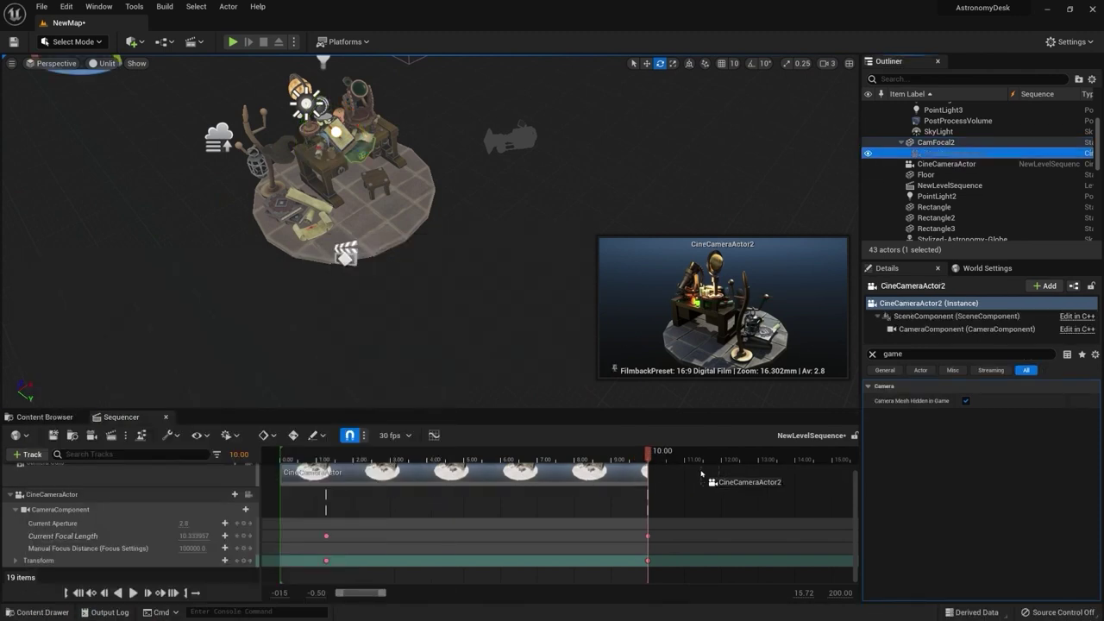
left_click_drag(385, 594, 398, 593)
left_click_drag(794, 481, 792, 481)
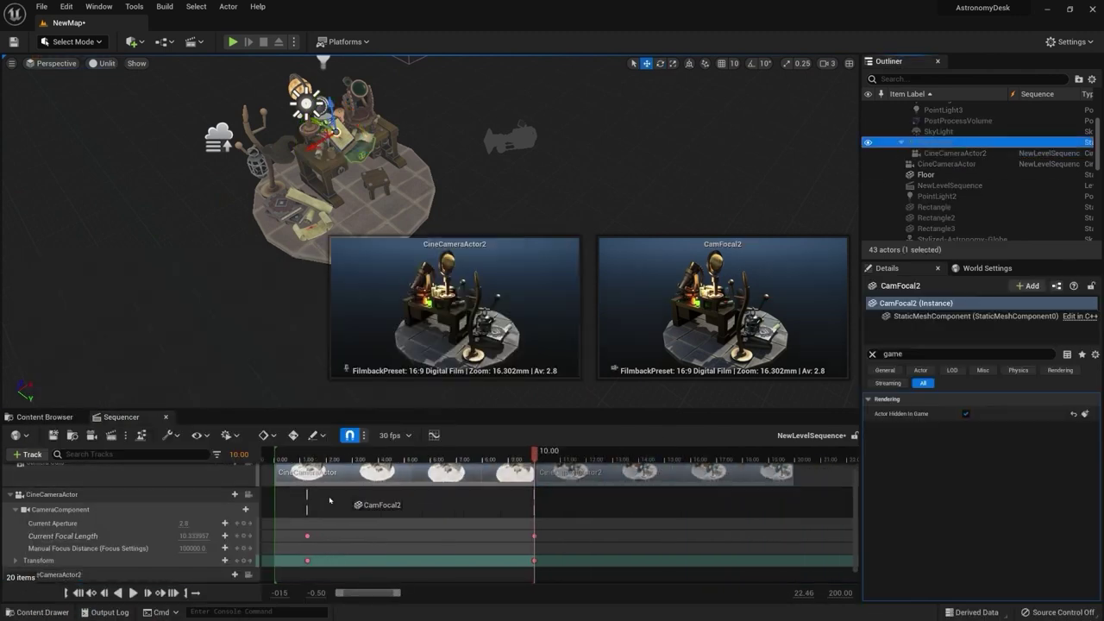
Step: Keyframe CamFocal2's yaw at 10 and about 20 seconds to orbit the desk, preview it, and make the keys linear
left_click(16, 532)
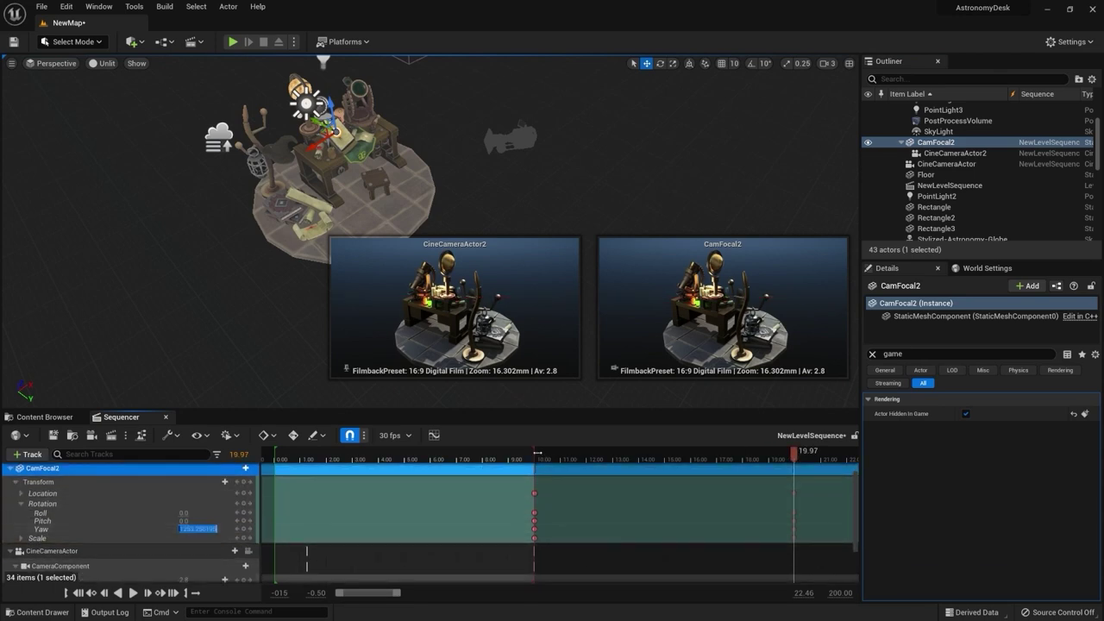
left_click(536, 452)
left_click(133, 593)
left_click(133, 592)
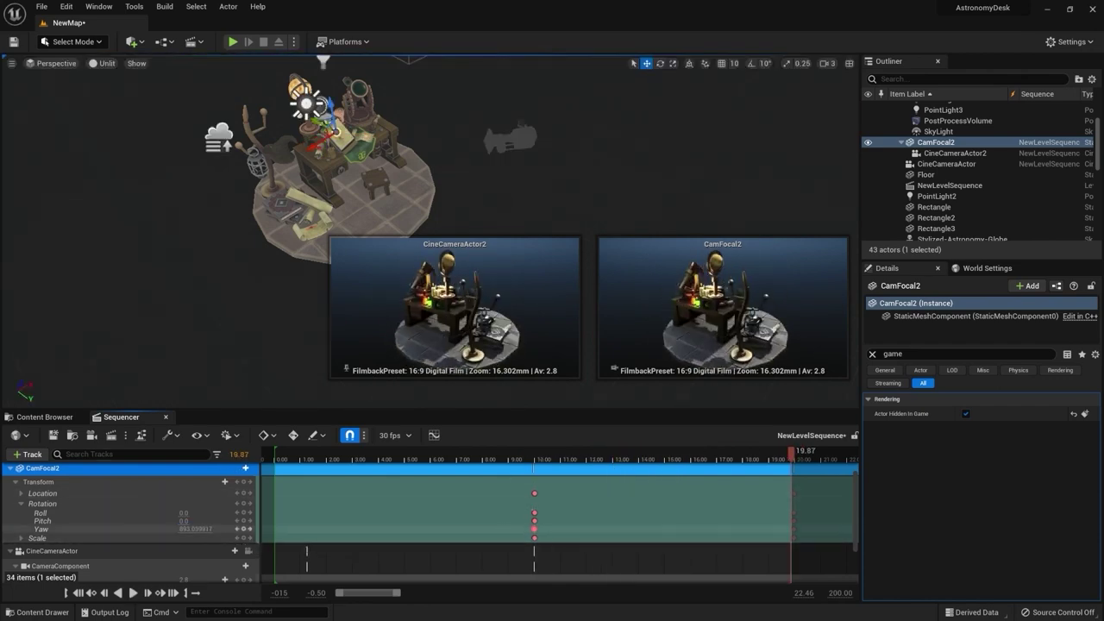
key("4")
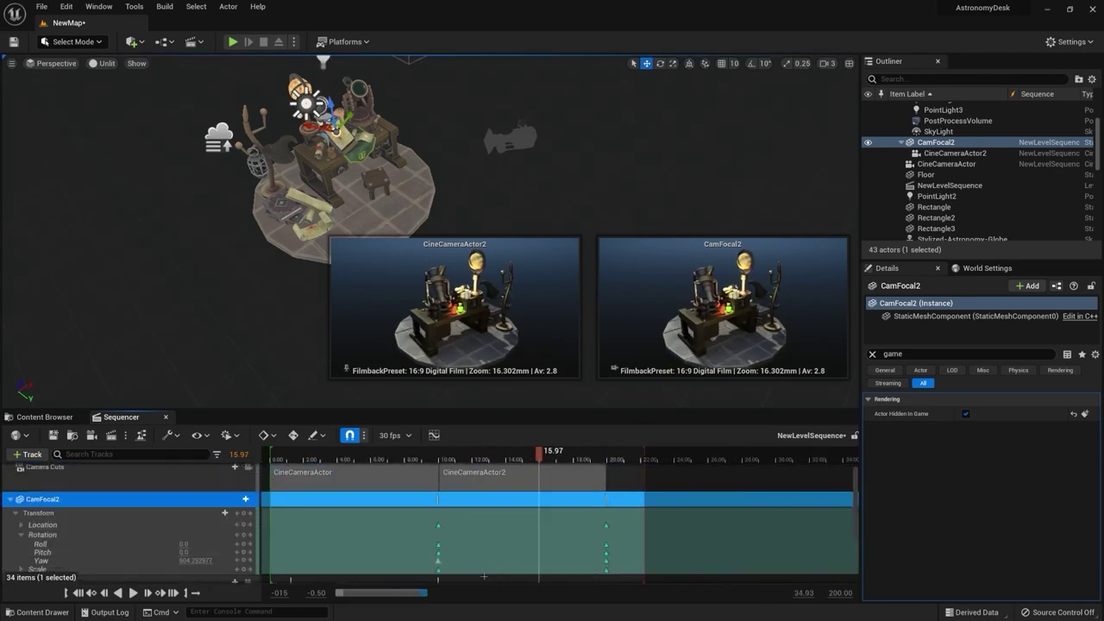
Step: Extend the sequence to about 30 seconds and add a duplicated camera rig's CineCameraActor3 as a cut from 30 to about 40 seconds
left_click_drag(645, 474, 766, 479)
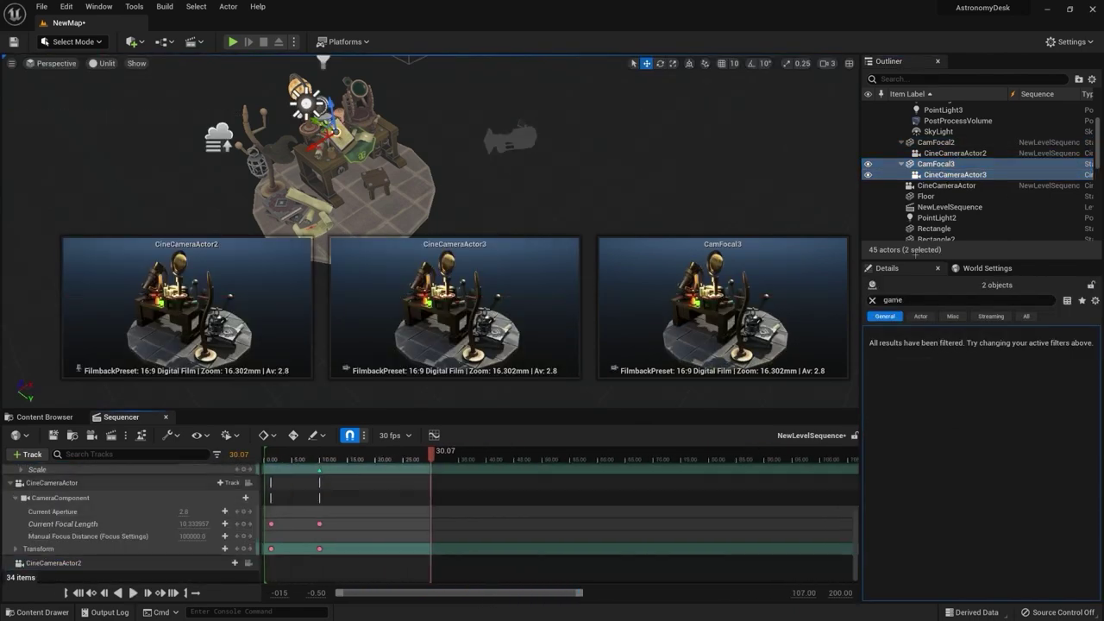
left_click_drag(955, 174, 448, 518)
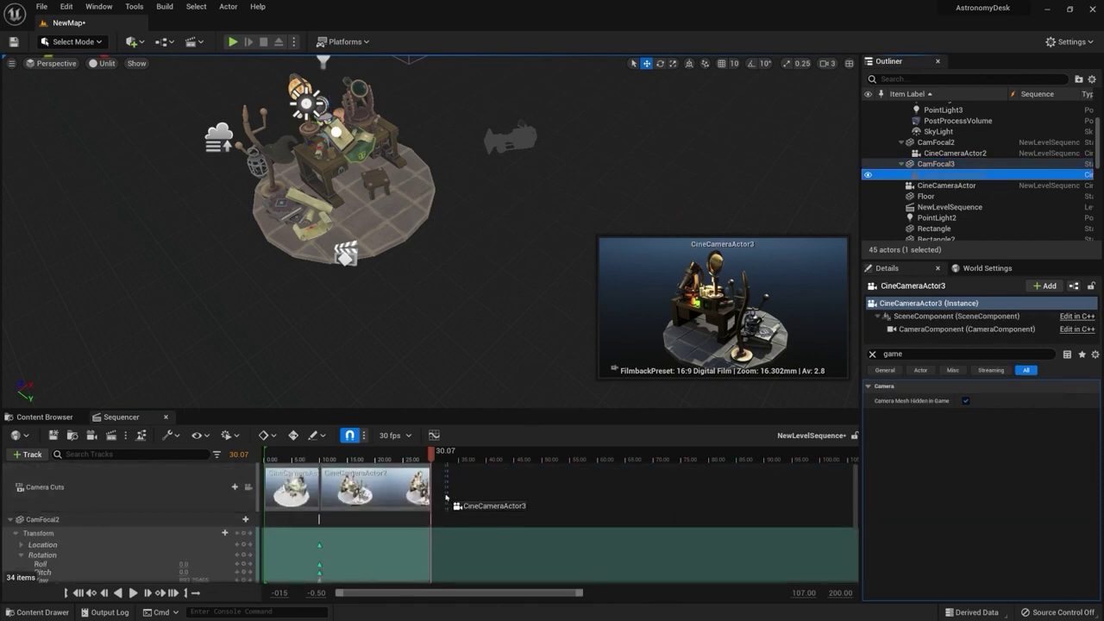
left_click_drag(569, 493, 526, 493)
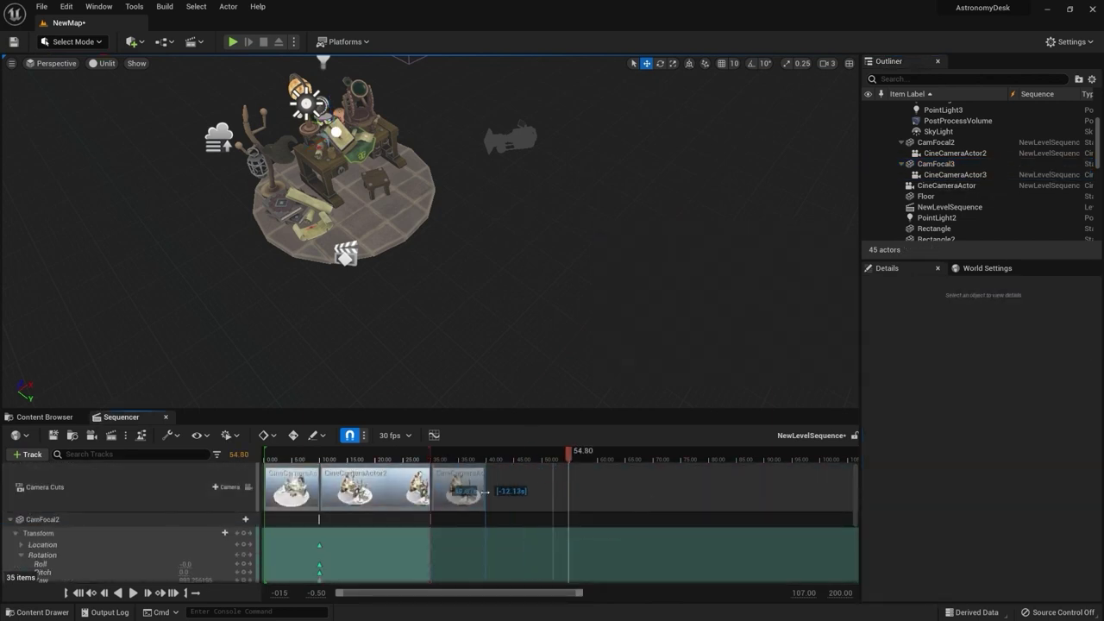
Step: Add the CamFocal3 pivot with its transform track to the sequence above CamFocal2
left_click(955, 174)
left_click(935, 163)
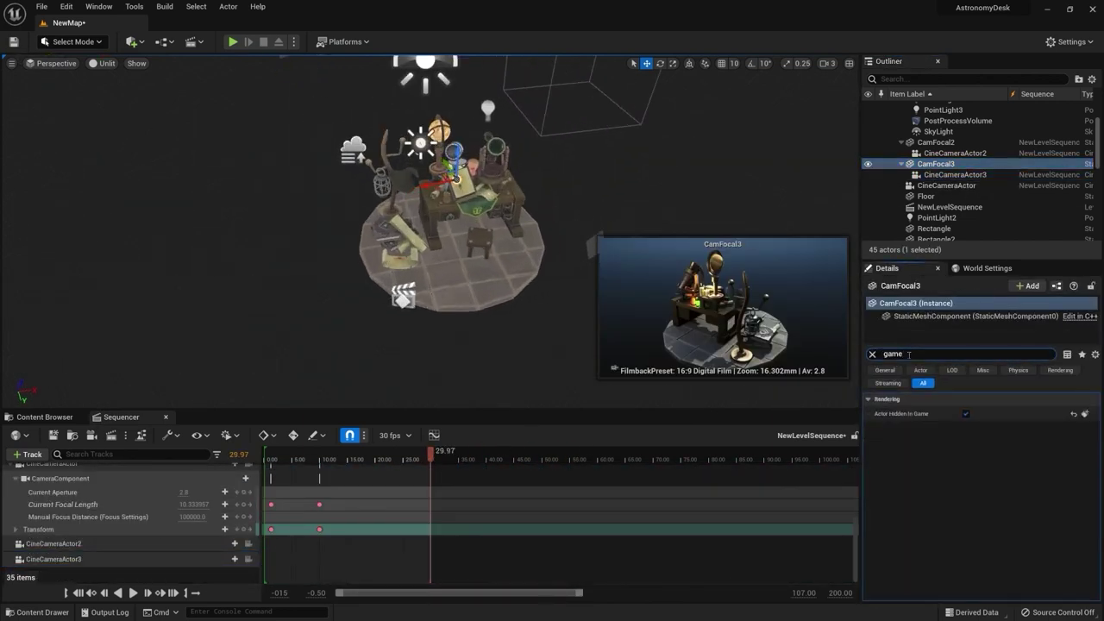
key("f")
left_click_drag(408, 228, 475, 296, "alt")
scroll(88, 491, "up", 5)
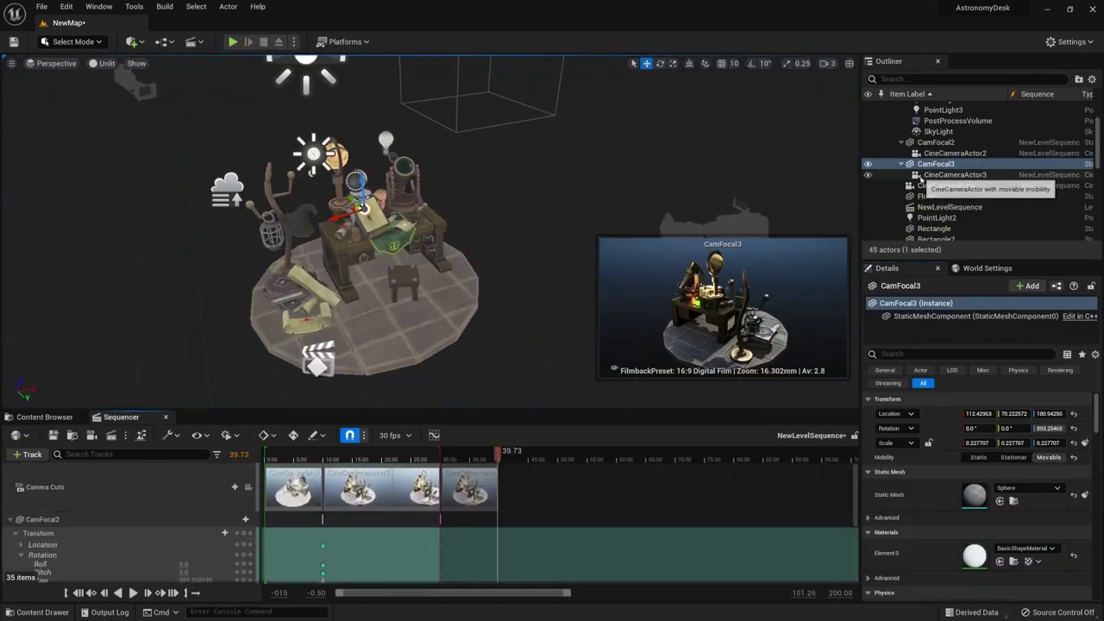
left_click_drag(38, 519, 88, 491)
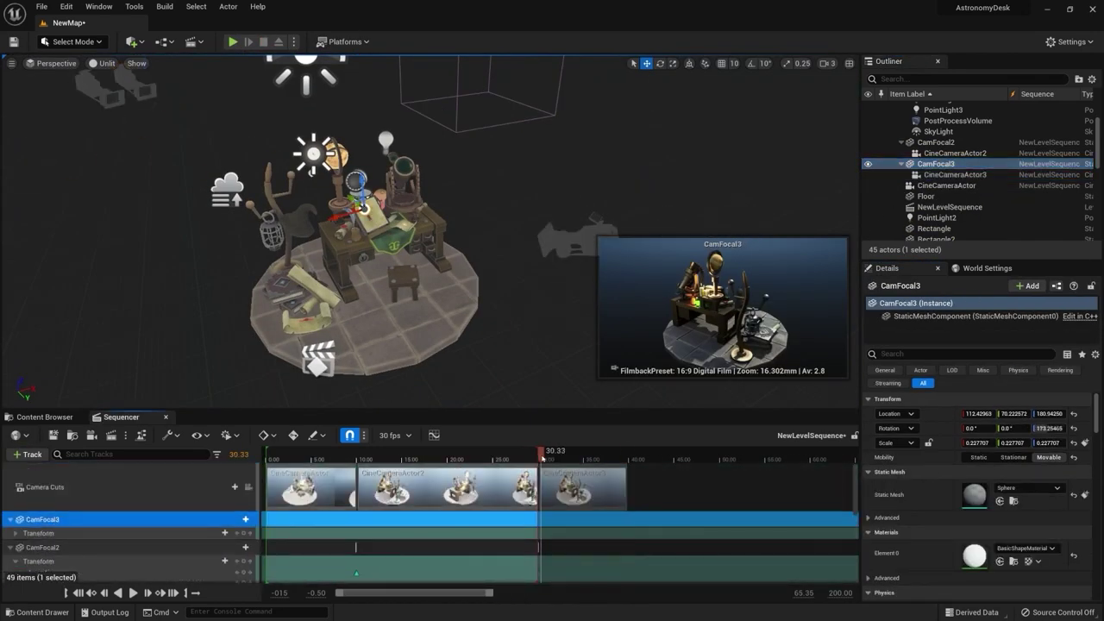
Step: Straighten CineCameraActor3 by entering 0 for its pitch and -90 degrees for its yaw
left_click(954, 174)
left_click(1046, 415)
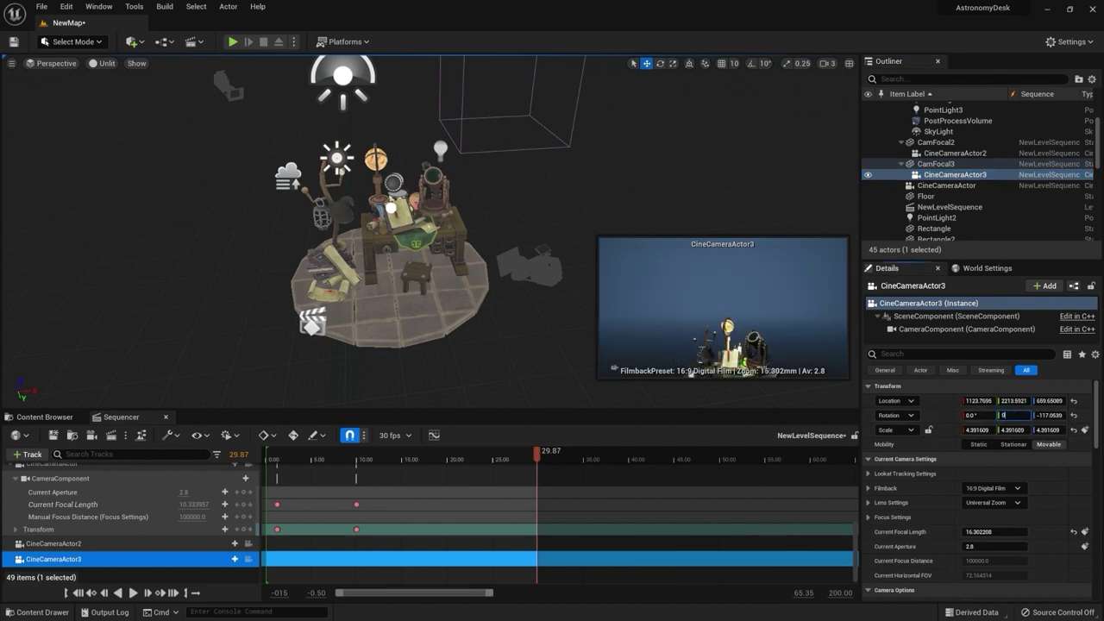
type("0")
key("Return")
key("Return")
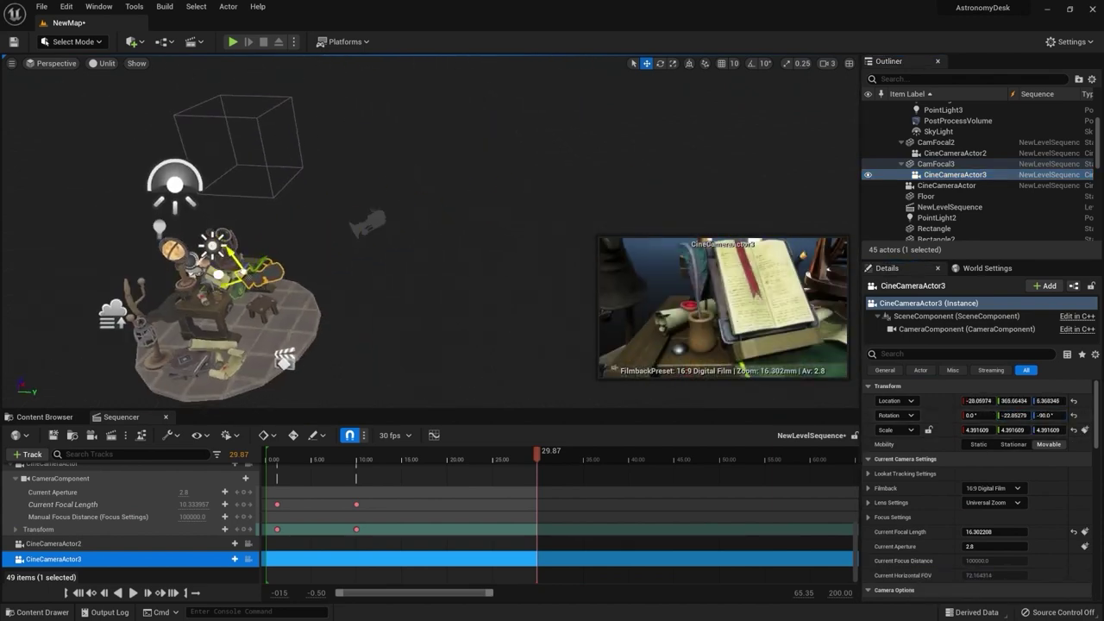
Step: Position CineCameraActor3 above the front of the desk, tilted down 45 degrees, with a focal length of about 12.13
left_click_drag(603, 215, 586, 160)
scroll(215, 526, "up", 5)
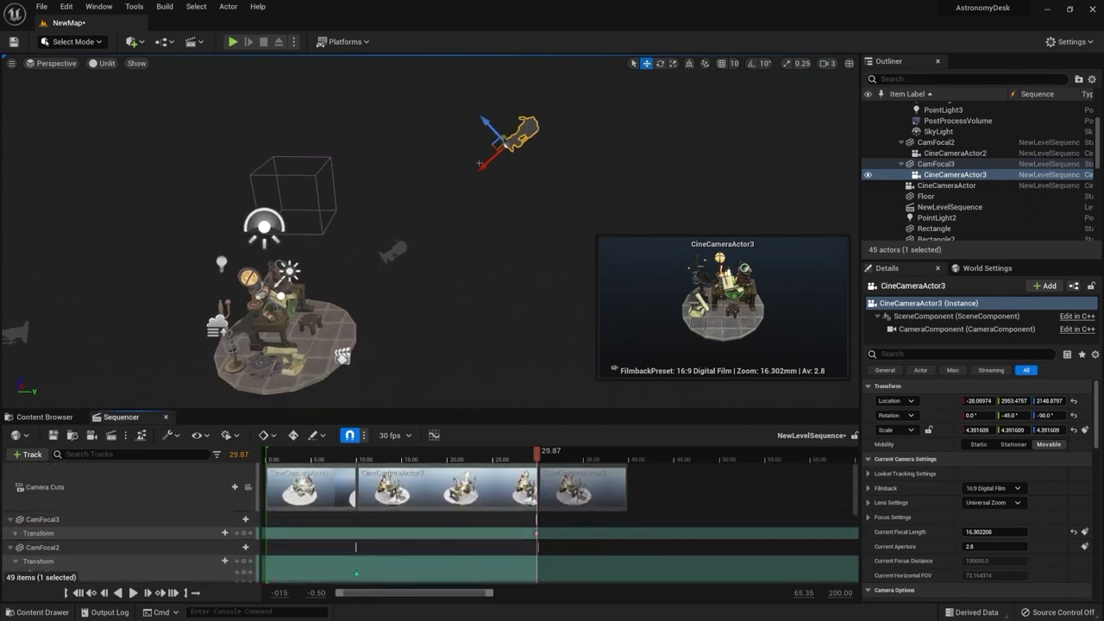
left_click_drag(479, 163, 360, 277)
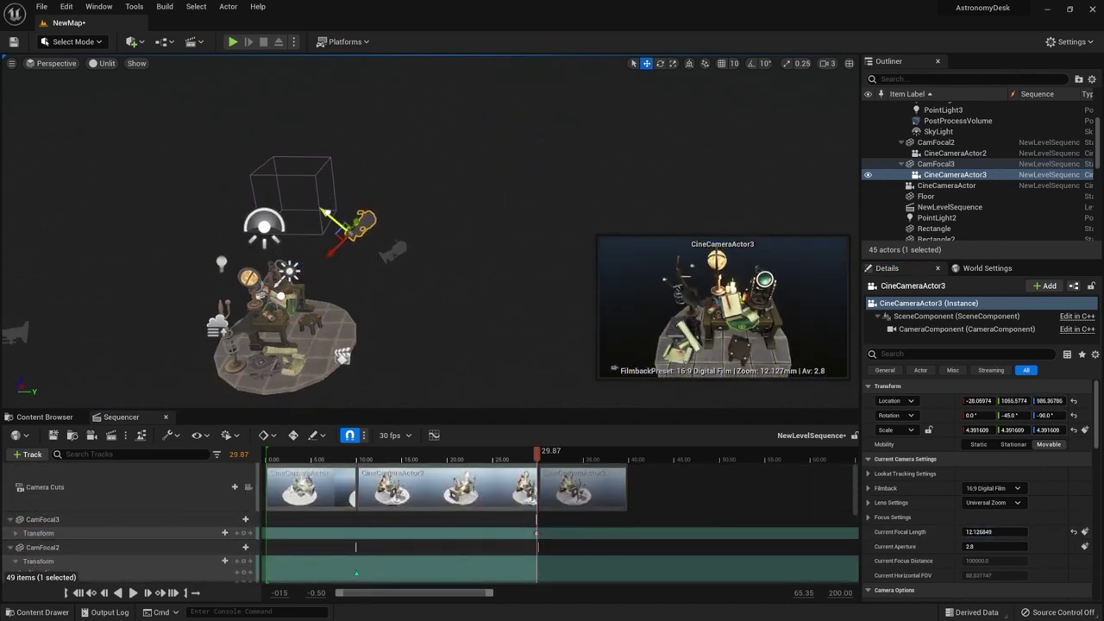
Step: Lower CineCameraActor3 toward the desk and rotate its CamFocal3 pivot for the end of the cut at about 40 seconds
left_click(468, 533)
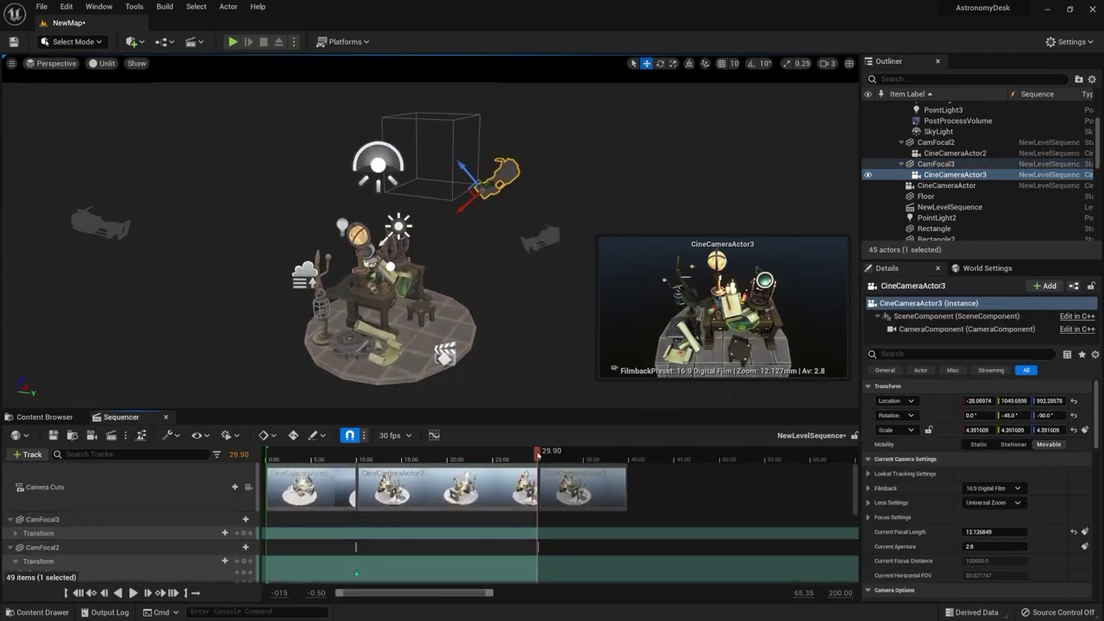
left_click_drag(463, 169, 362, 280, "shift")
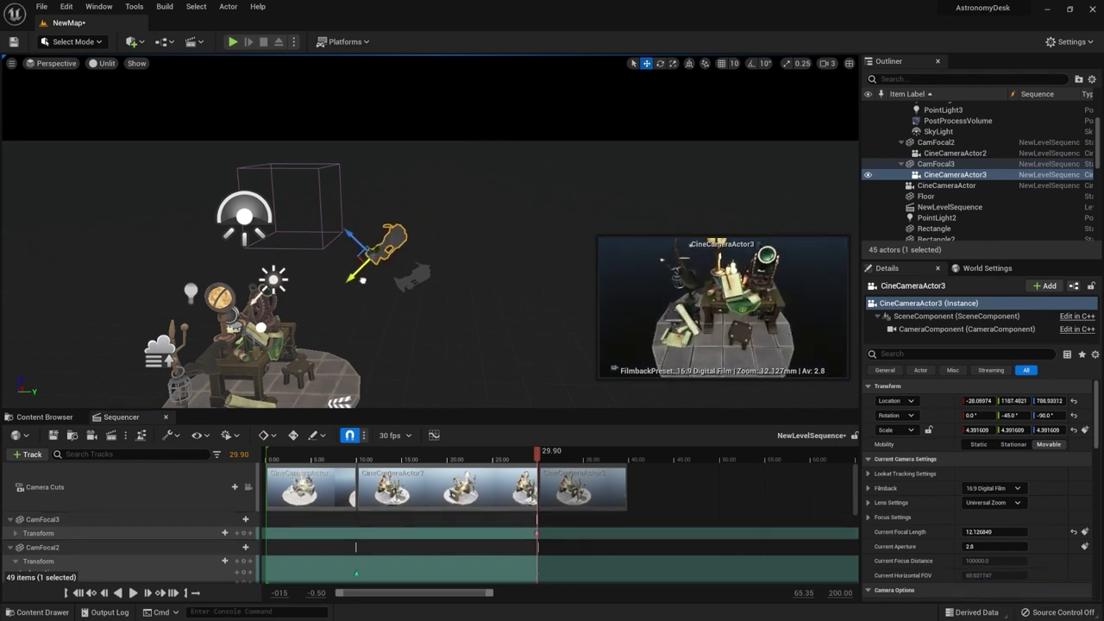
left_click(465, 519)
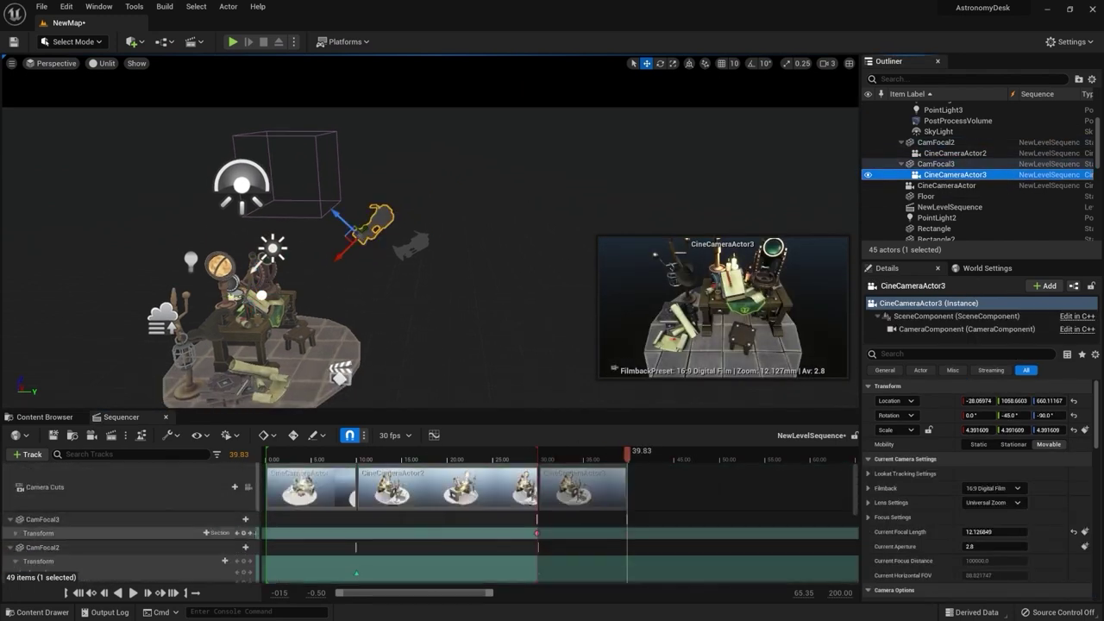
left_click(621, 456)
left_click(237, 533)
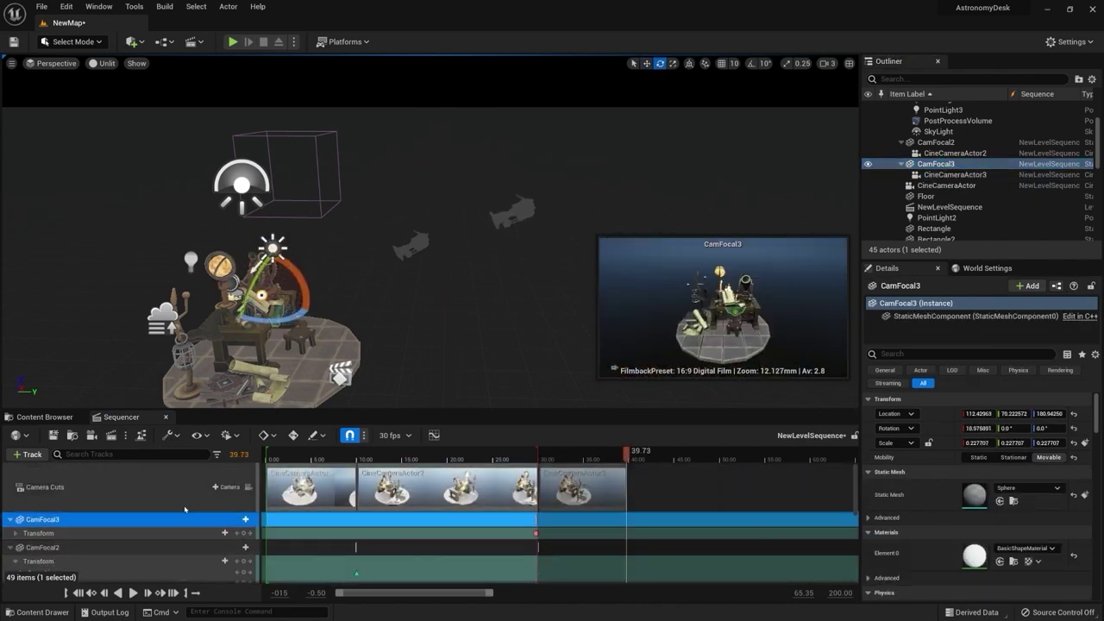
Step: Enable look-at tracking on CineCameraActor3 with CamFocal3 as the actor to track, and add a Transform track for the camera
left_click(940, 174)
left_click(914, 355)
key("BackSpace")
key("BackSpace")
key("BackSpace")
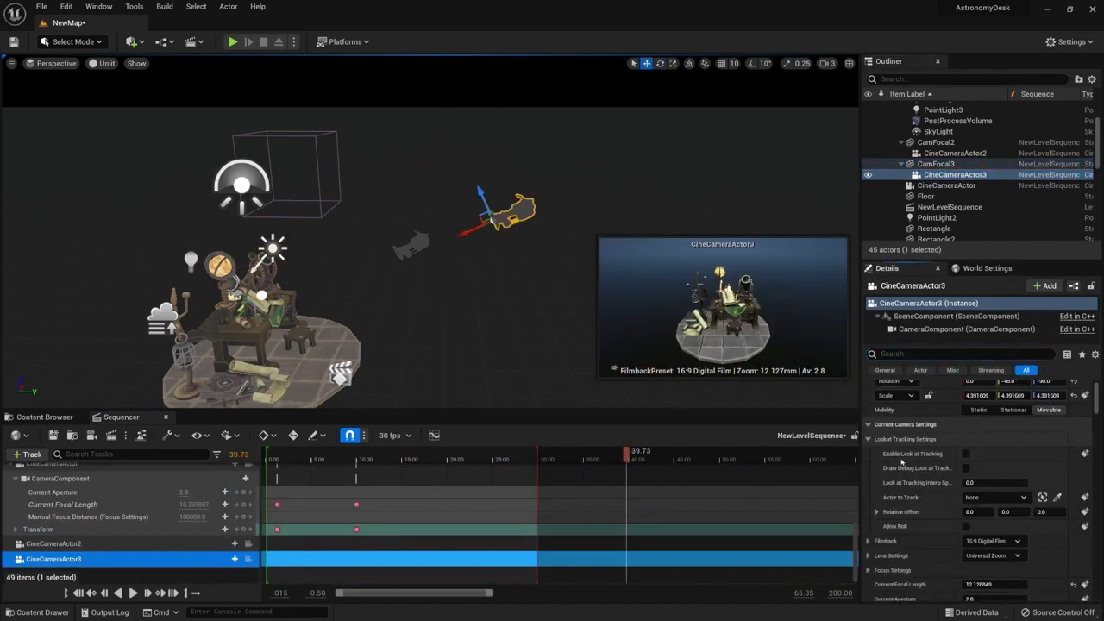
left_click(996, 497)
left_click(972, 345)
left_click(234, 558)
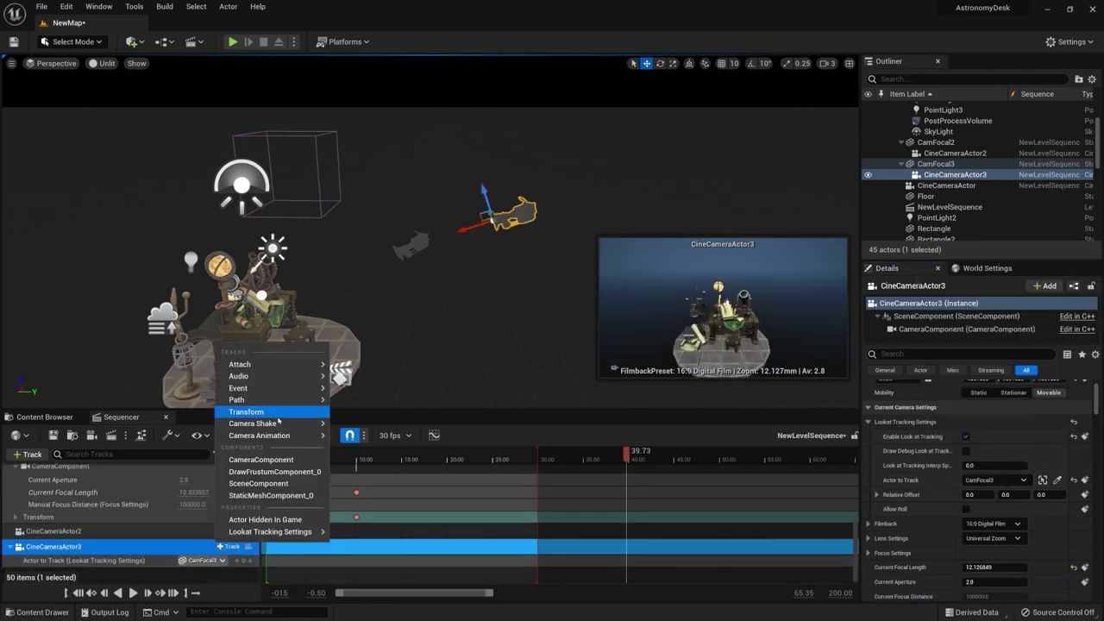
left_click(308, 429)
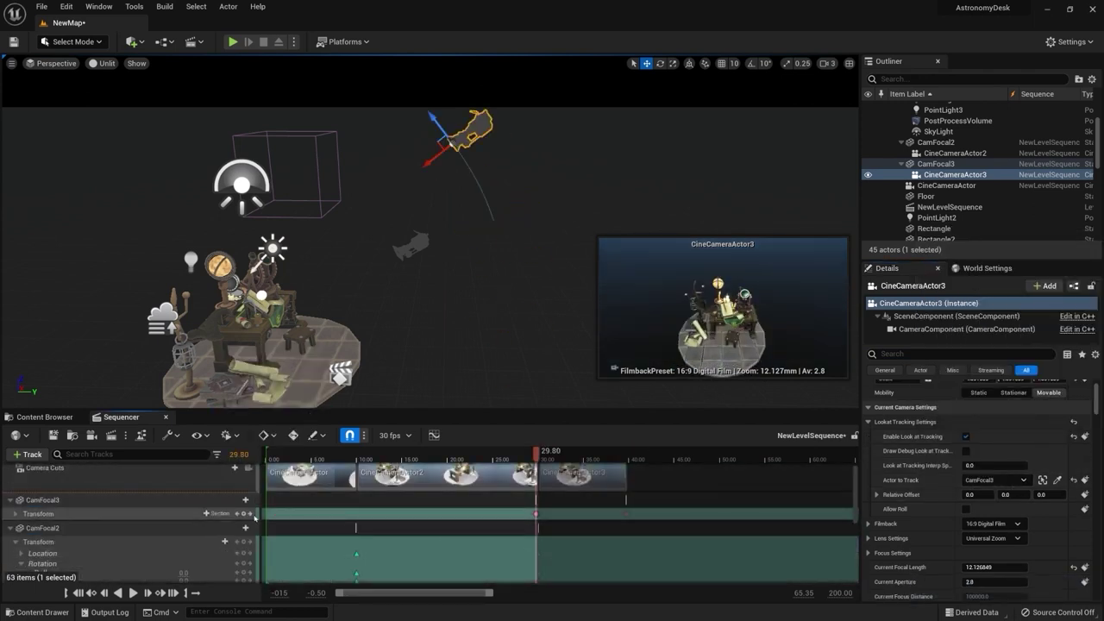
Step: Key CamFocal3's rotation at about 30 and 40 seconds and remove the Location channel from its transform track
scroll(202, 500, "up", 5)
left_click(43, 519)
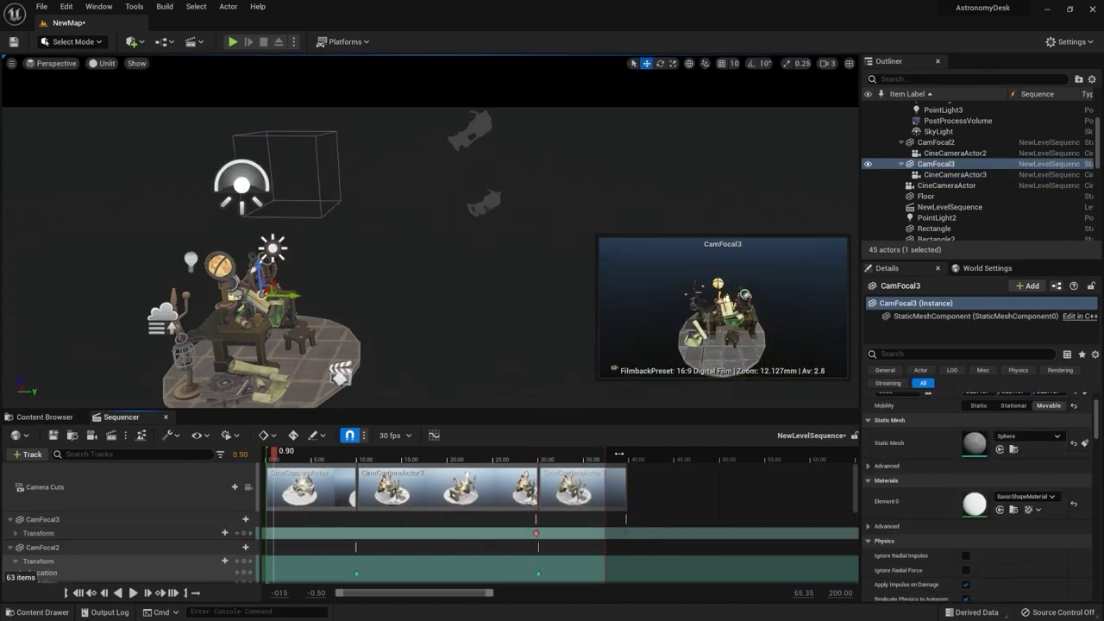
left_click(542, 454)
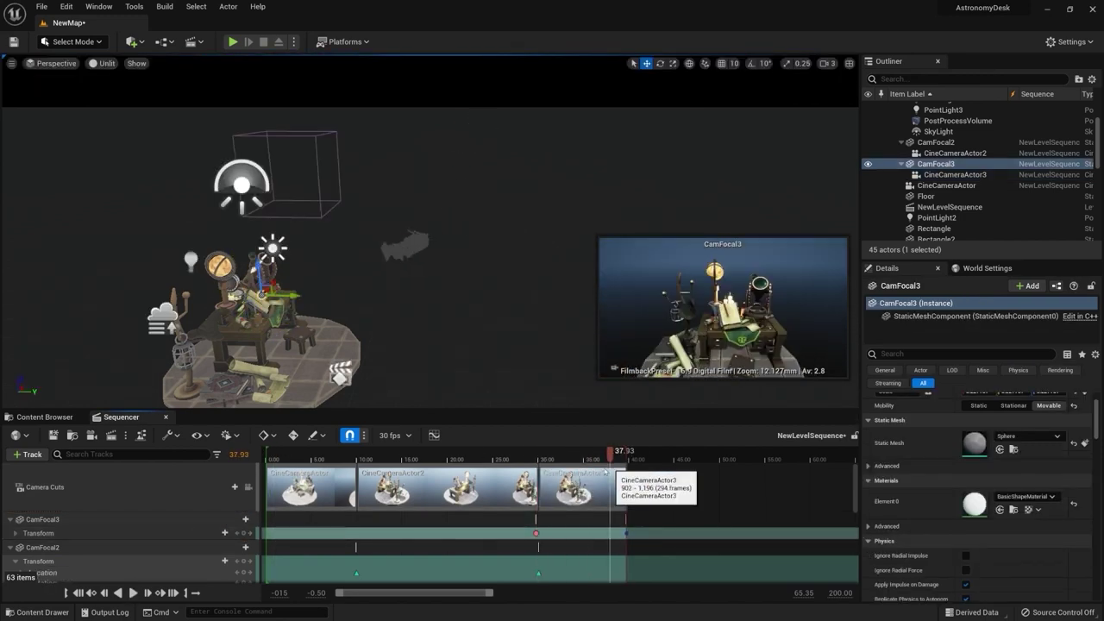
left_click(22, 520)
left_click(17, 535)
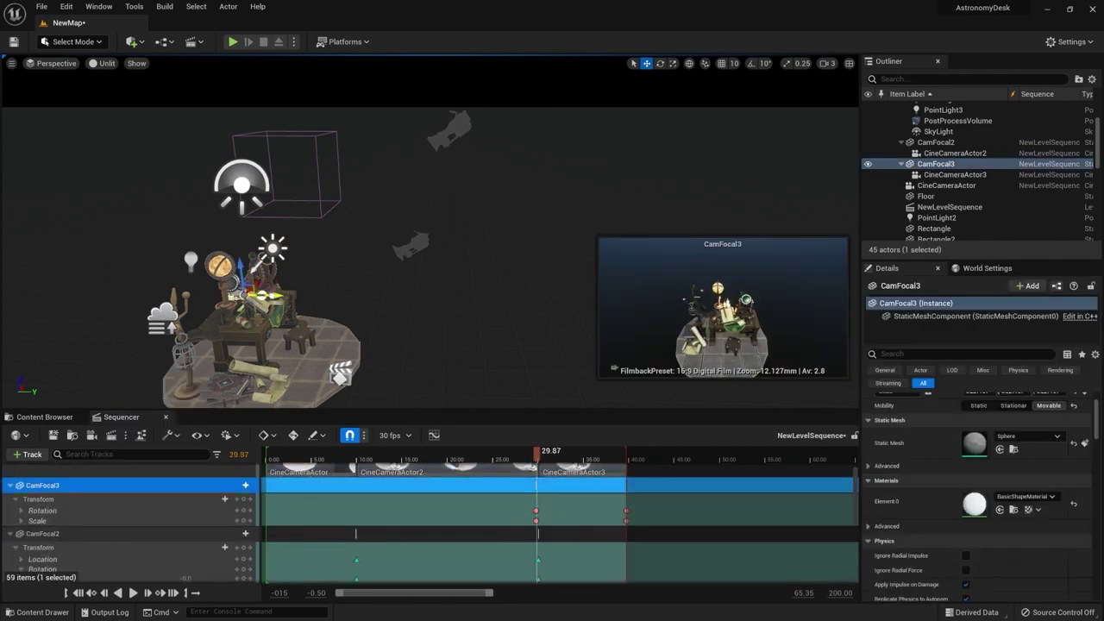
mouse_move(545, 455)
left_mouse_down()
mouse_move(511, 485)
mouse_move(541, 457)
left_mouse_up()
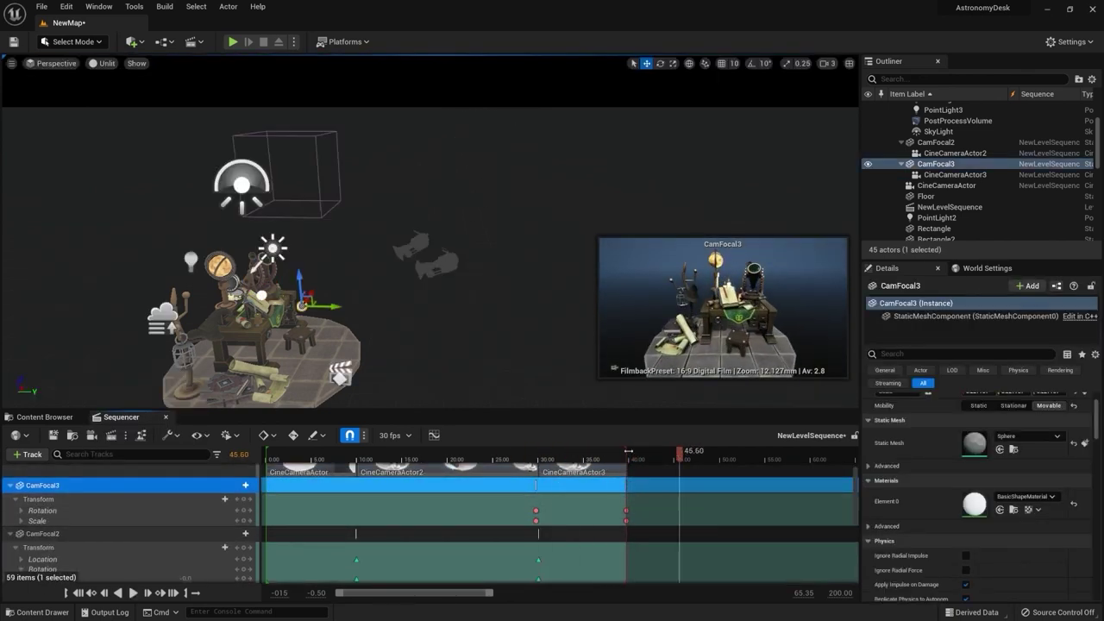
Step: Duplicate the CamFocal3 rig for a camera cut from about 40 to 50 seconds, keying the copied pivot's transform at both ends
key("ctrl+d")
left_click_drag(629, 503, 628, 509)
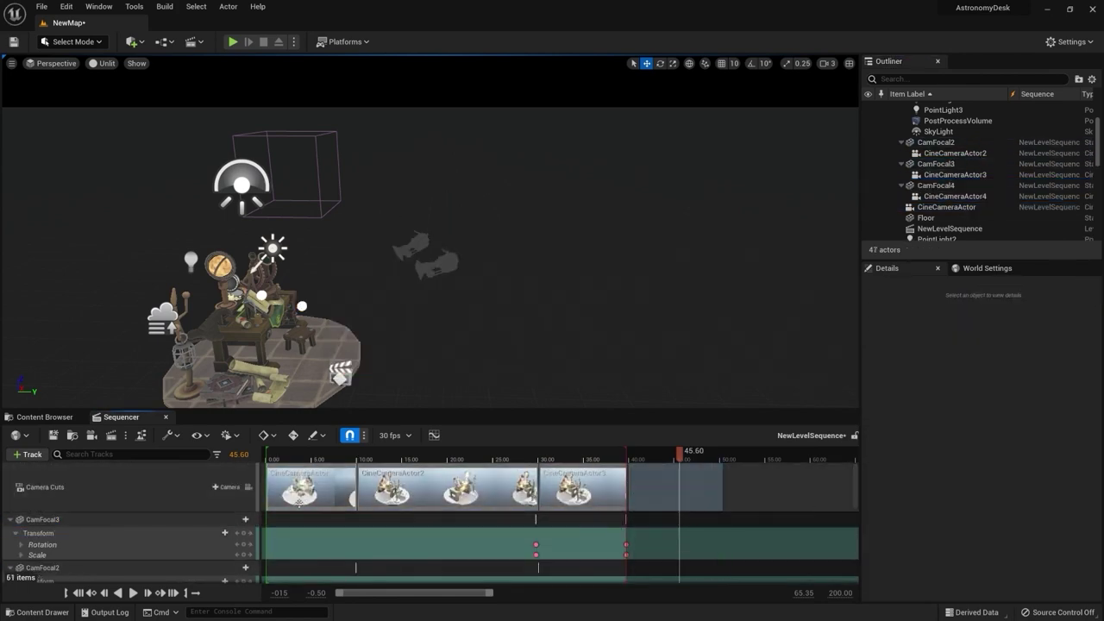
scroll(141, 522, "up", 3)
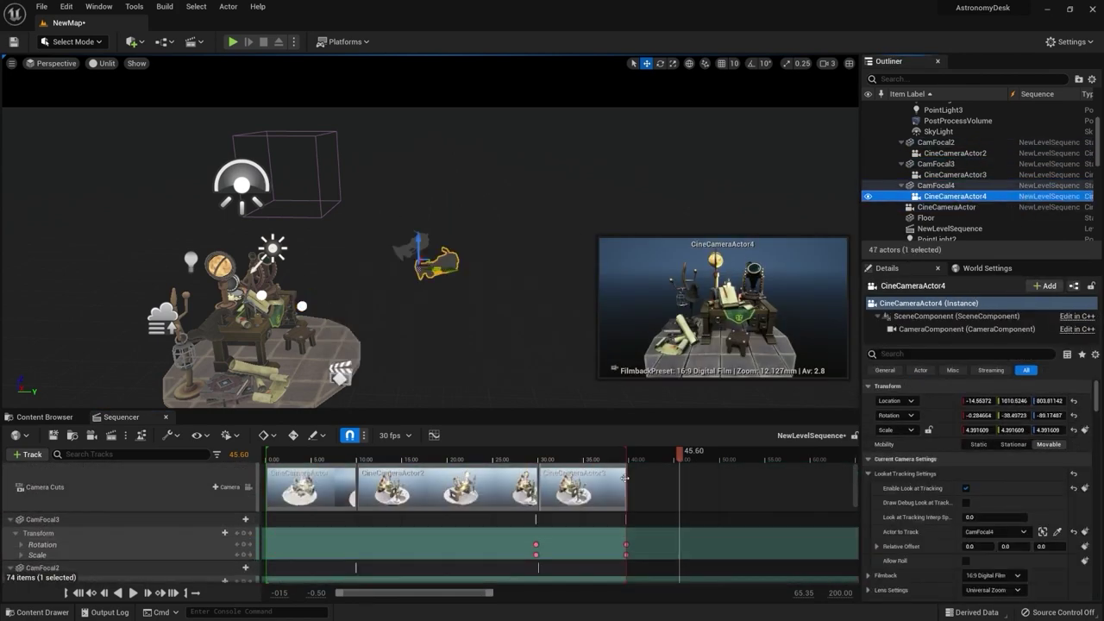
double_click(638, 509)
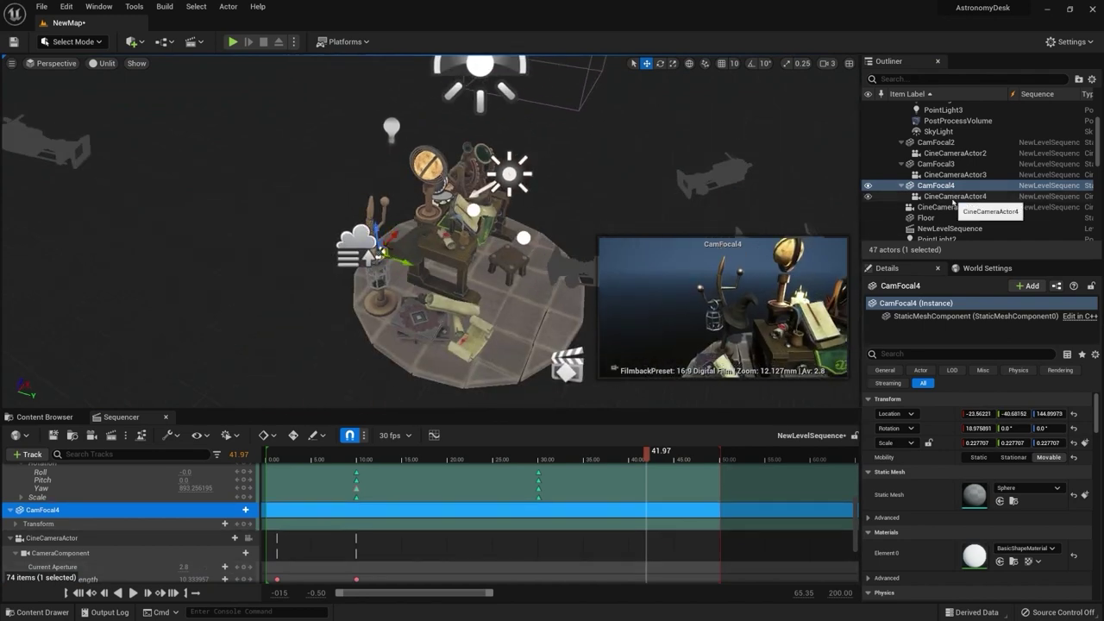
scroll(244, 523, "up", 3)
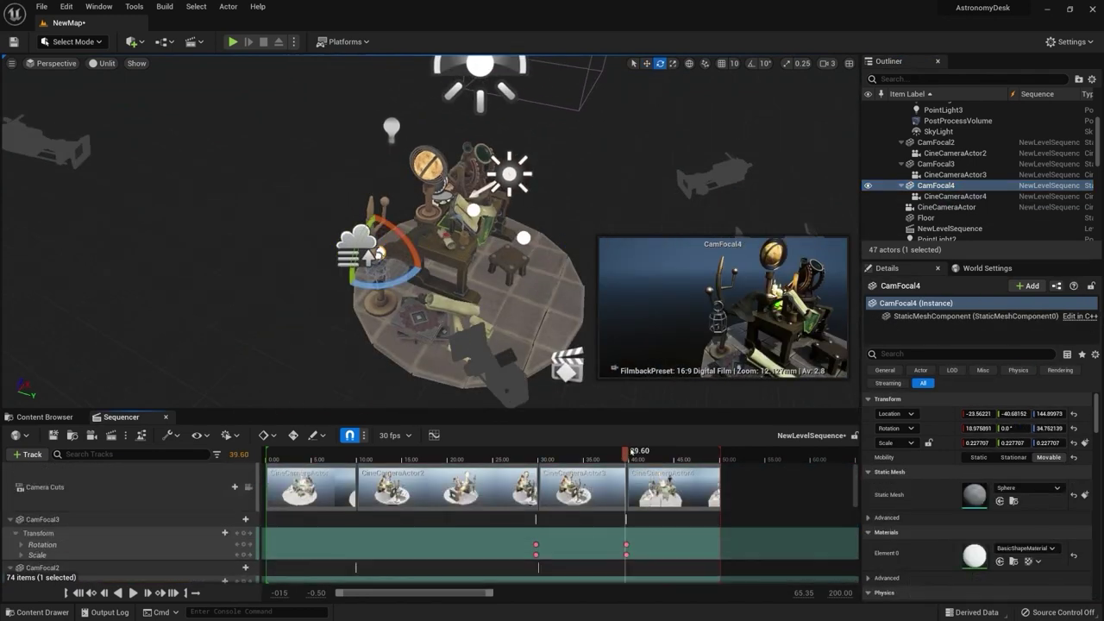
scroll(247, 513, "down", 3)
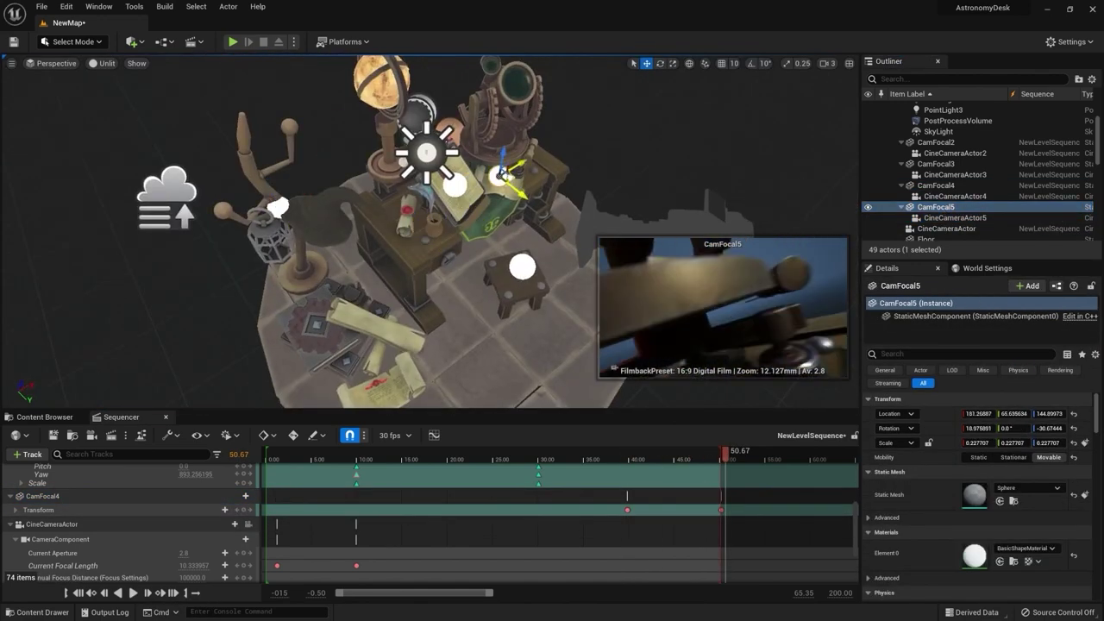
Step: Place the CamFocal5 rig close above the open book and key its pivot for a cut from about 50 to 60 seconds
double_click(954, 217)
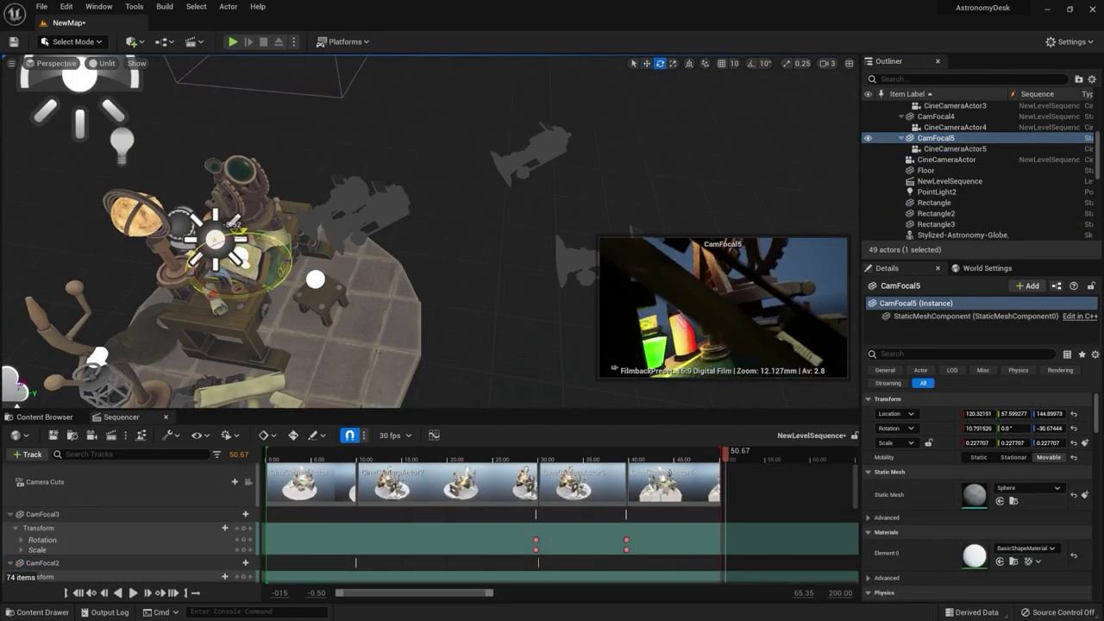
left_click(935, 207)
key("e")
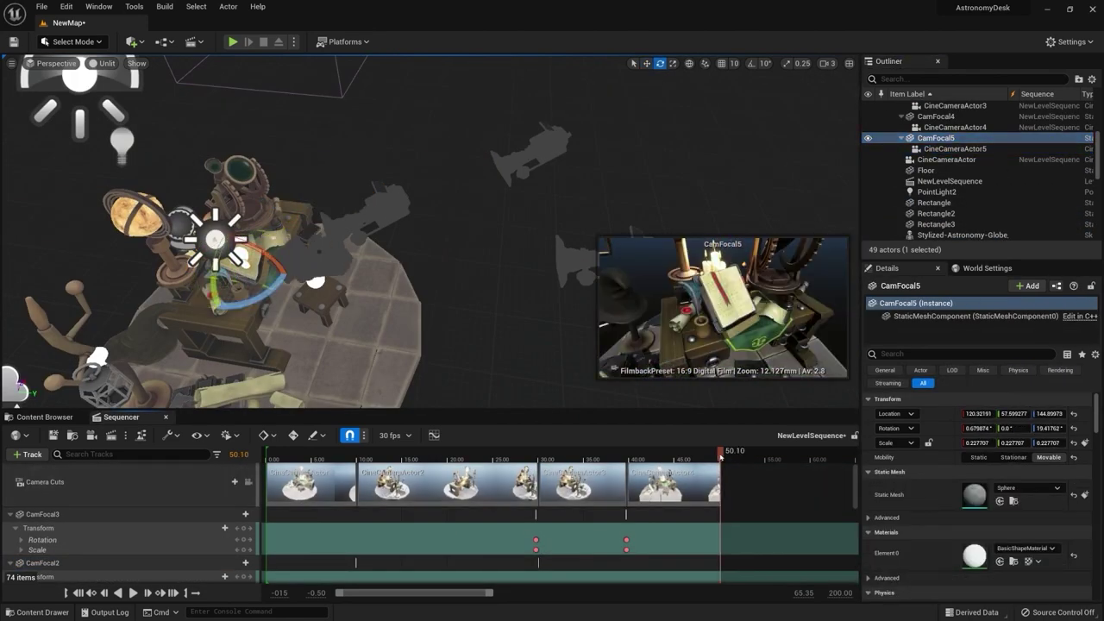
key("w")
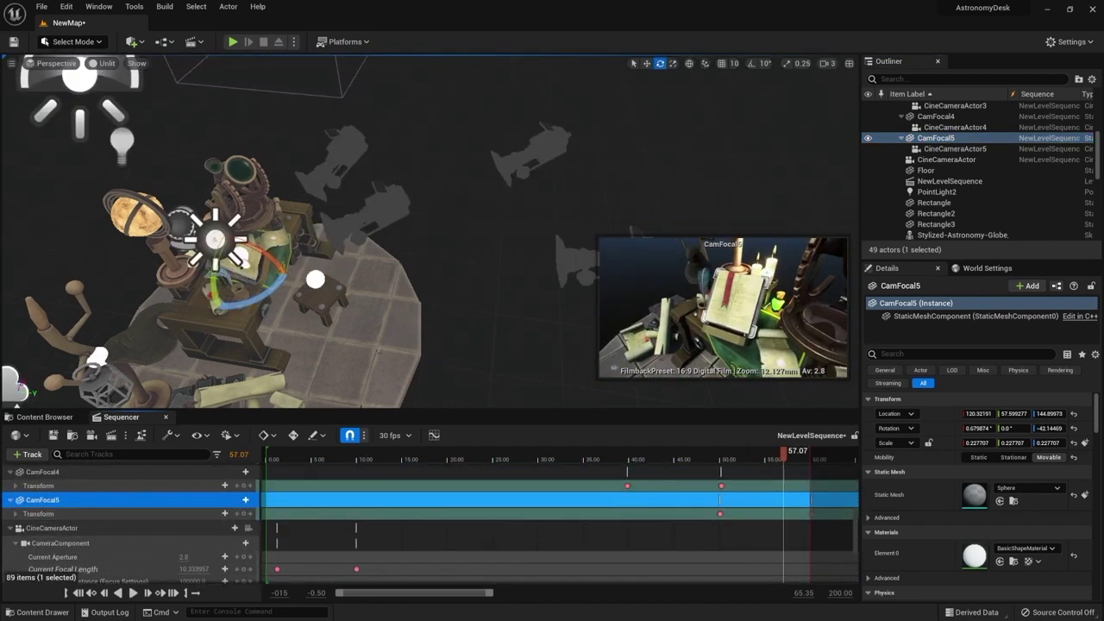
Step: Remove the Location channel from CamFocal5's transform track and play back its cut
right_click(86, 513)
left_click(173, 455)
key("space")
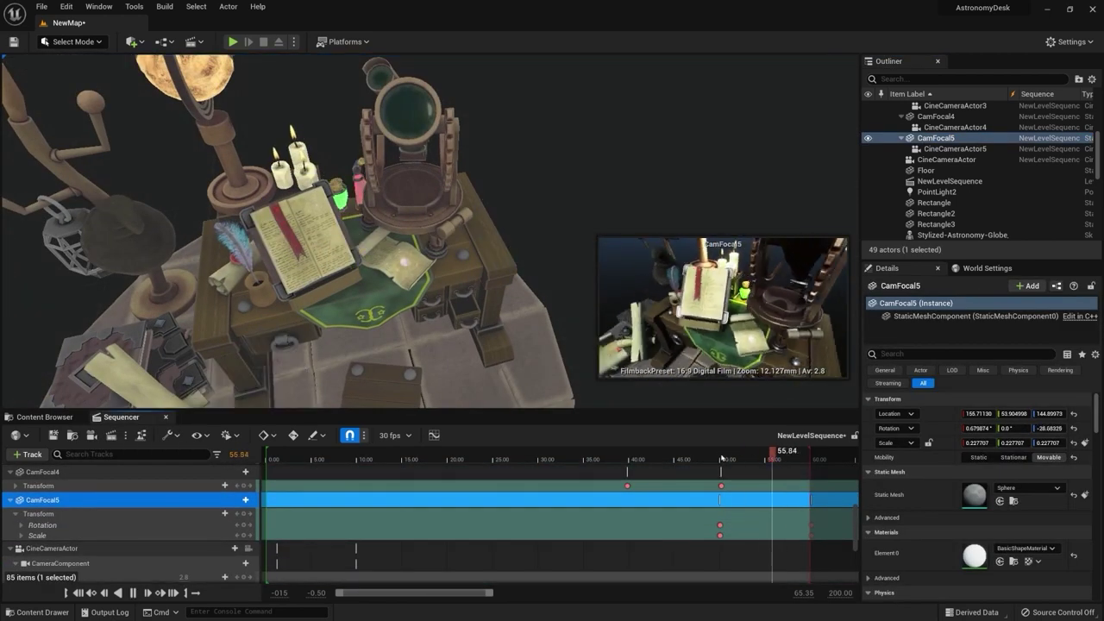
Step: Duplicate the CamFocal5 rig with its pivot at the glowing globe, key it at about 60 seconds and extend the sequence to 70 seconds
key("ctrl+d")
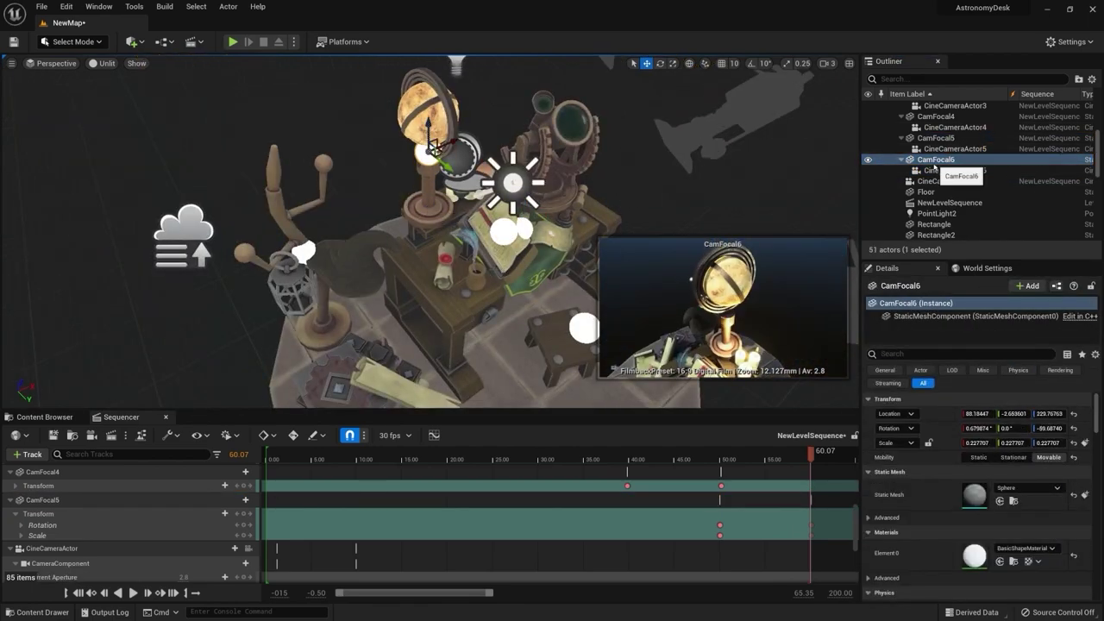
double_click(936, 159)
key("ctrl+z")
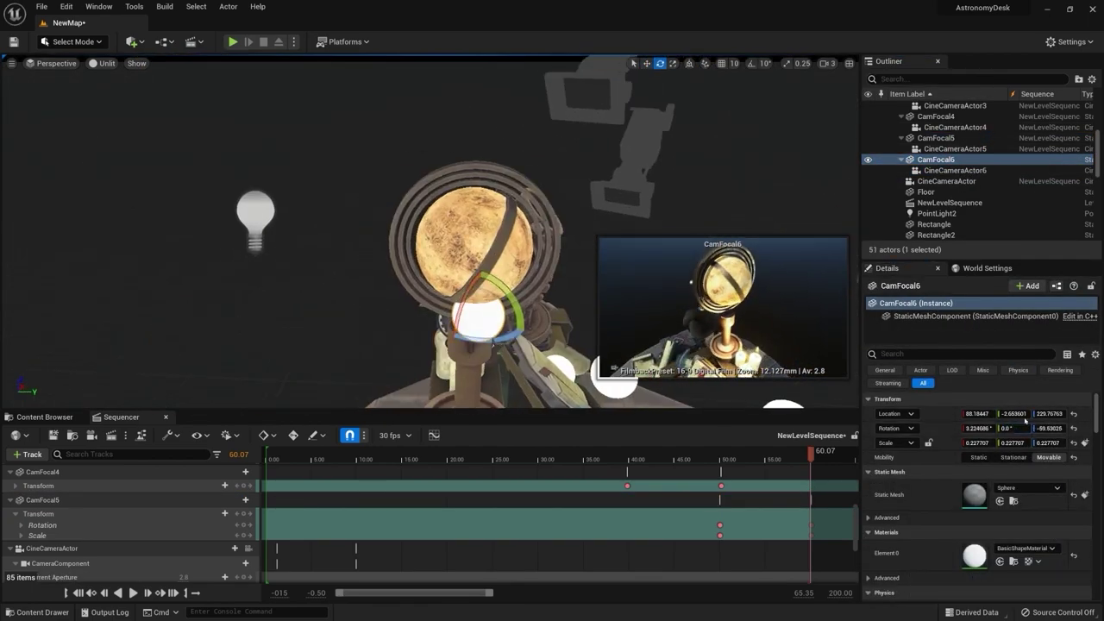
left_click_drag(593, 322, 457, 224, "alt")
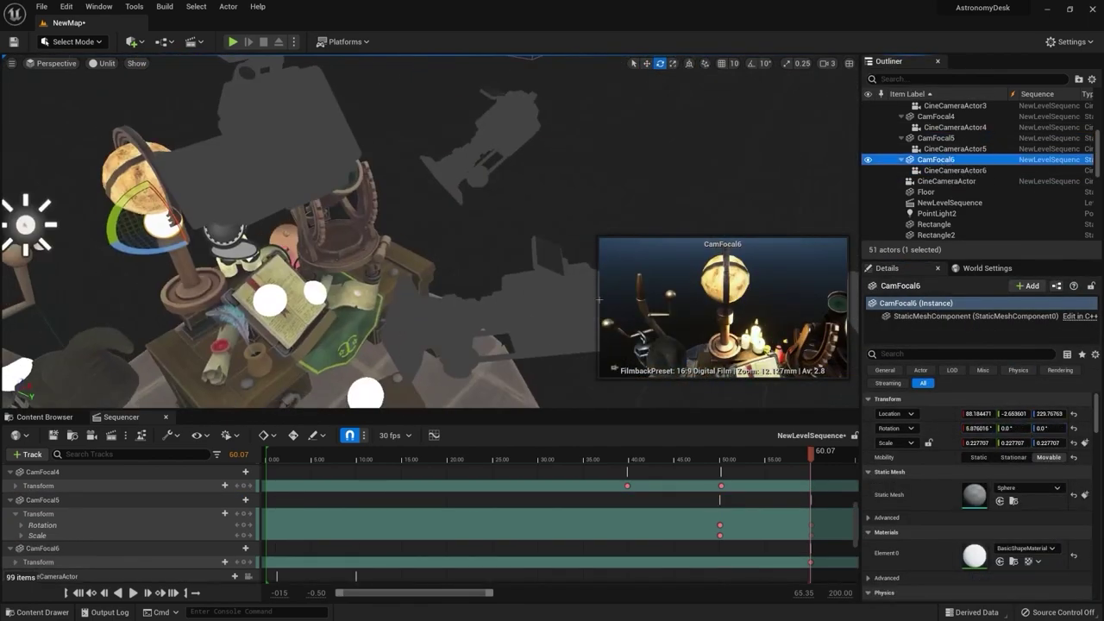
key("w")
key("Escape")
left_click(936, 159)
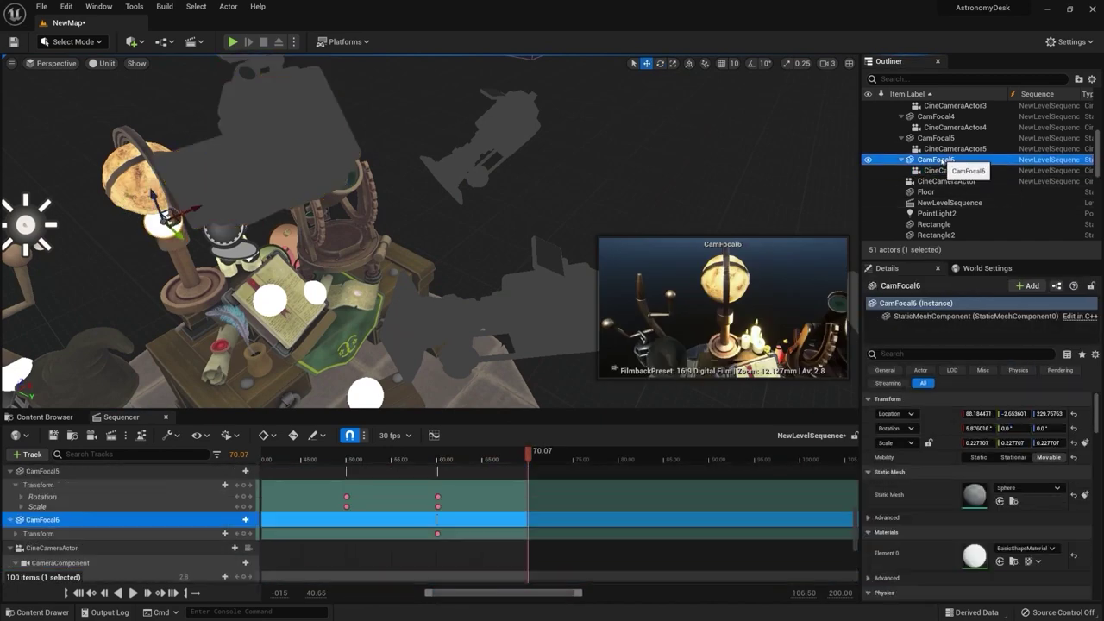
Step: Animate CamFocal6 moving across the desk by keying its location and rotation at about 60 and 70 seconds
left_click(237, 533)
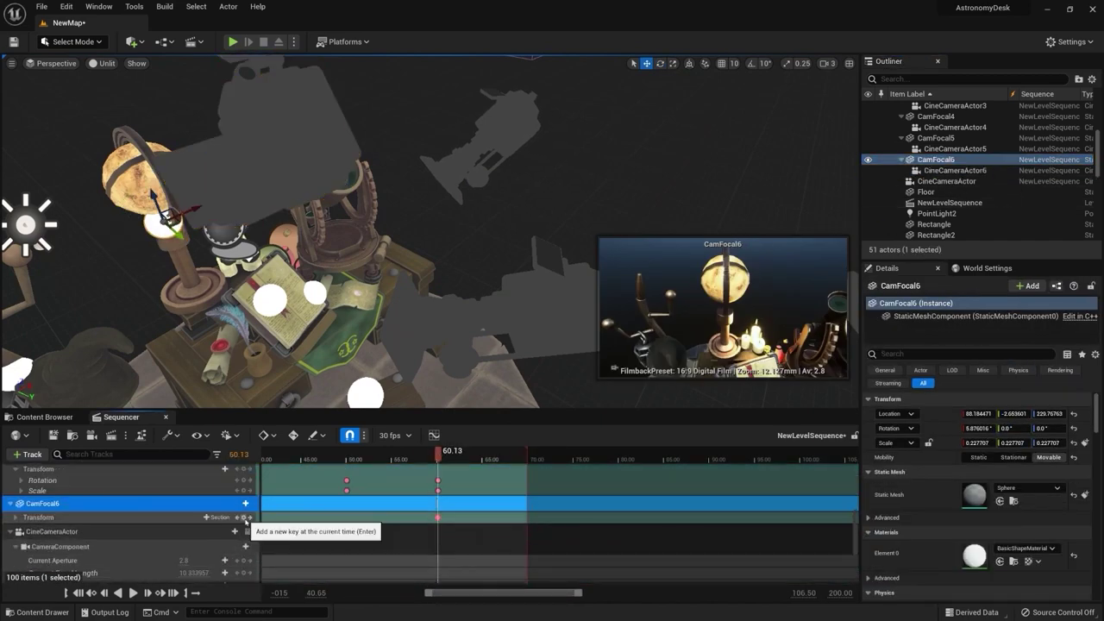
left_click_drag(431, 259, 359, 294, "alt")
key("e")
key("w")
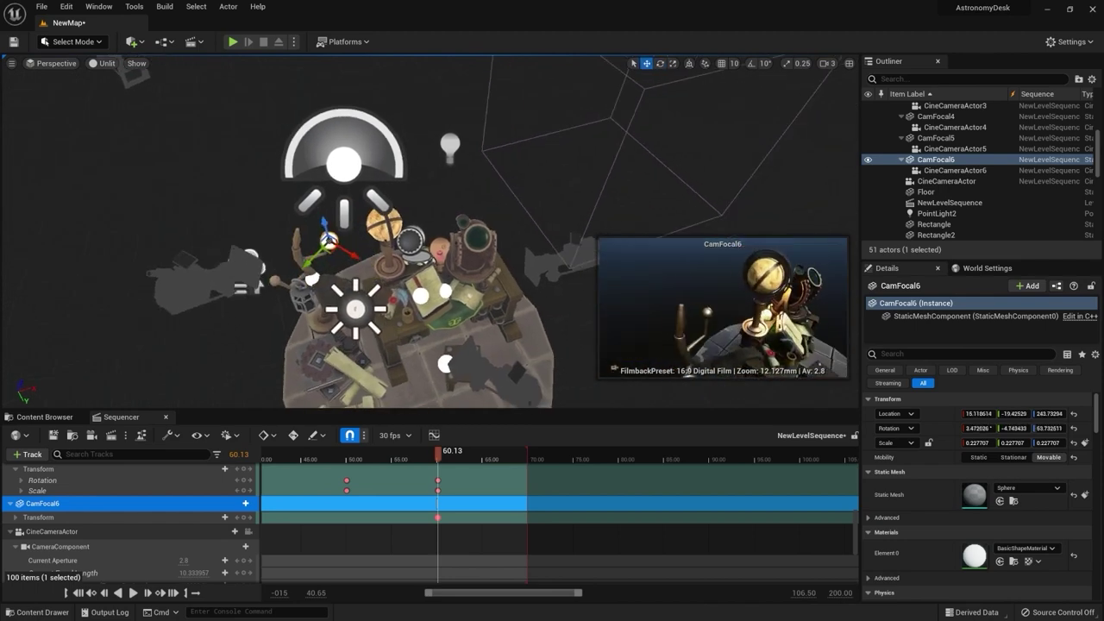
key("Down")
left_click(244, 517)
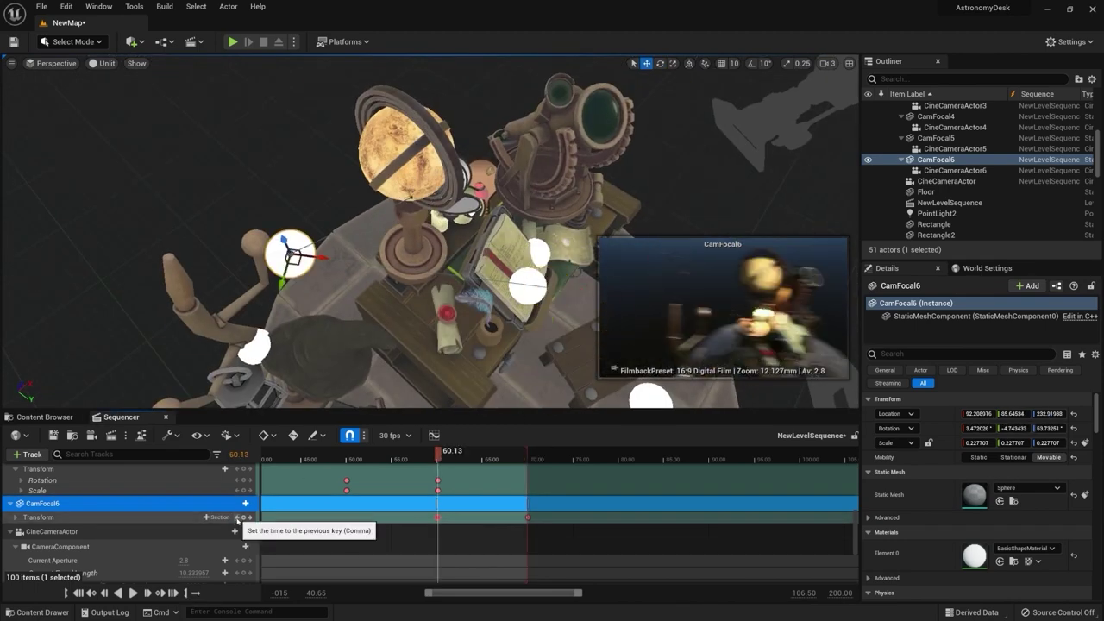
left_click(437, 457)
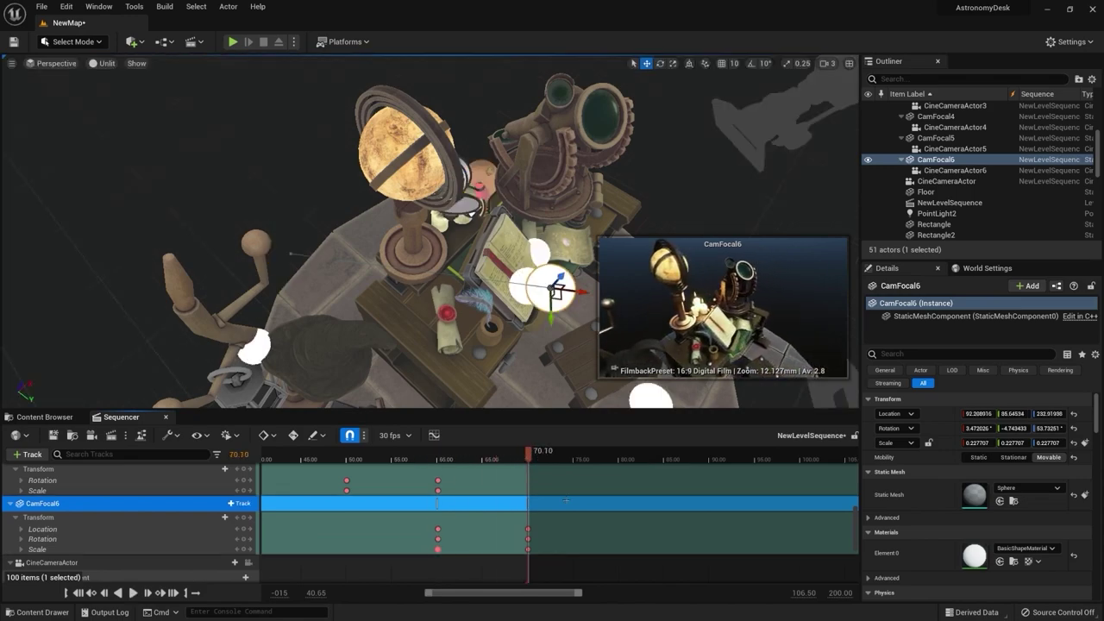
Step: Duplicate the CamFocal6 rig, place the copied pivot at the candles and add it to the sequence, extended to about 80 seconds
key("ctrl+d")
key("e")
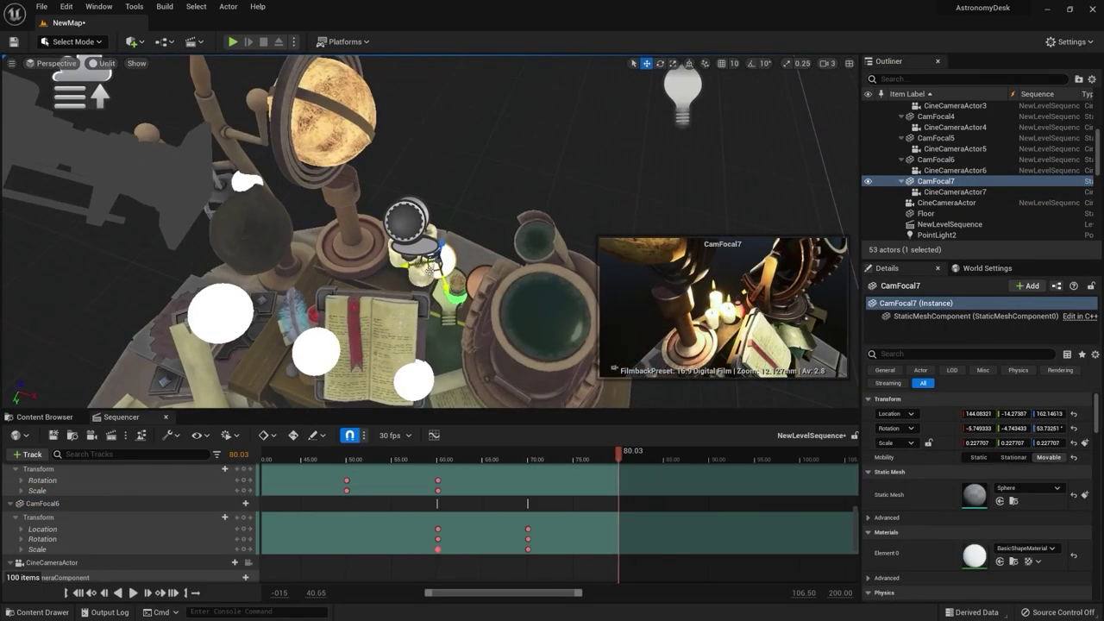
scroll(129, 518, "up", 5)
left_click_drag(955, 191, 529, 503)
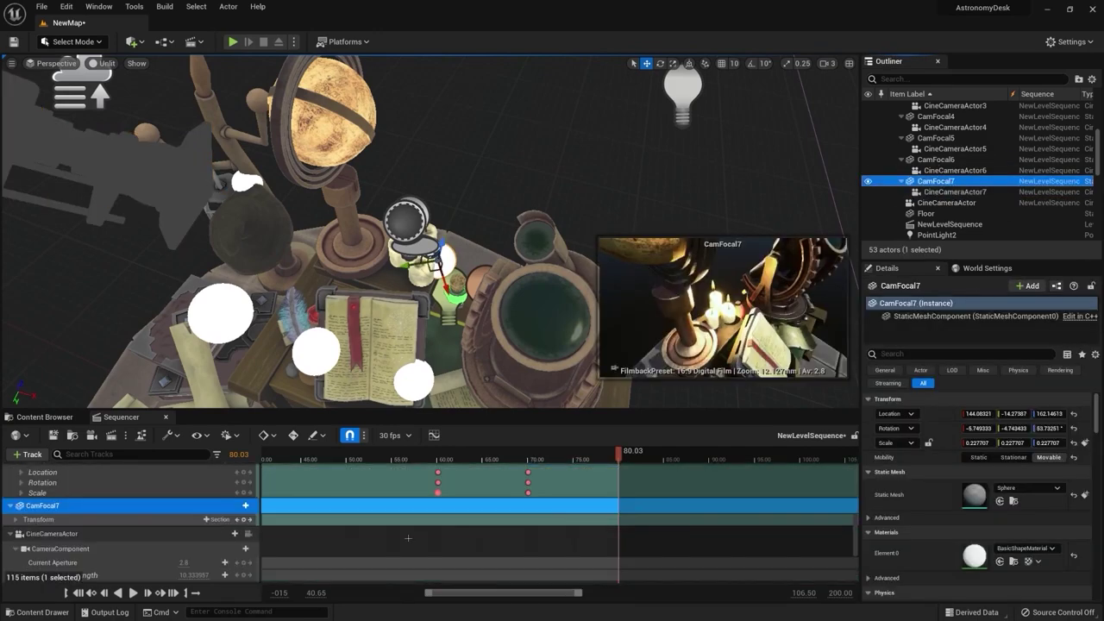
Step: Key CamFocal7's rotation at about 70 and 80 seconds and scrub the earlier cuts to check the camera moves
left_click(618, 459)
key("e")
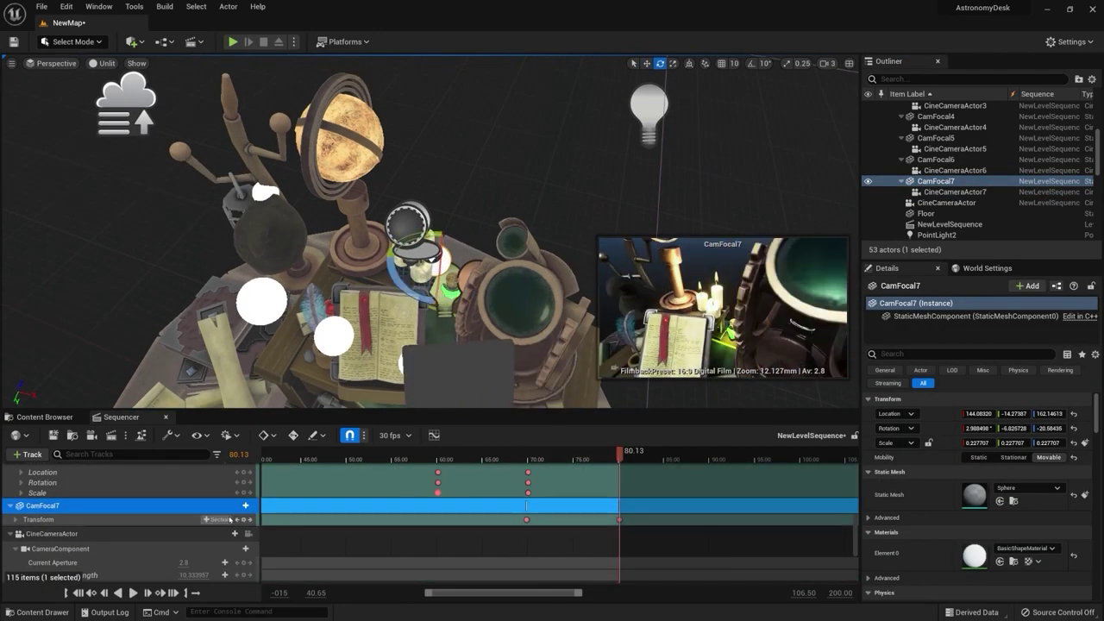
left_click_drag(618, 458, 619, 459)
right_click_drag(448, 276, 449, 275)
scroll(561, 517, "up", 5)
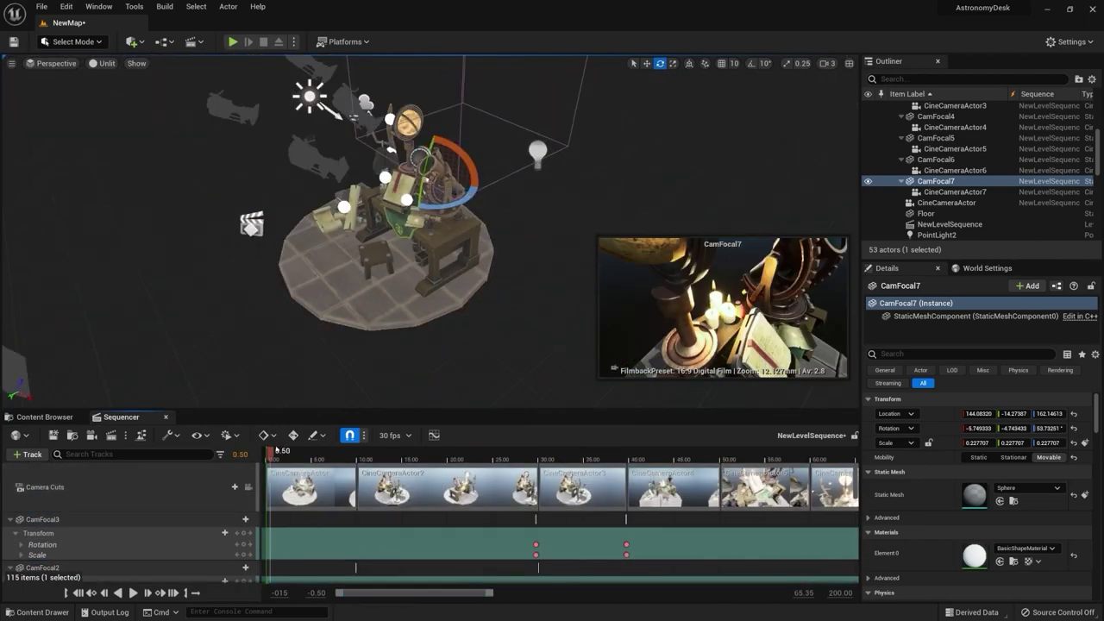
left_click(556, 452)
mouse_move(556, 457)
left_mouse_down()
mouse_move(612, 457)
mouse_move(577, 457)
left_mouse_up()
Step: Duplicate the CamFocal7 pivot together with its camera to start the CamFocal8 rig for the next shot
scroll(959, 213, "down", 5)
key("f")
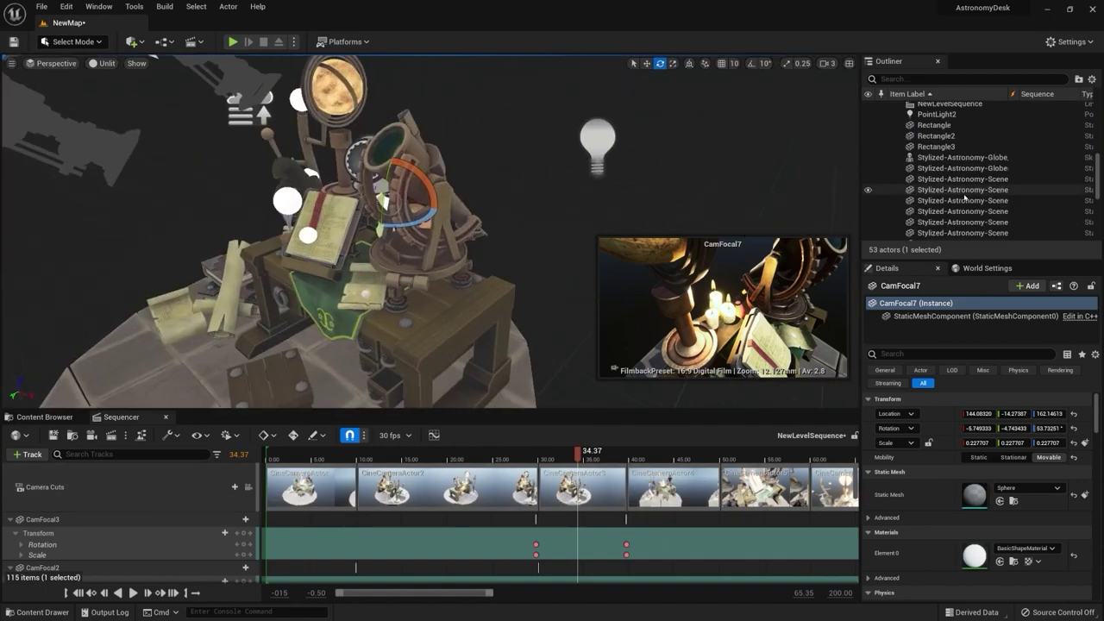
double_click(959, 191)
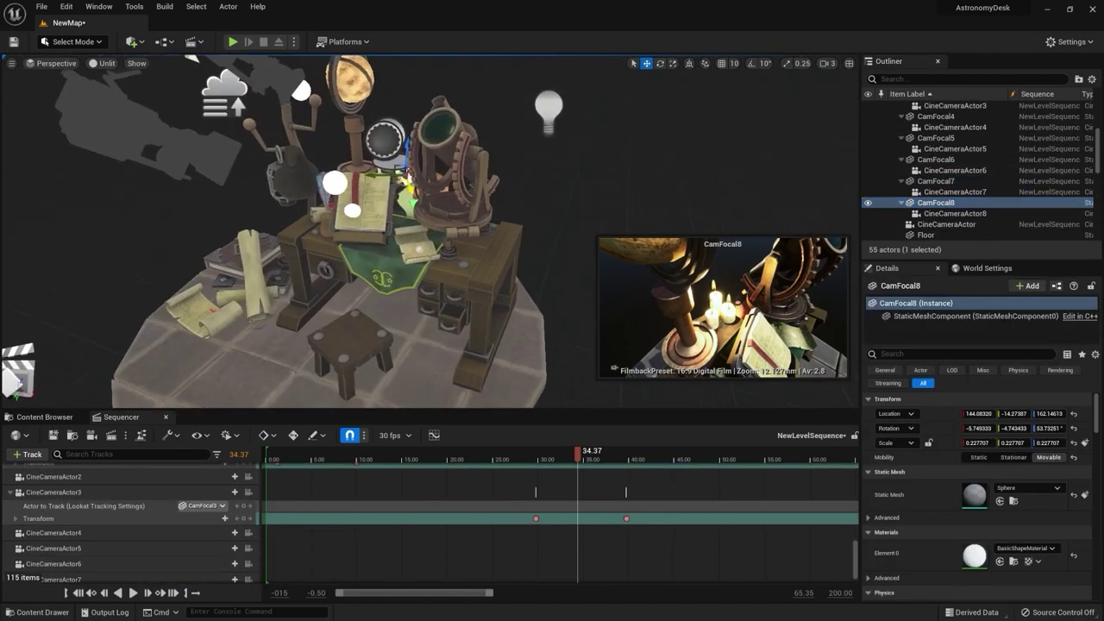
key("ctrl+d")
double_click(954, 213)
key("w")
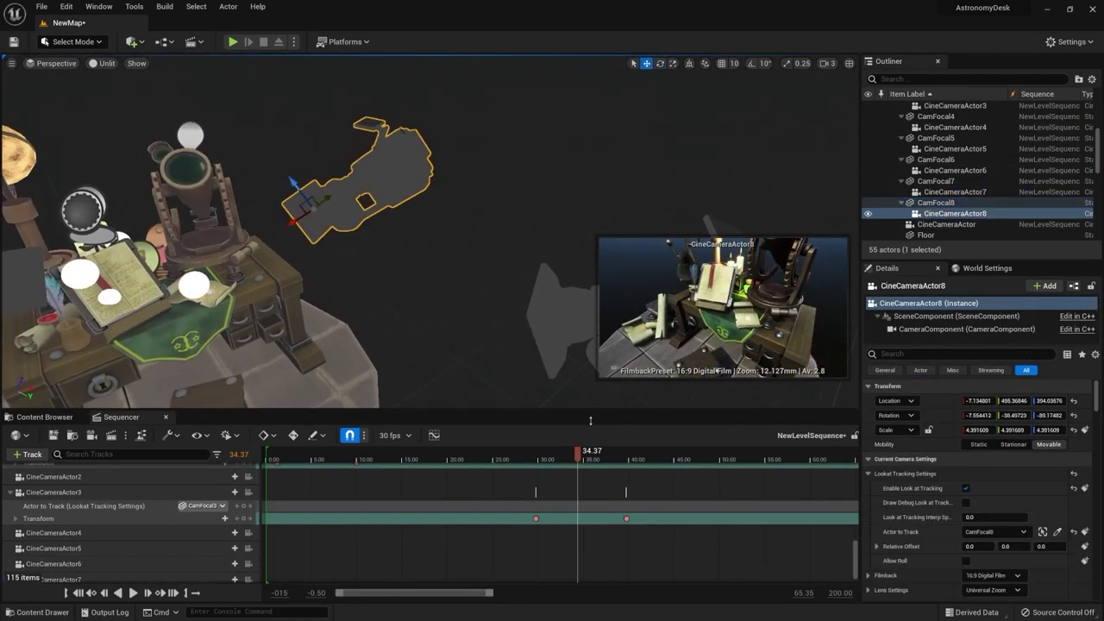
Step: Extend the sequence to about 90 seconds, add CineCameraActor8 to it and key its transform at about 80 and 90 seconds
left_click(554, 457)
left_click(936, 202)
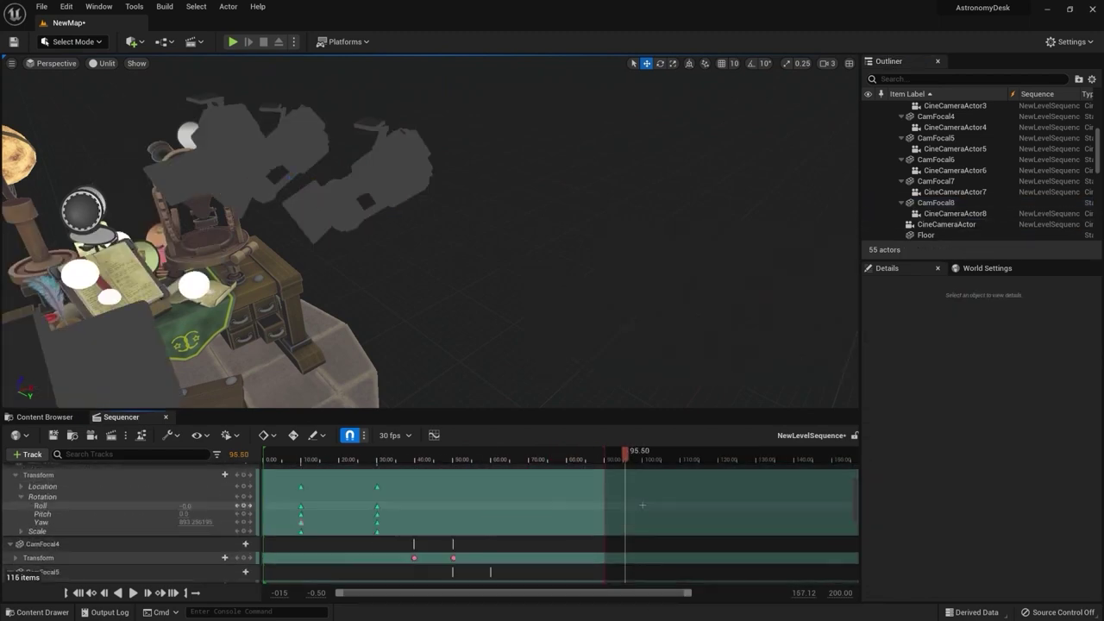
double_click(587, 487)
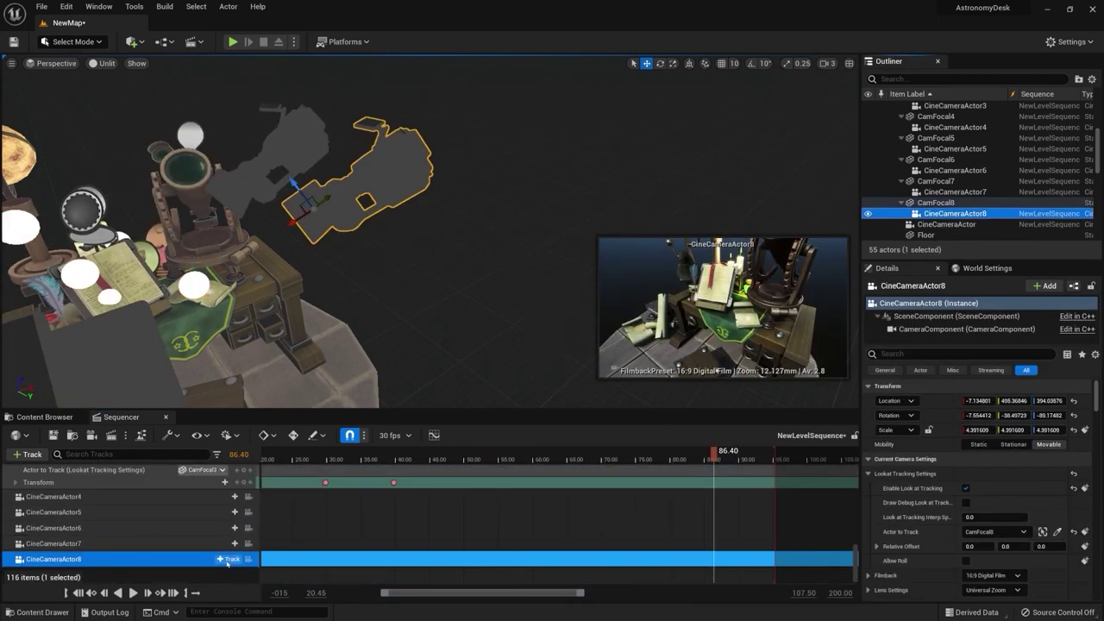
scroll(603, 517, "down", 1)
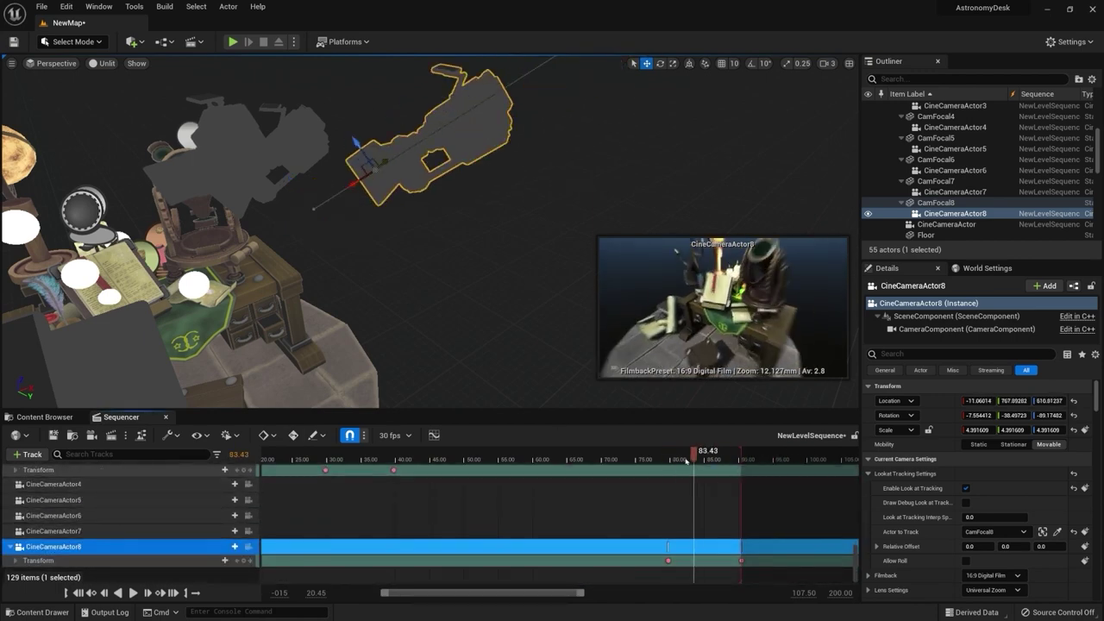
Step: Move the CamFocal8 pivot to the front of the desk above the green cloth and rotate it for the new shot
left_click(948, 191)
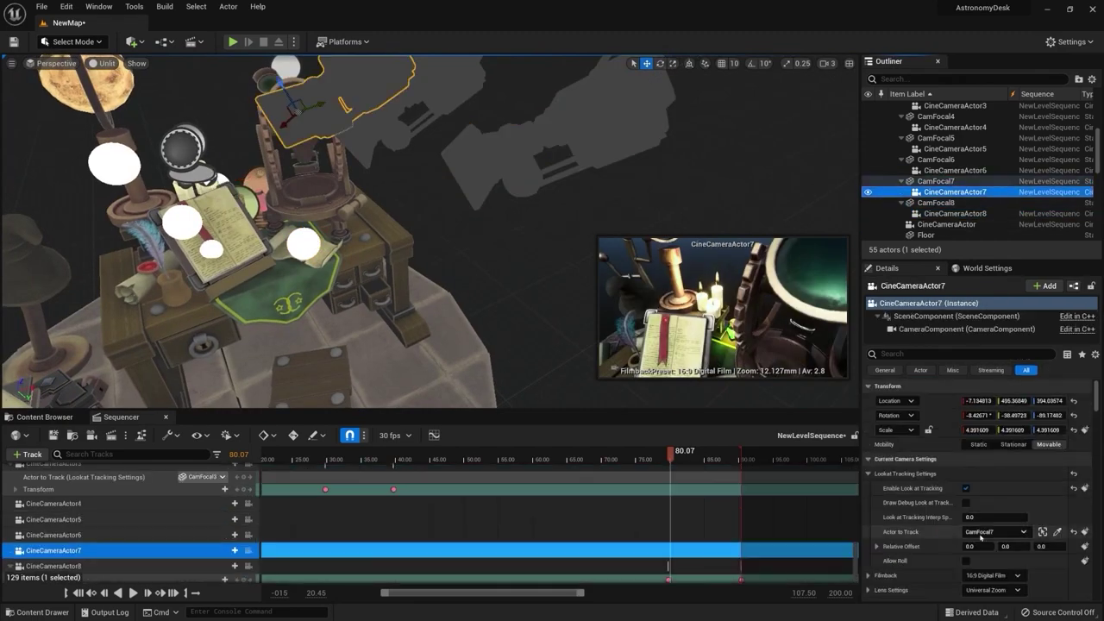
double_click(942, 211)
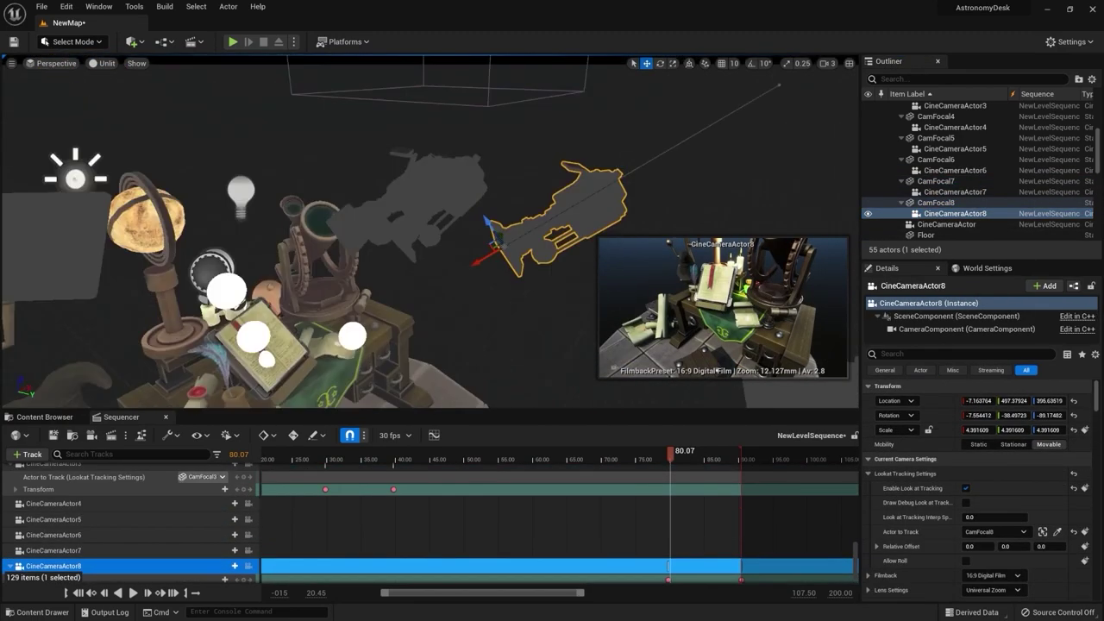
left_click(358, 263)
key("e")
scroll(245, 524, "up", 3)
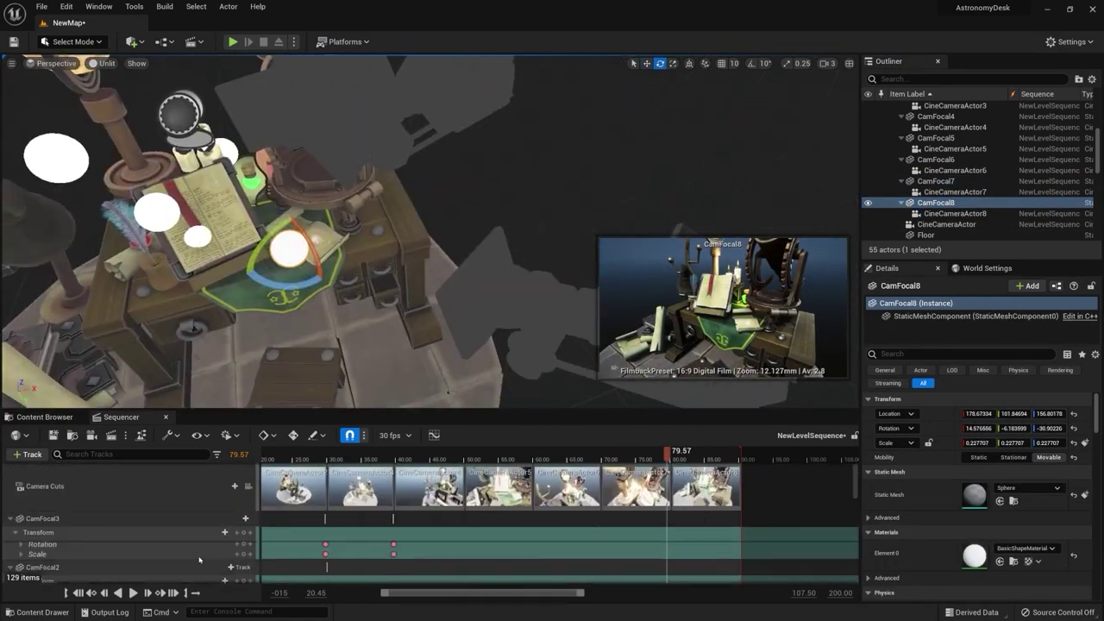
Step: Add a CamFocal7 transform key at about 90 seconds and return the playhead to about 80 seconds
left_click(740, 452)
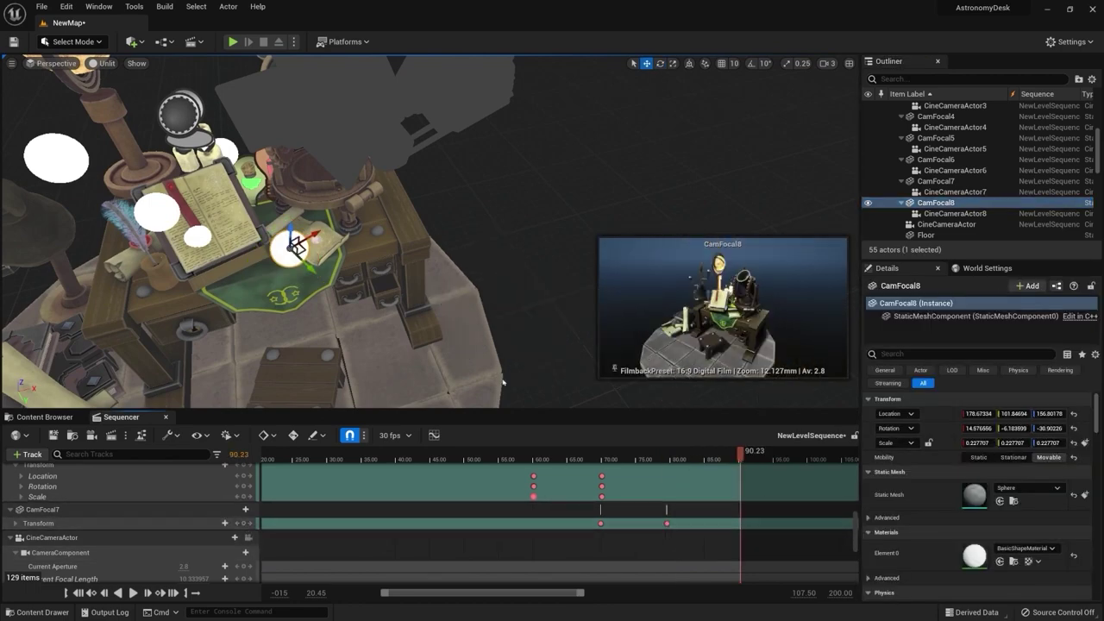
key("Return")
left_click_drag(740, 452, 685, 452)
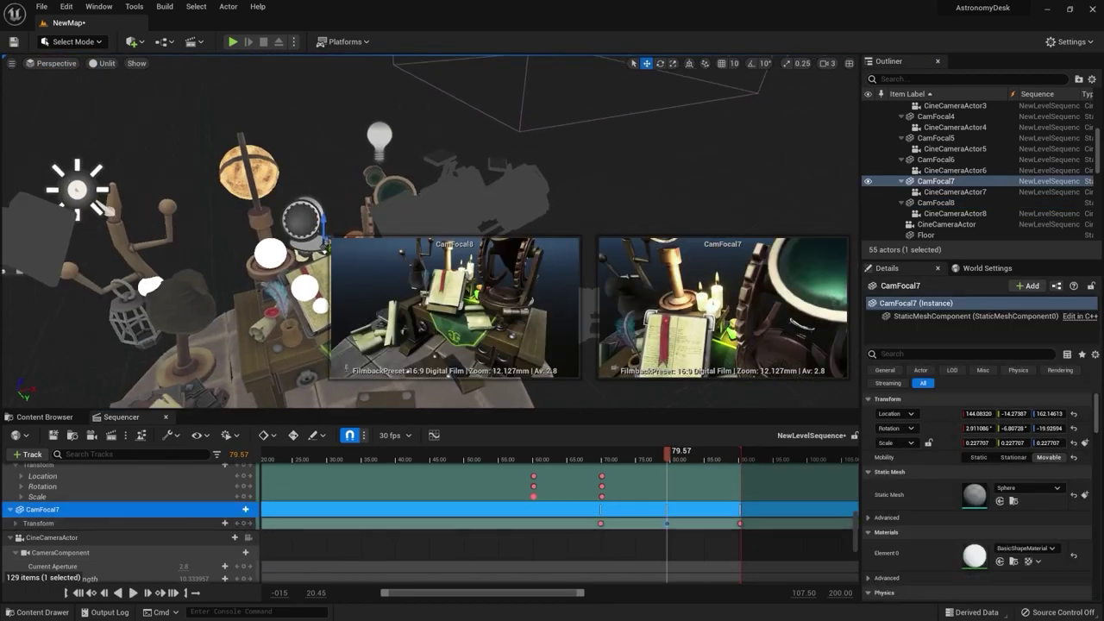
Step: Rotate the CamFocal8 pivot to about 28.7° on X for the start of its shot at about 80 seconds
left_click(935, 203)
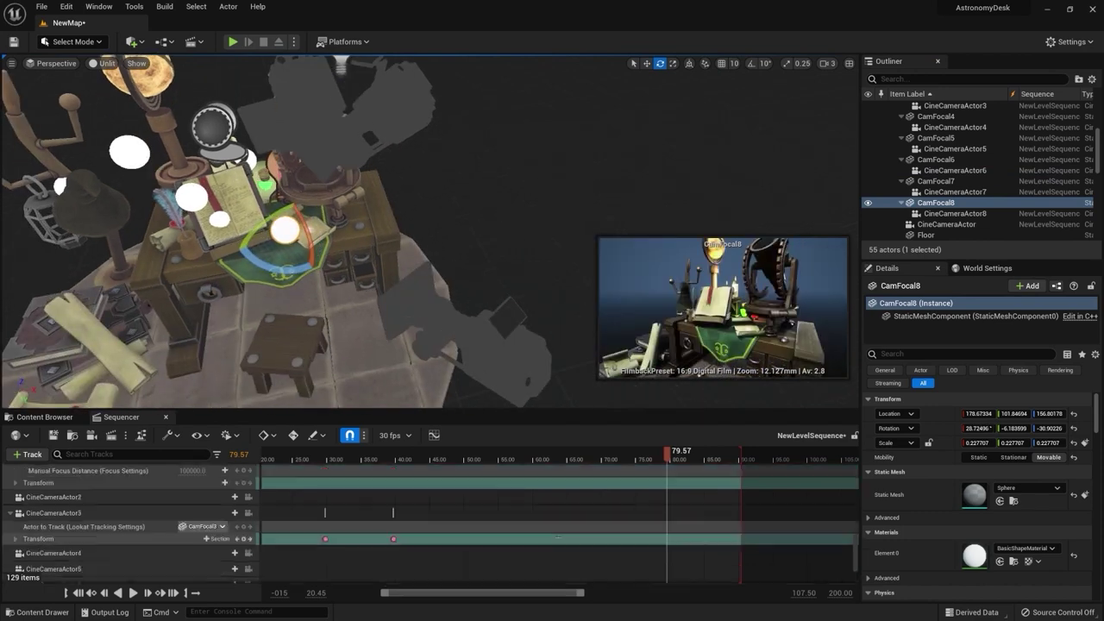
key("e")
key("Delete")
key("Escape")
scroll(567, 522, "up", 3, "ctrl")
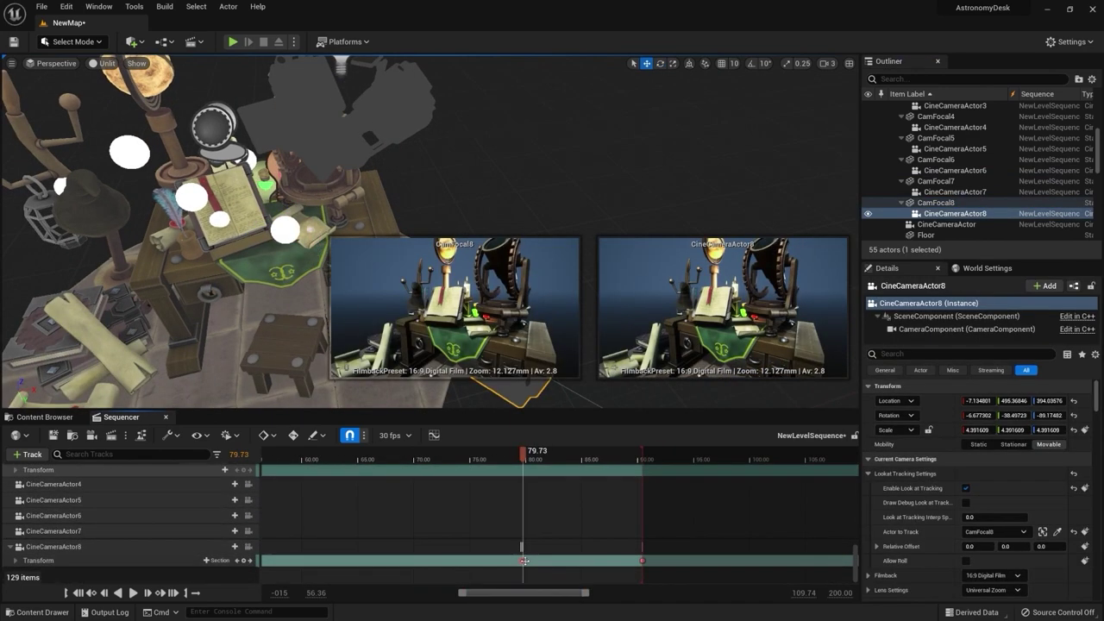
Step: Add CamFocal8 to the sequence and key its rotation and scale at about 80 and 90 seconds
scroll(138, 522, "up", 3)
left_click(137, 527)
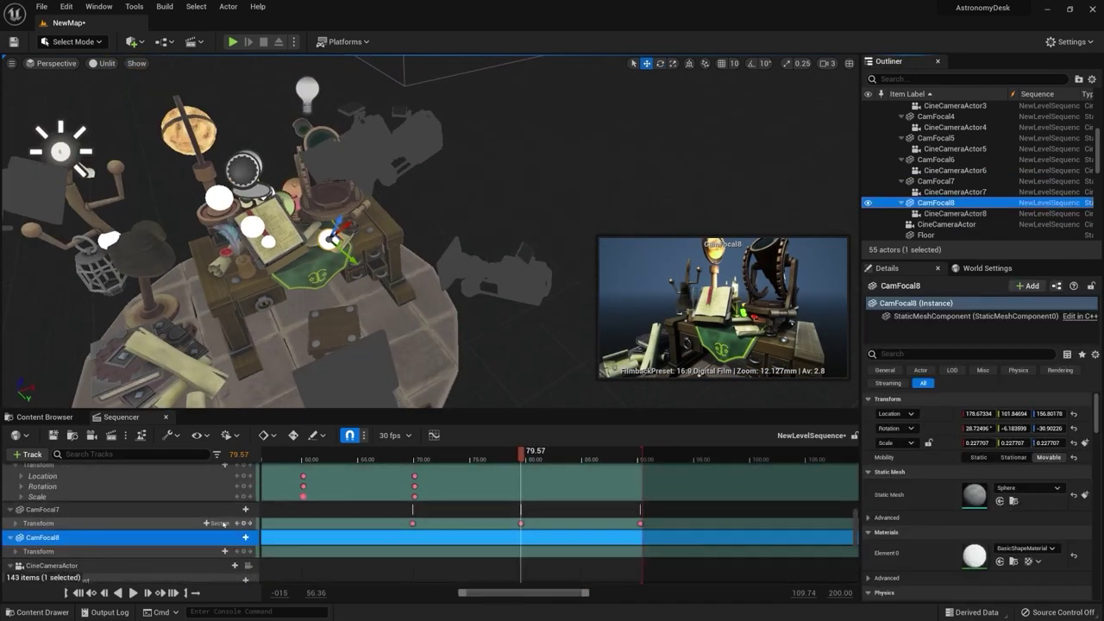
left_click(160, 592)
key("e")
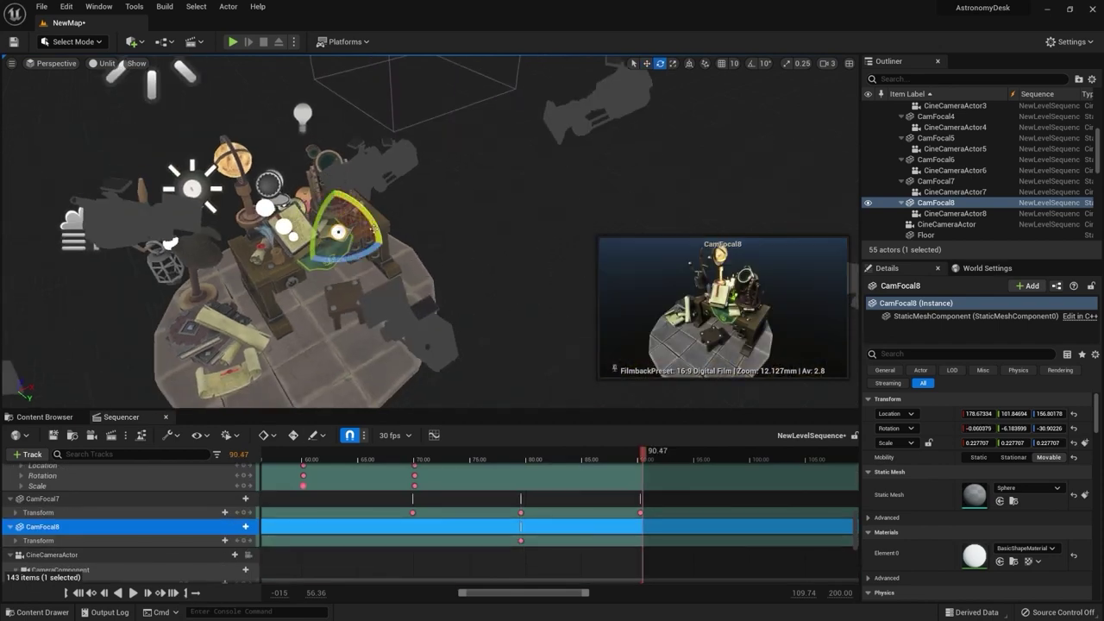
key("w")
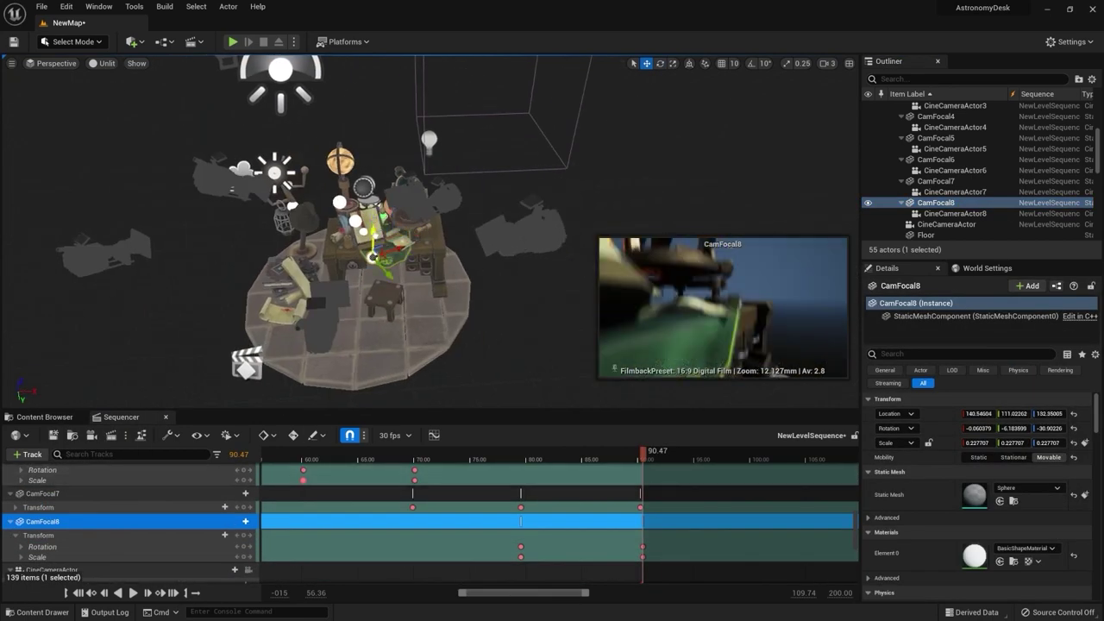
Step: Reposition the CamFocal8 pivot and key CineCameraActor8's focal length at about 80 seconds and at 10.3 mm at about 90 seconds
left_click(525, 451)
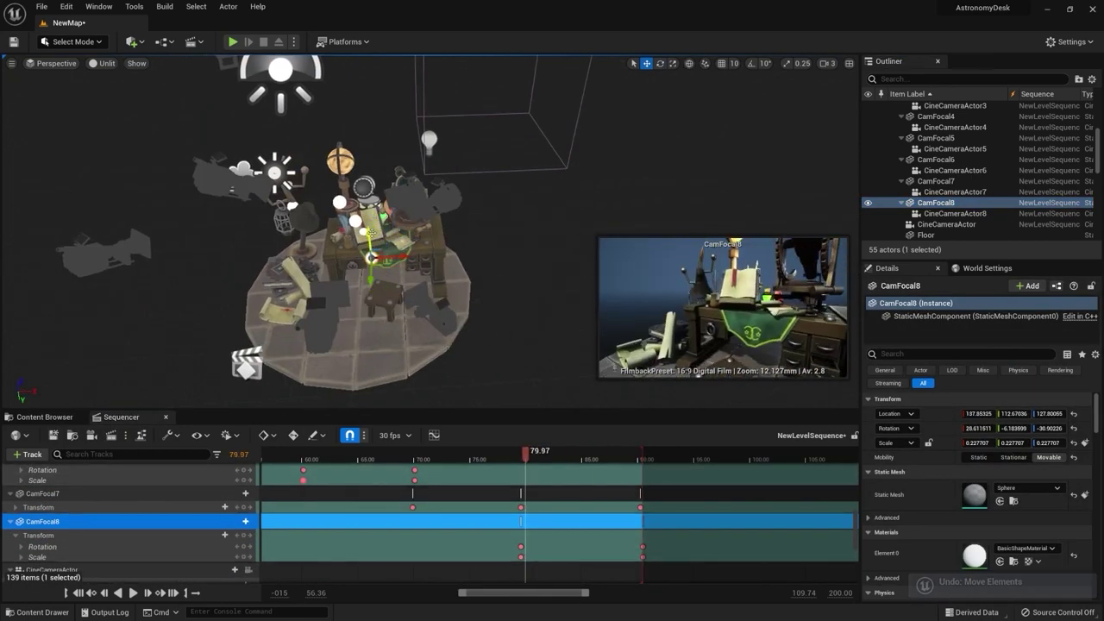
scroll(129, 526, "down", 5)
left_click(54, 519)
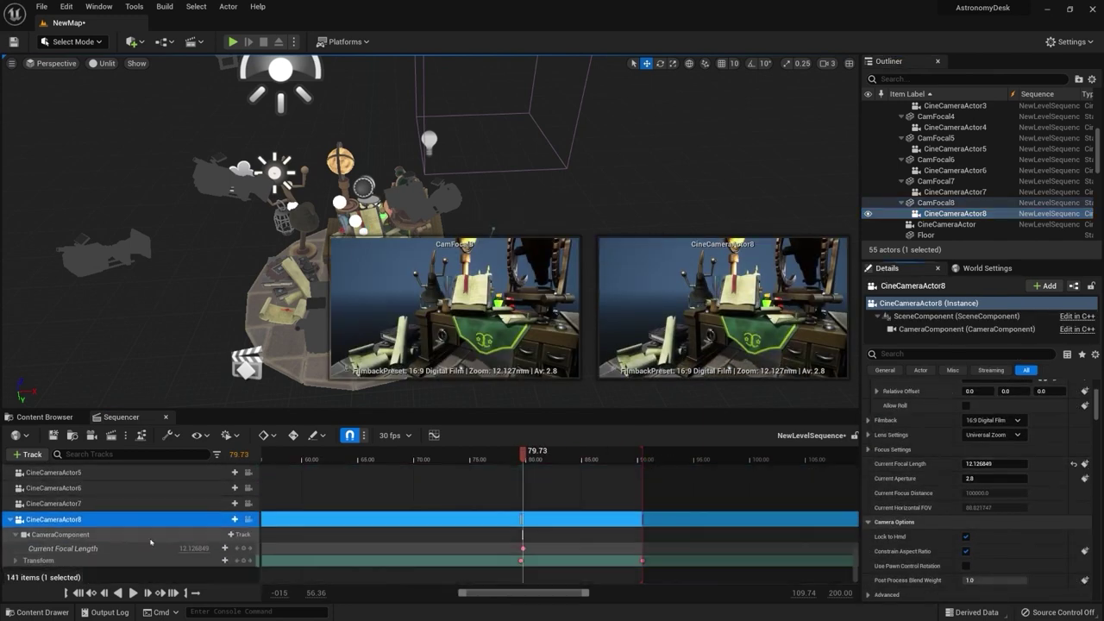
left_click(251, 560)
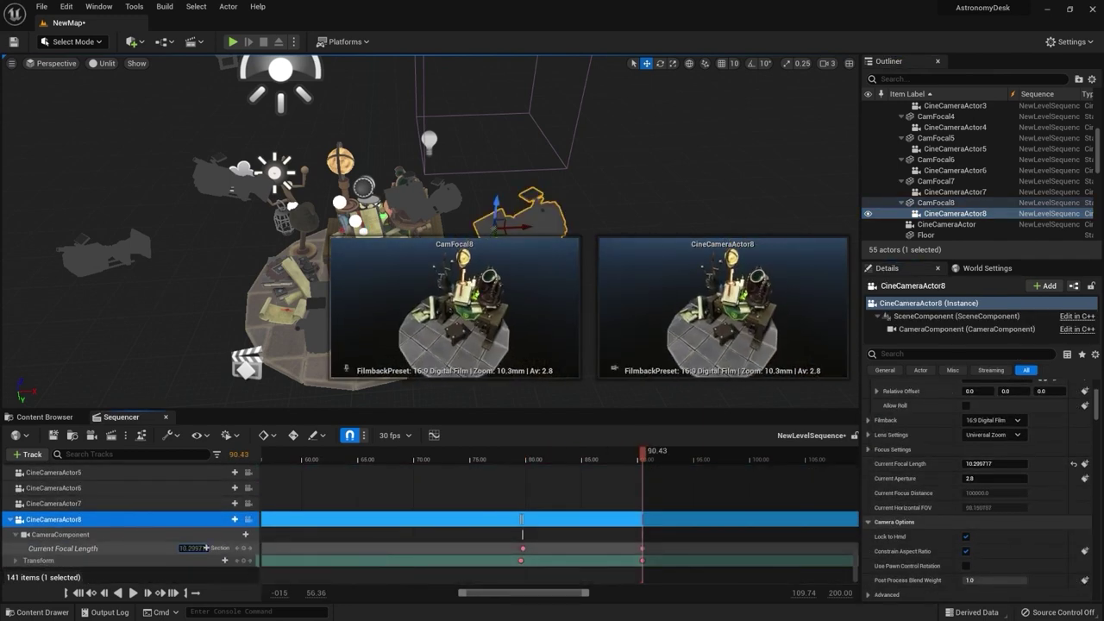
Step: Go back to CamFocal8's first transform key near 80 seconds and examine the shot's starting composition
scroll(206, 547, "up", 5)
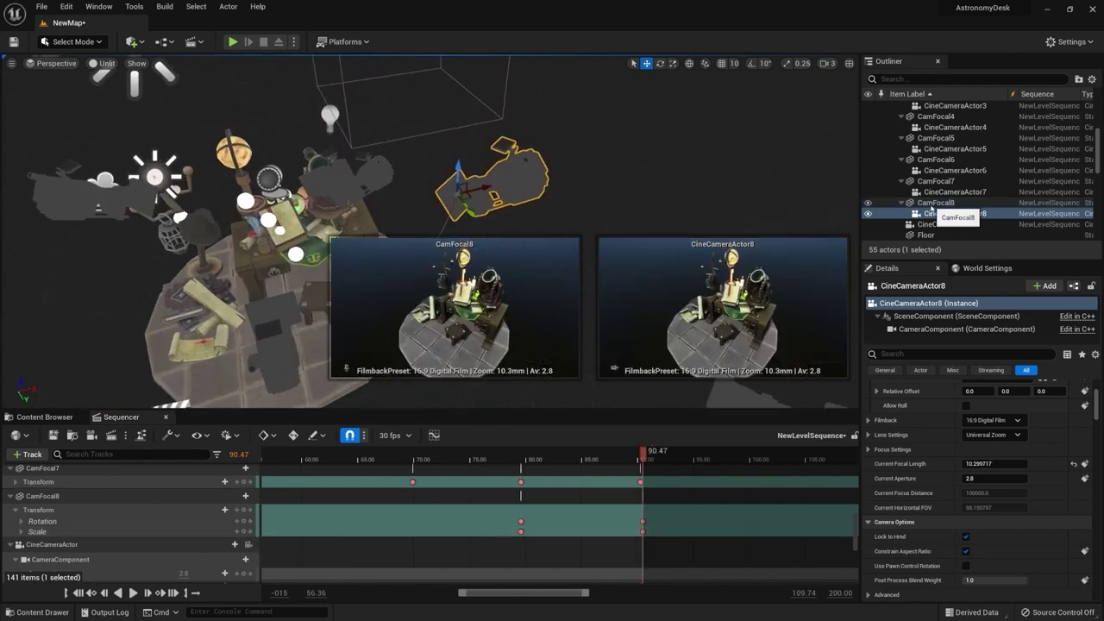
left_click(932, 204)
key("e")
left_click(238, 510)
right_click(172, 513)
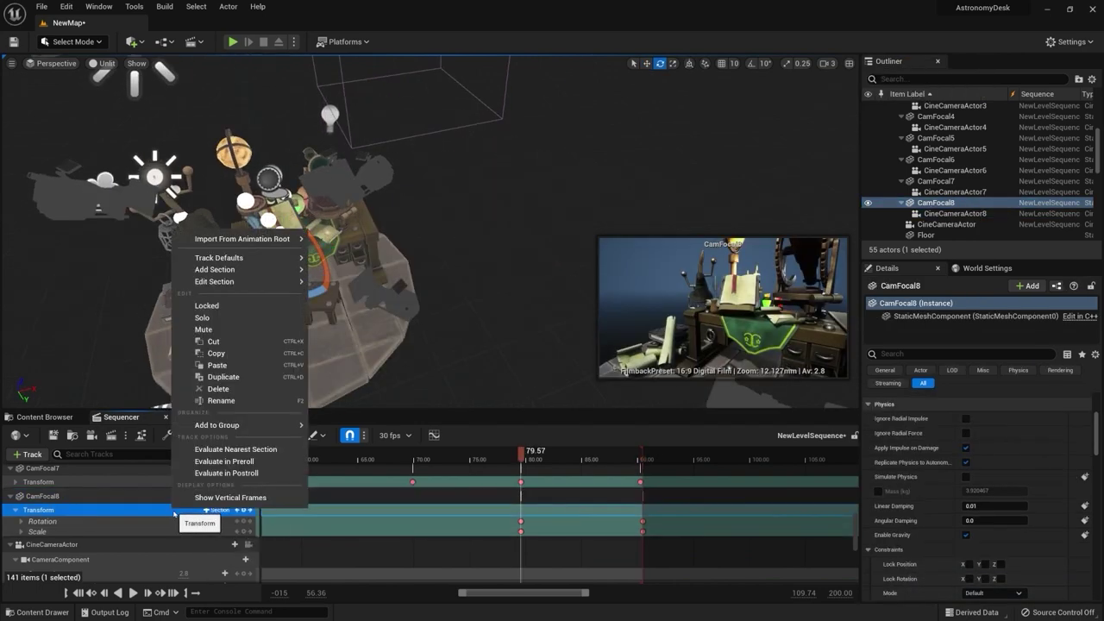
left_click(245, 498)
key("f")
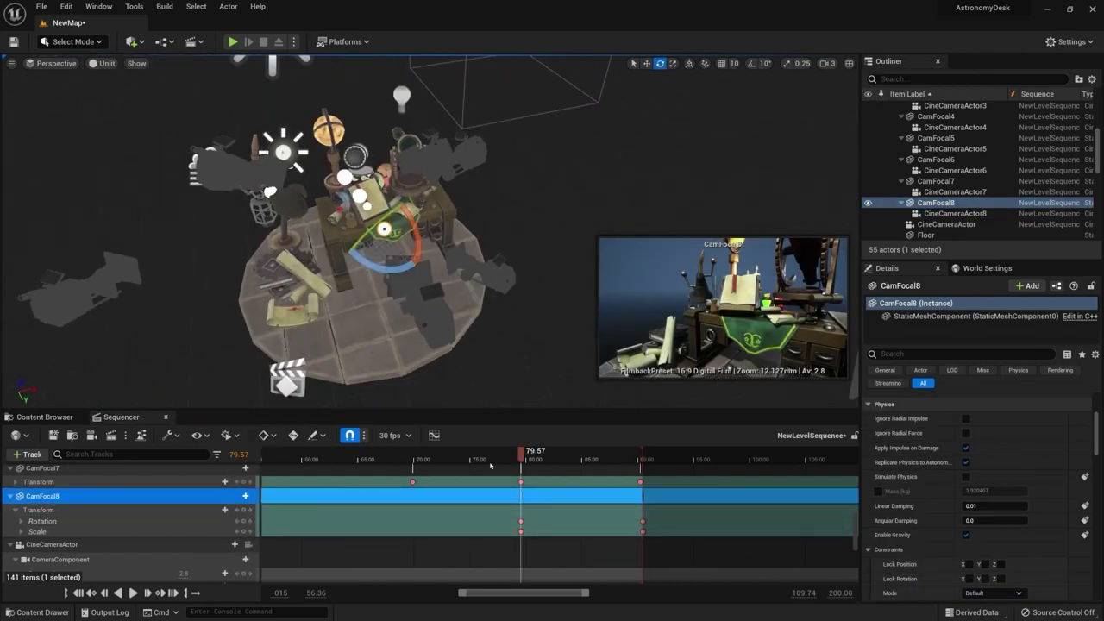
Step: Set CineCameraActor8's focal length at about 80 seconds to roughly 18.21 mm and preview the zoom
scroll(241, 554, "down", 5)
left_click(249, 548)
left_click(244, 553)
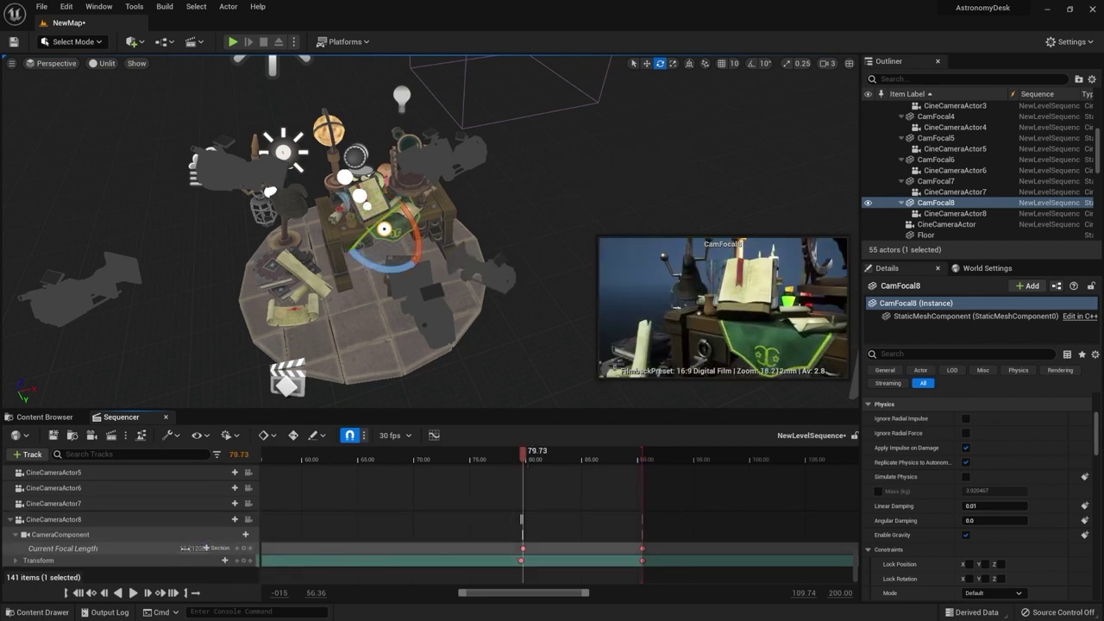
key("g")
key("space")
key("g")
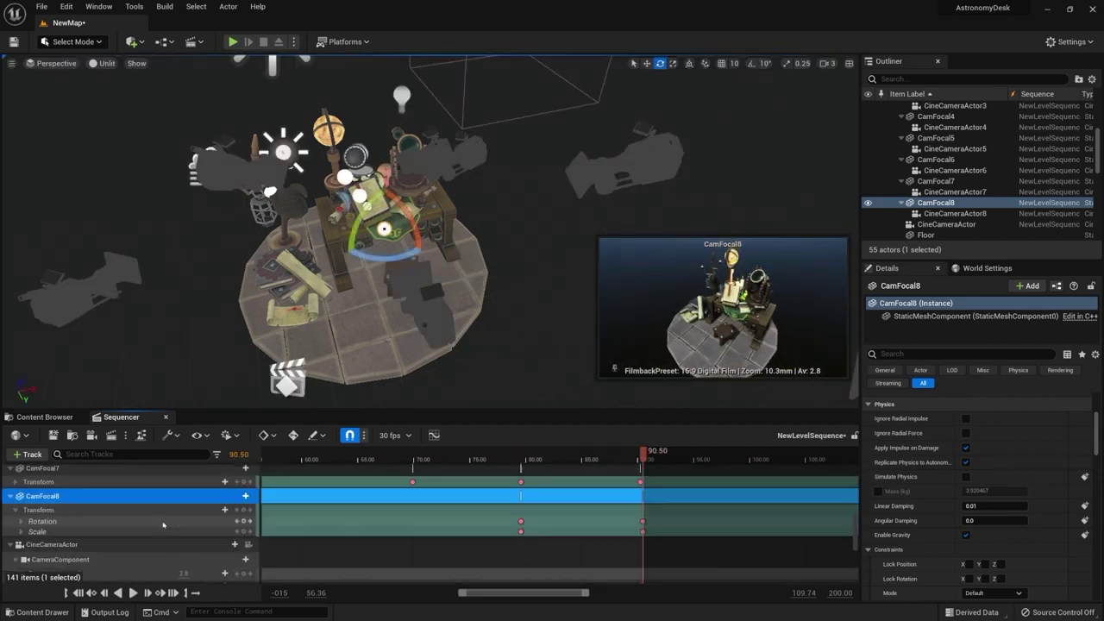
Step: Raise the CamFocal8 pivot slightly and compare the framing and focal length at about 80 and 90 seconds
left_click(524, 460)
key("w")
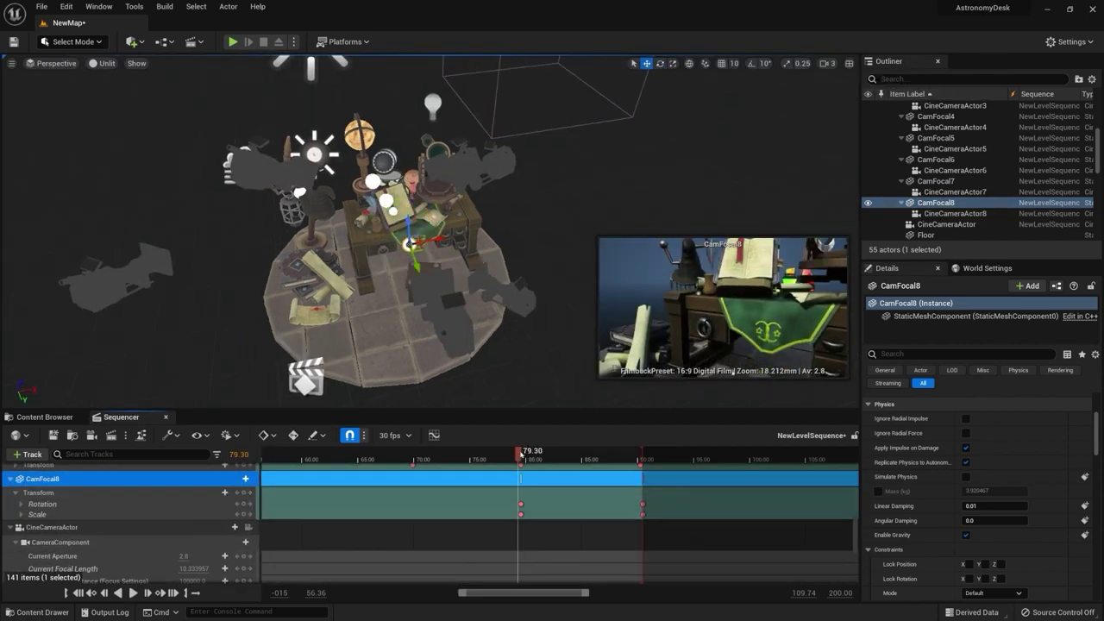
key("g")
key("space")
key("g")
left_click(520, 454)
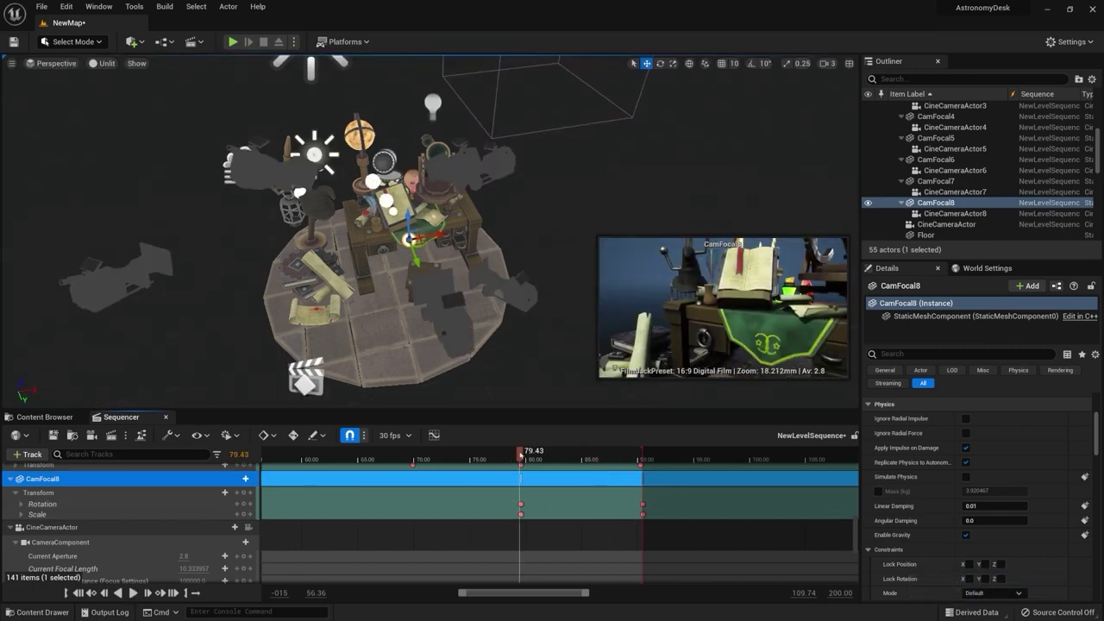
left_click(637, 458)
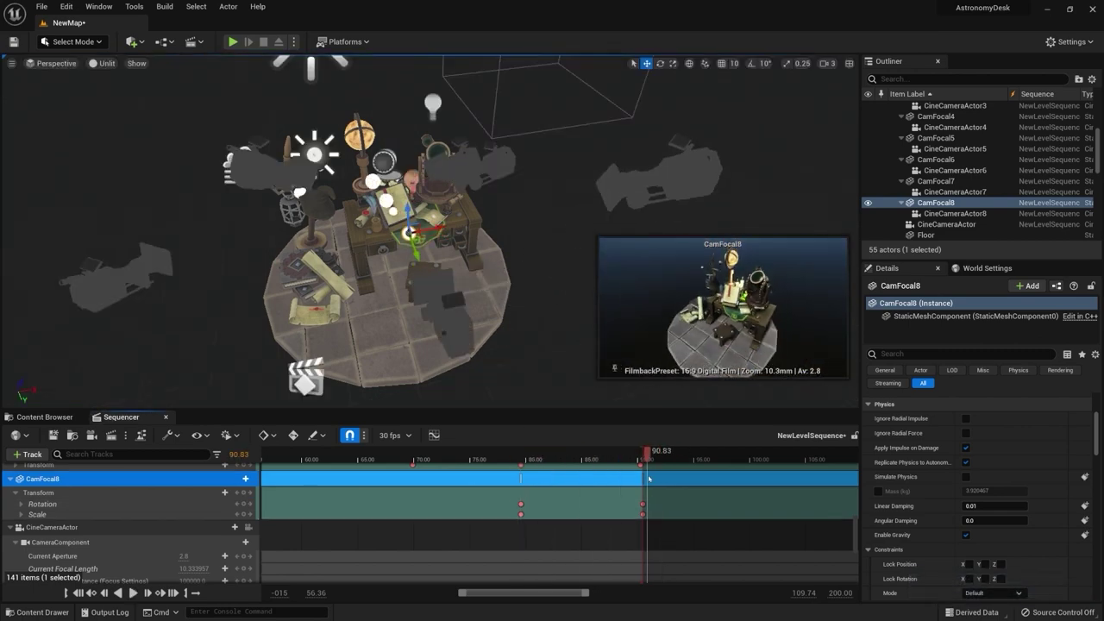
left_click(238, 561)
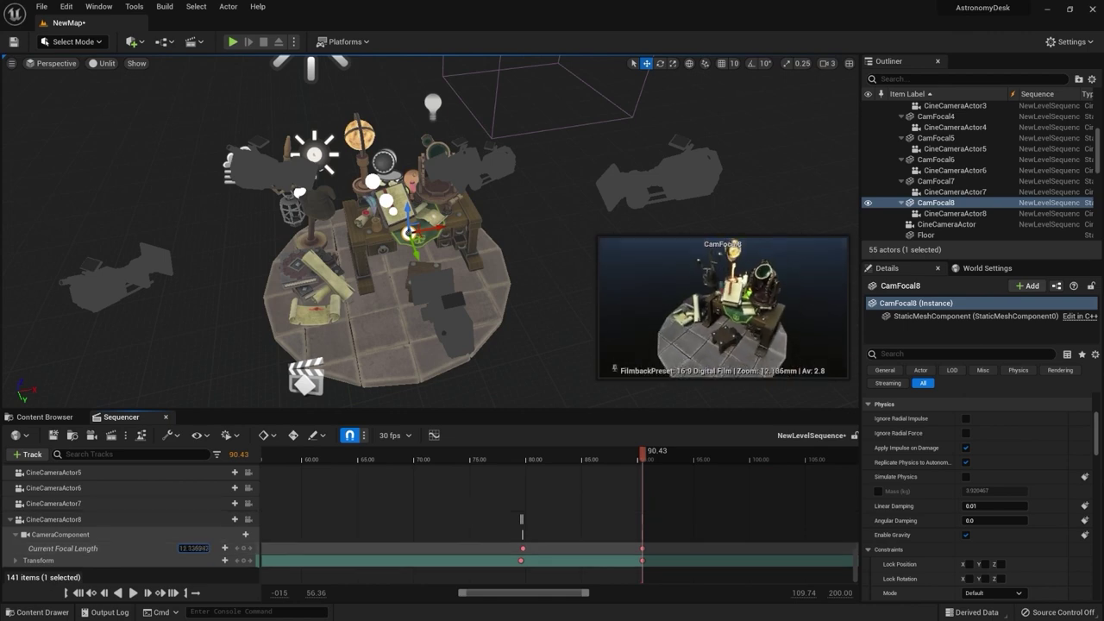
Step: Group all the camera rigs into a CamWork folder in the scene hierarchy and collapse it
scroll(961, 173, "up", 4)
left_click(949, 202, "shift")
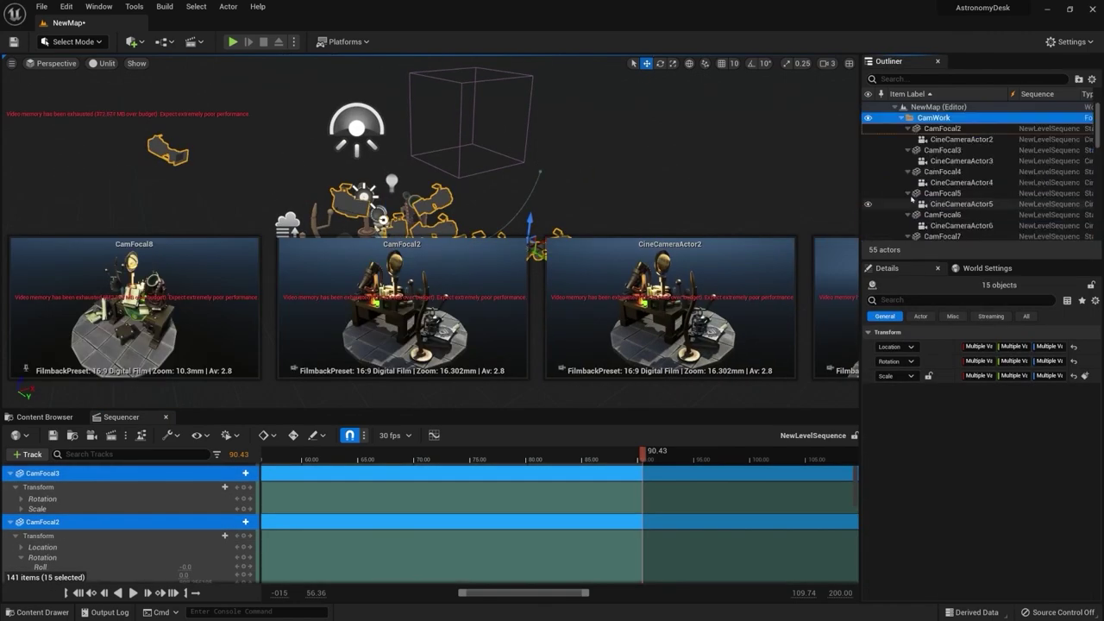
left_click(901, 117)
Step: Switch the viewport to lit shading and frame the floor object
left_click(925, 139)
key("alt+4")
key("f")
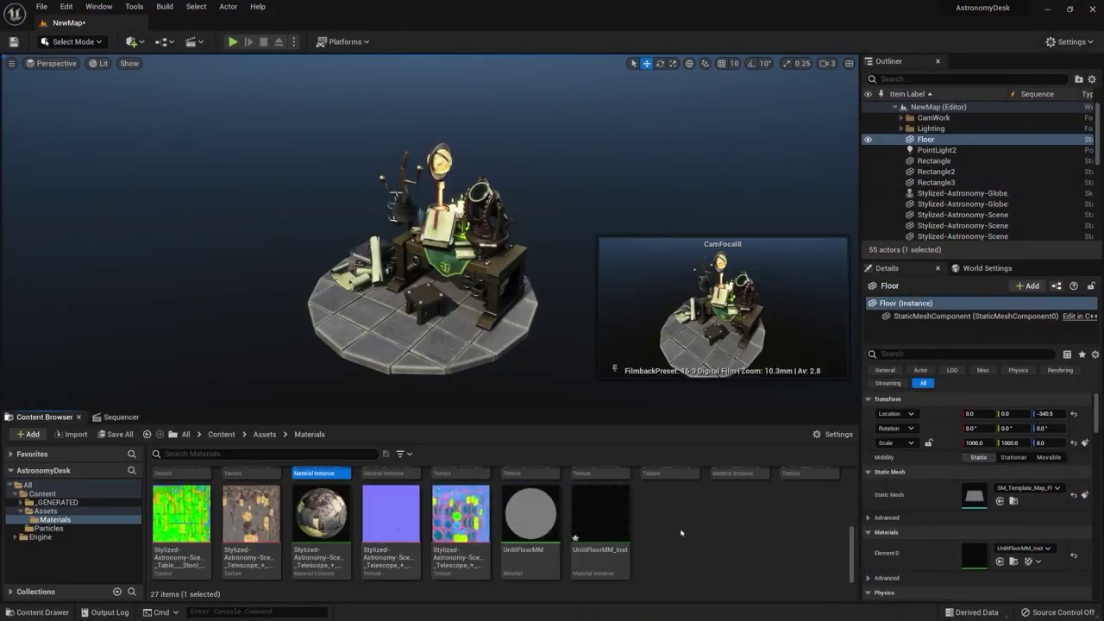
Step: Create an unlit material named AtlasBGMM with the AtlasBG texture feeding its emissive color
right_click(742, 536)
left_click(764, 285)
type("AtlasBGMM")
key("Return")
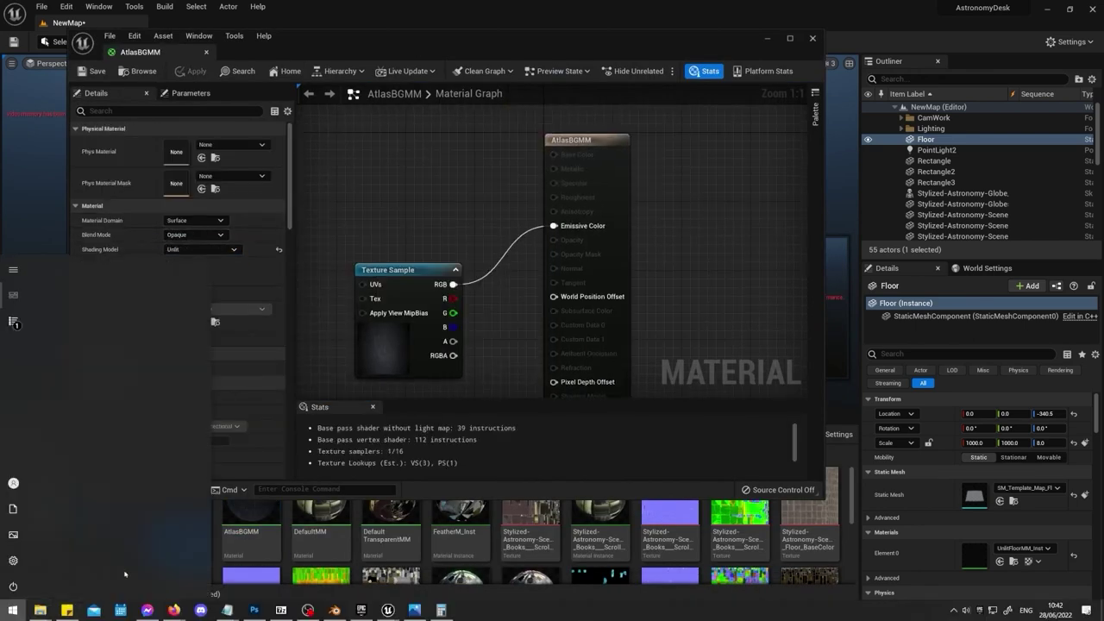
left_click(811, 39)
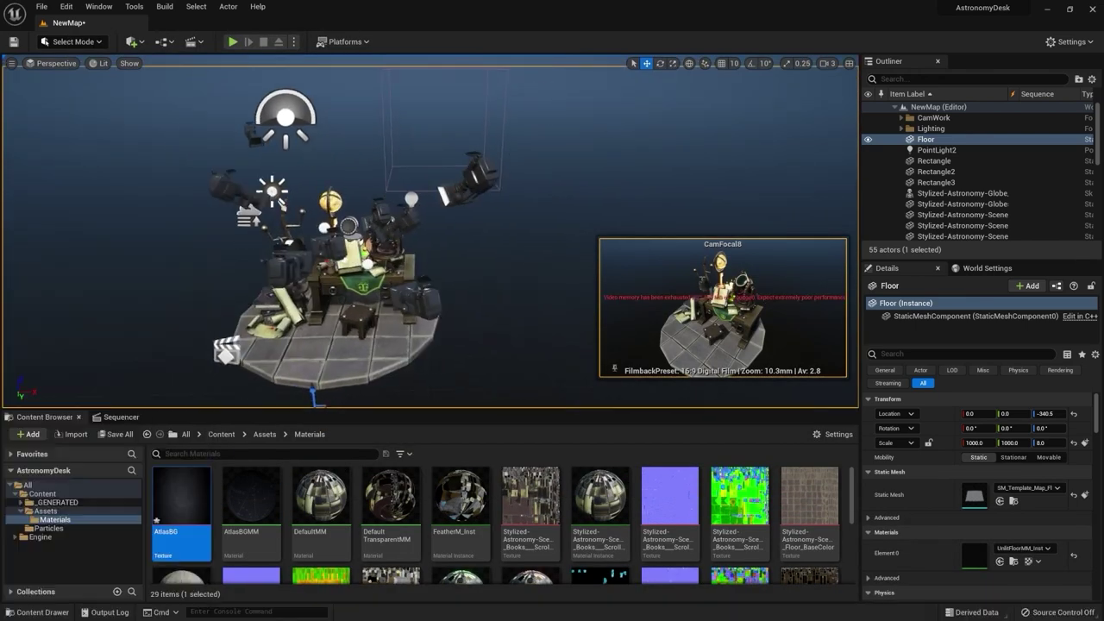
left_click(178, 566)
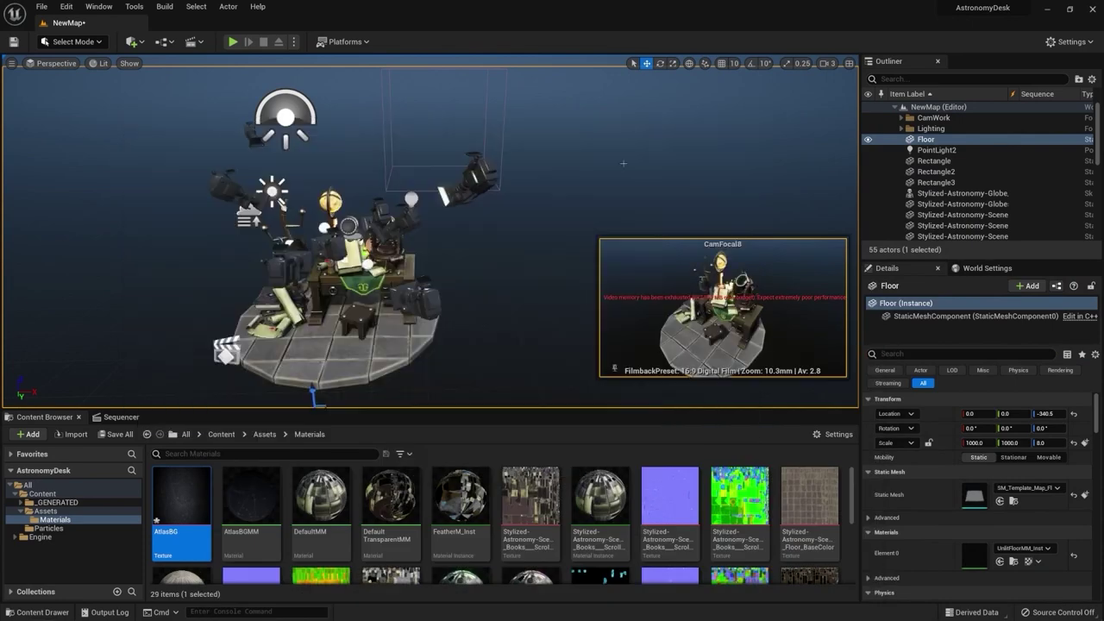
Step: Add a plane to the scene and apply the AtlasBGMM material to it
left_click(134, 41)
left_click(296, 209)
left_click_drag(251, 496, 441, 285)
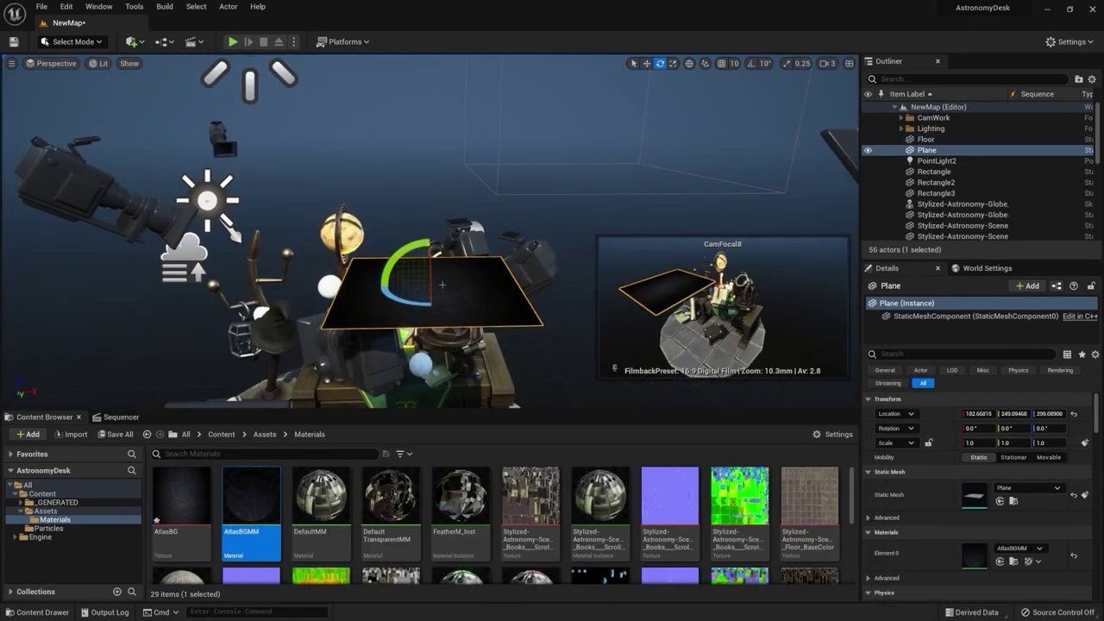
Step: Set the plane's X scale to 1.7 and rotate it about the vertical axis
type("1.7")
key("Return")
key("e")
left_click_drag(280, 349, 280, 349, "alt")
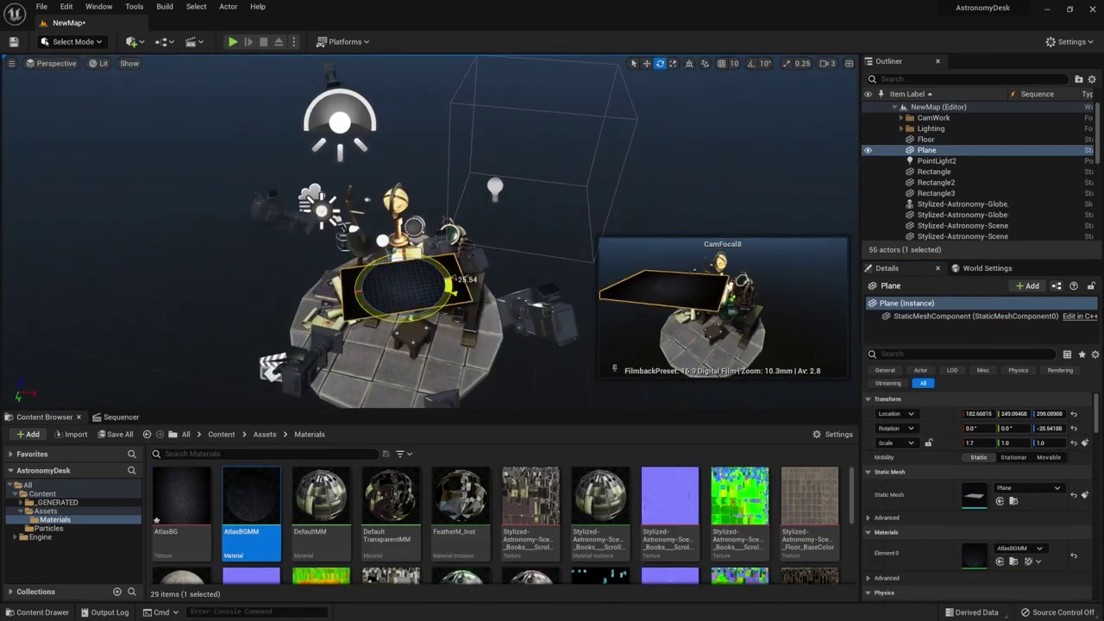